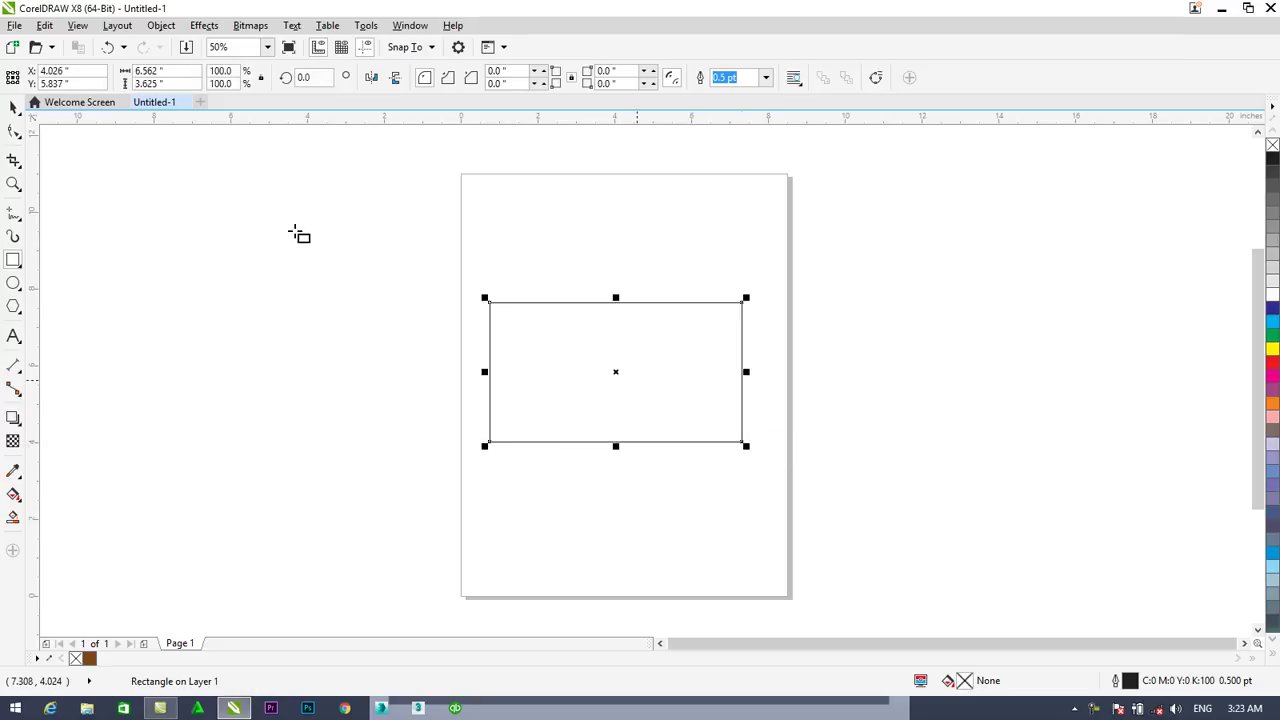
Set the rectangle's width to 3.5 in and height to 2.0 in
click(184, 71)
text(3.5)
key(Return)
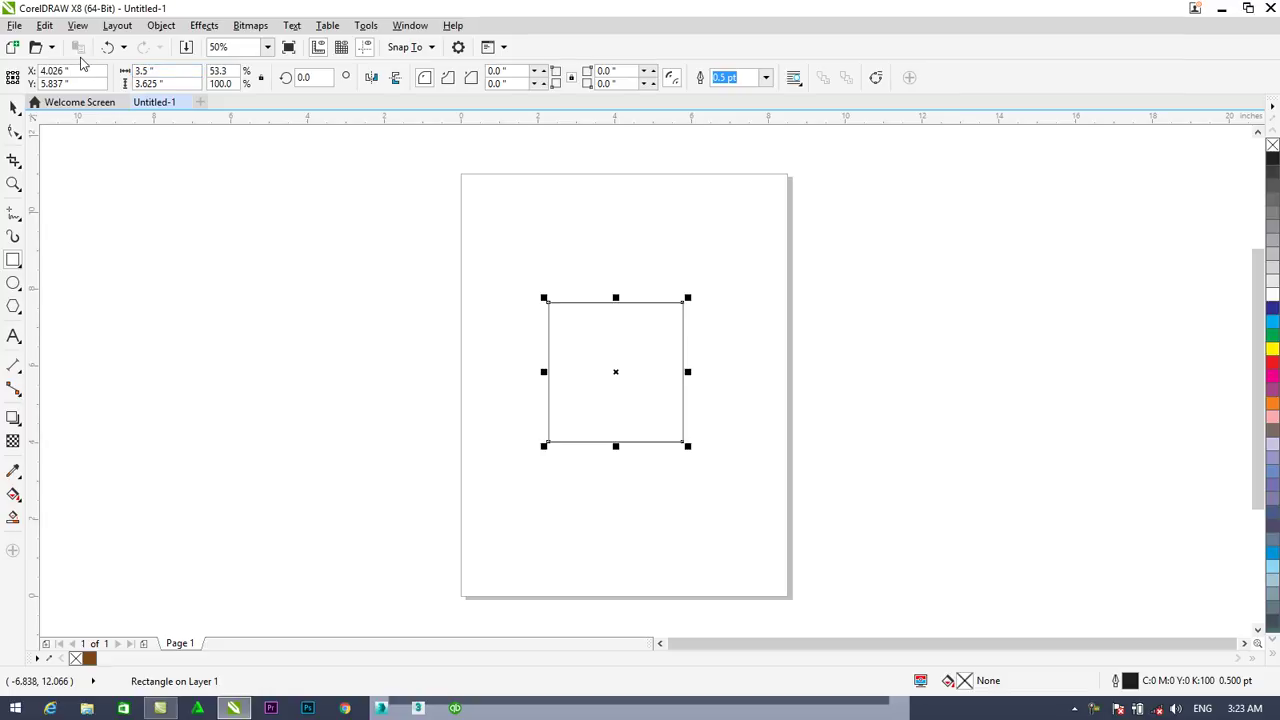
key(Tab)
text(2.0)
key(Return)
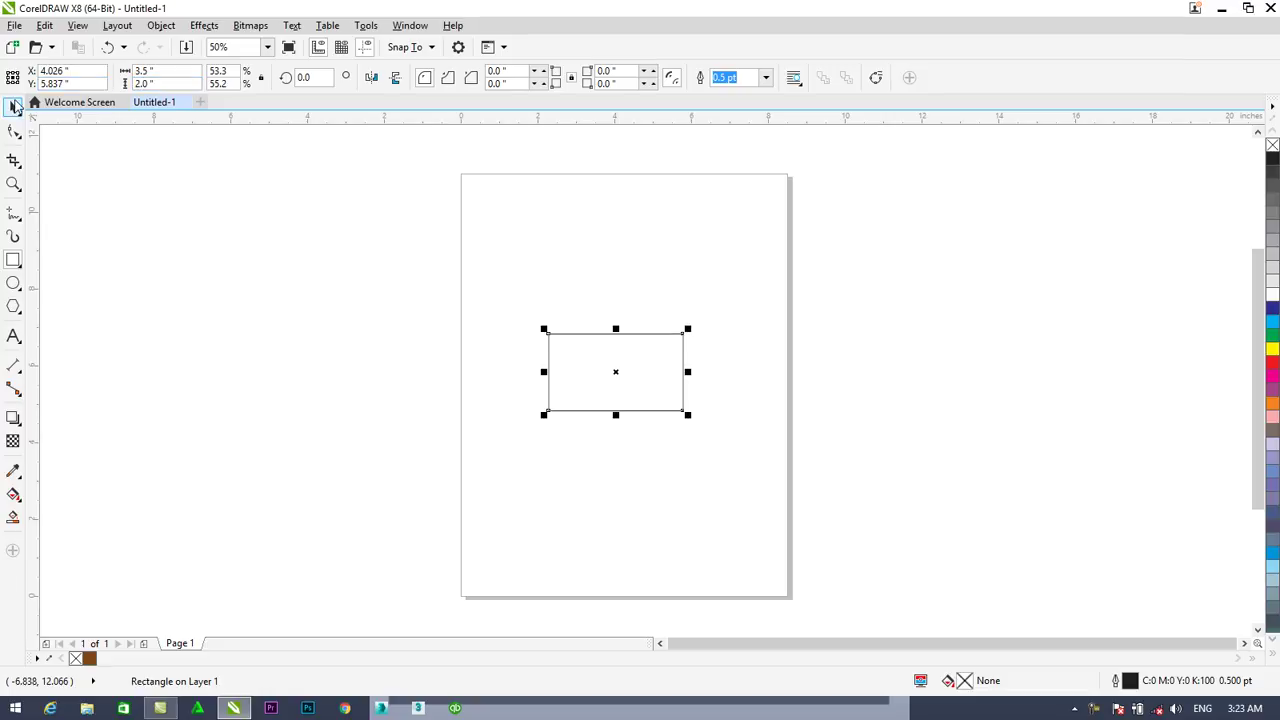
Zoom in on the rectangle and place a Ctrl+D duplicate exactly over it
click(13, 184)
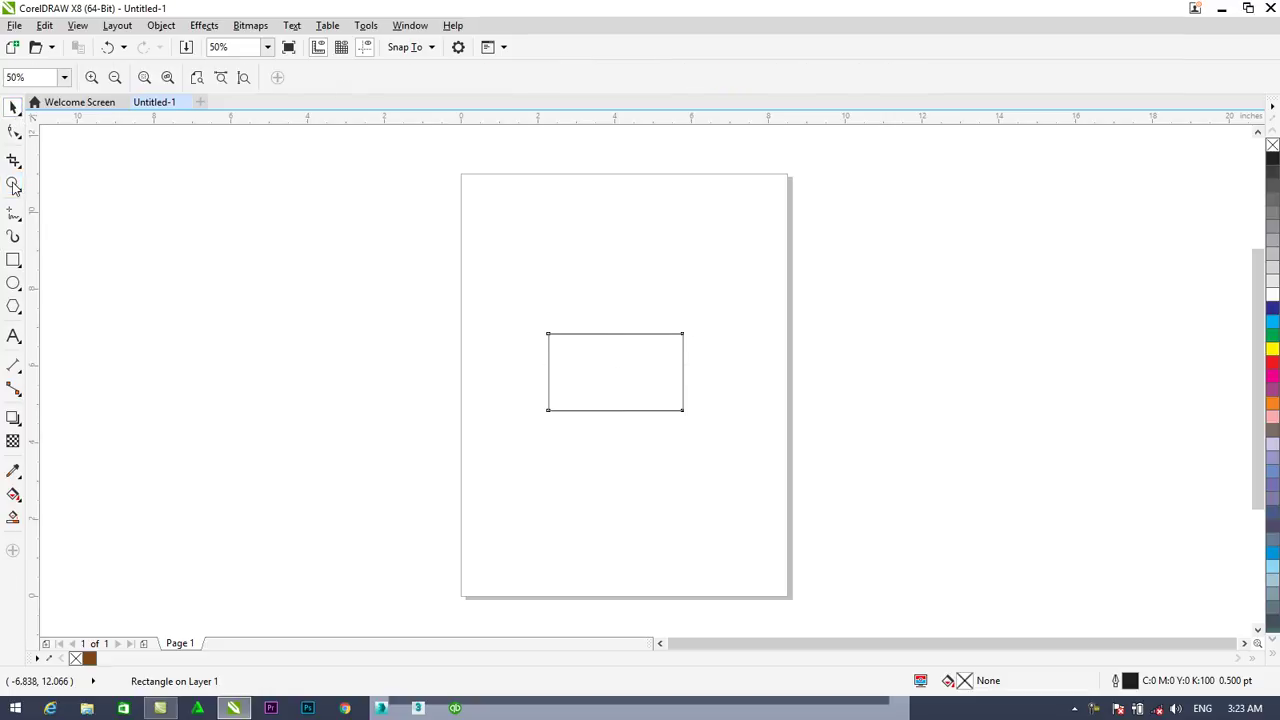
drag(516, 313, 725, 428)
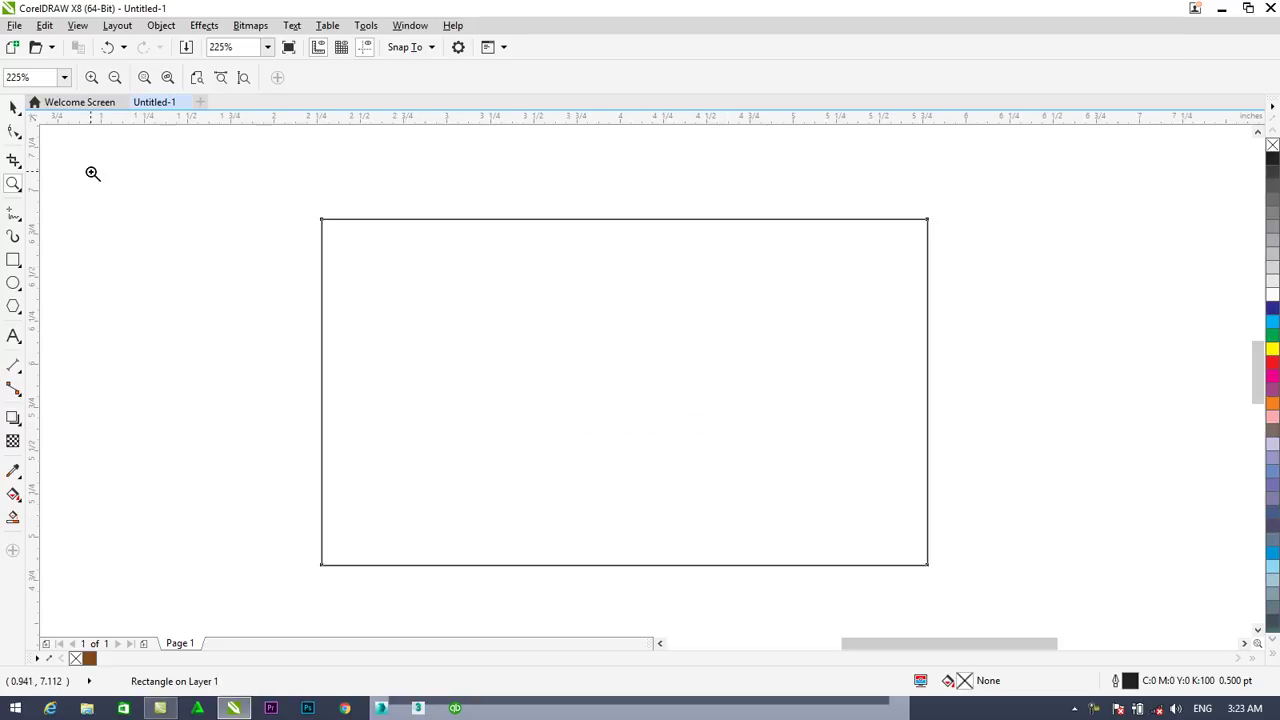
click(13, 107)
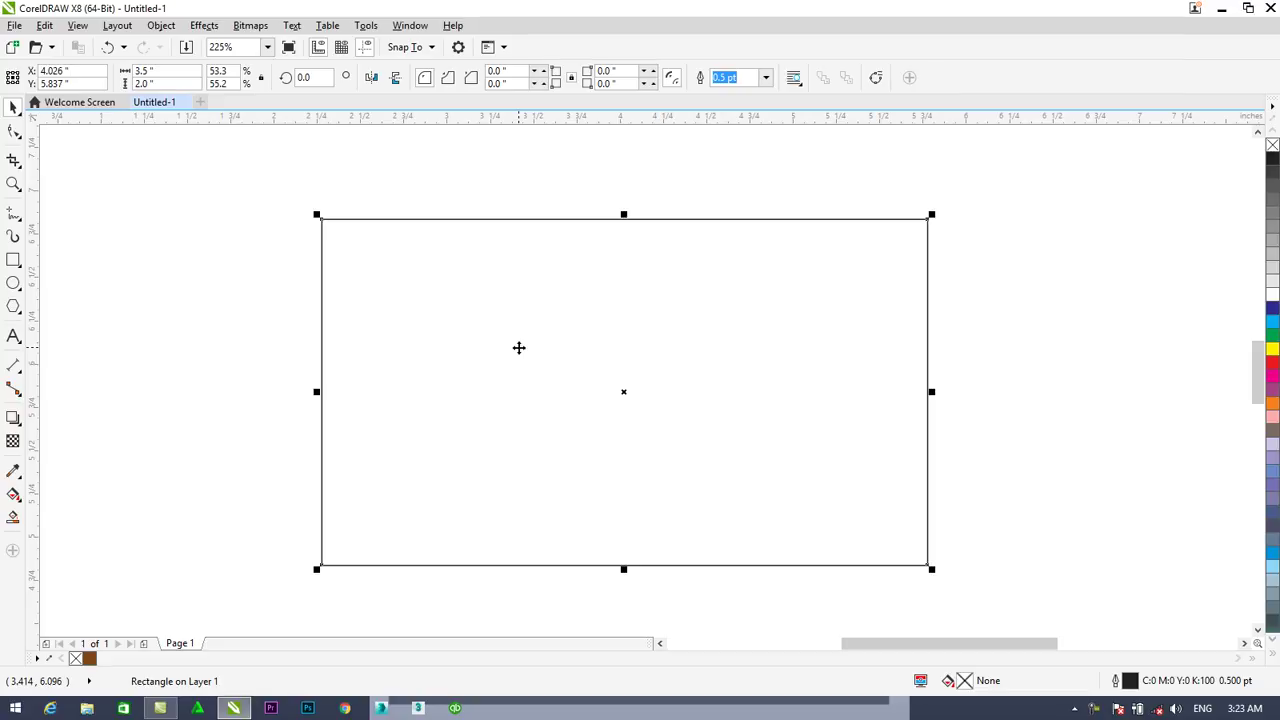
key(ctrl+d)
drag(543, 322, 501, 347)
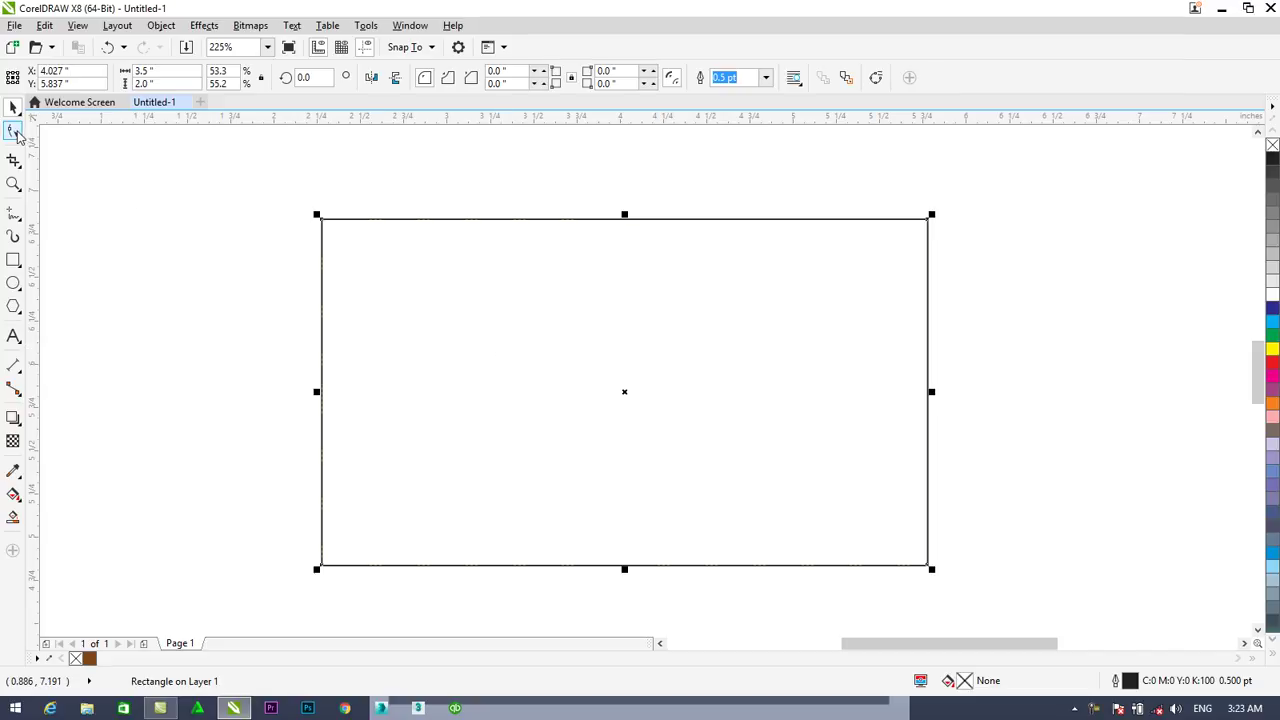
Convert the copy to curves and pull its top-left node halfway down the left edge
click(14, 131)
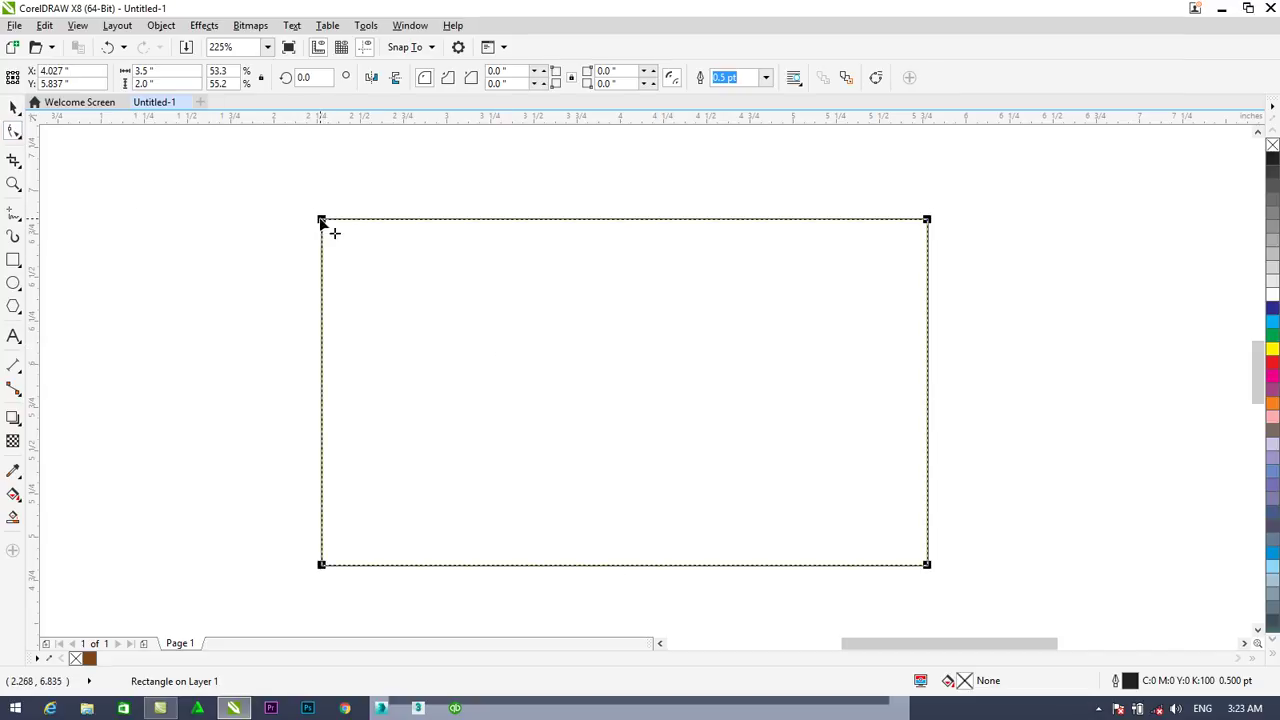
right_click(321, 222)
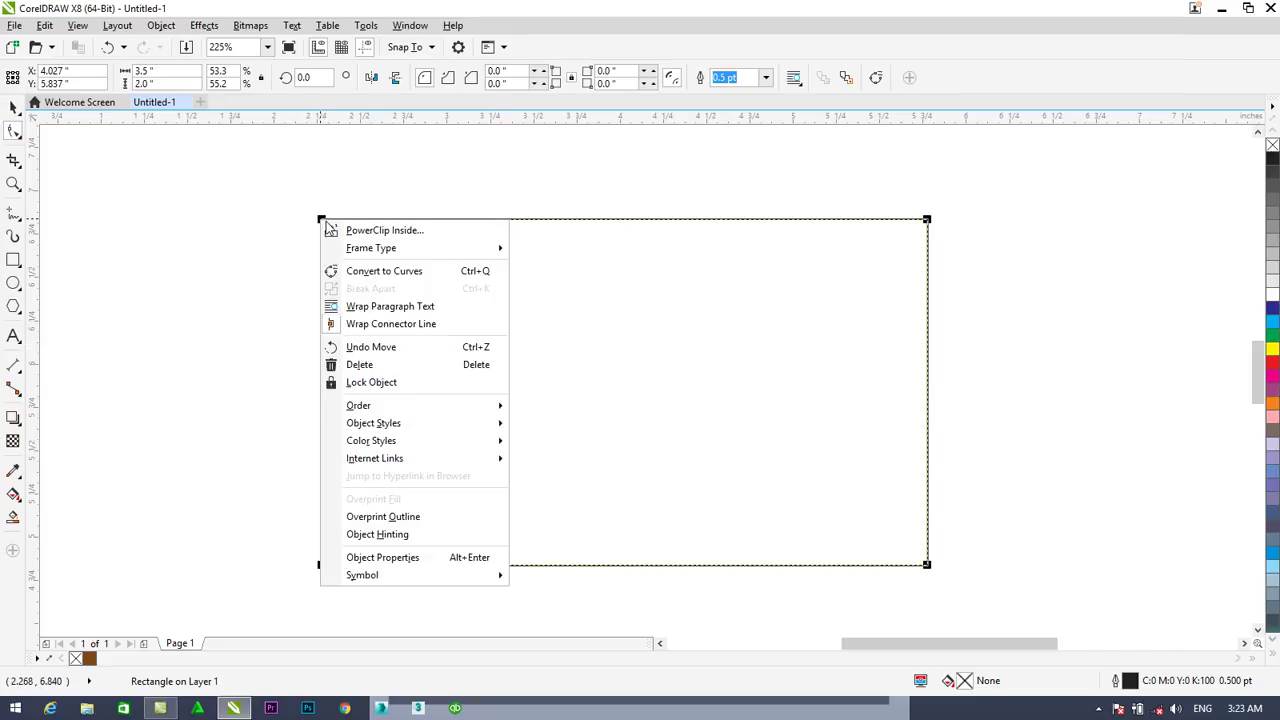
click(361, 272)
drag(322, 222, 322, 405)
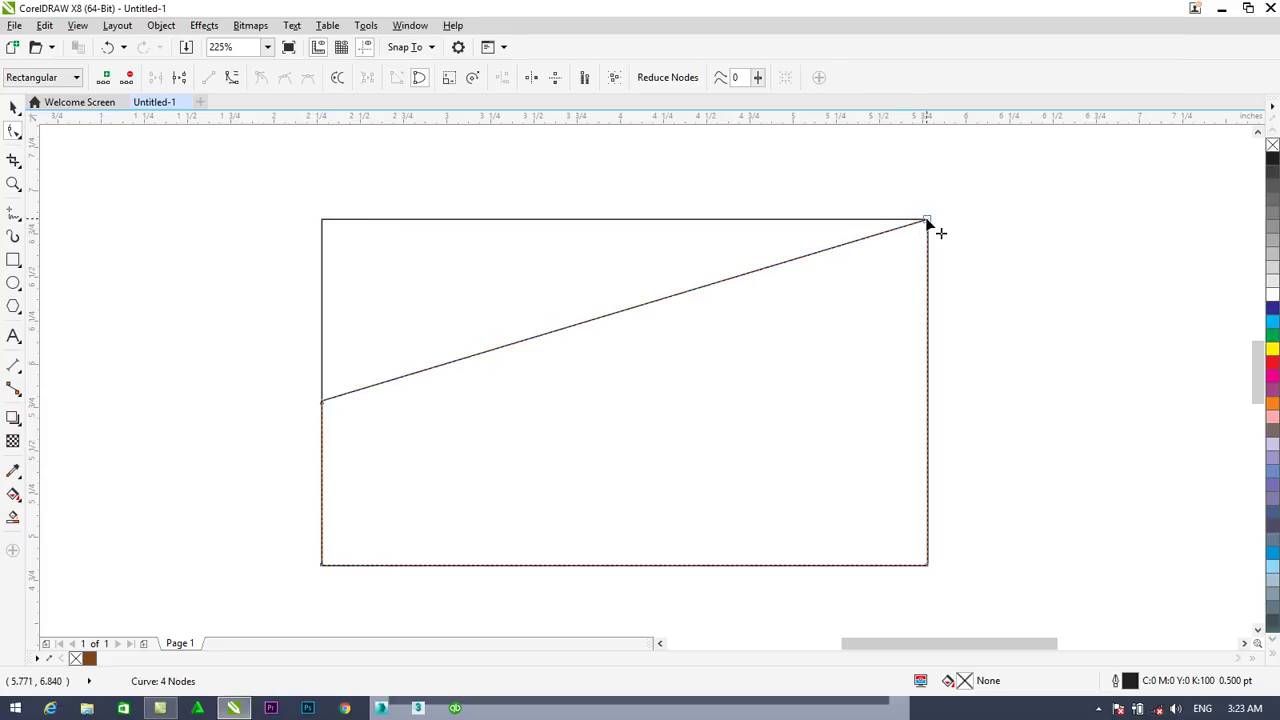
Bend the diagonal top edge into an S-shaped wave rising to the top-right corner
click(231, 79)
drag(523, 342, 495, 502)
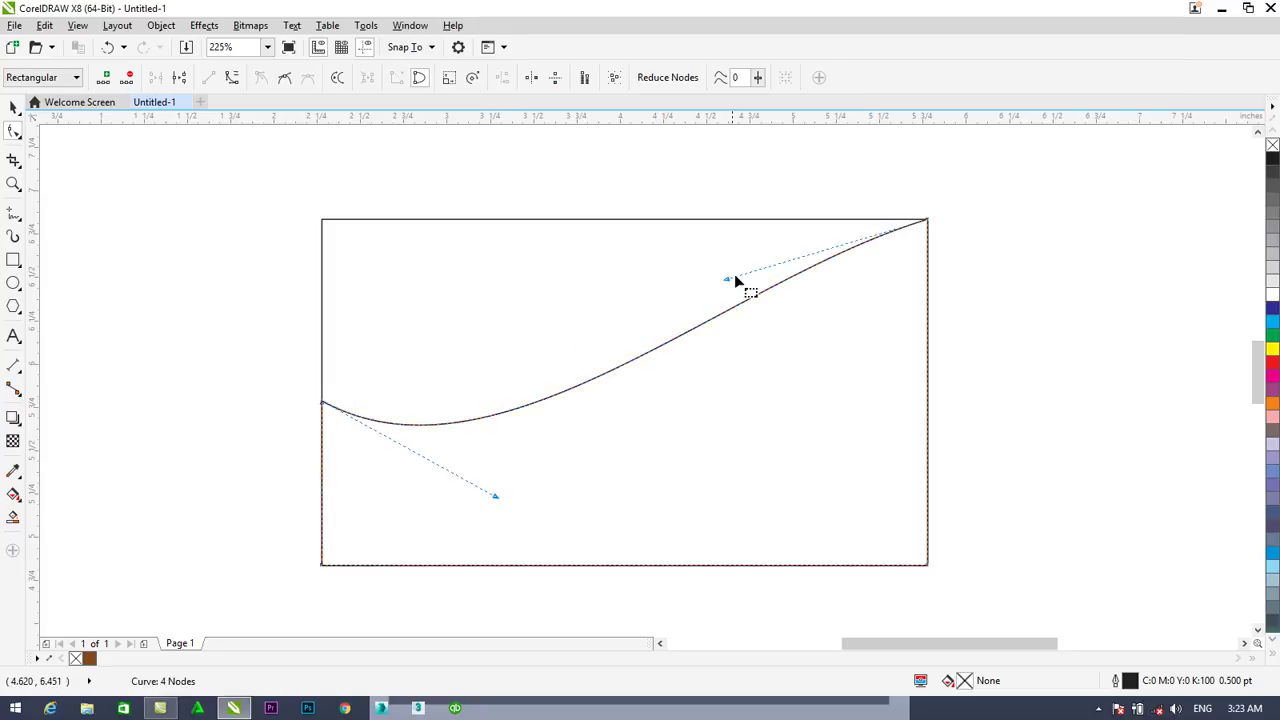
drag(720, 278, 659, 219)
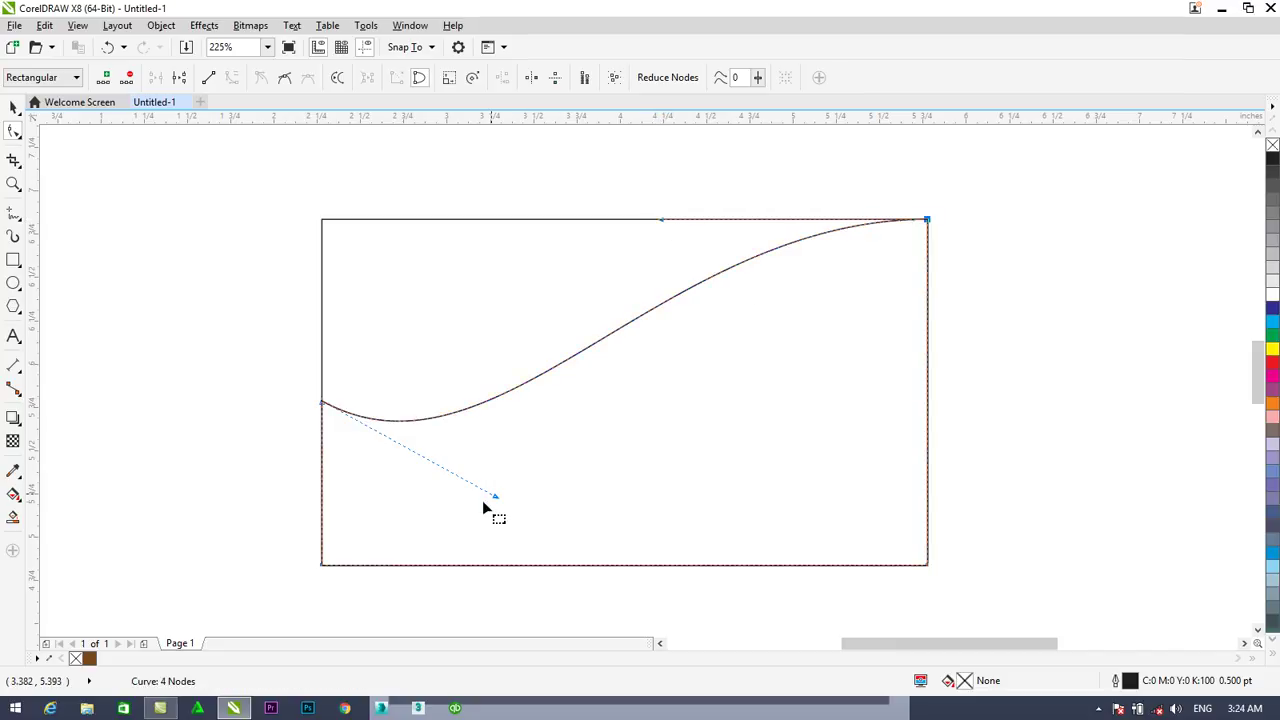
drag(497, 500, 517, 514)
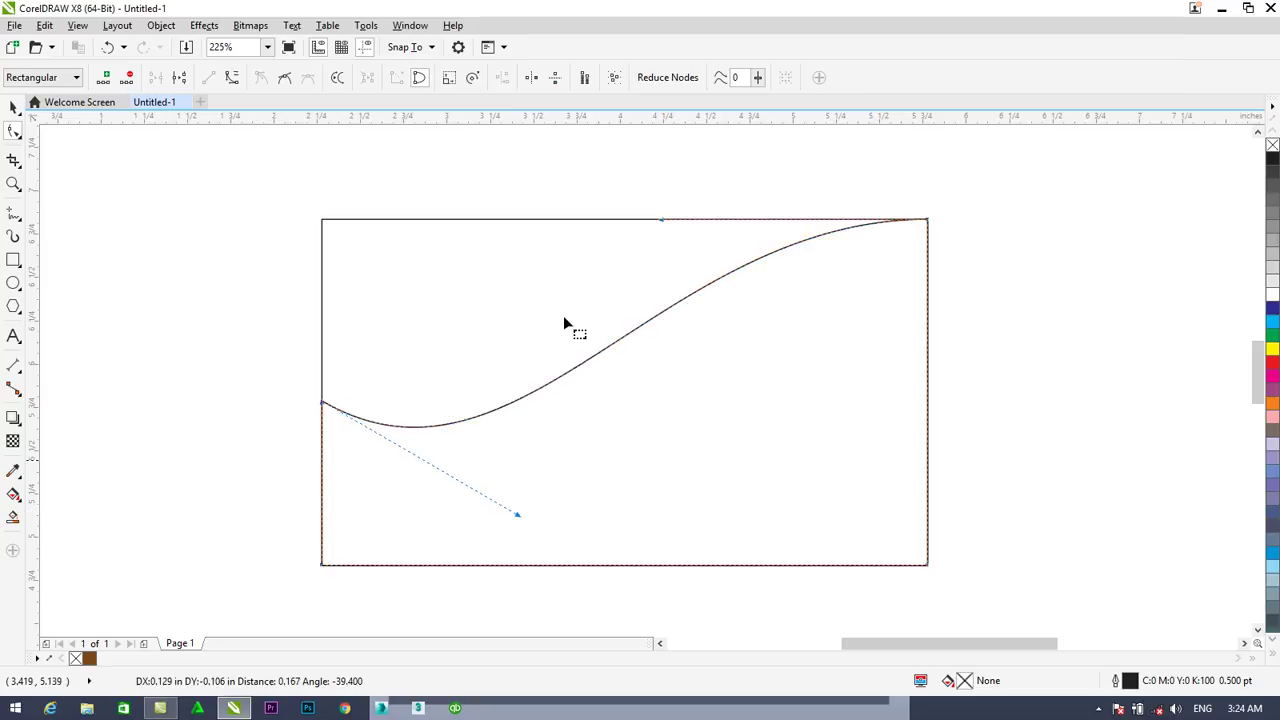
click(660, 220)
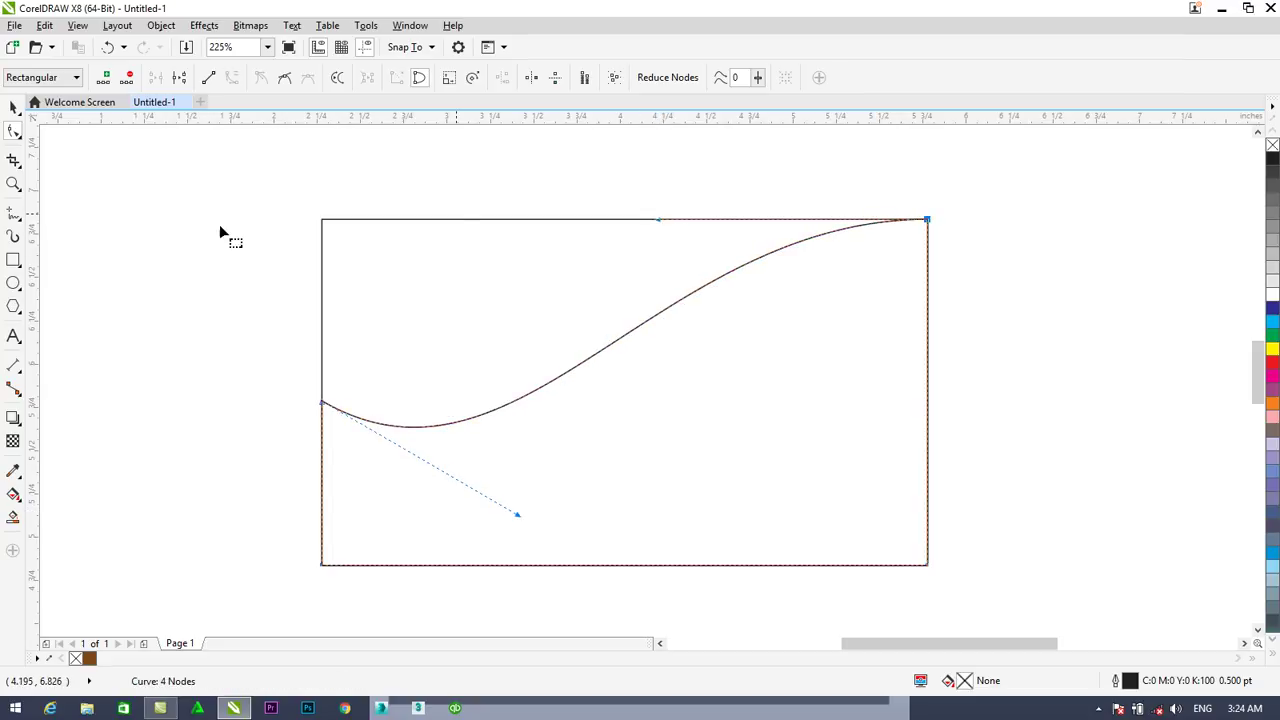
click(13, 107)
click(145, 272)
click(562, 429)
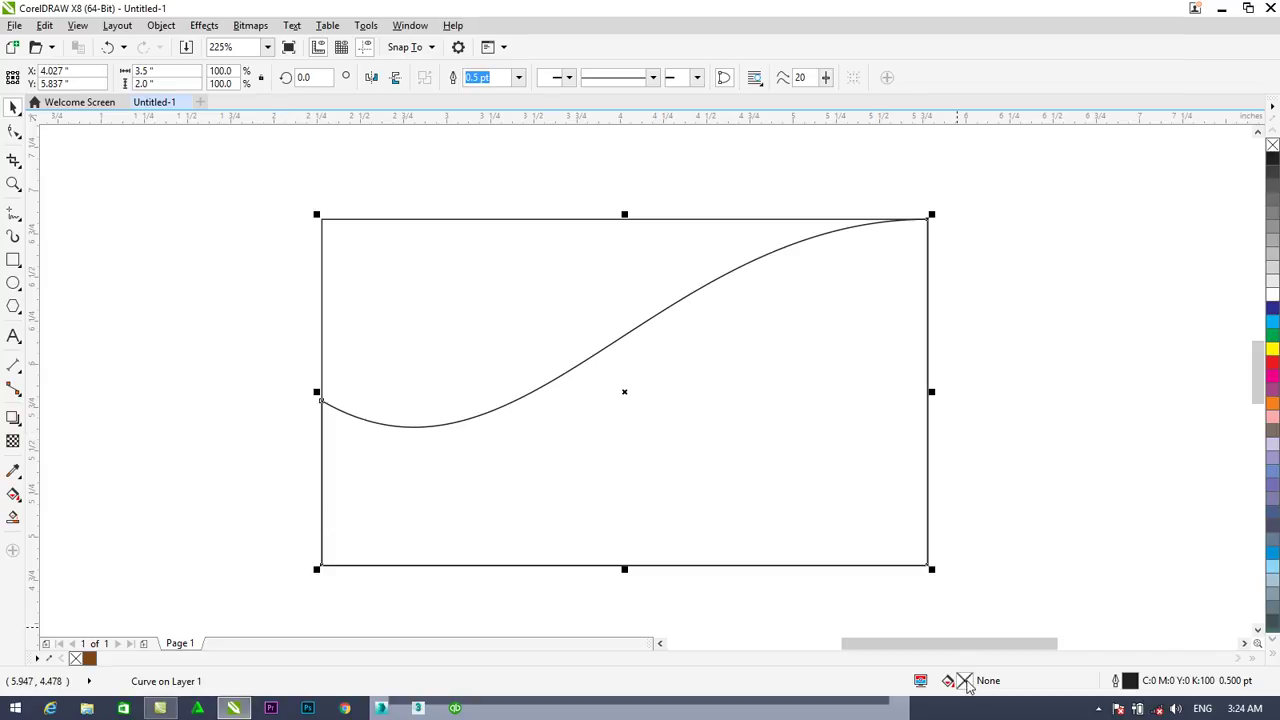
Give the wave shape a uniform brown fill of C35 M69 Y100 K34
double_click(965, 682)
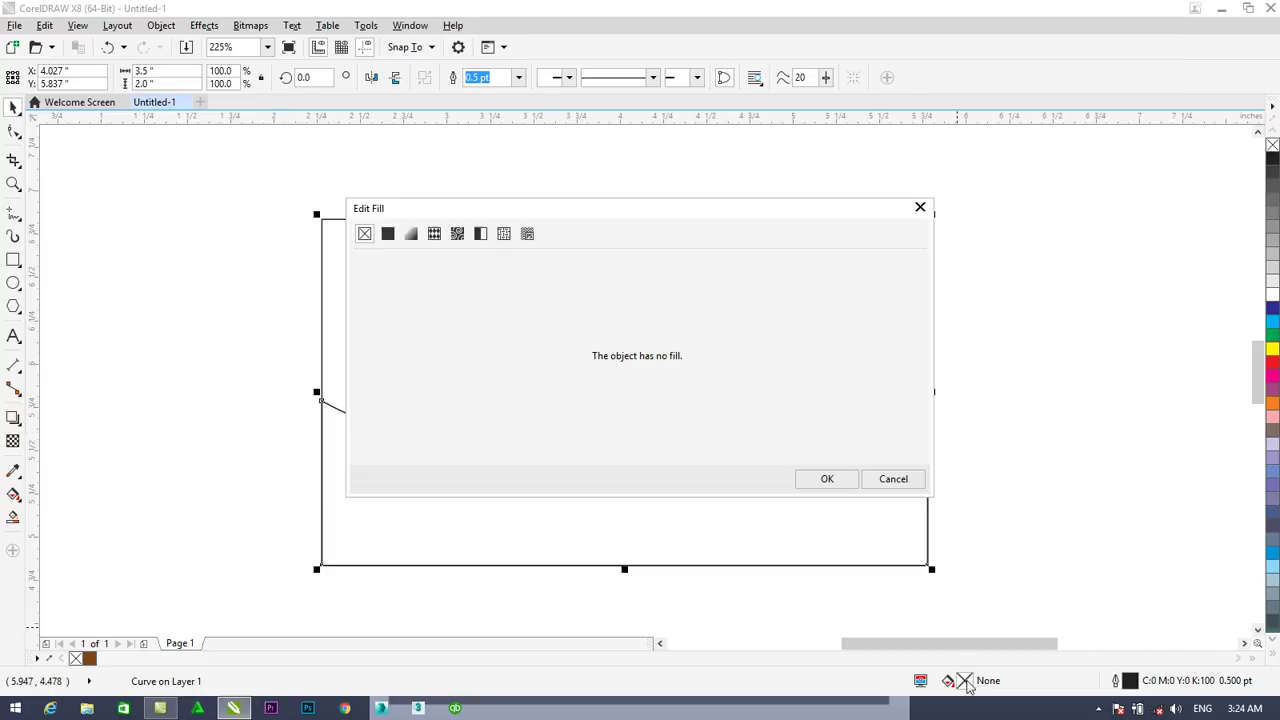
click(389, 236)
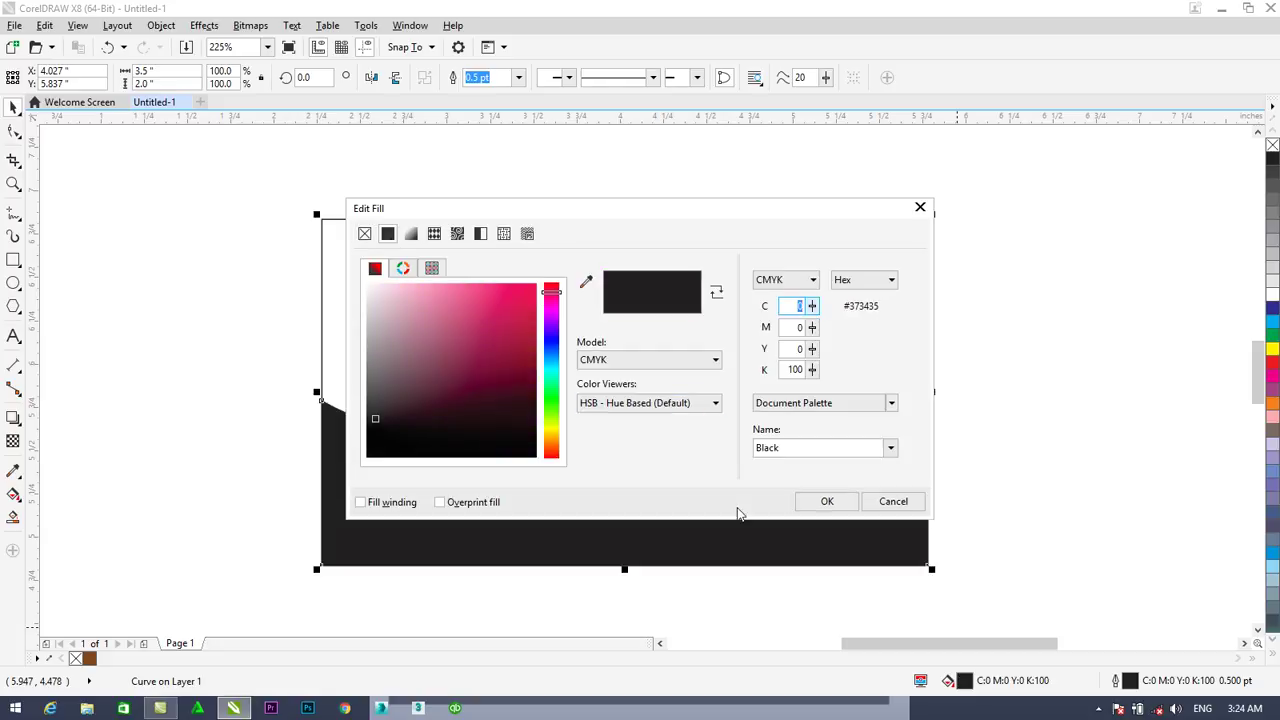
click(796, 328)
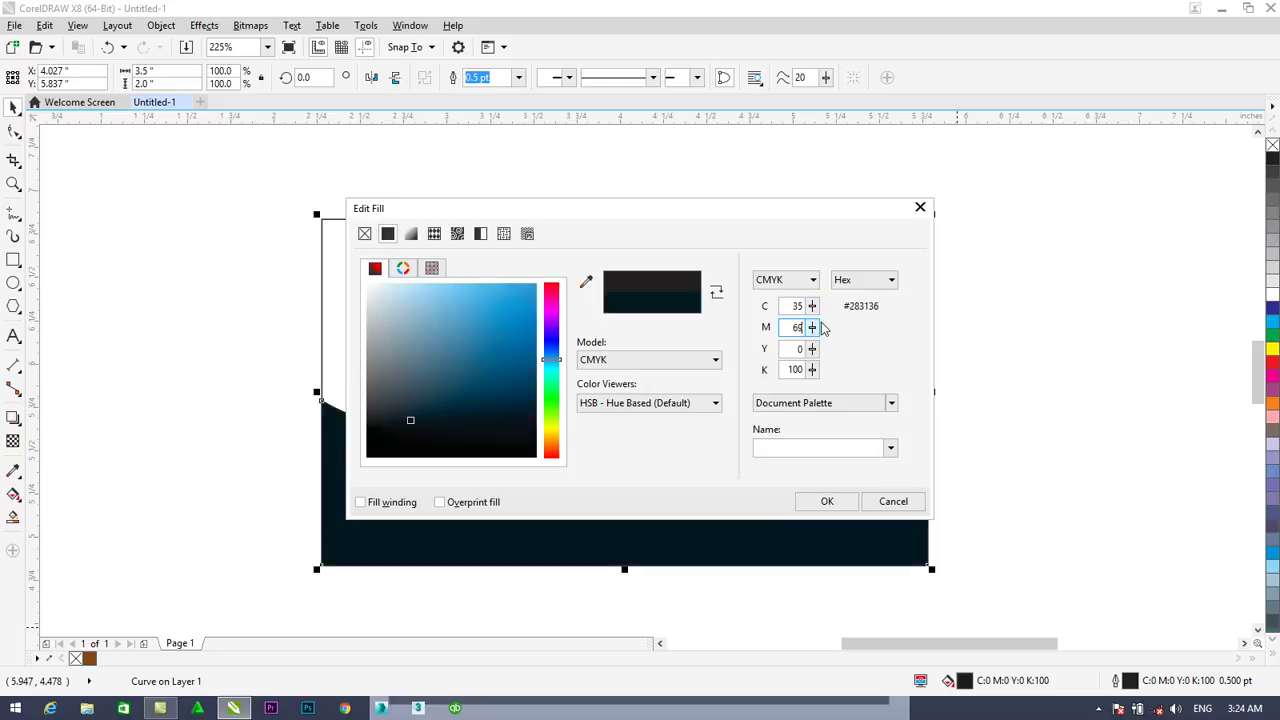
text(69)
key(Tab)
text(100)
click(794, 369)
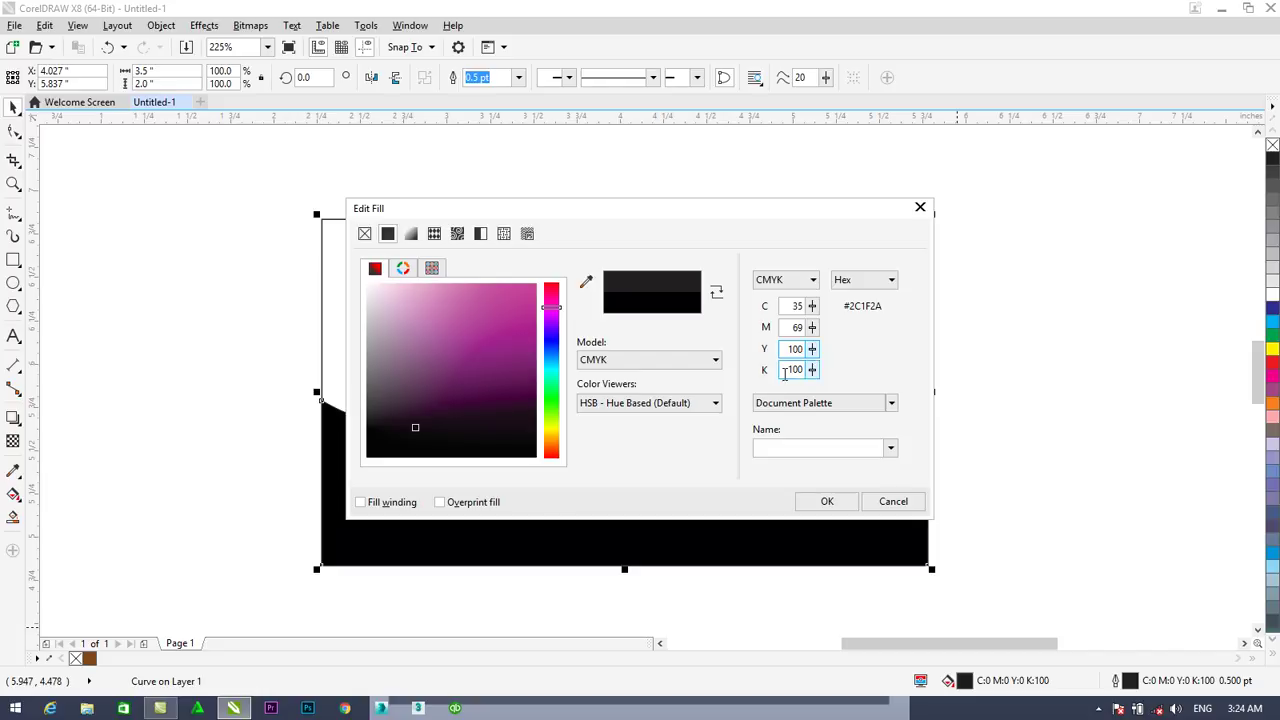
double_click(794, 369)
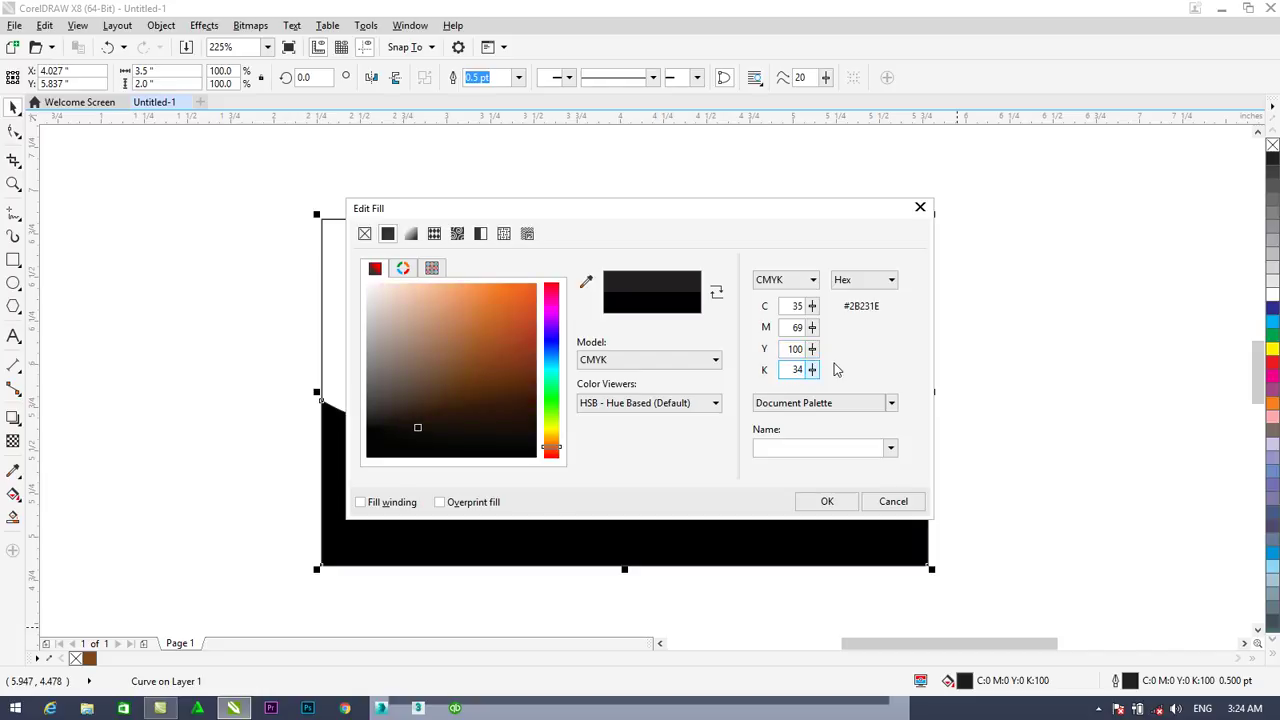
click(827, 503)
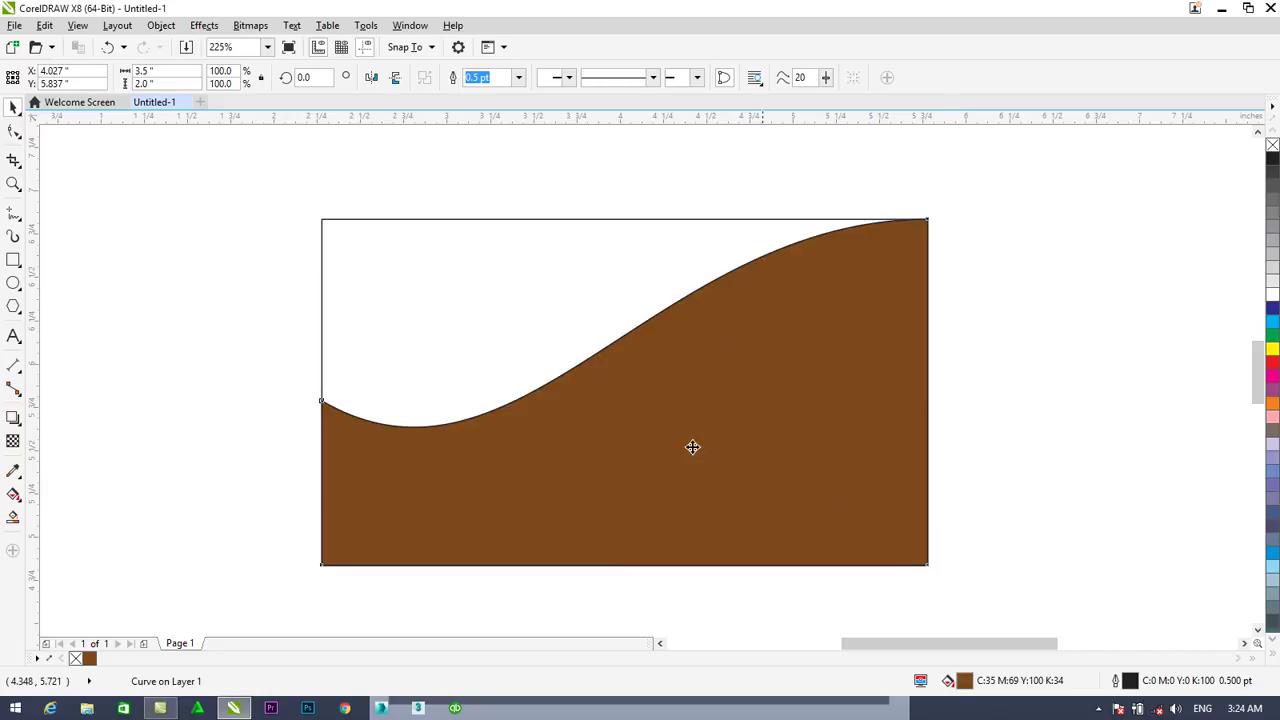
Duplicate the brown wave and set the copy back over the original
click(567, 437)
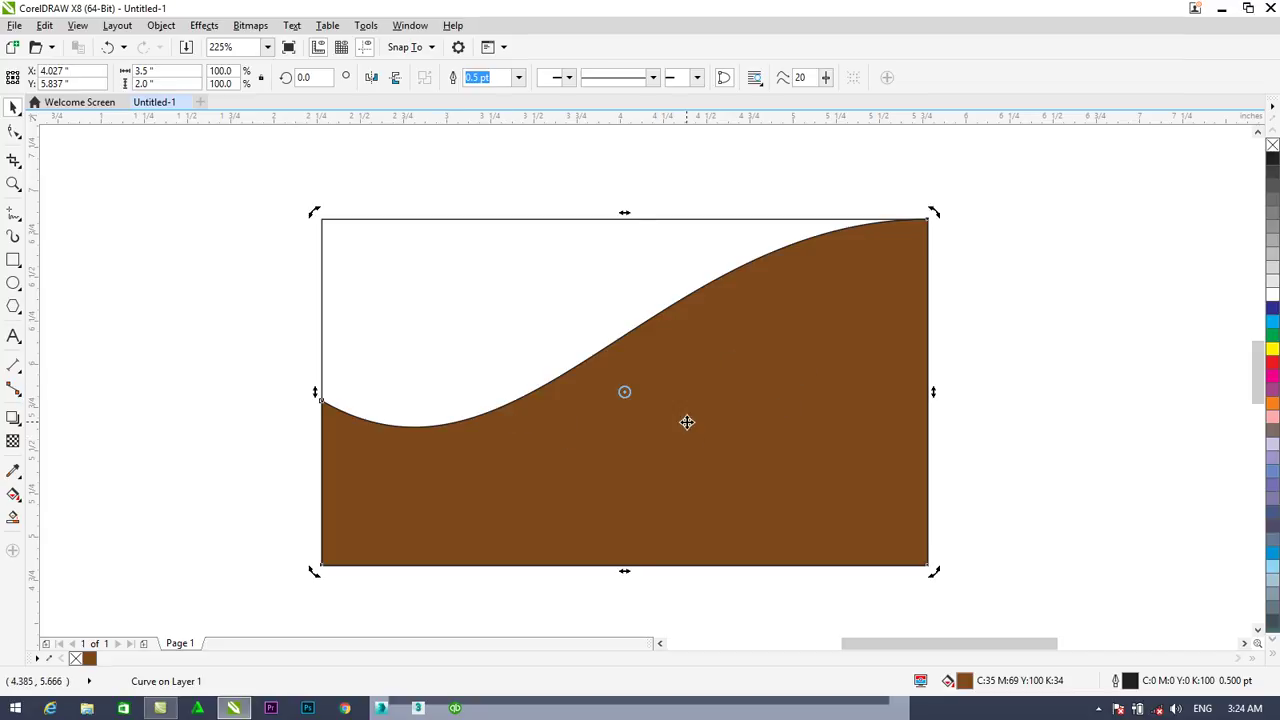
key(ctrl+d)
drag(717, 406, 678, 457)
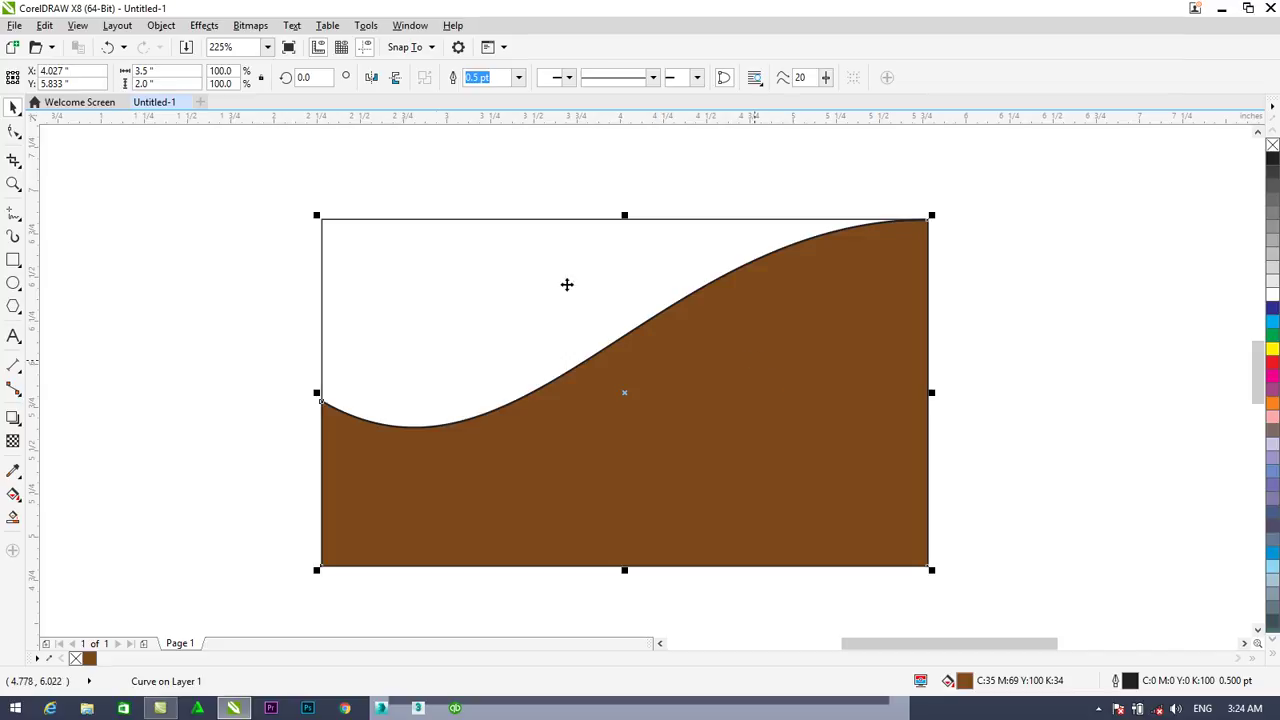
Lower the copy's left end node about 0.106 inch to form a thin wavy band
click(14, 131)
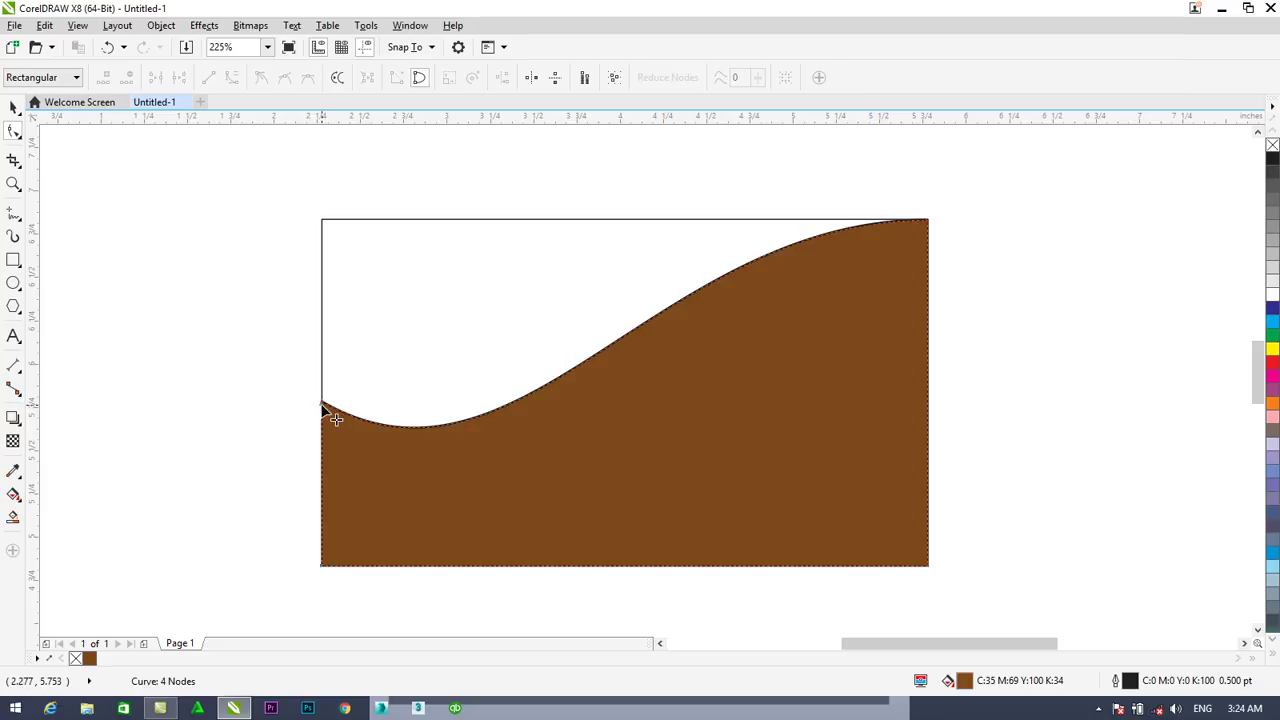
click(323, 418)
drag(322, 418, 323, 426)
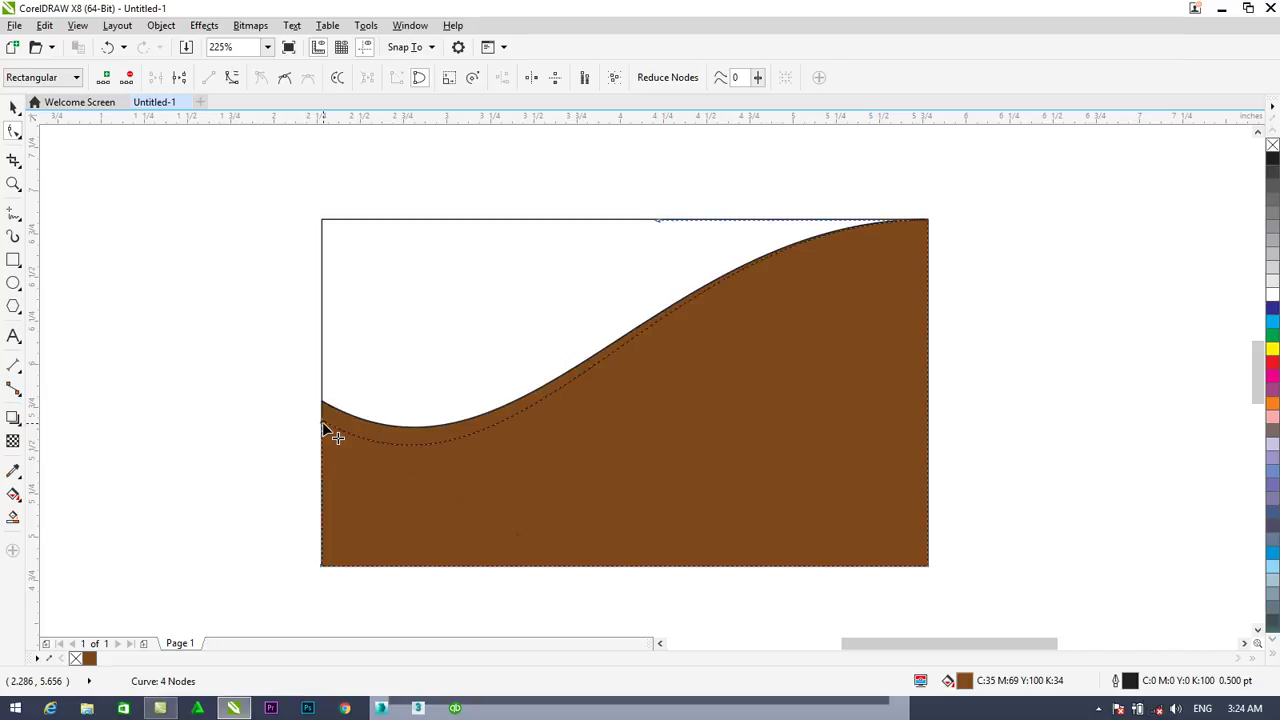
key(space)
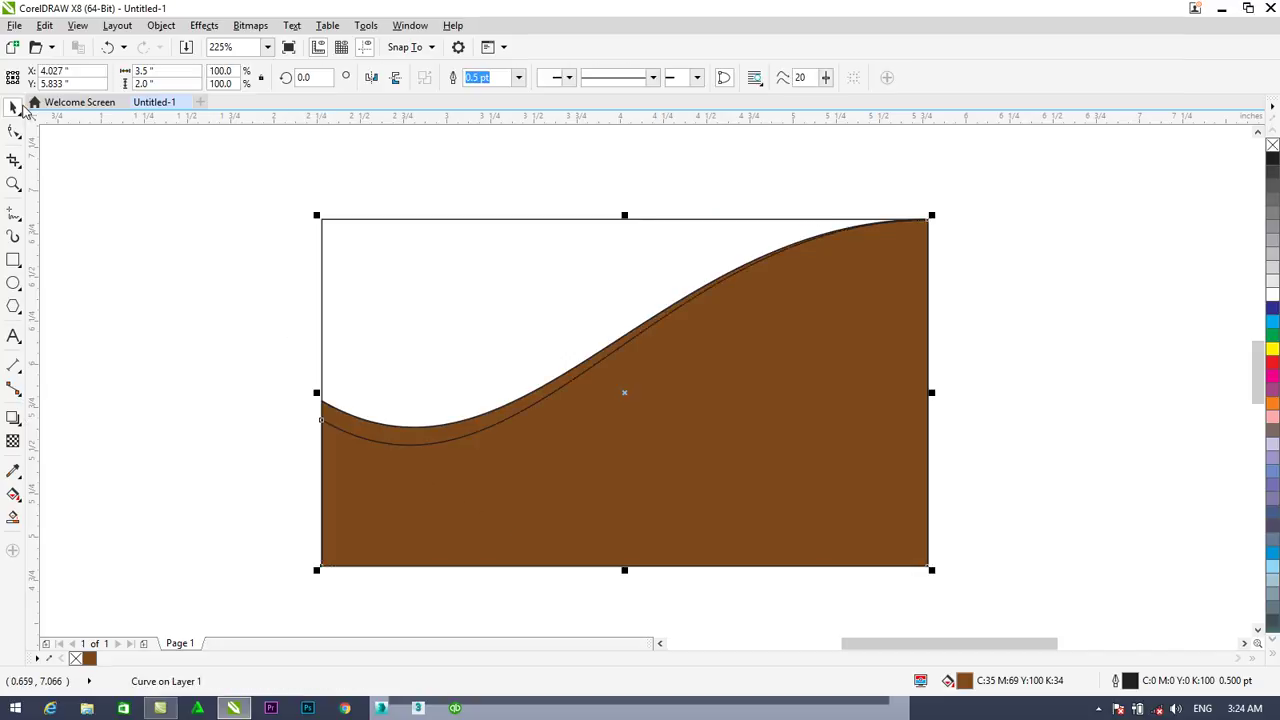
click(250, 348)
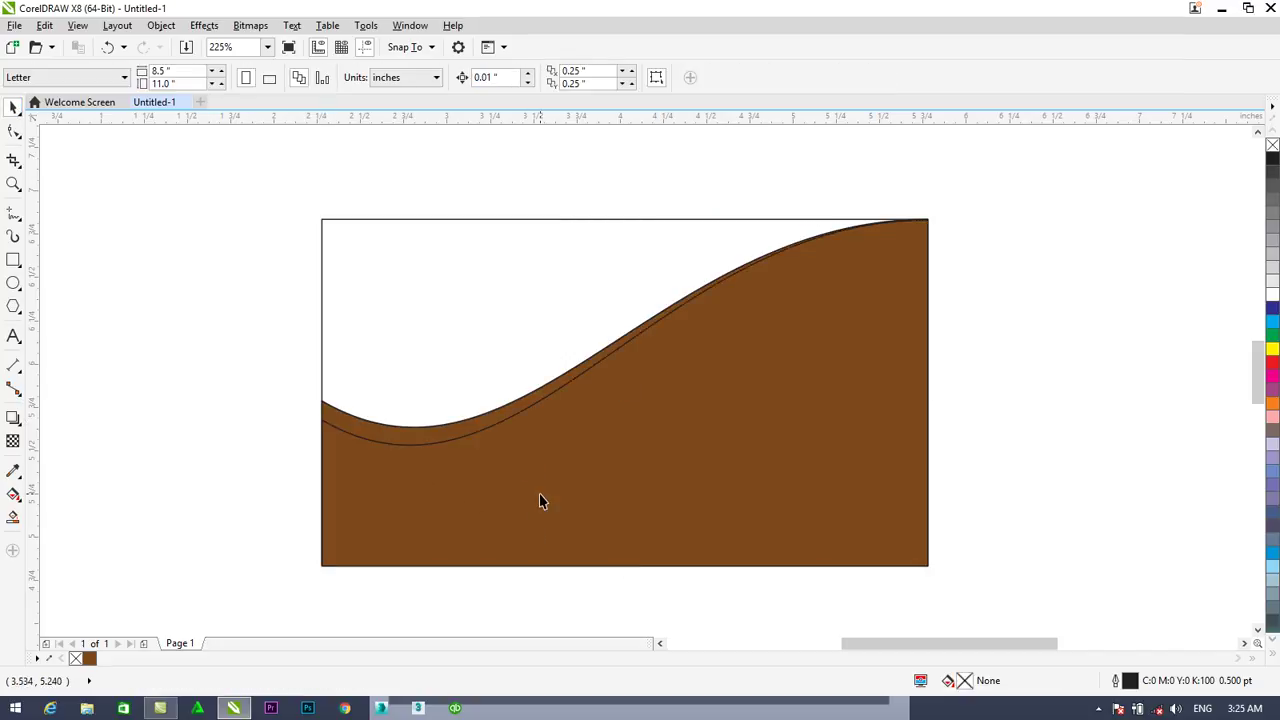
click(540, 495)
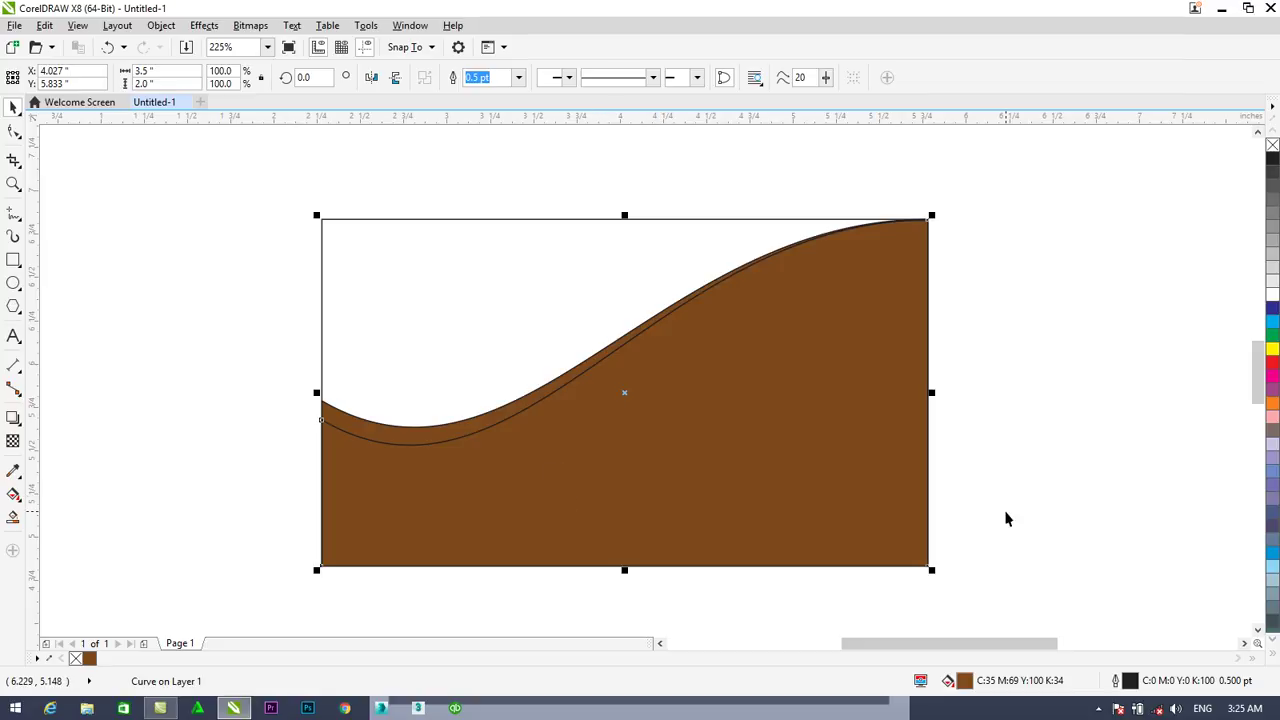
Make another copy of the wave and align it over the others with arrow nudges
key(ctrl+d)
drag(842, 417, 799, 462)
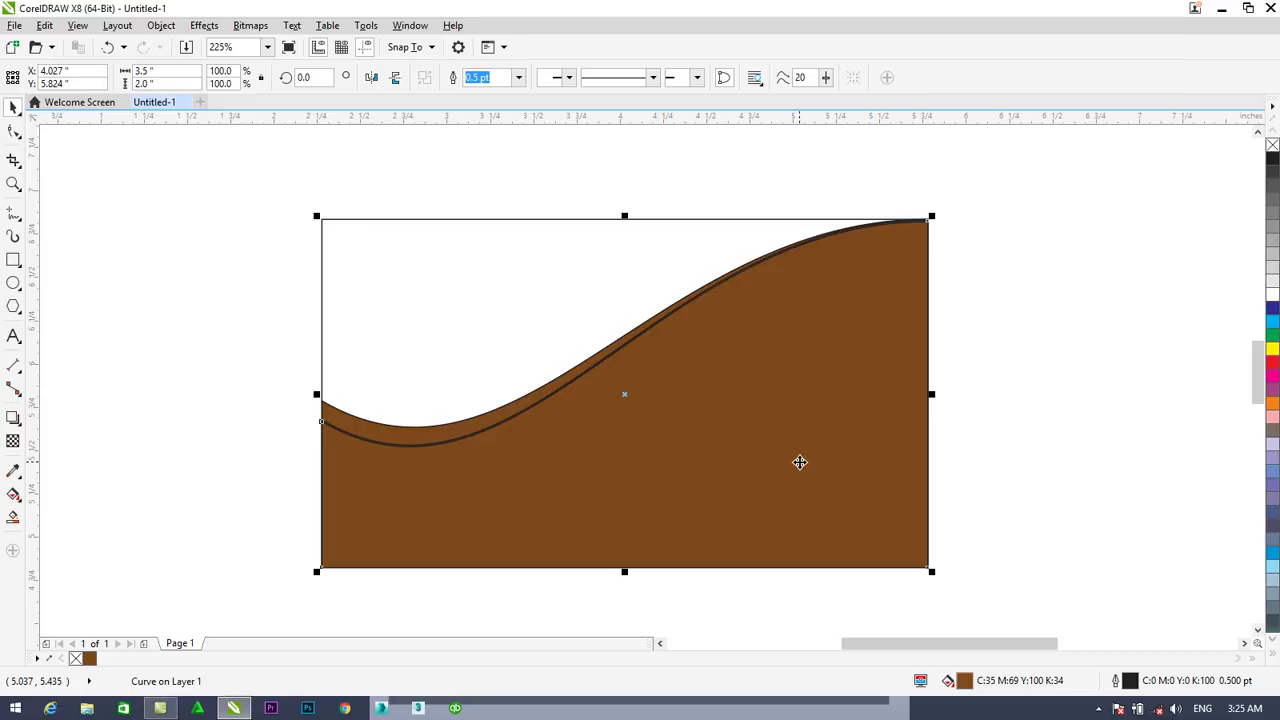
key(Left)
key(Right)
key(Up)
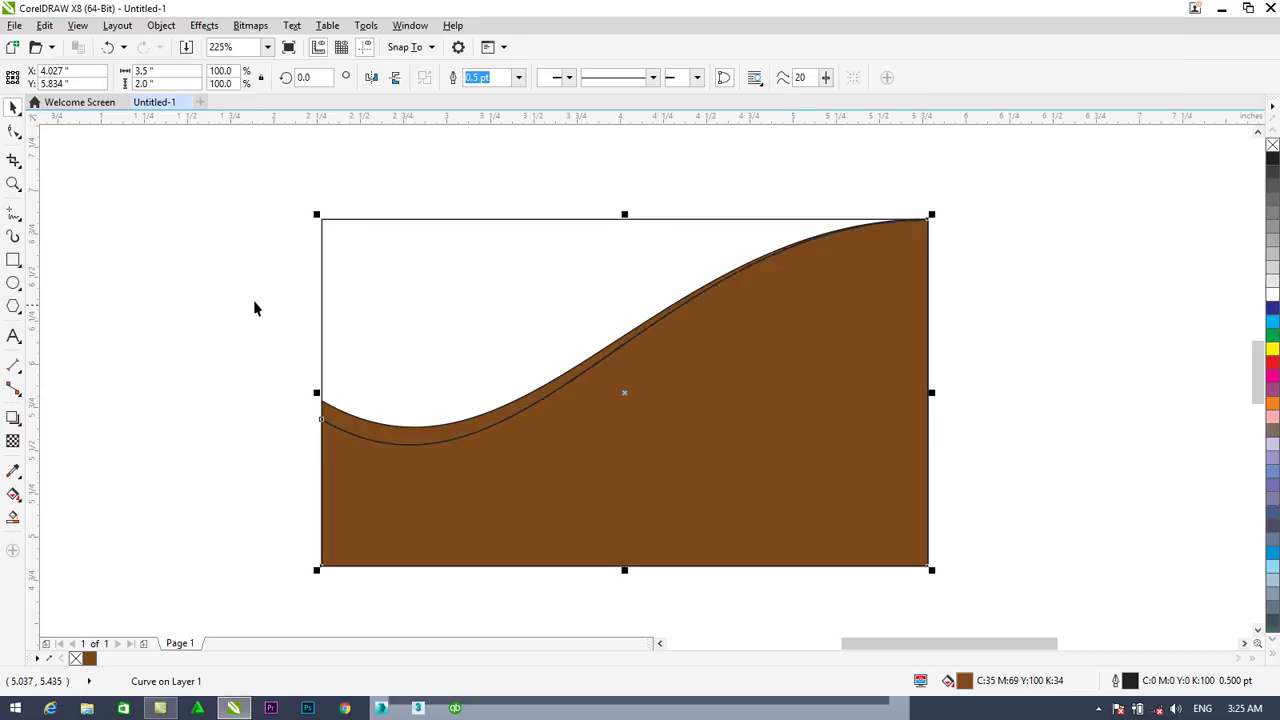
Lower the newest copy's left end node about 0.111 inch to add a second band
click(13, 133)
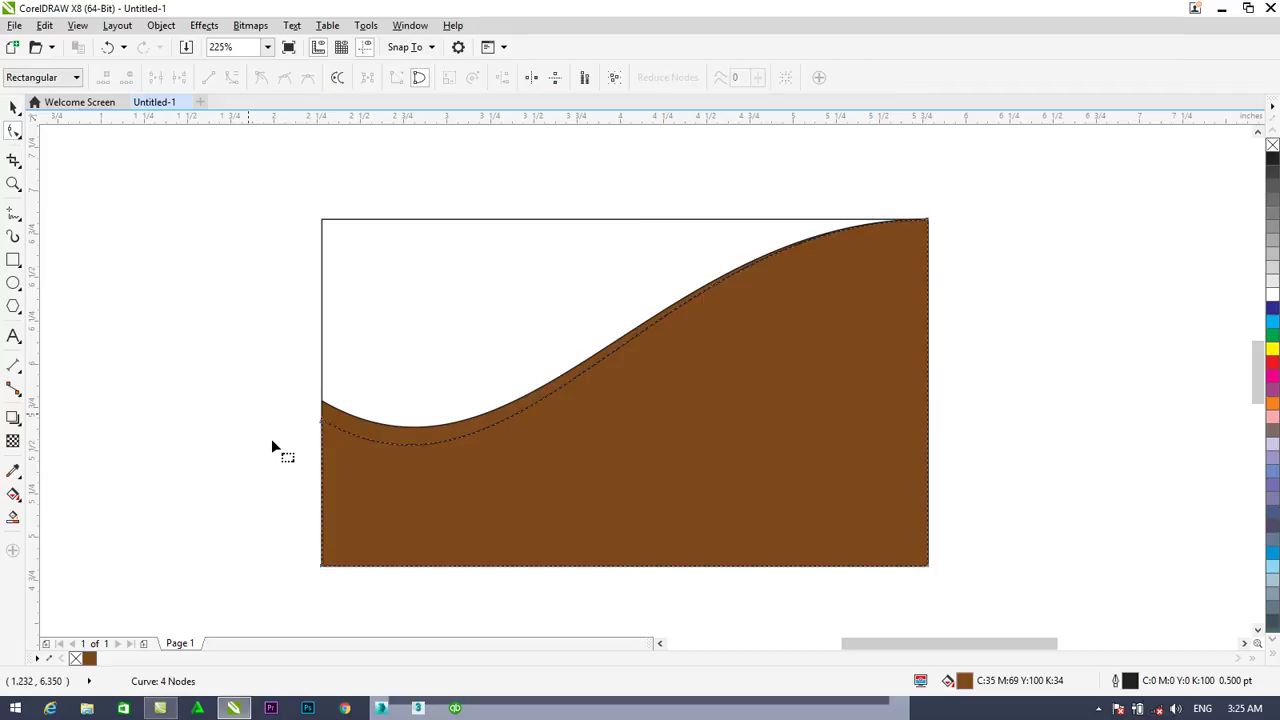
drag(325, 428, 322, 450)
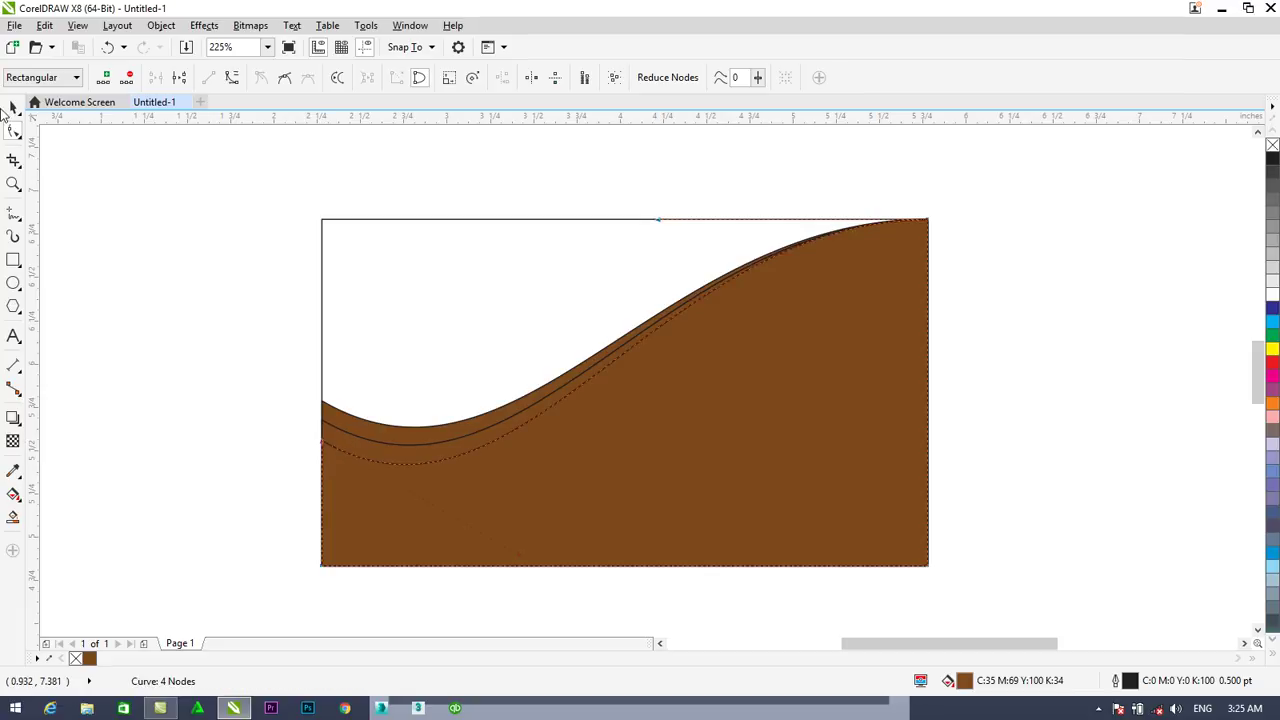
click(11, 106)
click(274, 386)
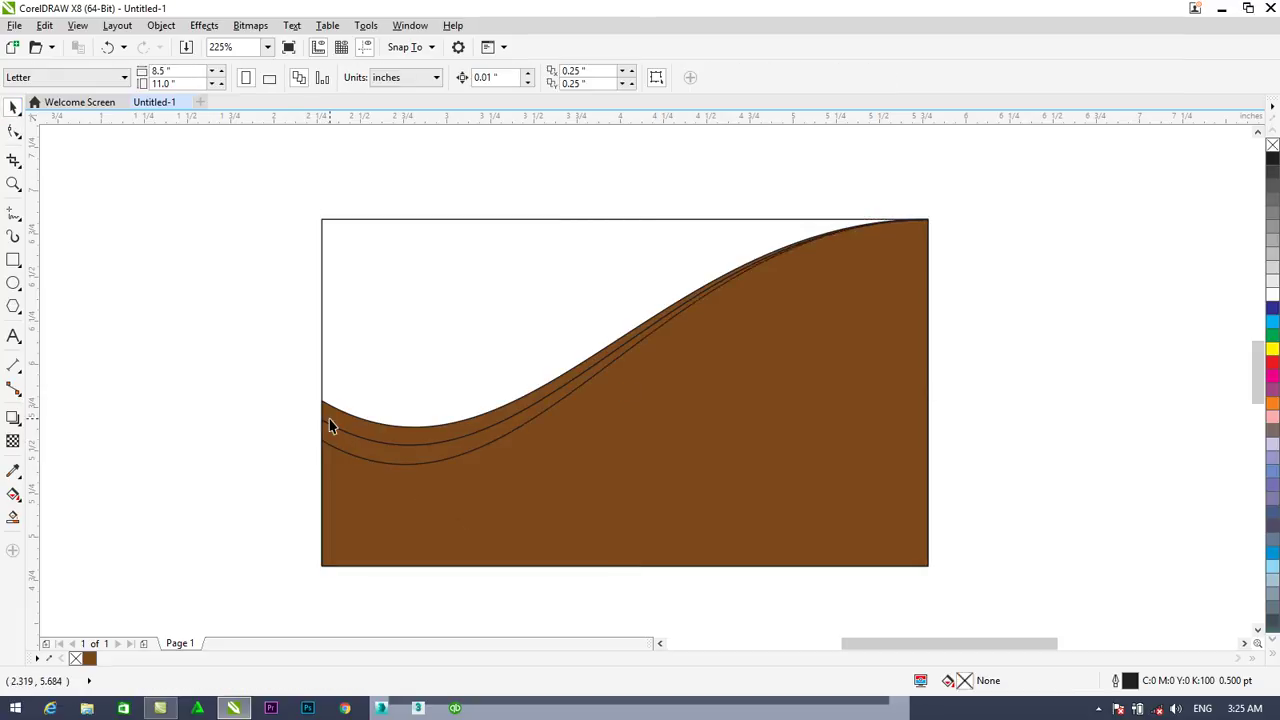
Fill the thin middle band with white from the colour palette
click(338, 442)
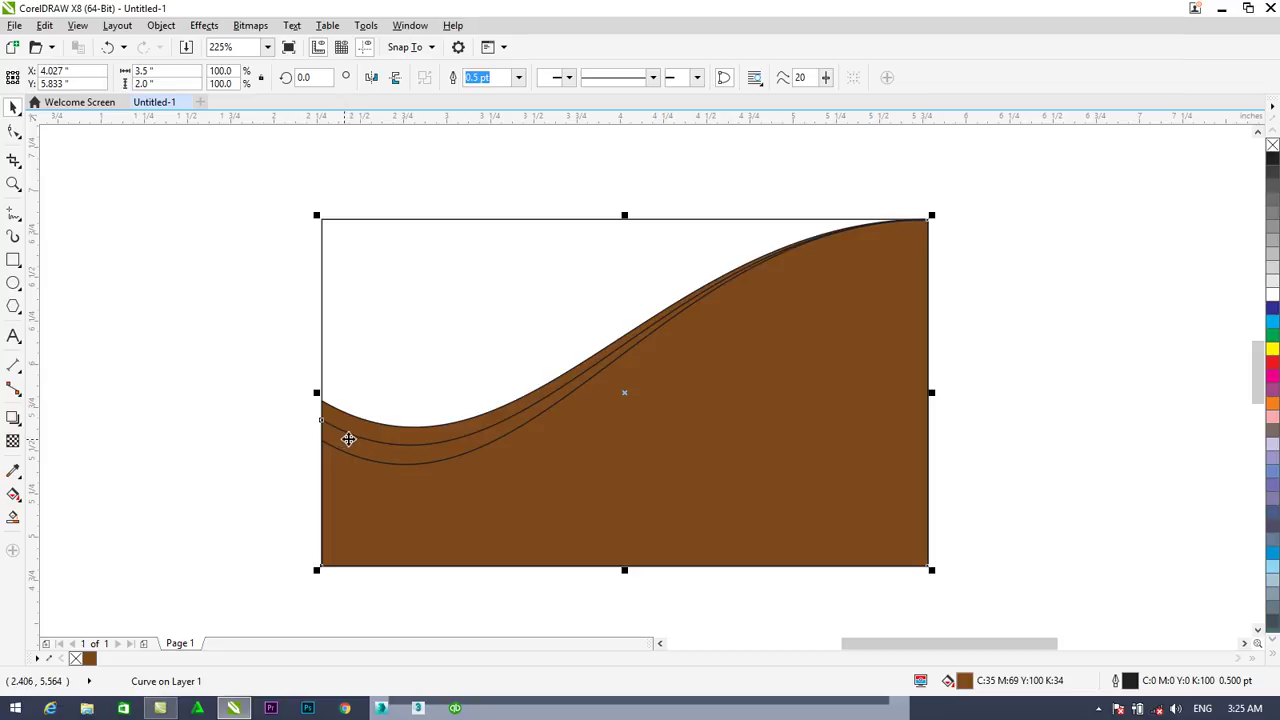
click(1270, 299)
click(1157, 271)
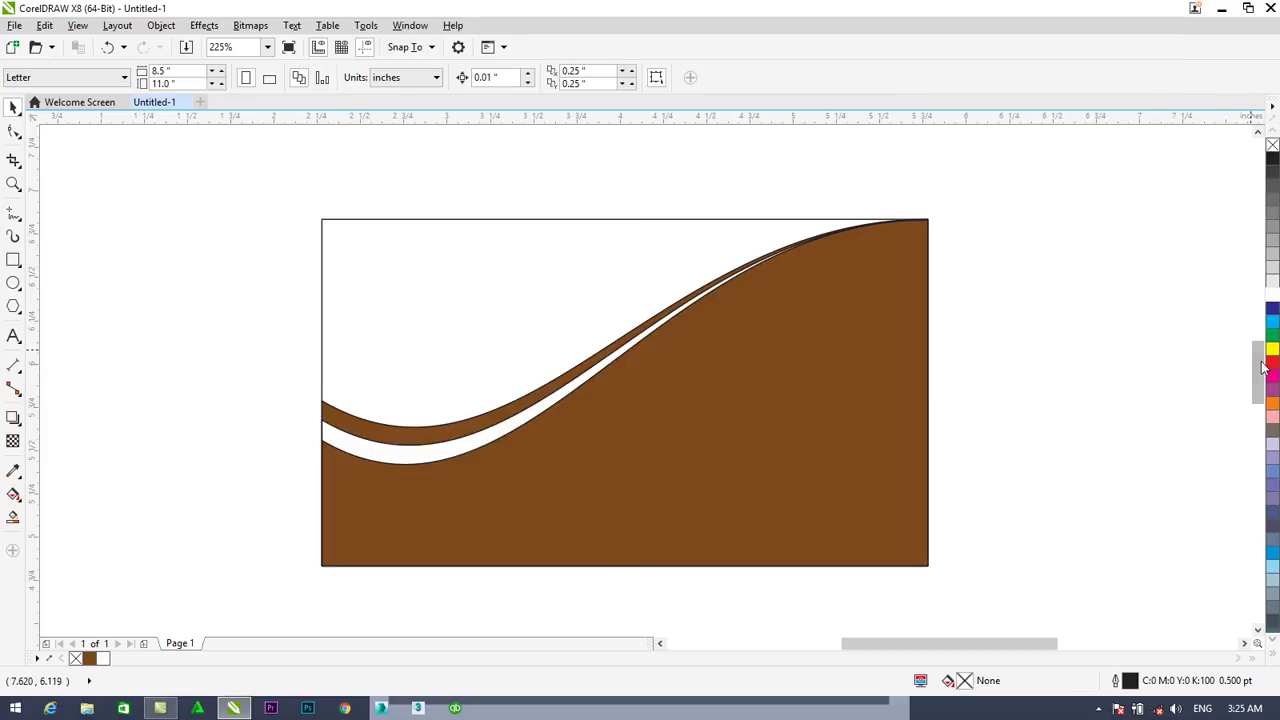
scroll(1258, 370, down, 2)
Select the large brown wave shape
click(735, 392)
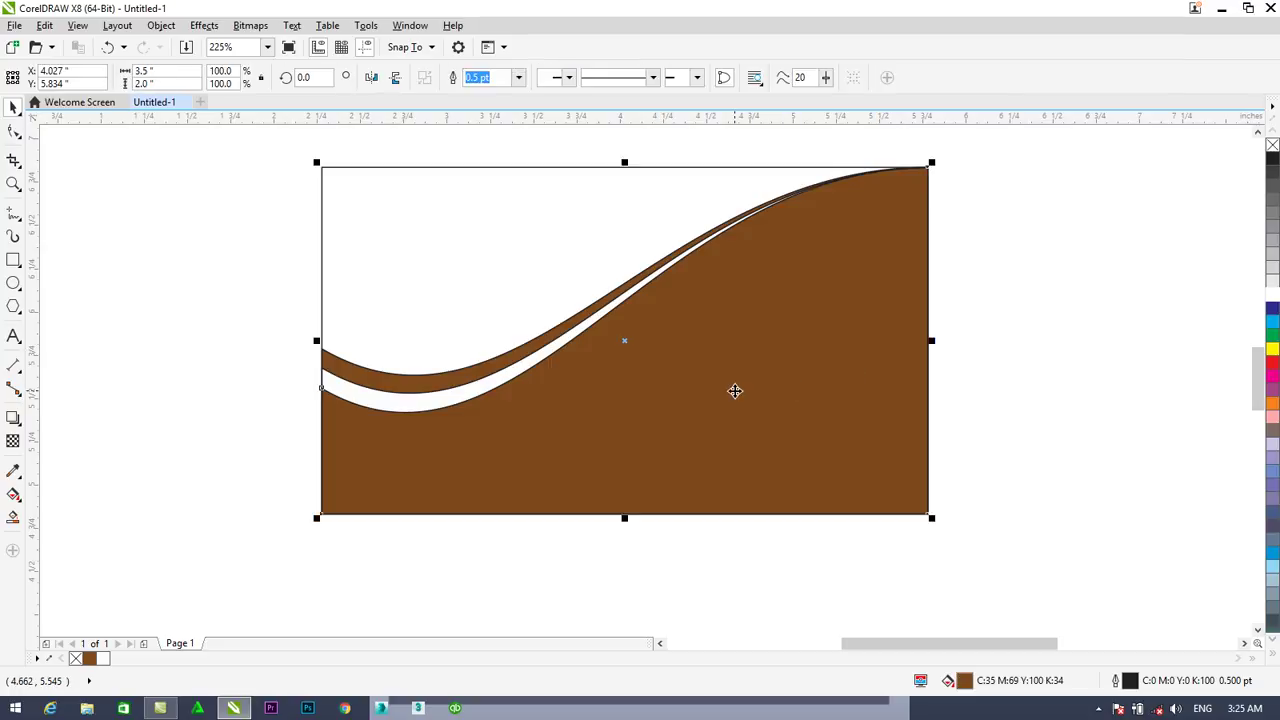
scroll(1258, 372, down, 2)
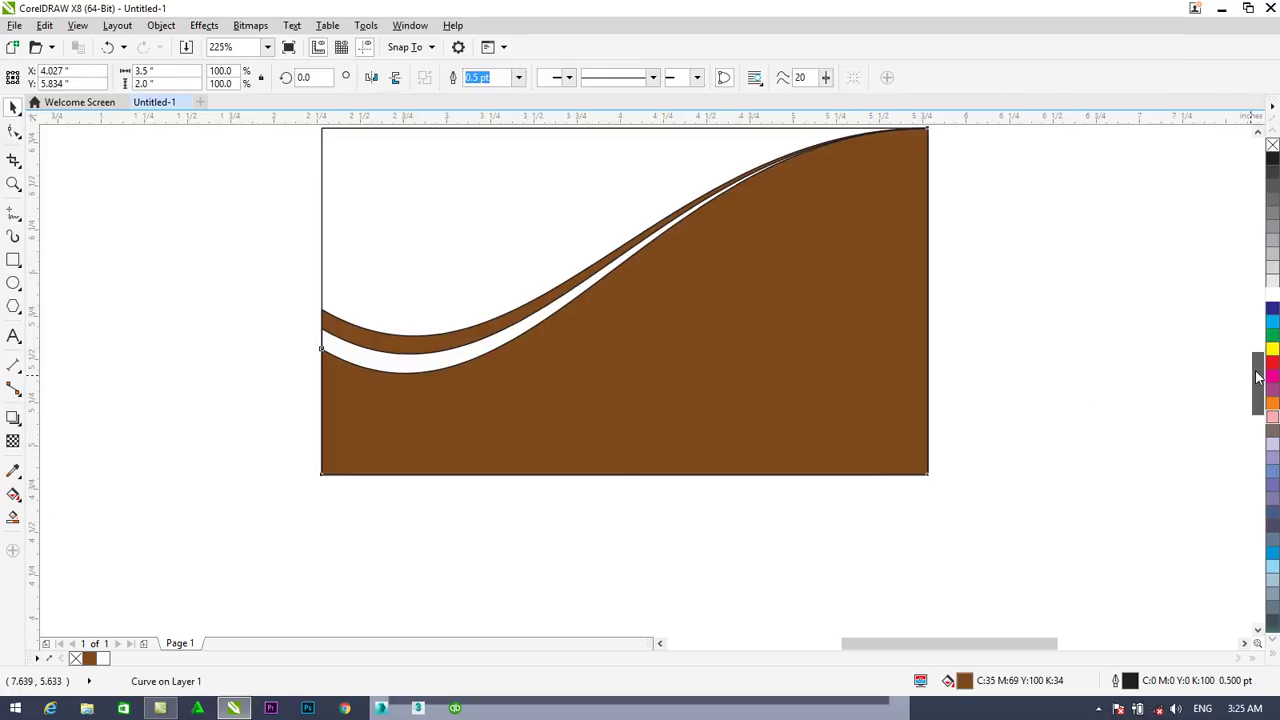
scroll(1258, 372, up, 2)
click(1030, 330)
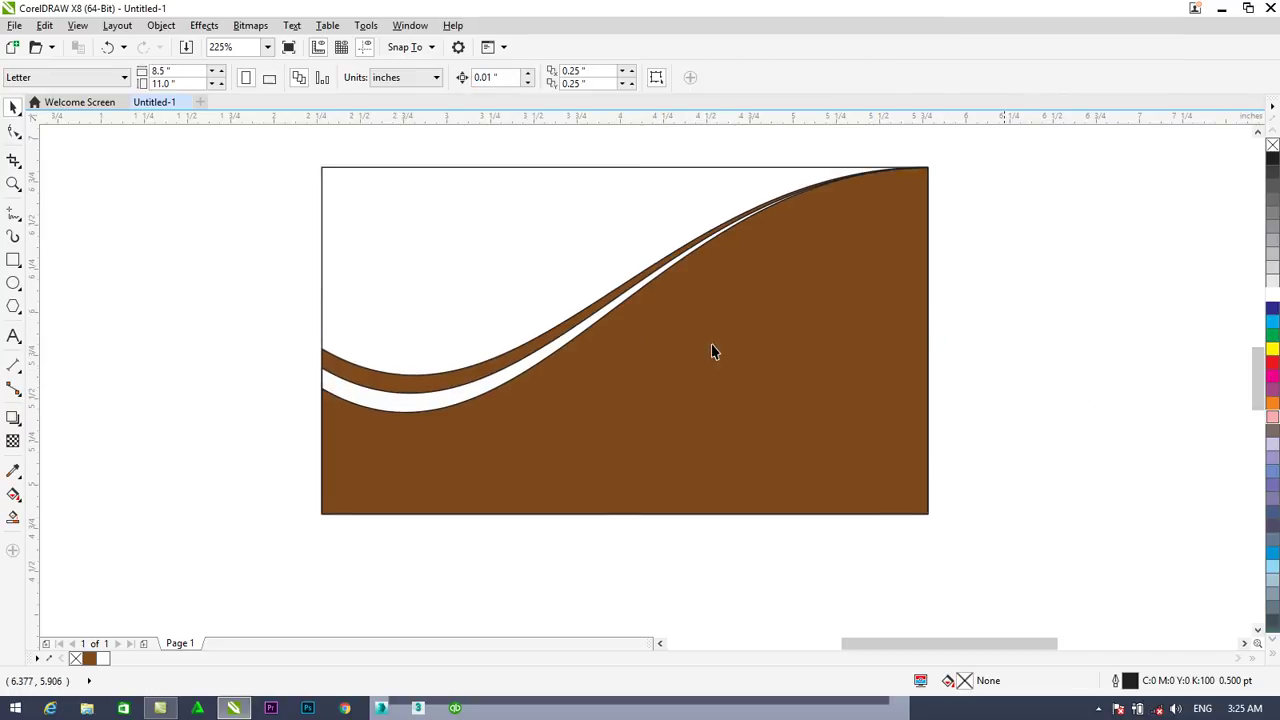
click(609, 367)
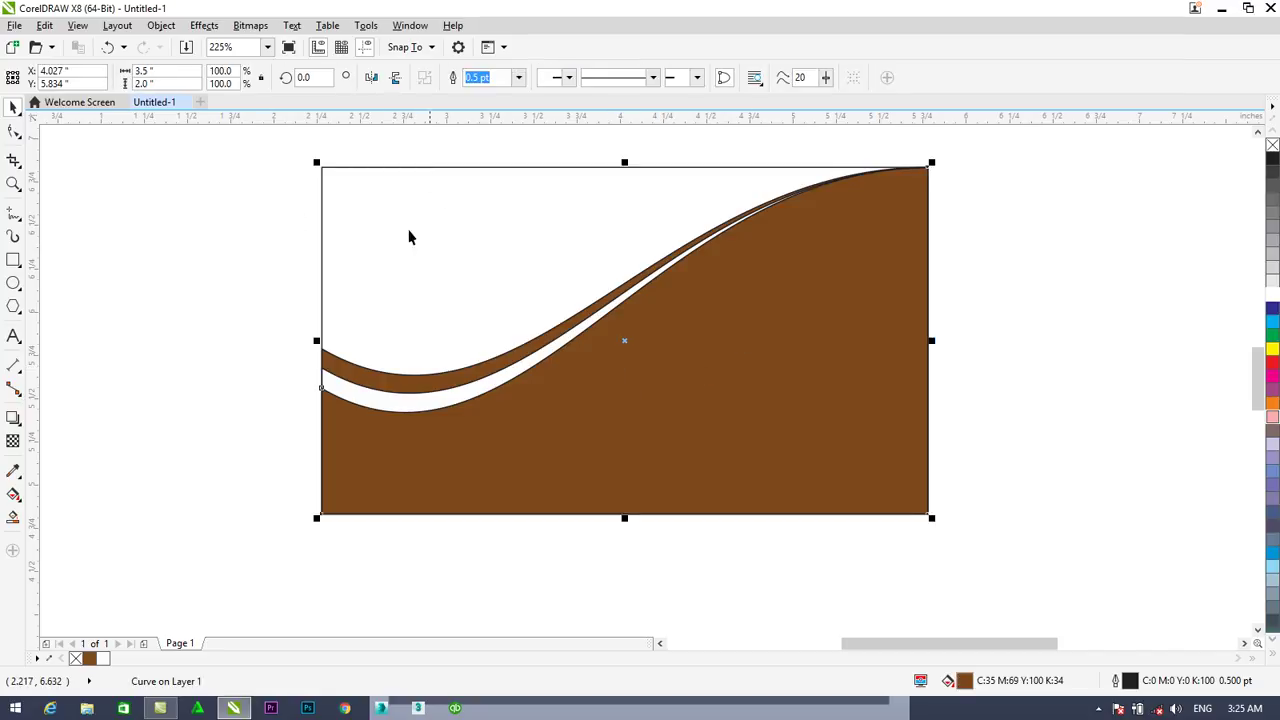
click(450, 586)
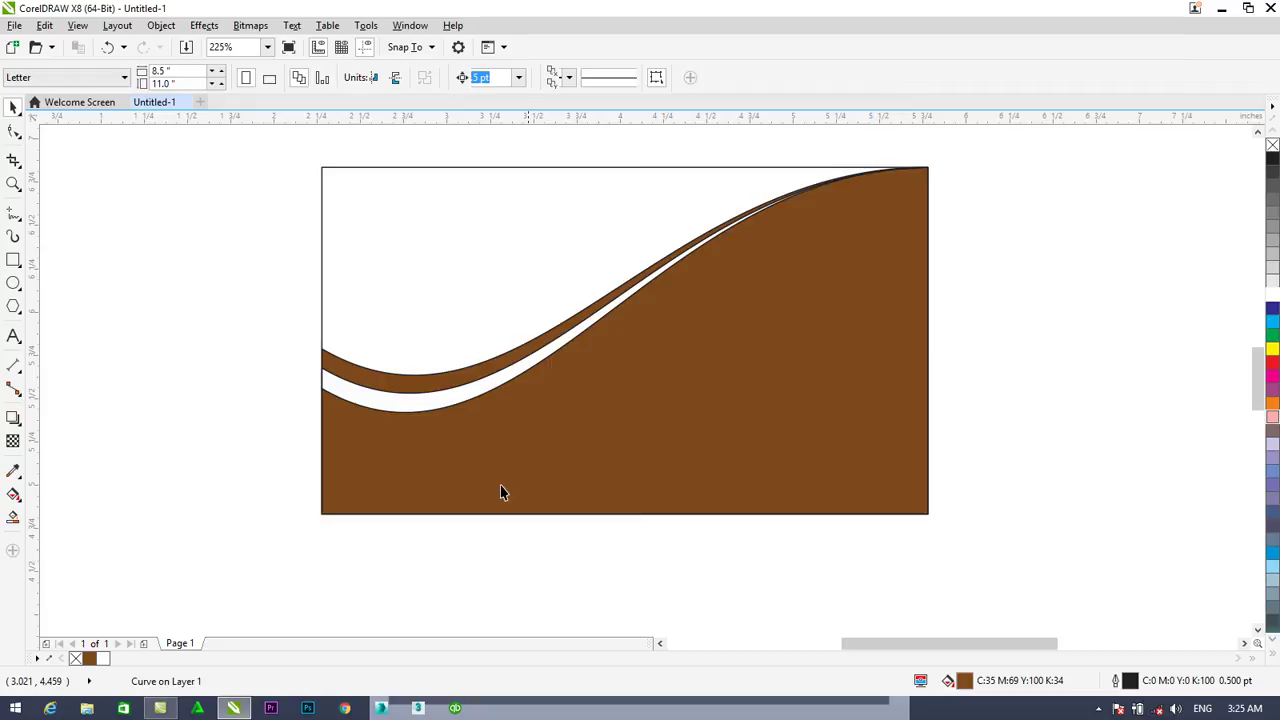
click(511, 428)
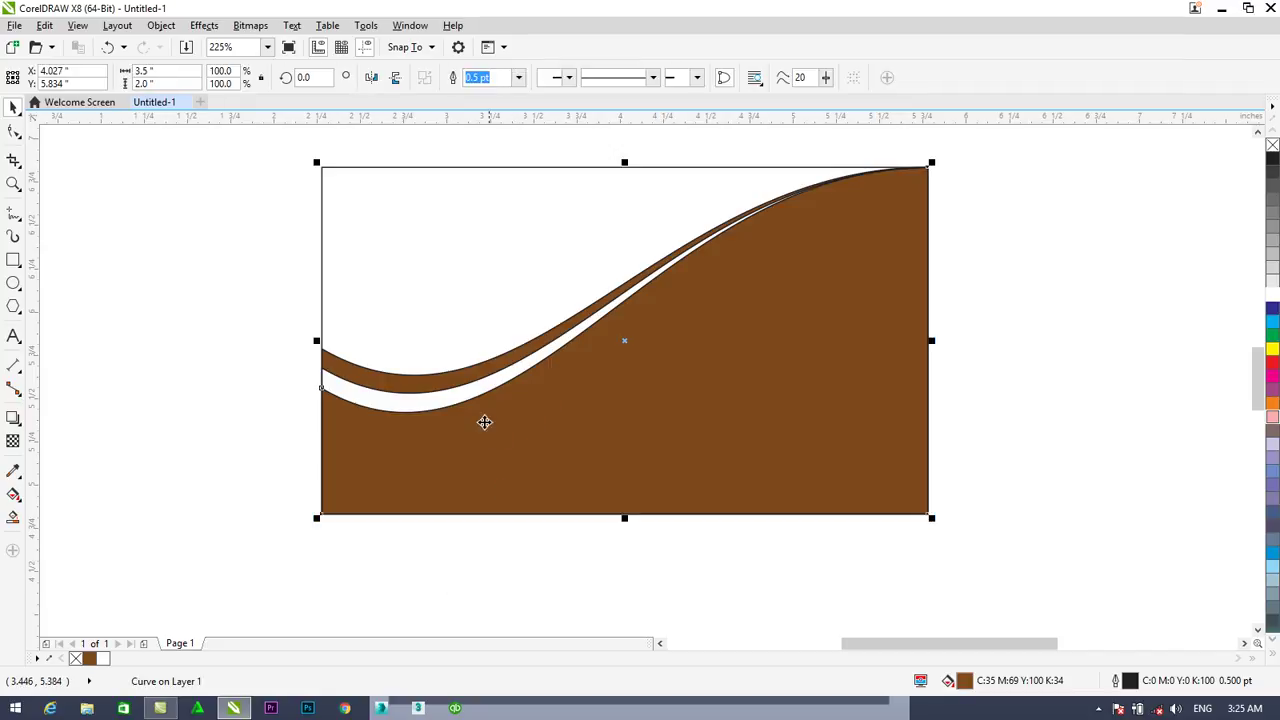
click(257, 549)
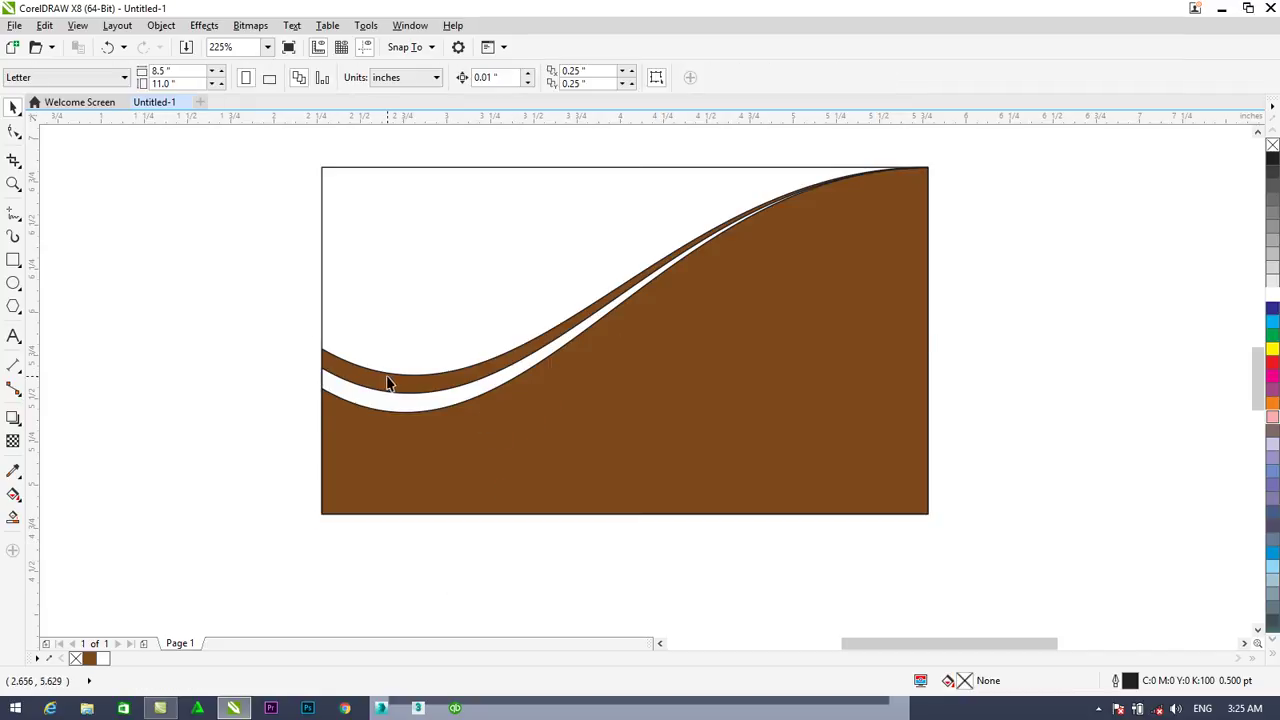
click(387, 381)
Reselect the brown wave shape and zoom out to see the area below the card
click(177, 389)
click(501, 432)
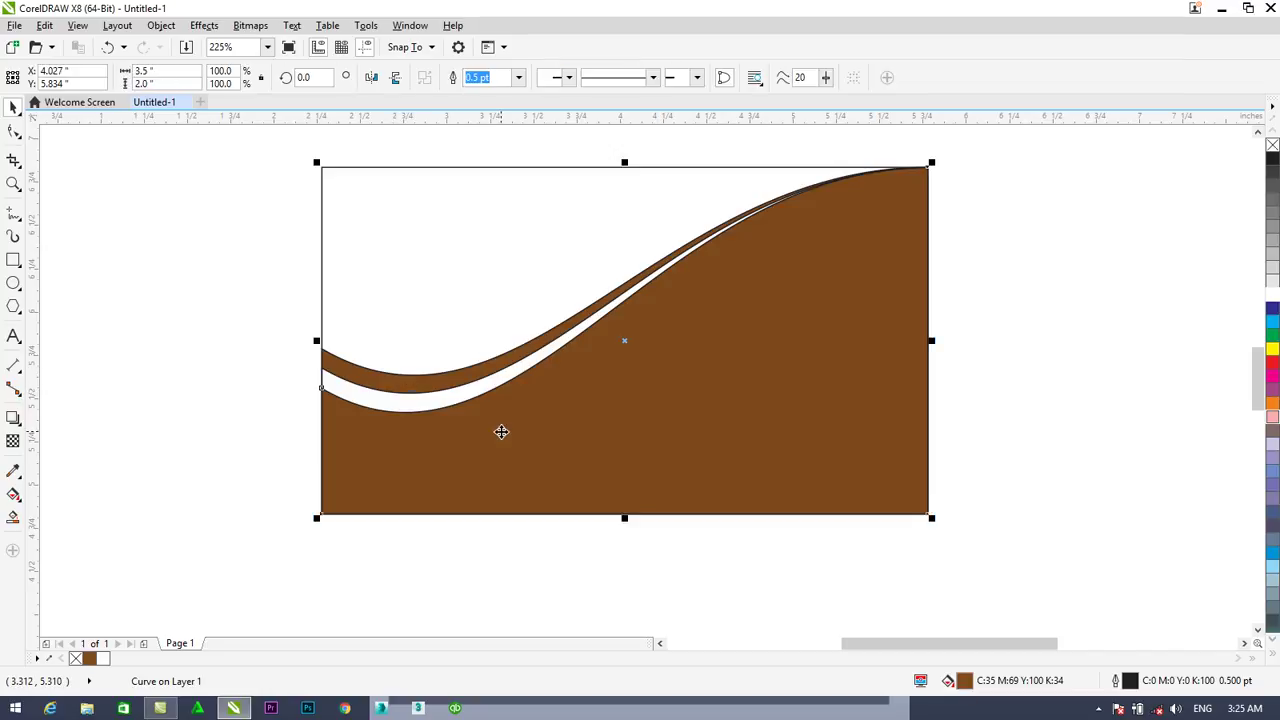
mouse_move(500, 431)
mouse_down()
mouse_move(554, 423)
mouse_move(514, 416)
mouse_up()
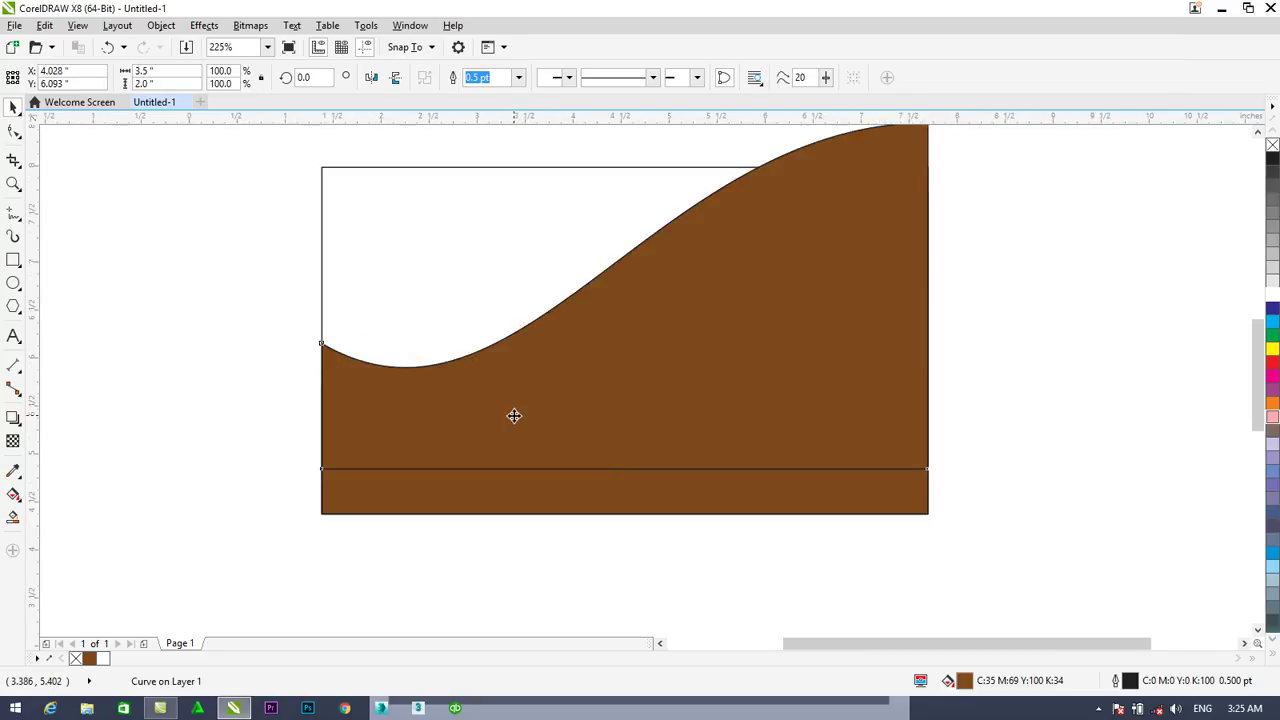
scroll(514, 416, down, 3)
drag(1257, 360, 1257, 388)
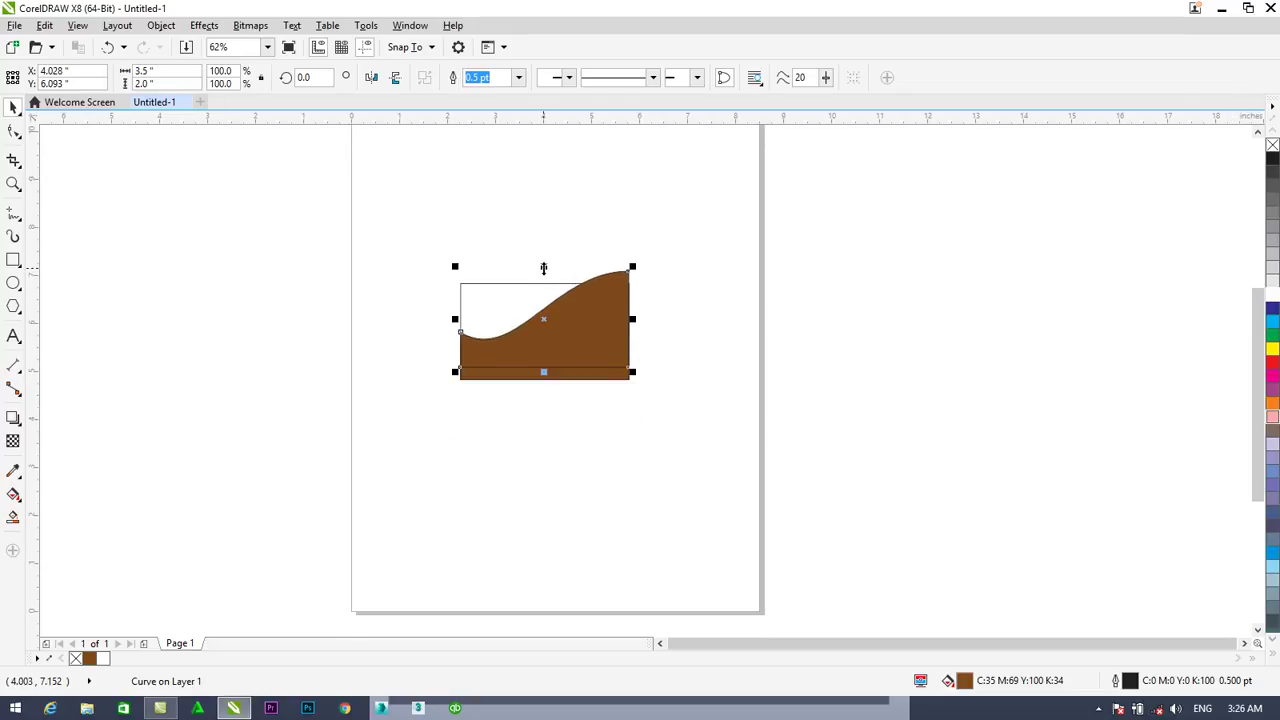
Leave a vertically mirrored copy of the wave and drop it over the card's lower half
drag(543, 268, 521, 381)
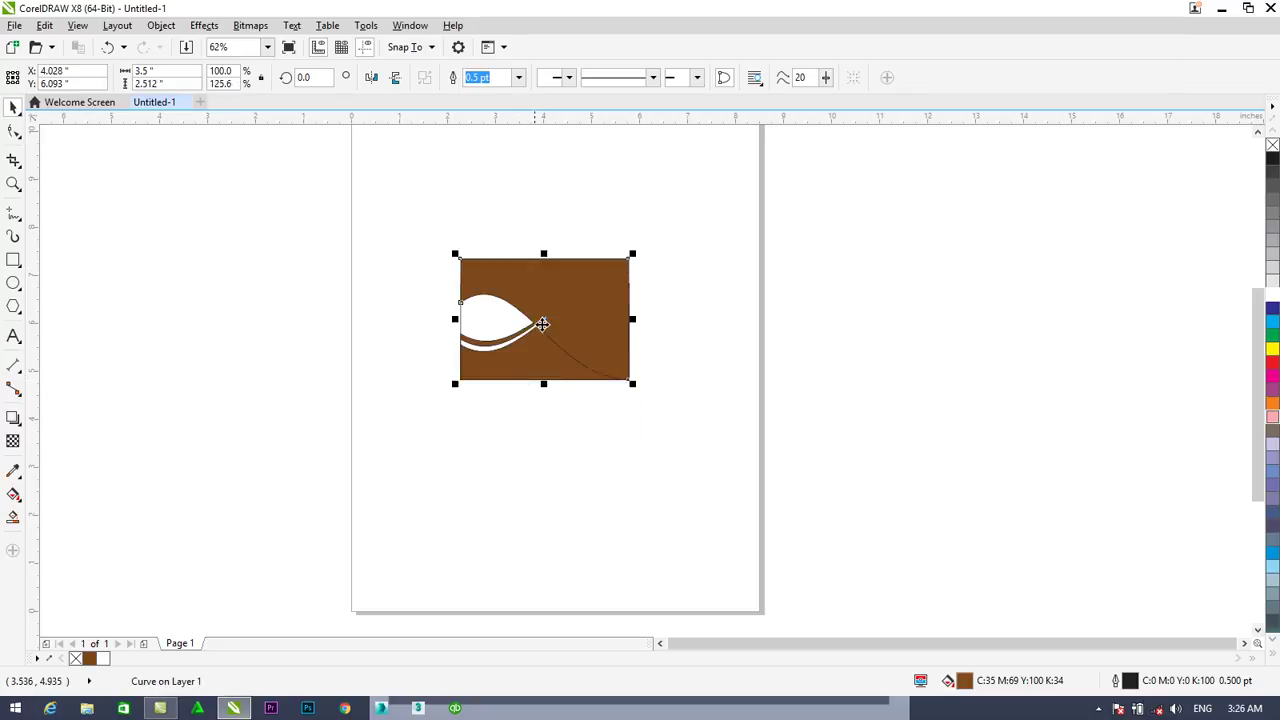
drag(544, 303, 543, 378)
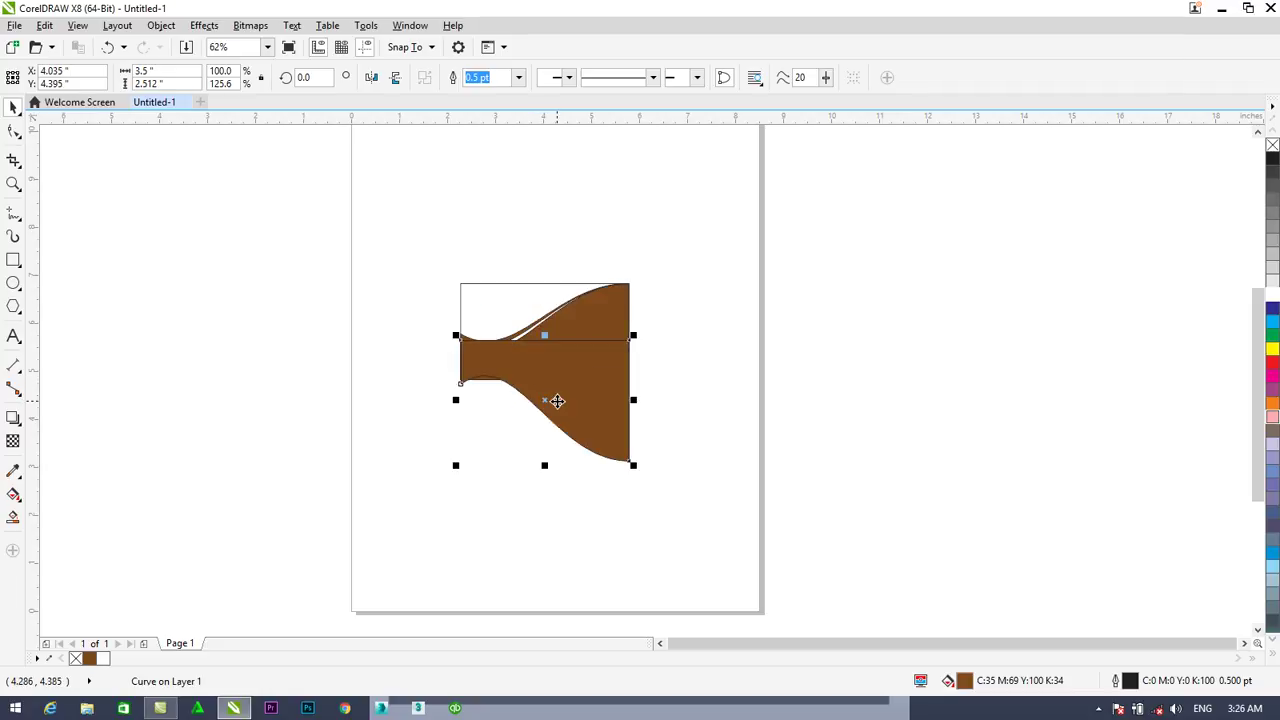
scroll(557, 401, up, 3)
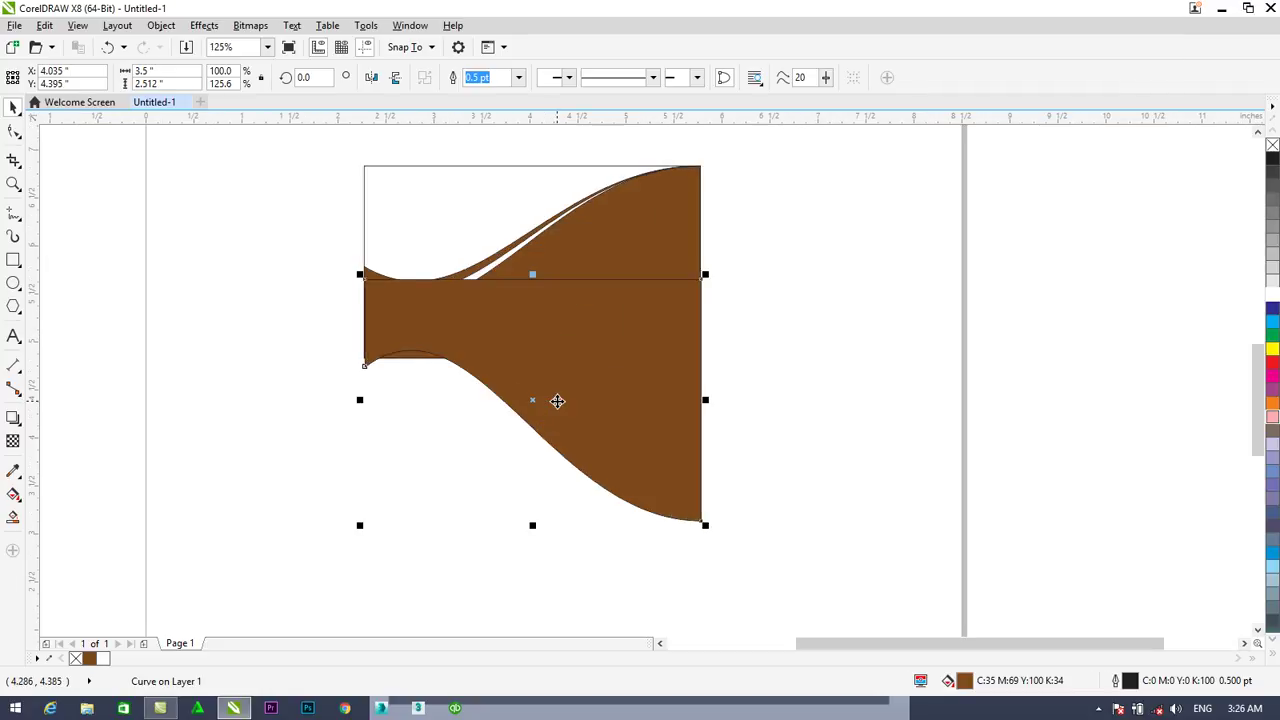
Remove the mirrored copy's fill and nudge it upward with the arrow keys
click(1272, 147)
click(771, 423)
click(662, 433)
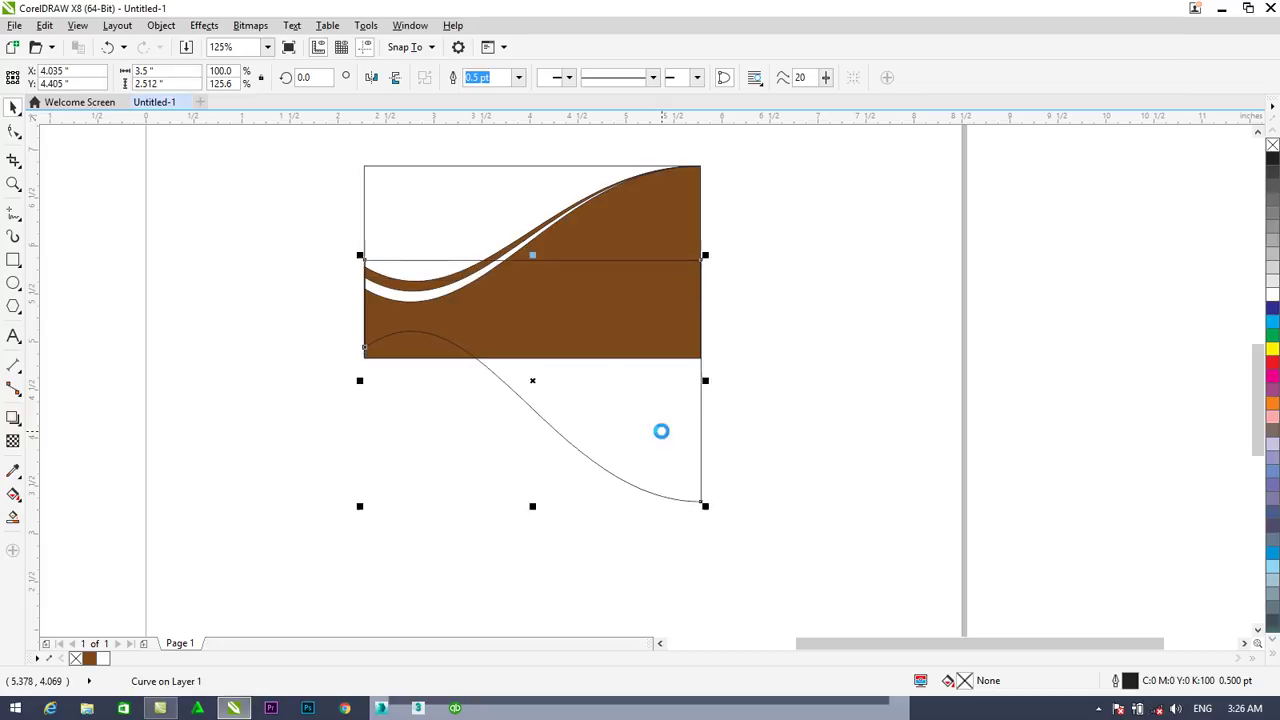
key(Up)
key(Up)
key(Up)
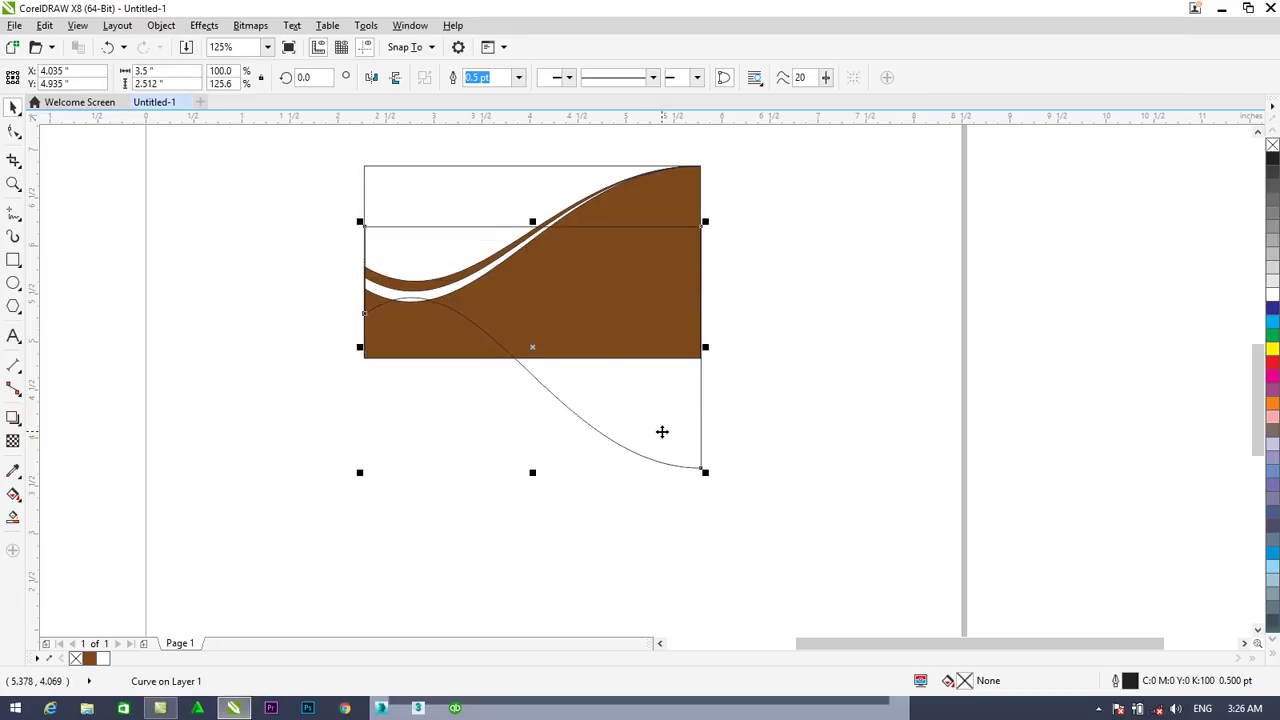
key(Up)
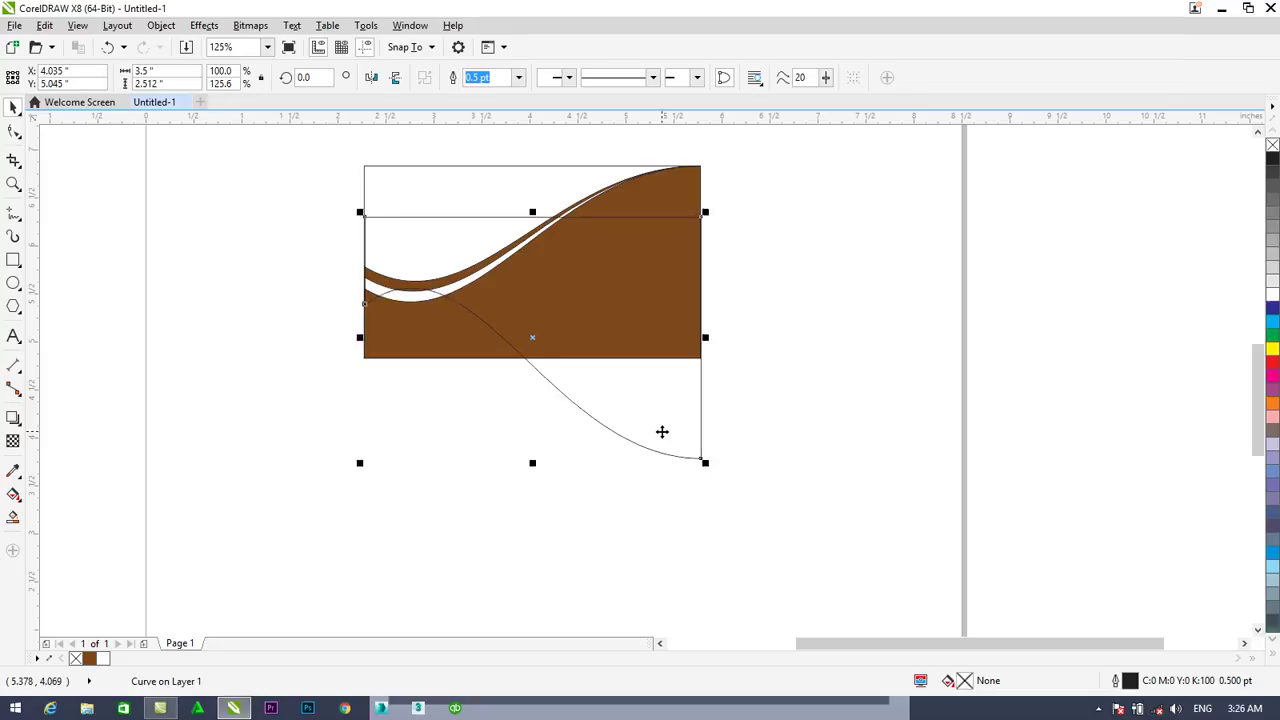
key(Up)
key(Up)
key(Up)
key(Up)
key(Up)
key(Up)
key(Up)
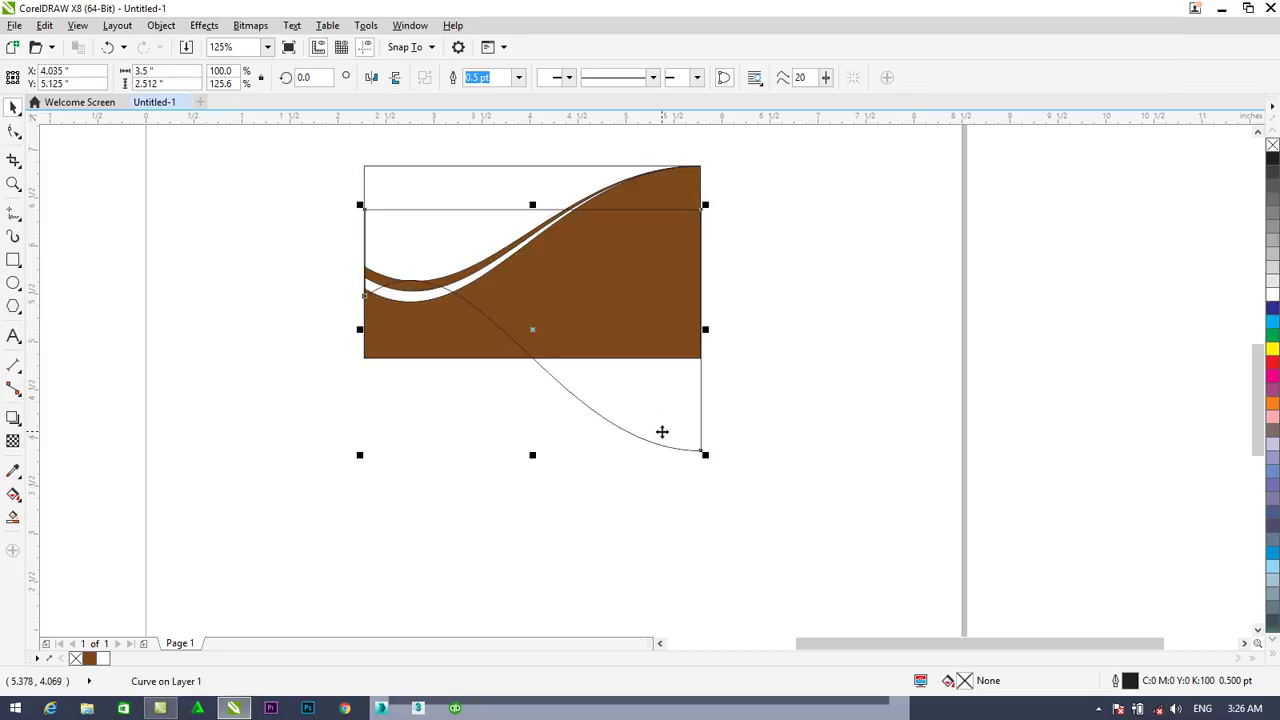
key(Up)
key(Up)
key(Up)
key(Up)
key(Up)
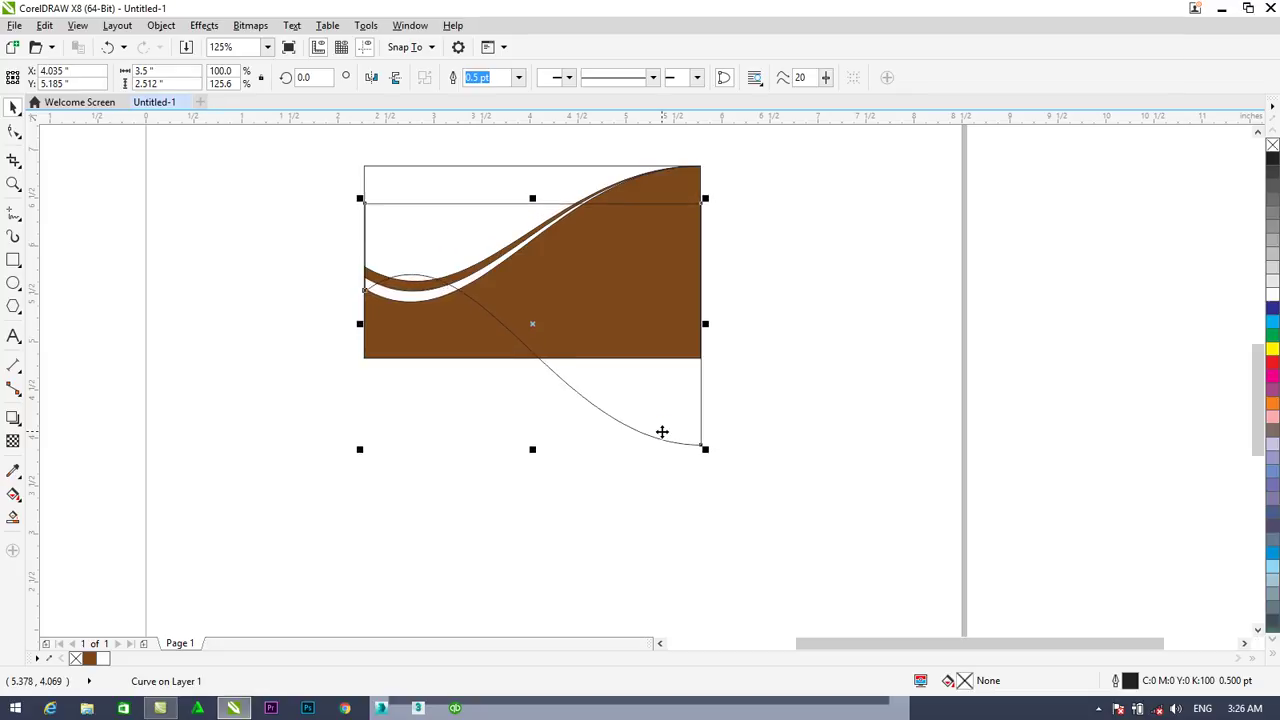
key(Up)
key(Up)
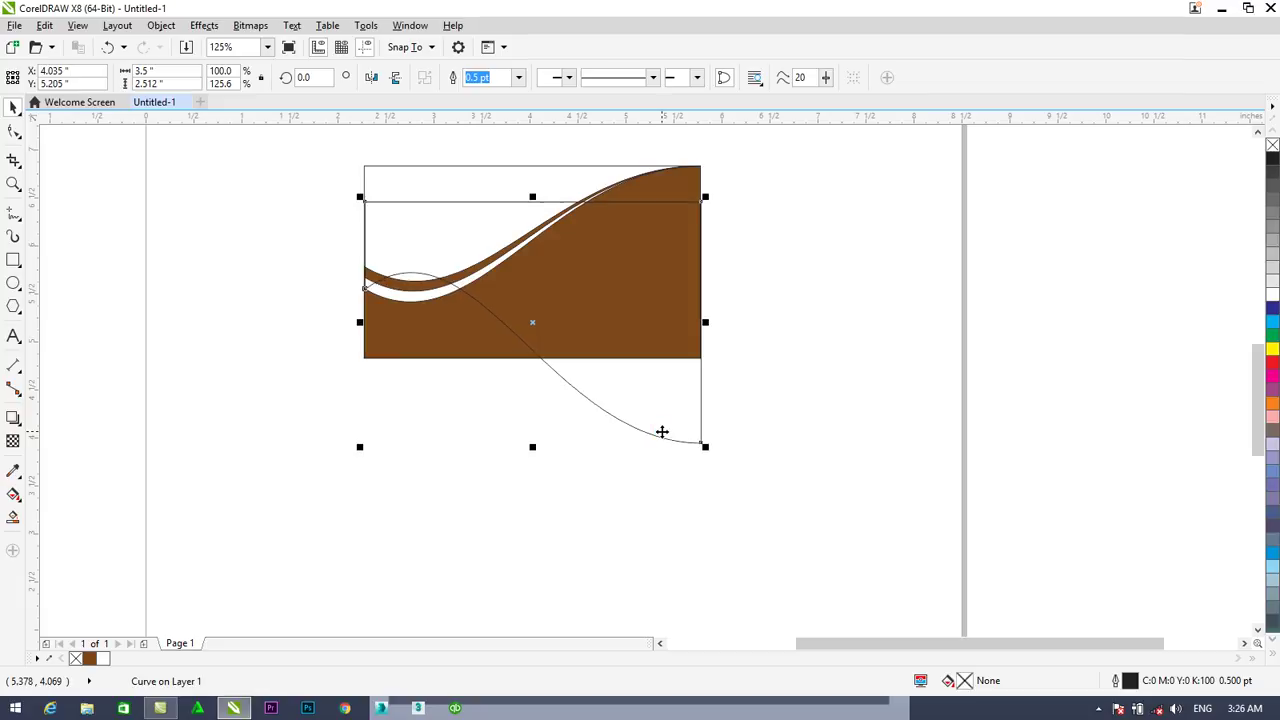
key(Up)
key(Up)
key(Up)
key(Up)
key(Up)
key(Up)
key(Up)
key(Up)
key(Up)
key(Up)
key(Up)
key(Up)
key(Up)
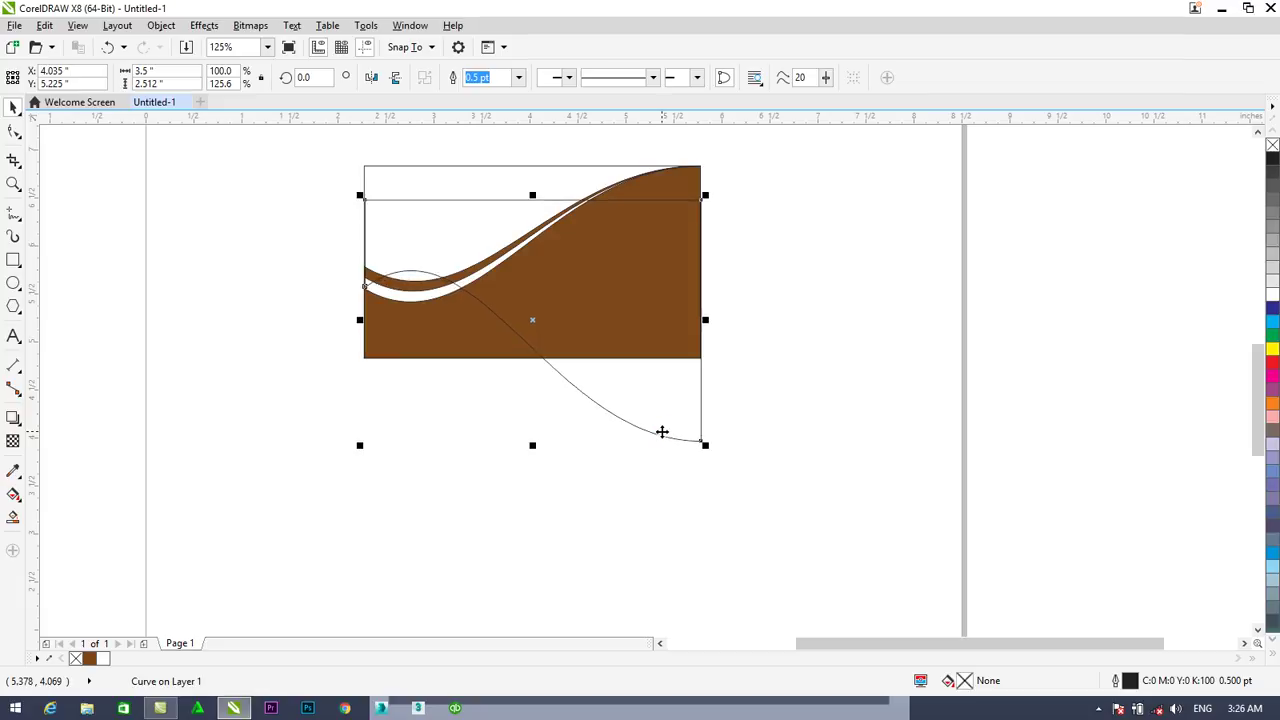
key(Down)
key(Down)
key(Down)
key(Down)
key(Down)
key(Down)
key(Down)
key(Down)
key(Down)
key(Down)
key(Down)
key(Down)
key(Down)
key(Down)
key(Down)
key(Down)
key(Down)
key(Down)
key(Down)
key(Down)
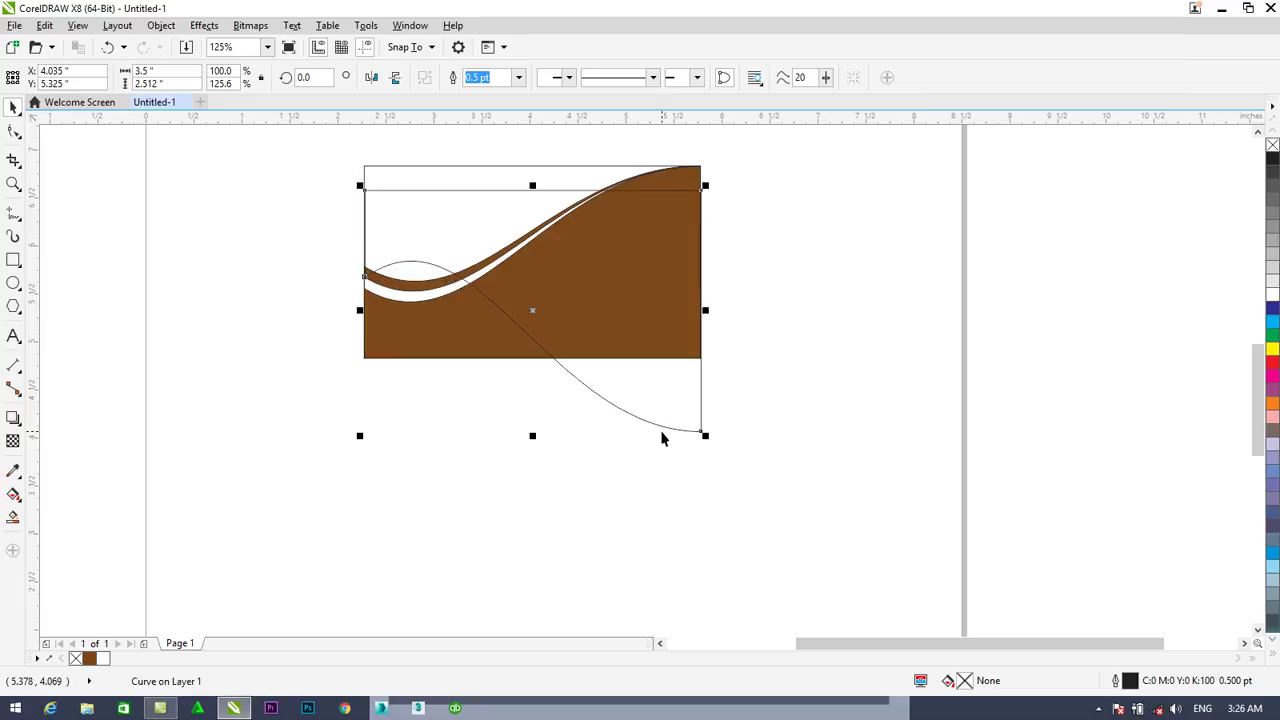
key(Up)
key(Up)
key(Up)
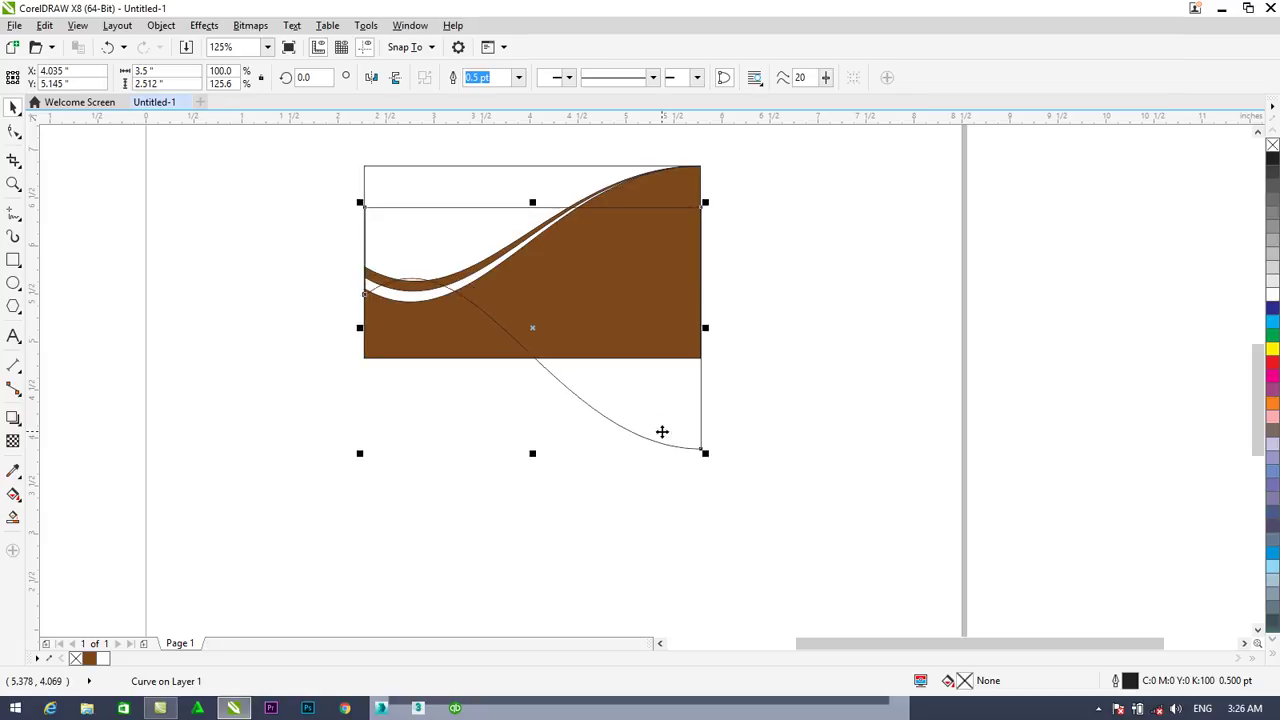
Adjust the mirrored curve's height to 2.295 inches and fine-tune its position
drag(532, 453, 532, 427)
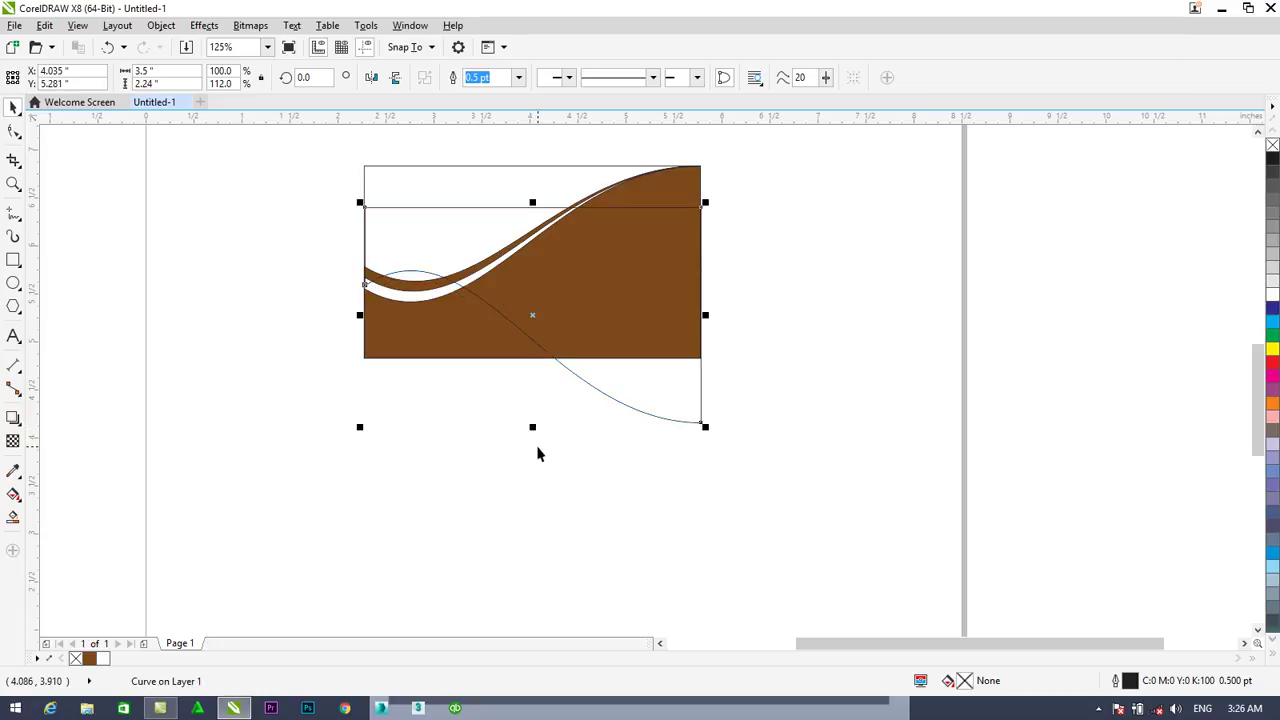
key(Up)
key(Up)
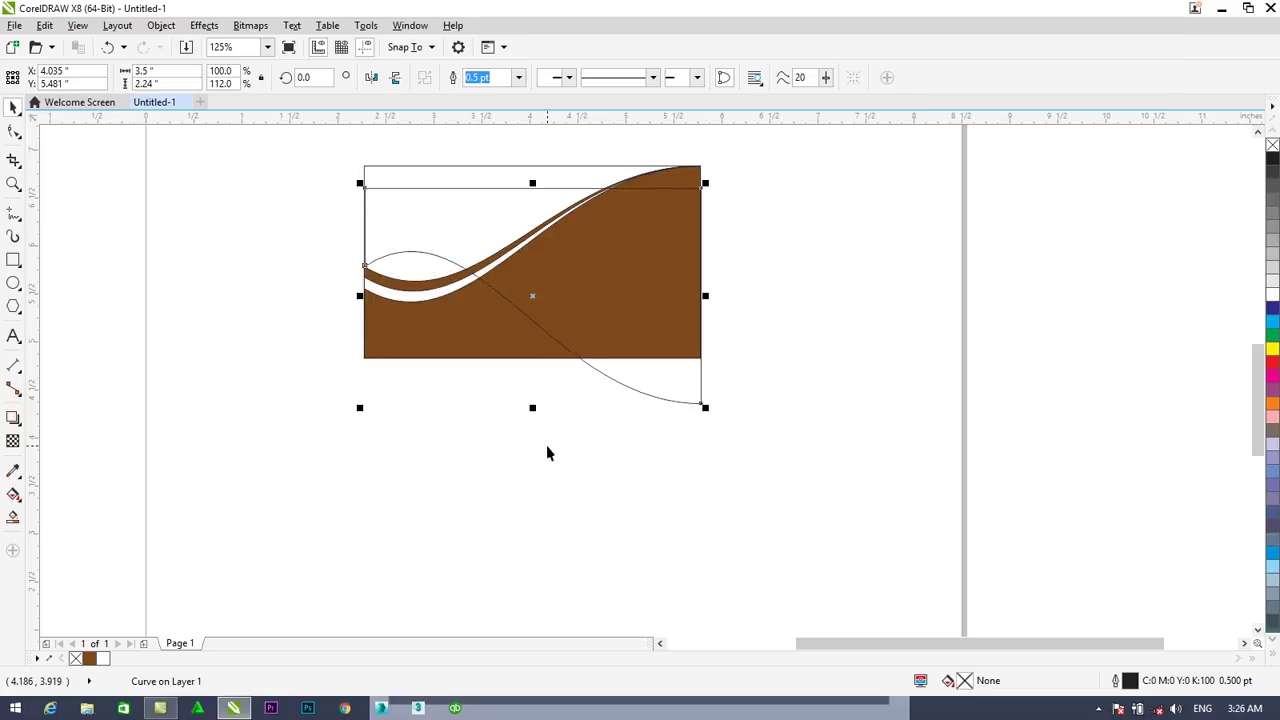
key(ctrl+Down)
key(ctrl+Down)
key(ctrl+Down)
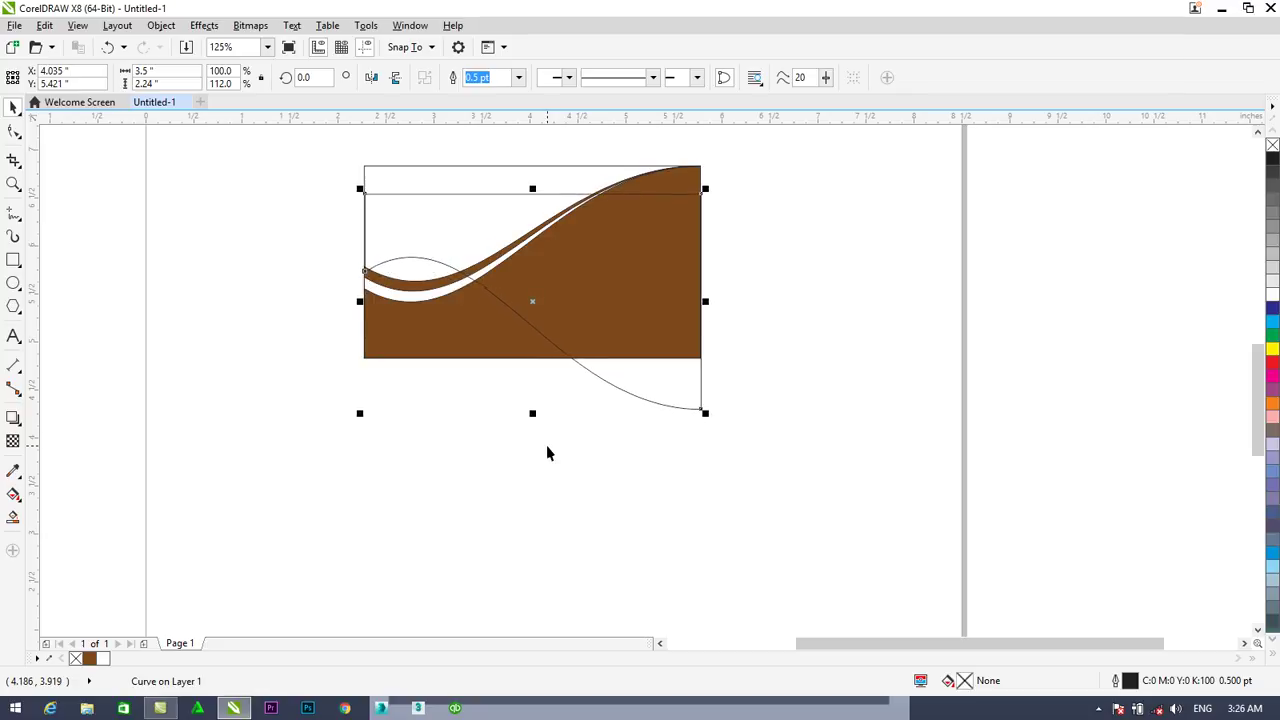
key(ctrl+Down)
key(ctrl+Down)
key(ctrl+Down)
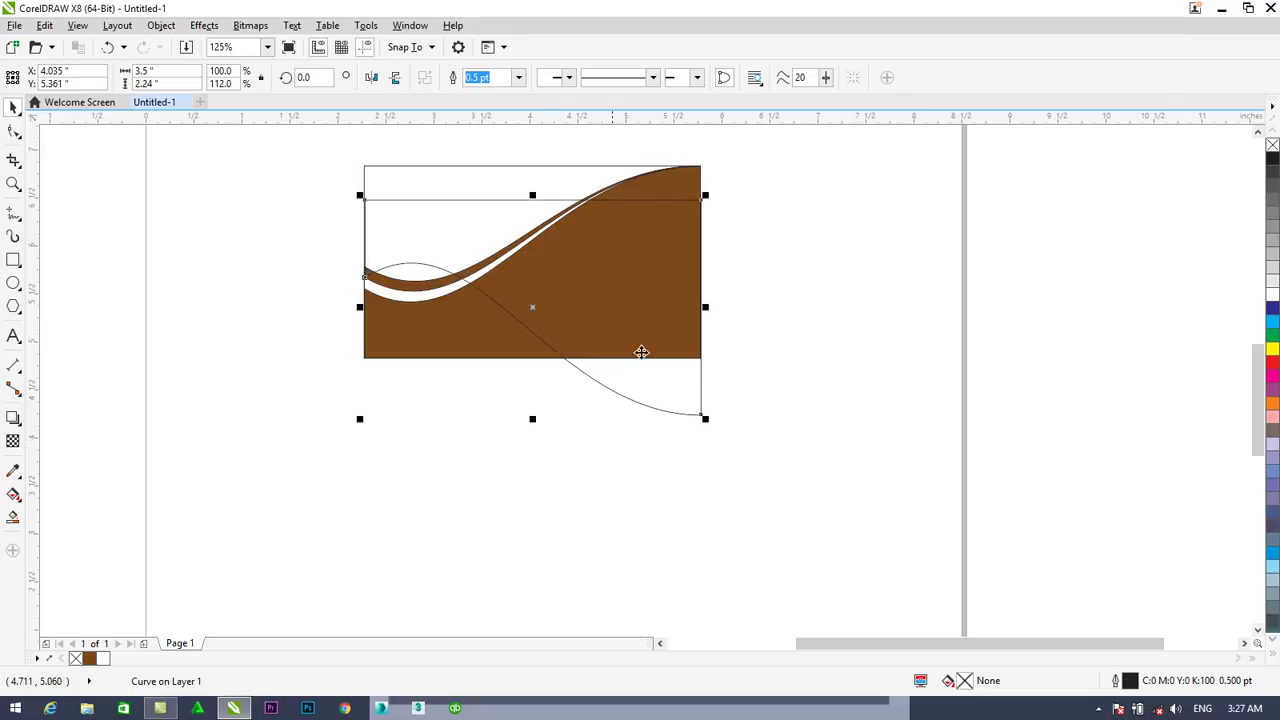
click(654, 537)
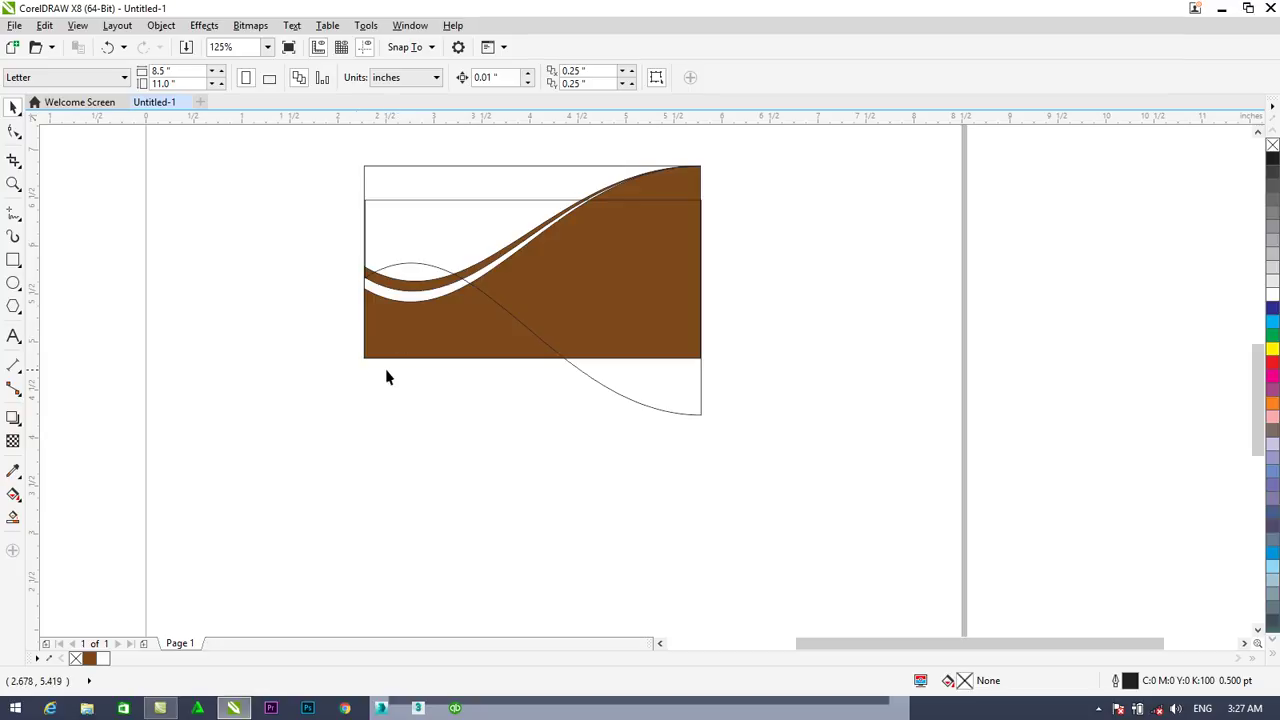
click(577, 368)
drag(532, 418, 532, 422)
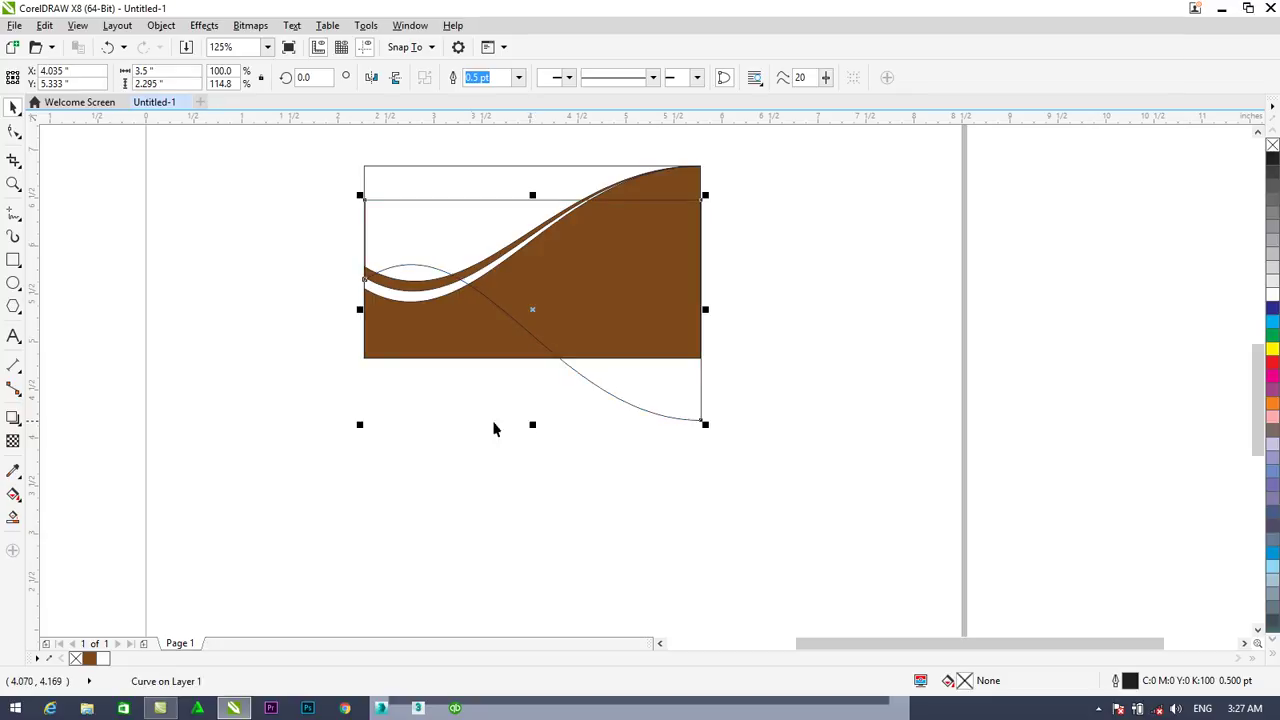
click(468, 448)
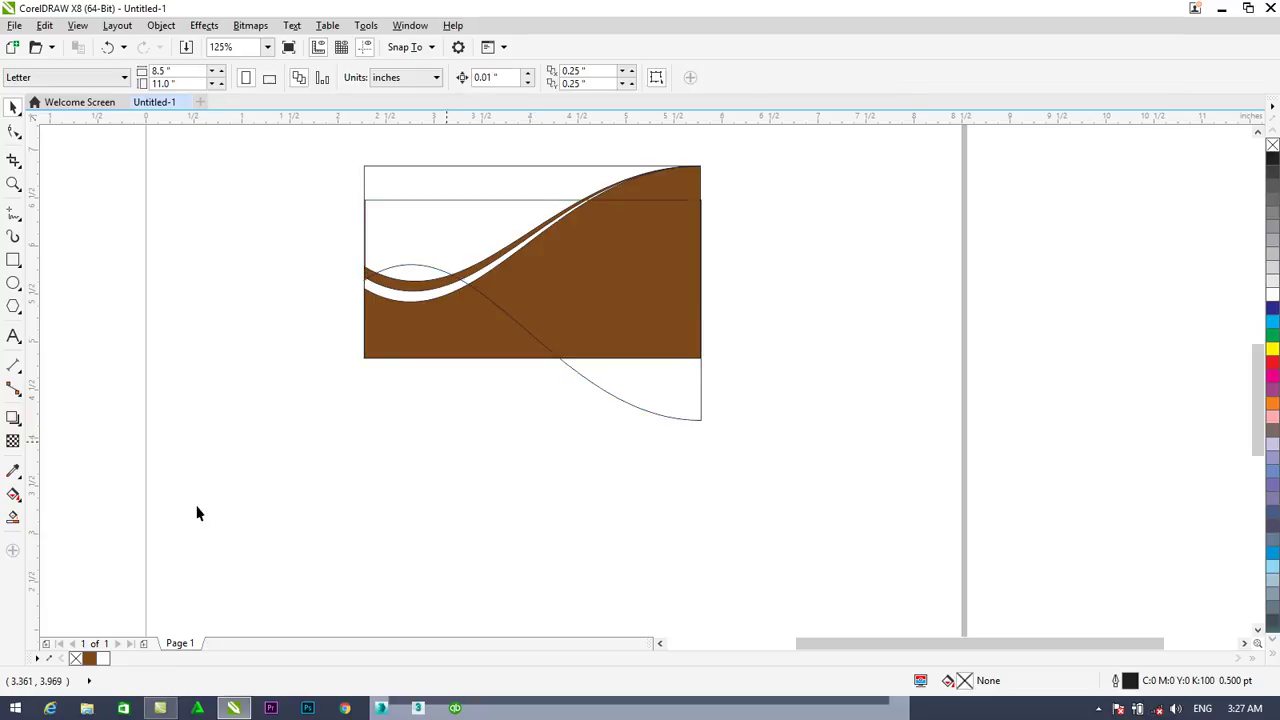
Smart Fill the lower-left, right and top-right regions with light blue #00ADF1
click(13, 517)
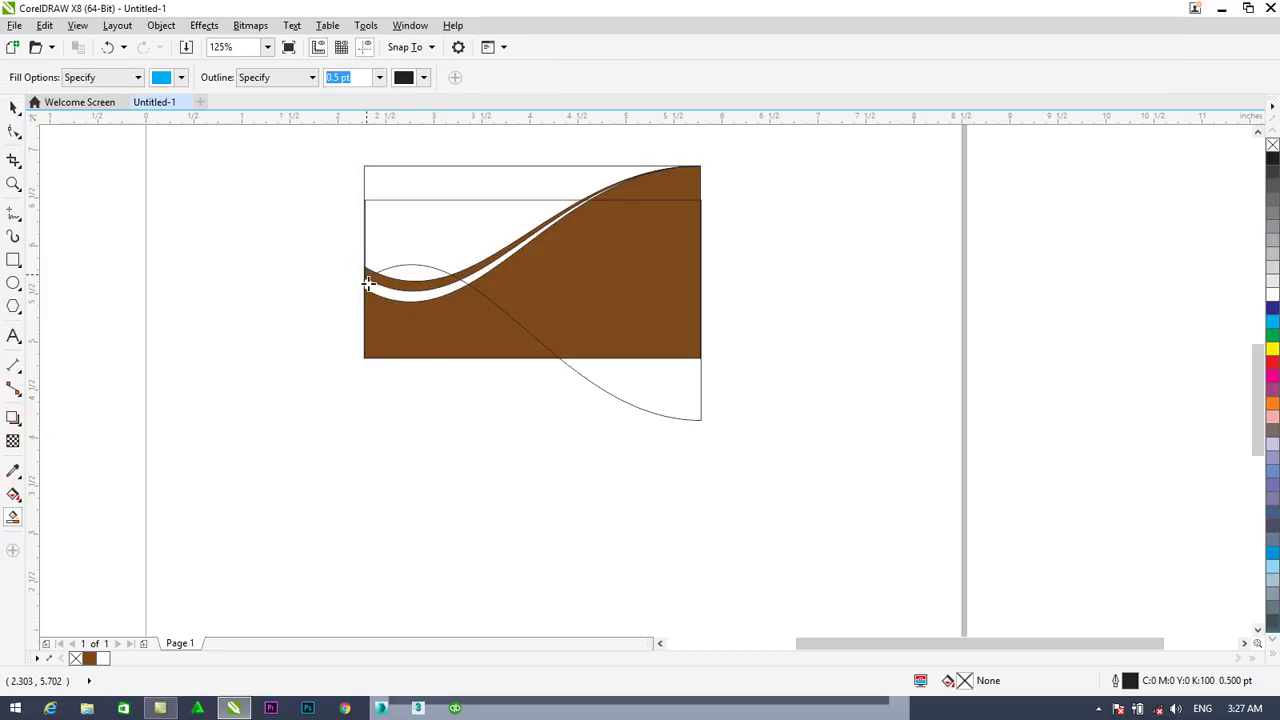
click(376, 325)
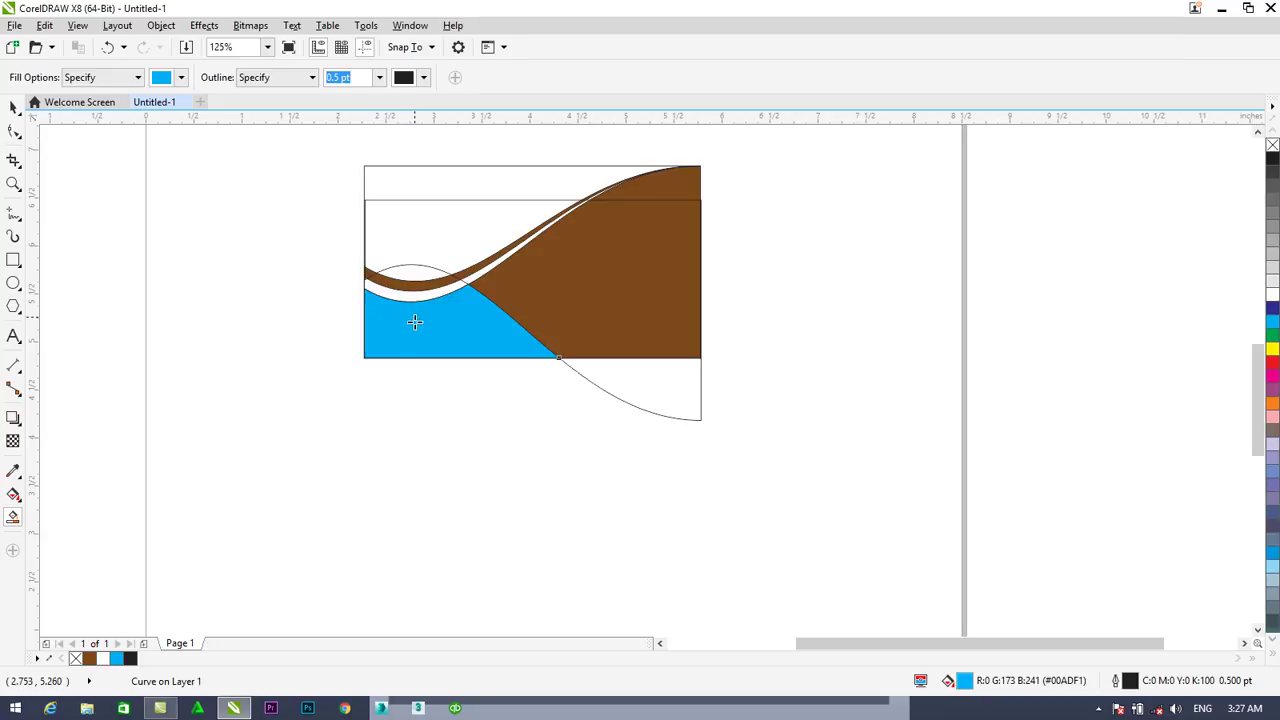
click(575, 276)
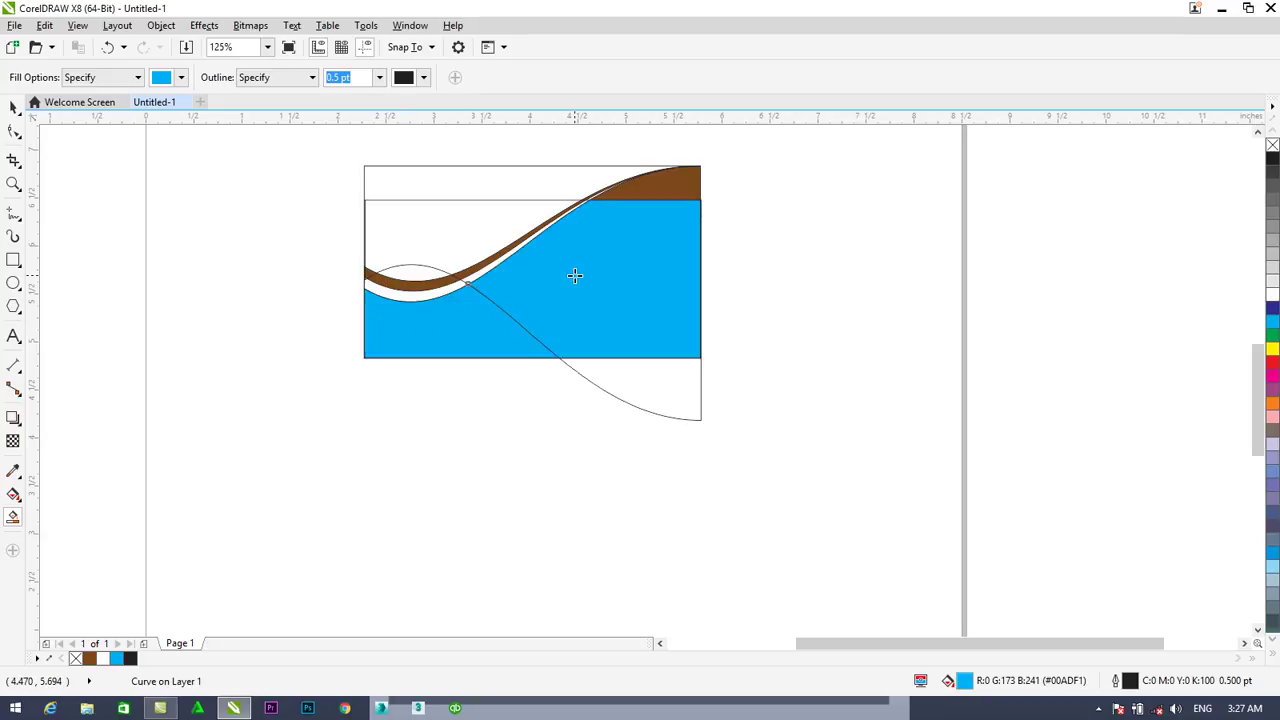
click(652, 191)
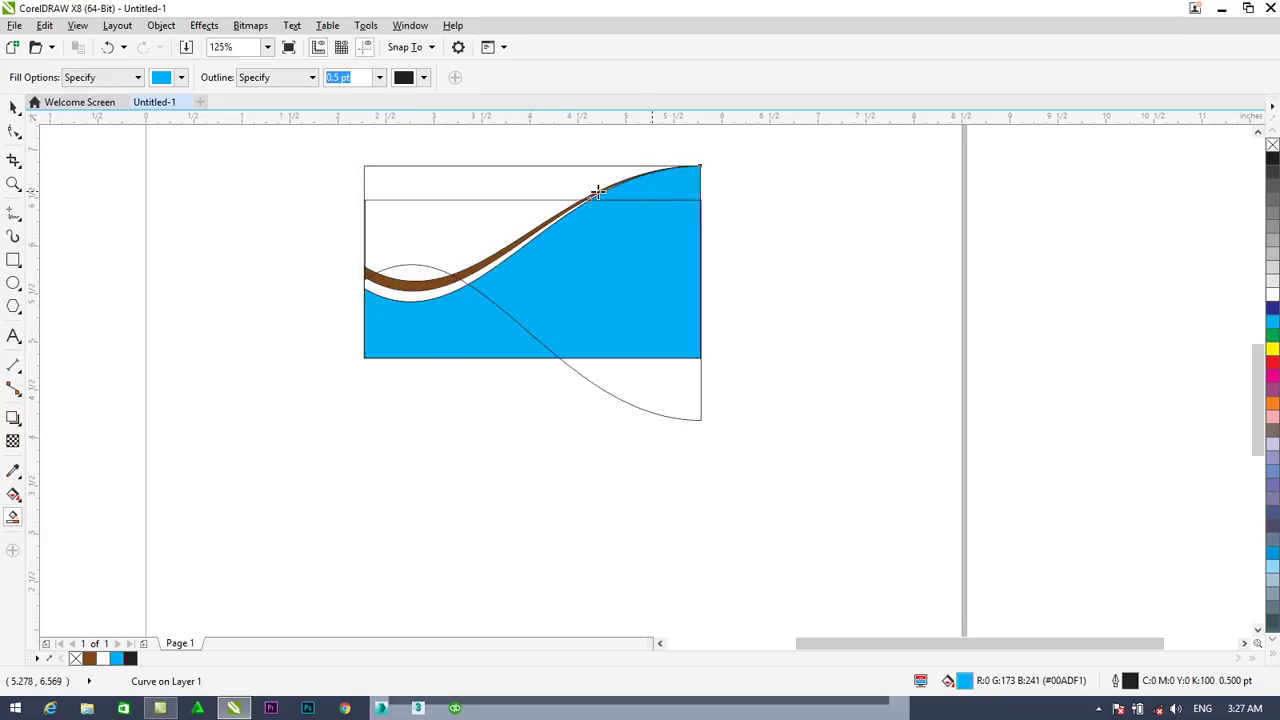
Select the long construction curve and bring up its context menu
click(14, 106)
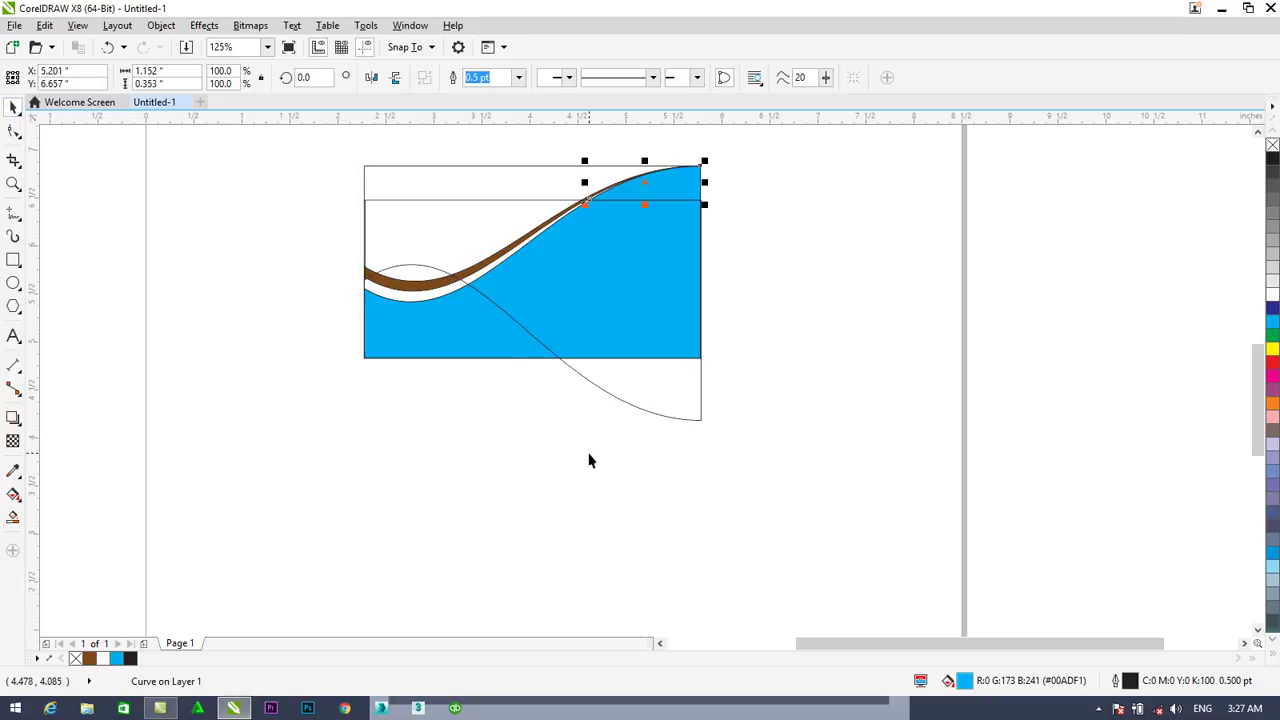
click(622, 398)
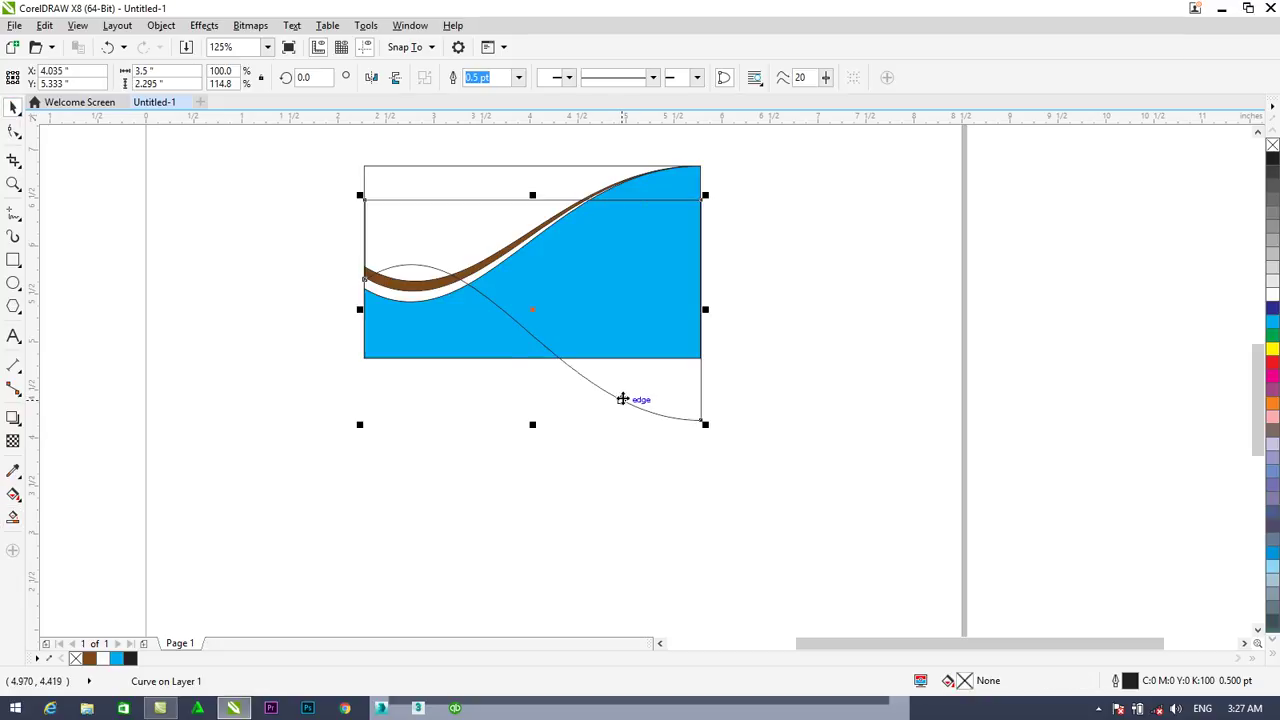
right_click(622, 399)
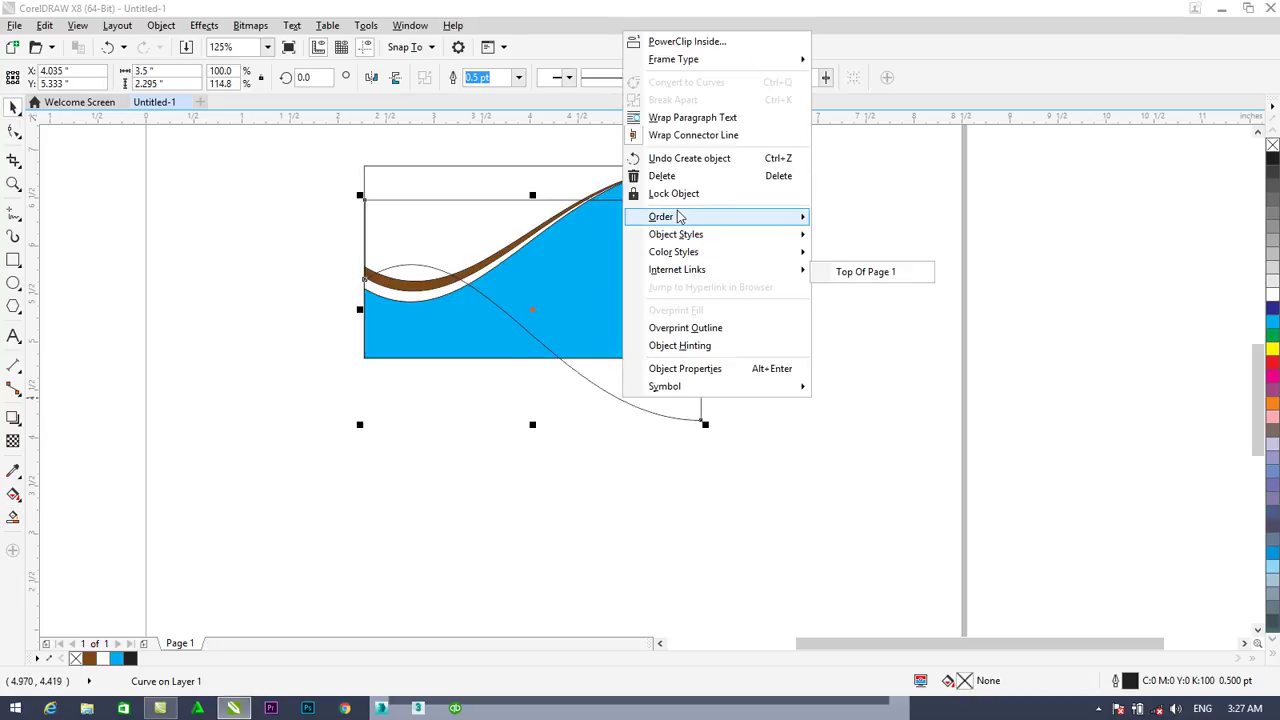
Delete the construction curve, then check the blue pieces and zoom in to 500%
click(668, 176)
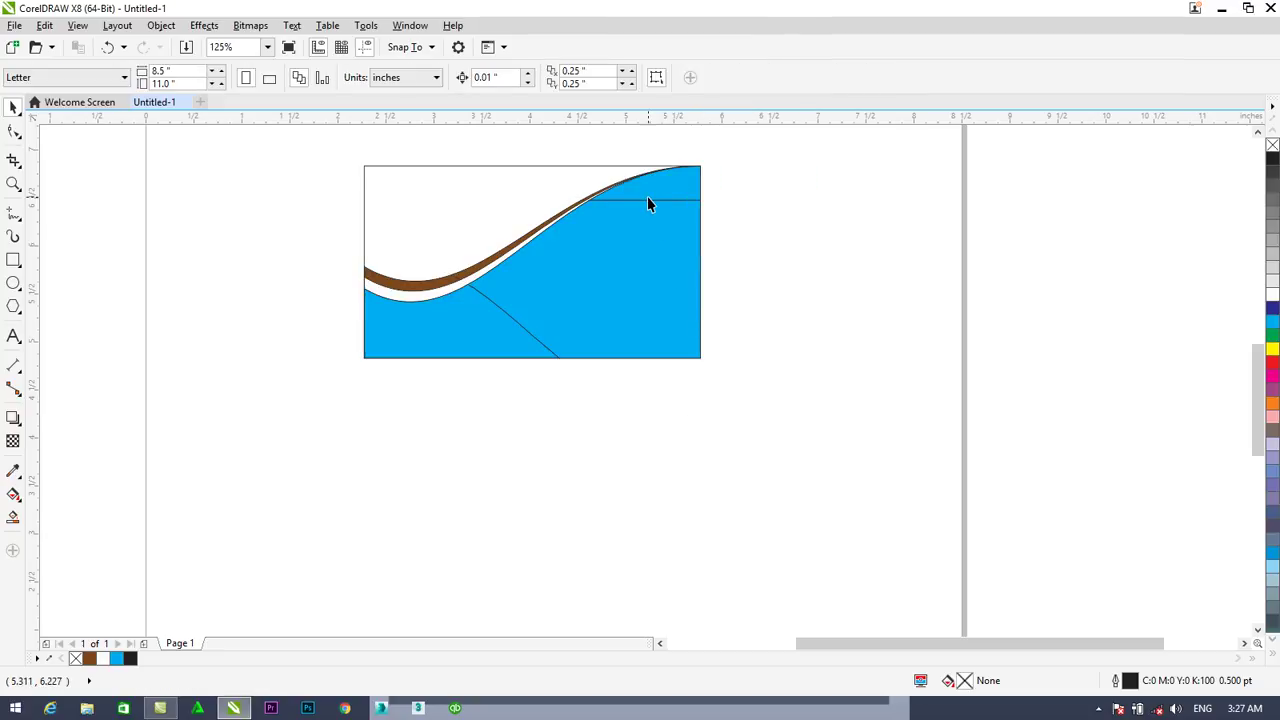
click(456, 332)
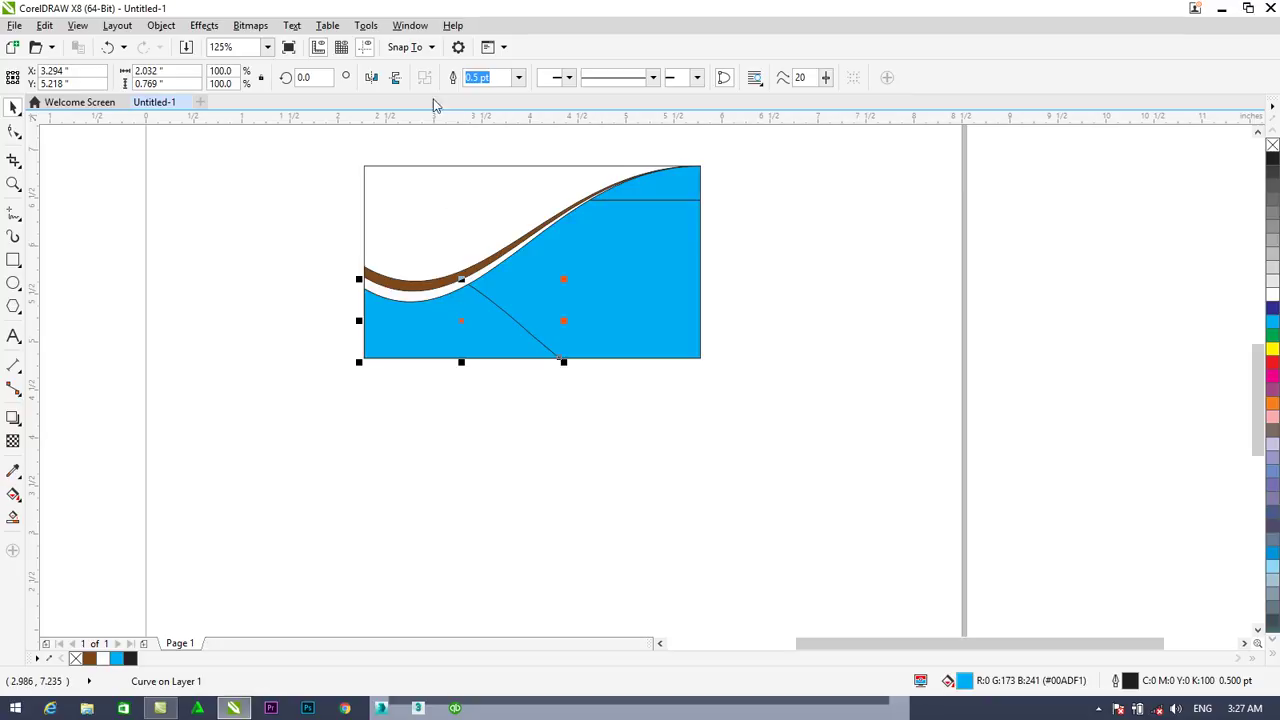
click(626, 280)
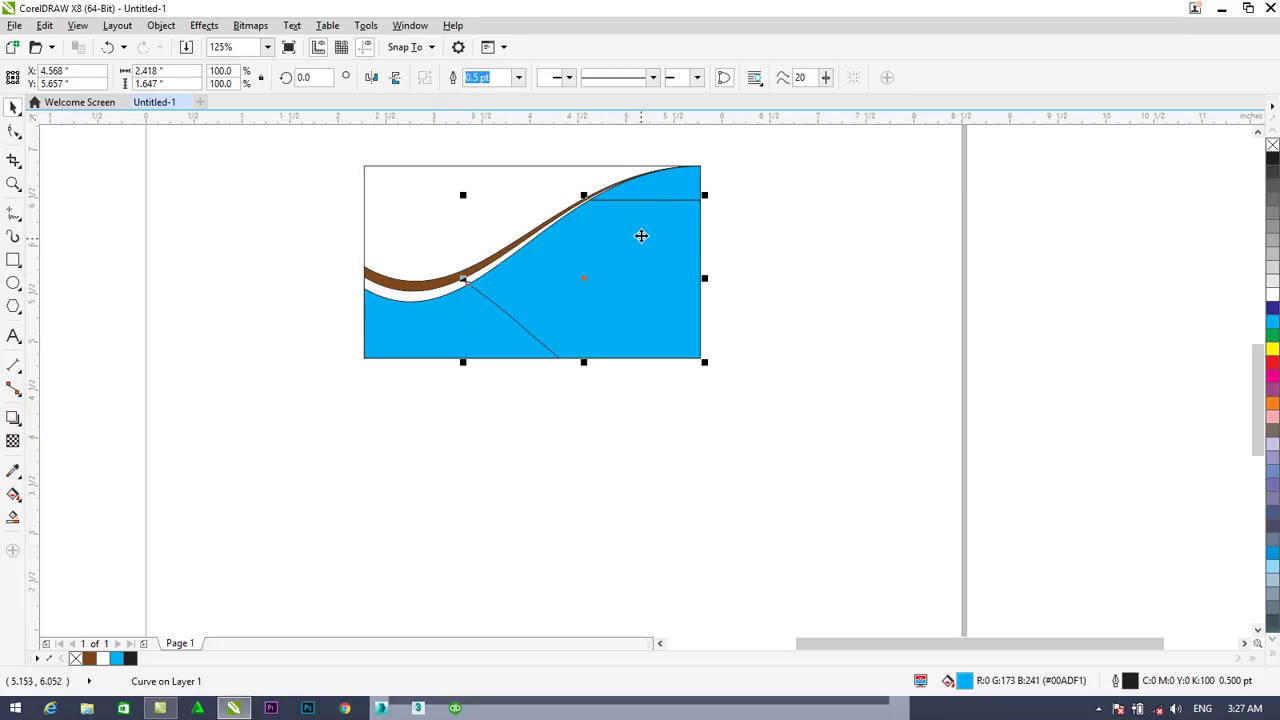
shift+click(652, 194)
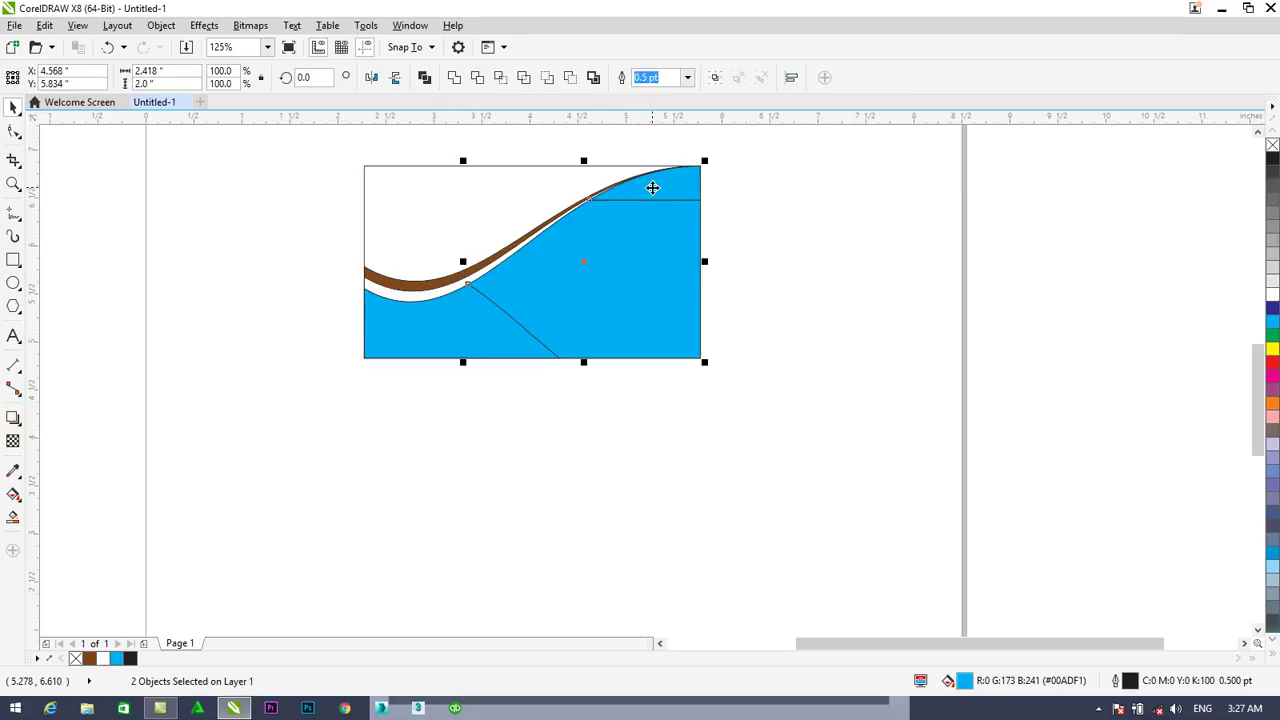
click(795, 295)
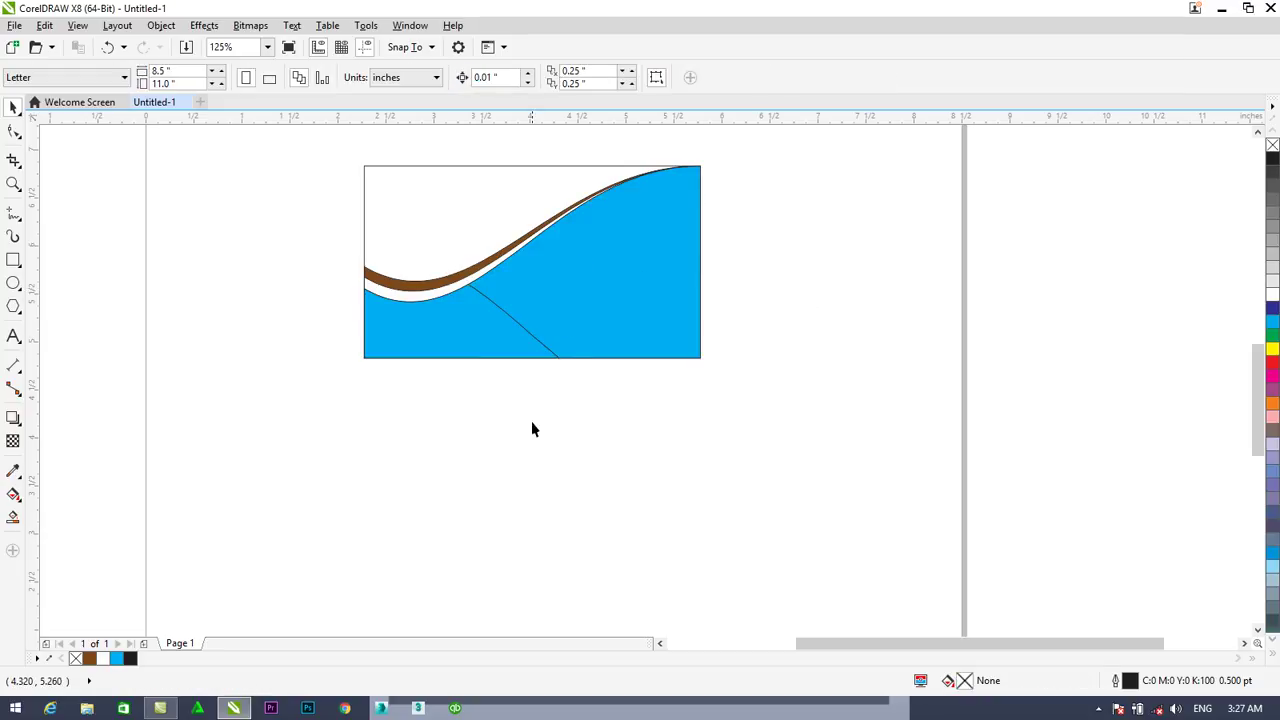
click(445, 317)
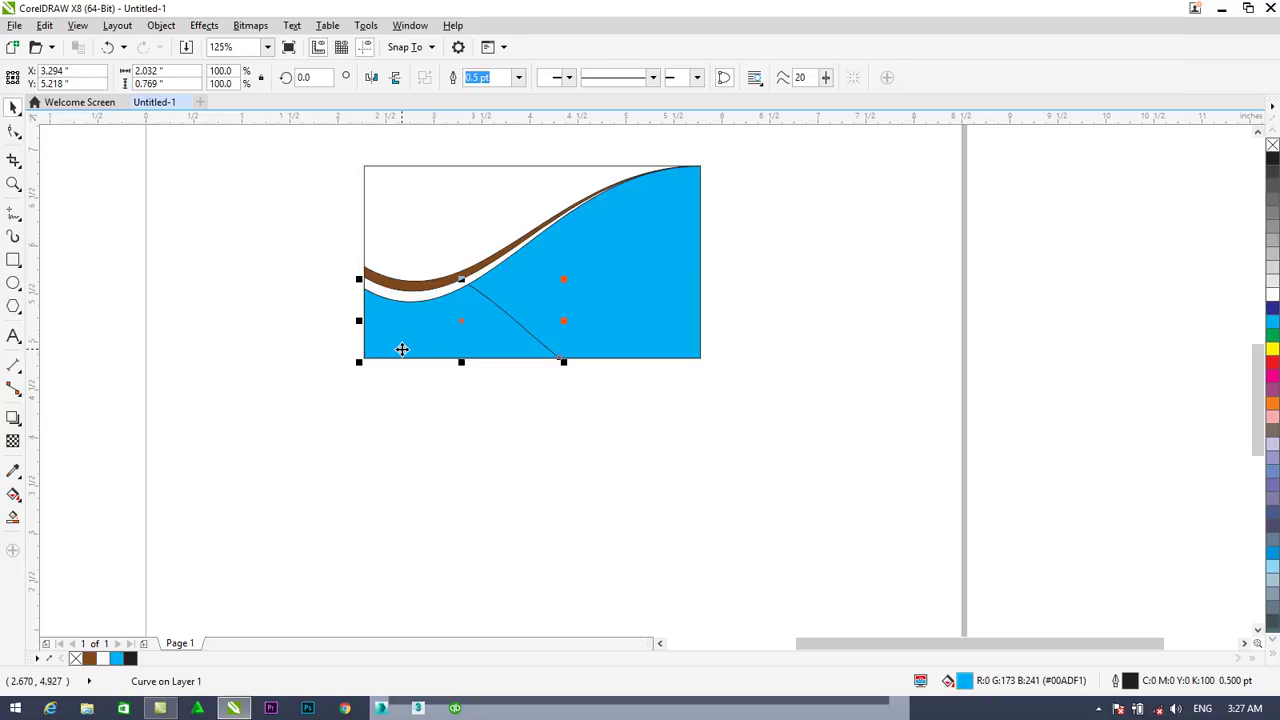
scroll(402, 349, up, 2)
Recolour the lower-left blue piece of the card brown
scroll(402, 349, up, 2)
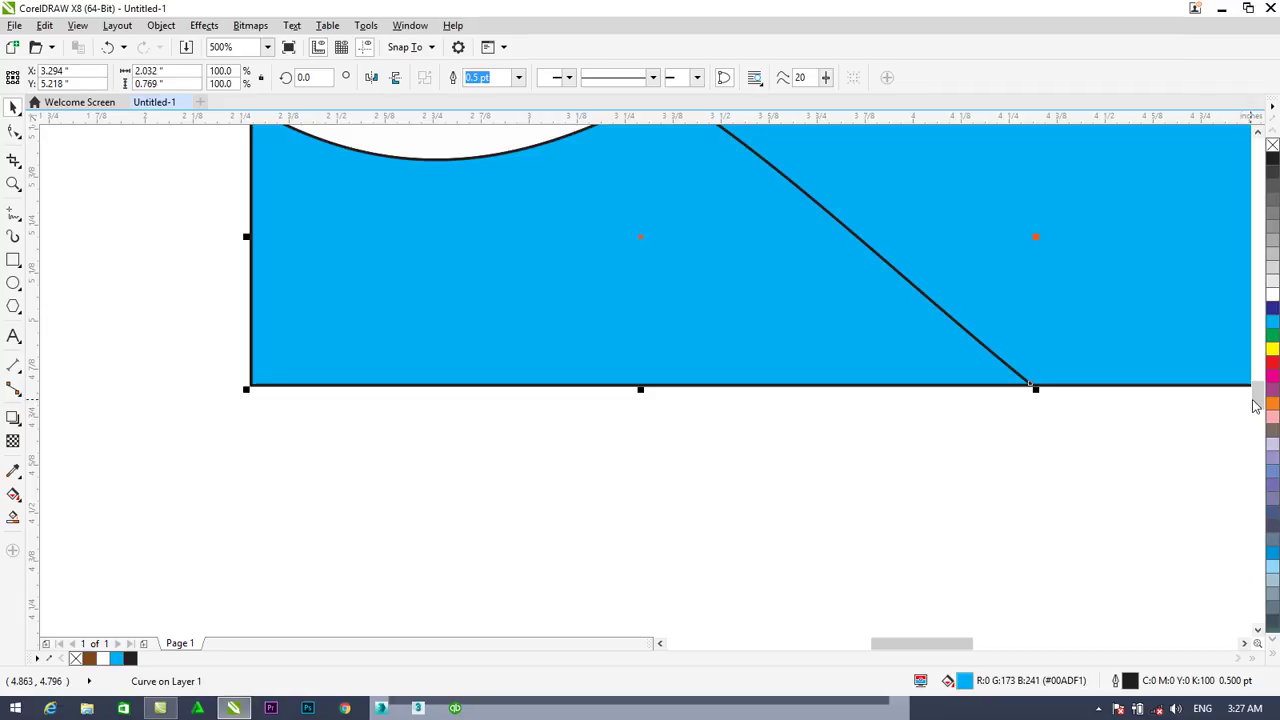
drag(1257, 401, 1258, 388)
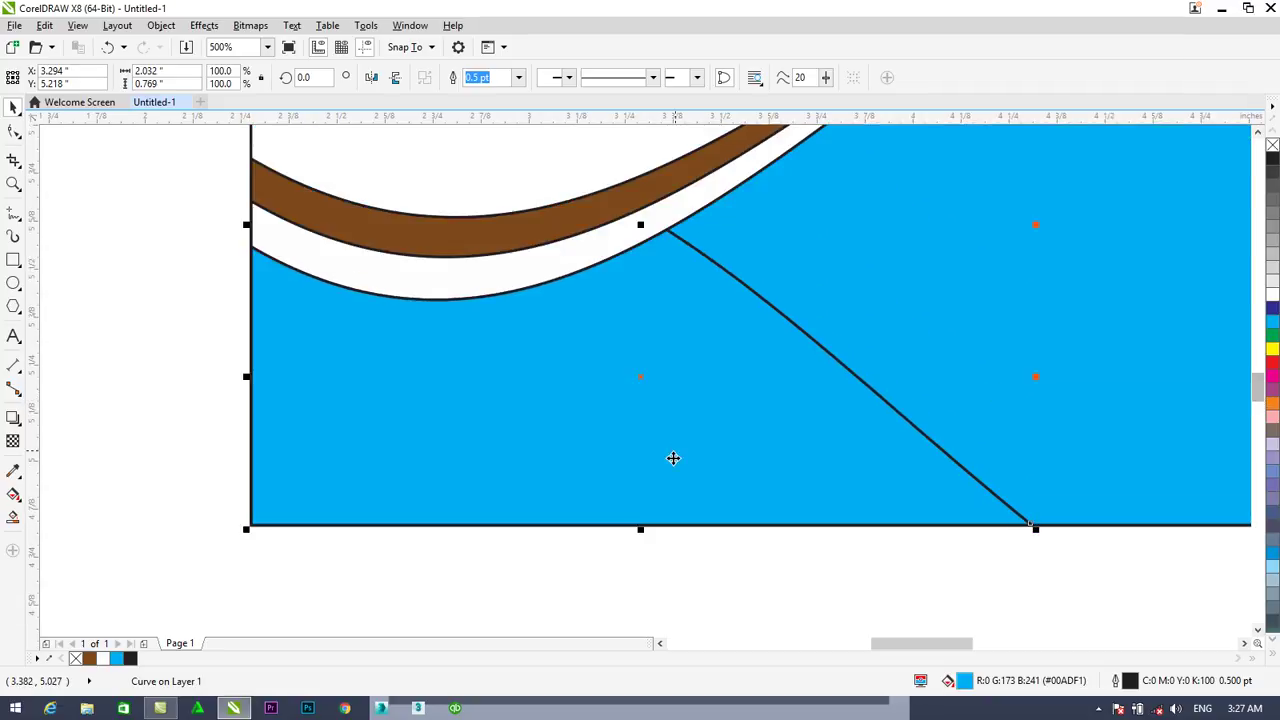
key(Escape)
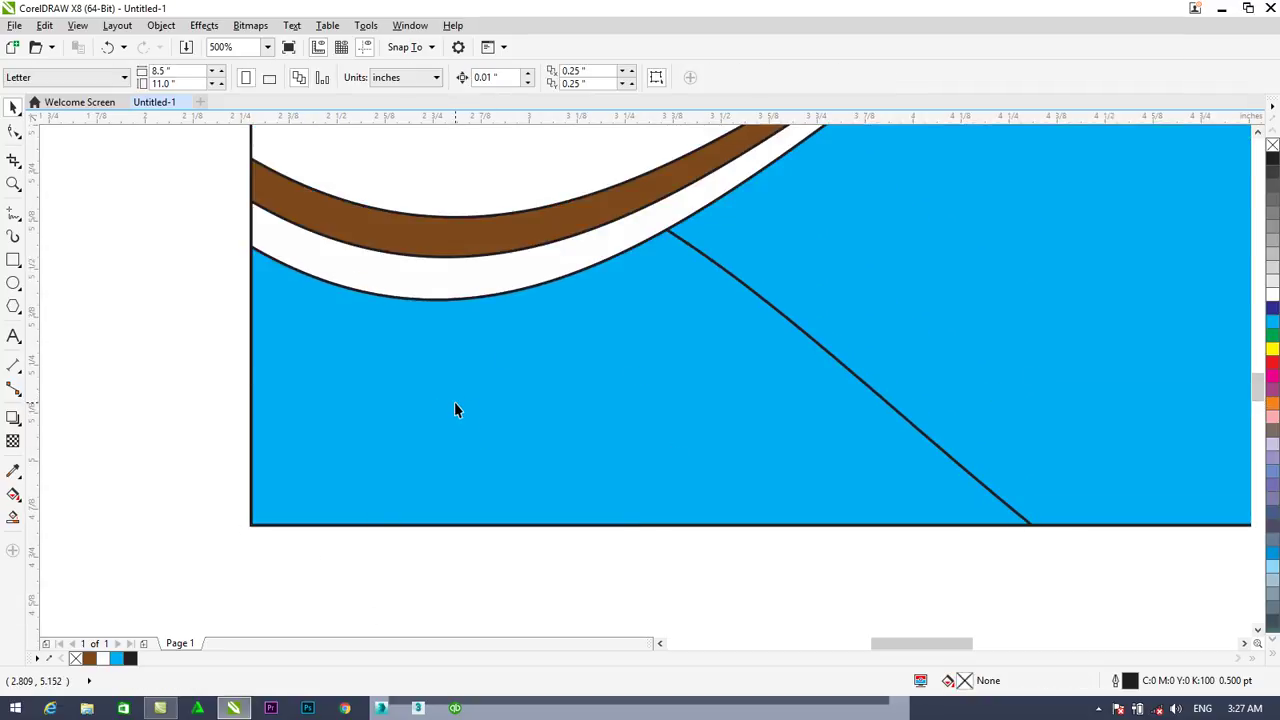
click(455, 404)
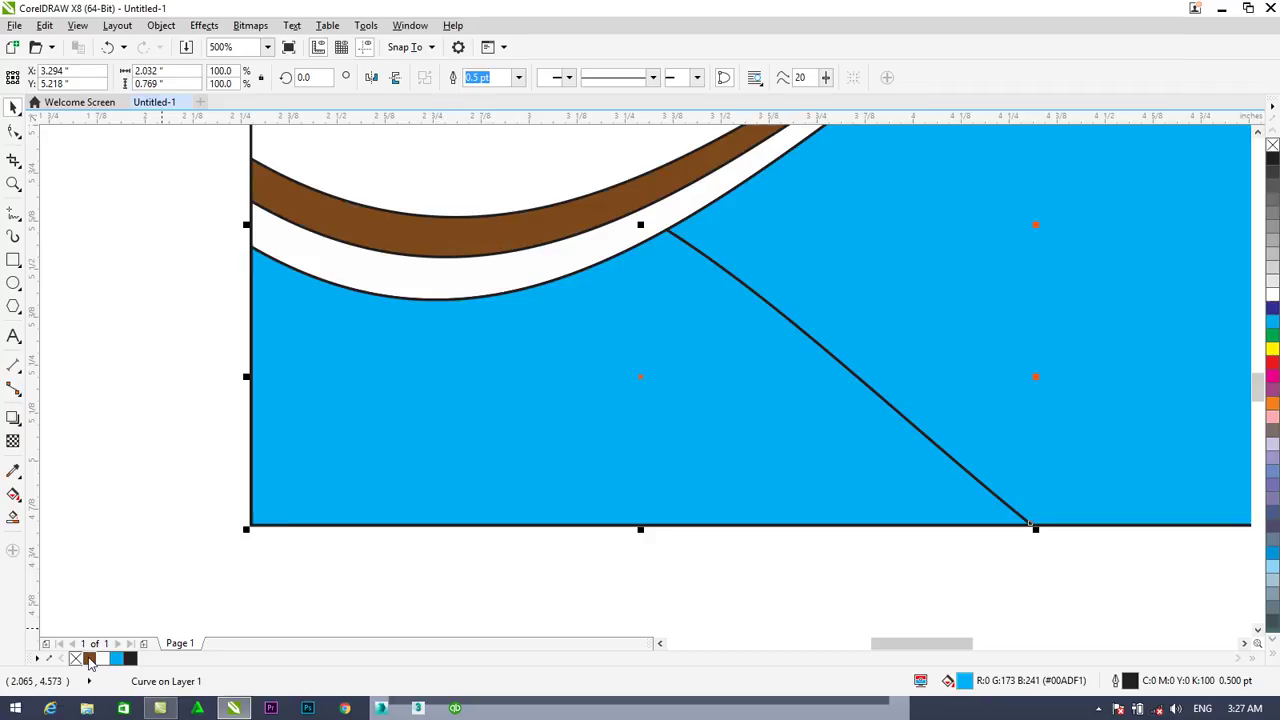
click(89, 659)
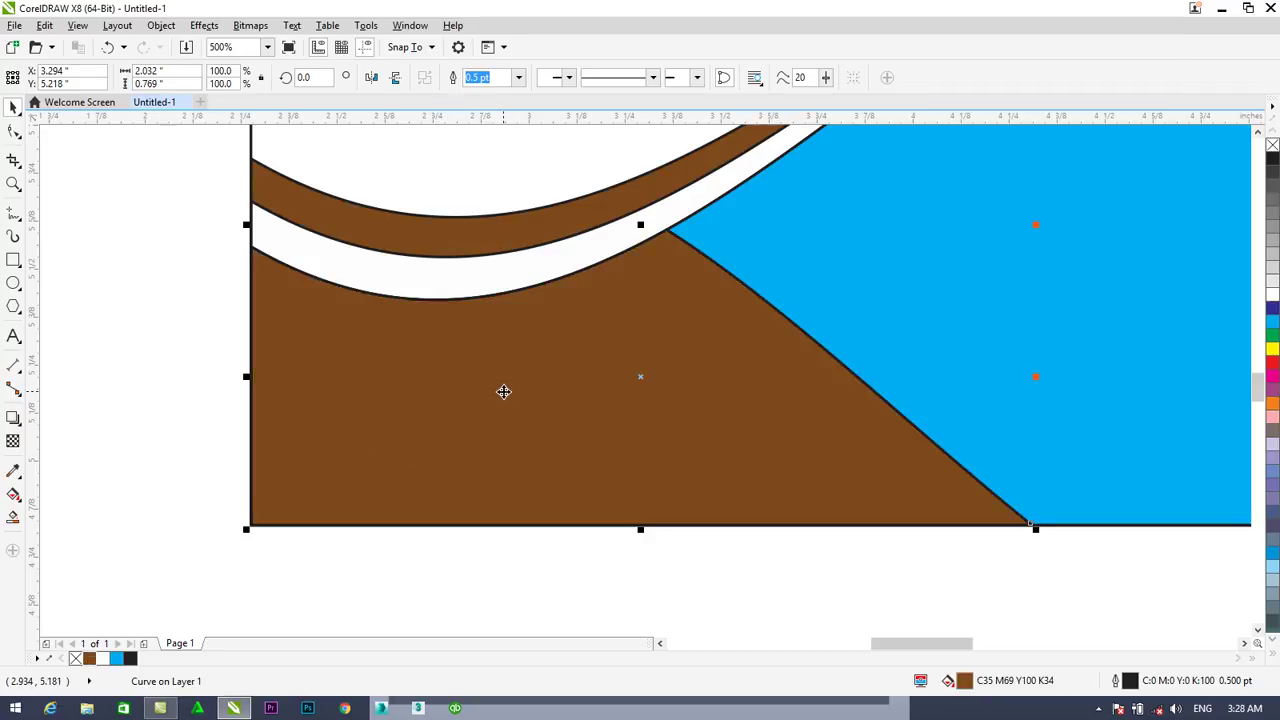
Pull the brown piece's left, top and bottom-right corner nodes slightly inward with the Shape tool
click(14, 131)
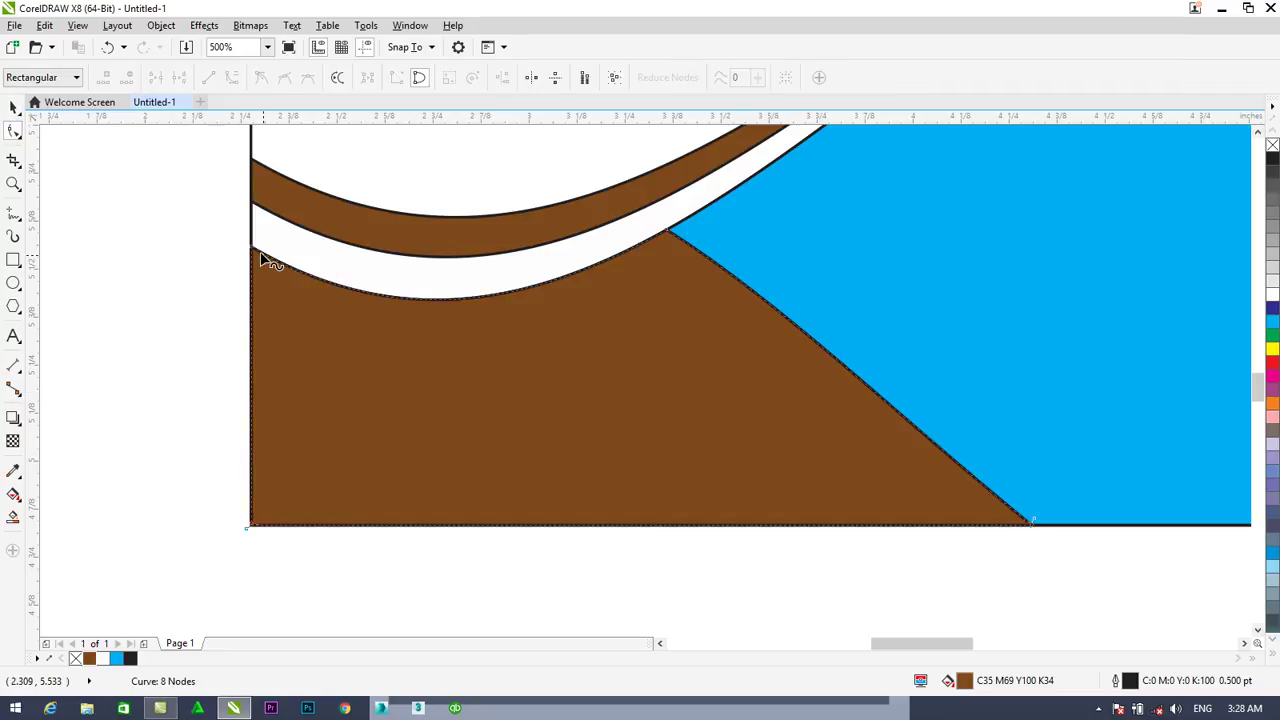
drag(252, 249, 251, 268)
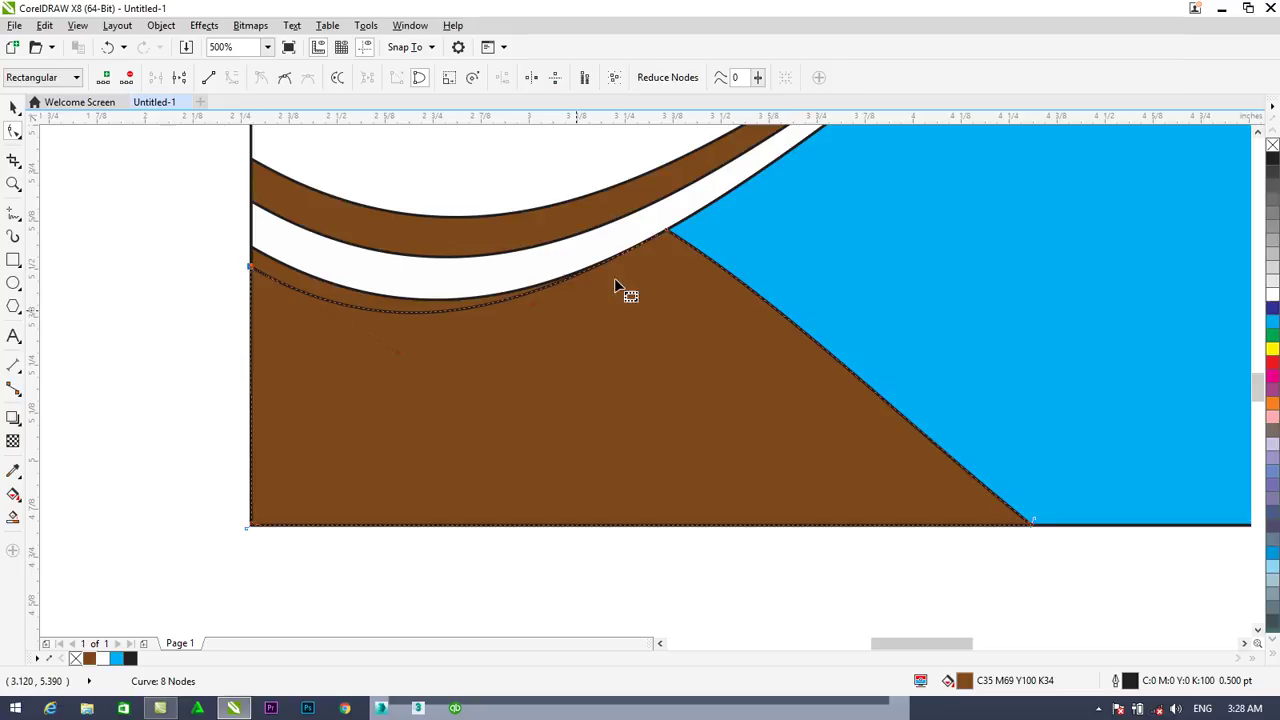
drag(667, 228, 670, 252)
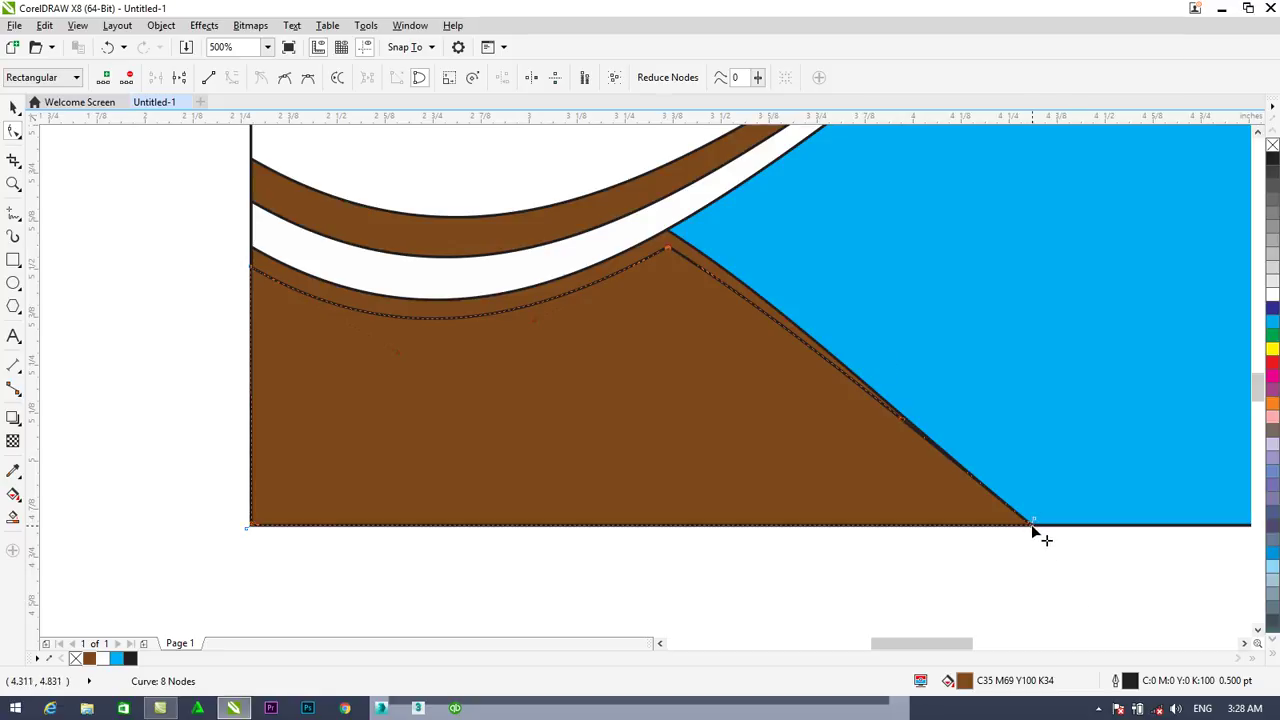
drag(1031, 524, 1009, 527)
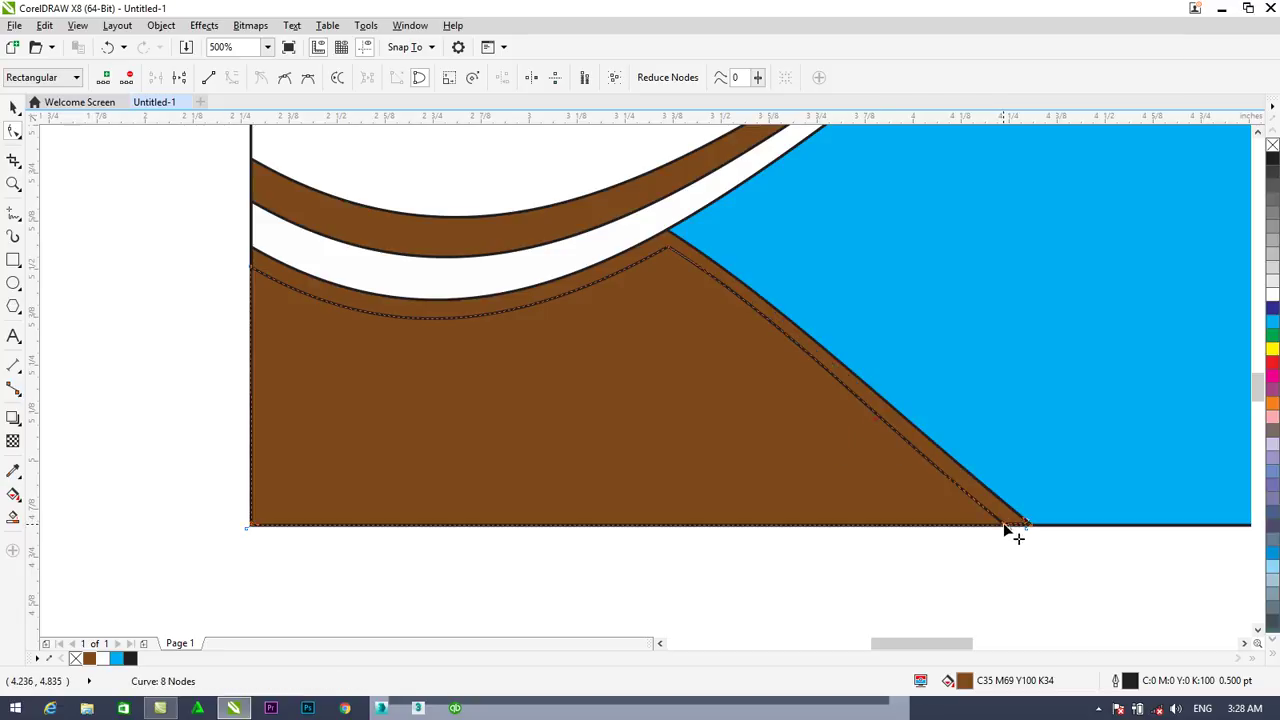
drag(1006, 528, 1006, 533)
drag(1005, 528, 1012, 528)
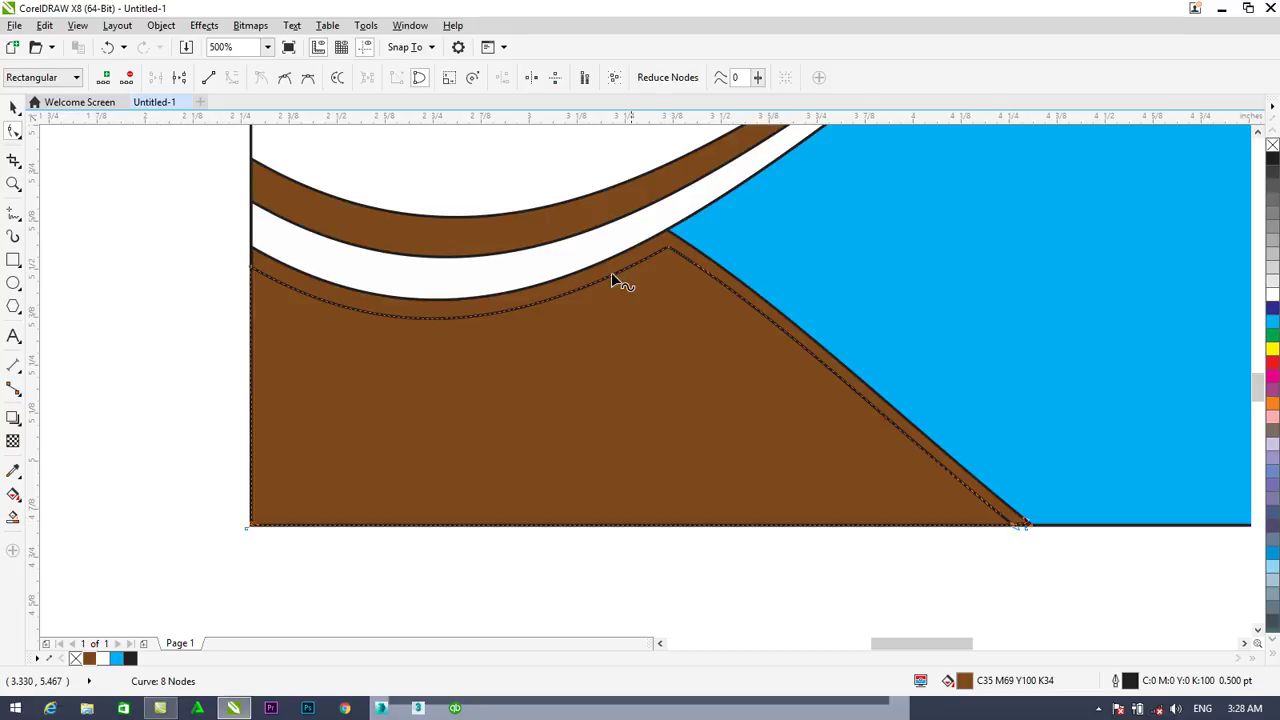
click(13, 106)
click(85, 285)
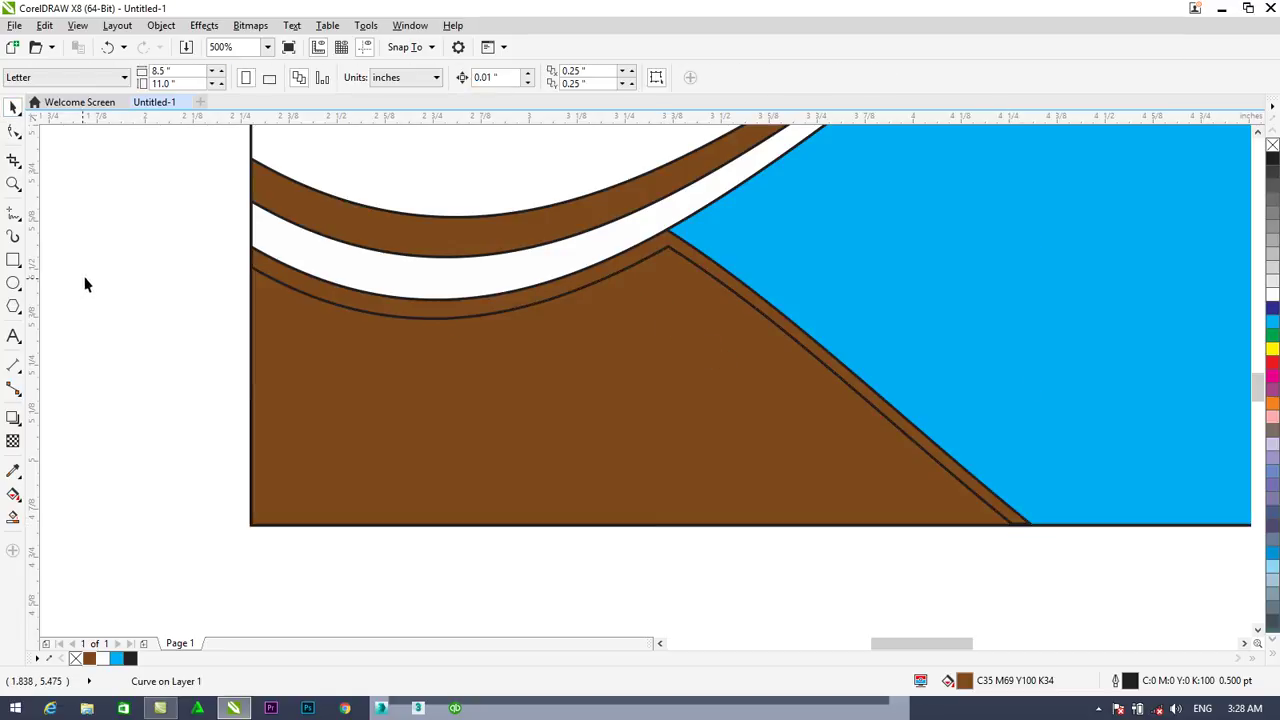
Delete the overlapping brown copy and raise the brown piece's top corner and left end to the white band
click(376, 300)
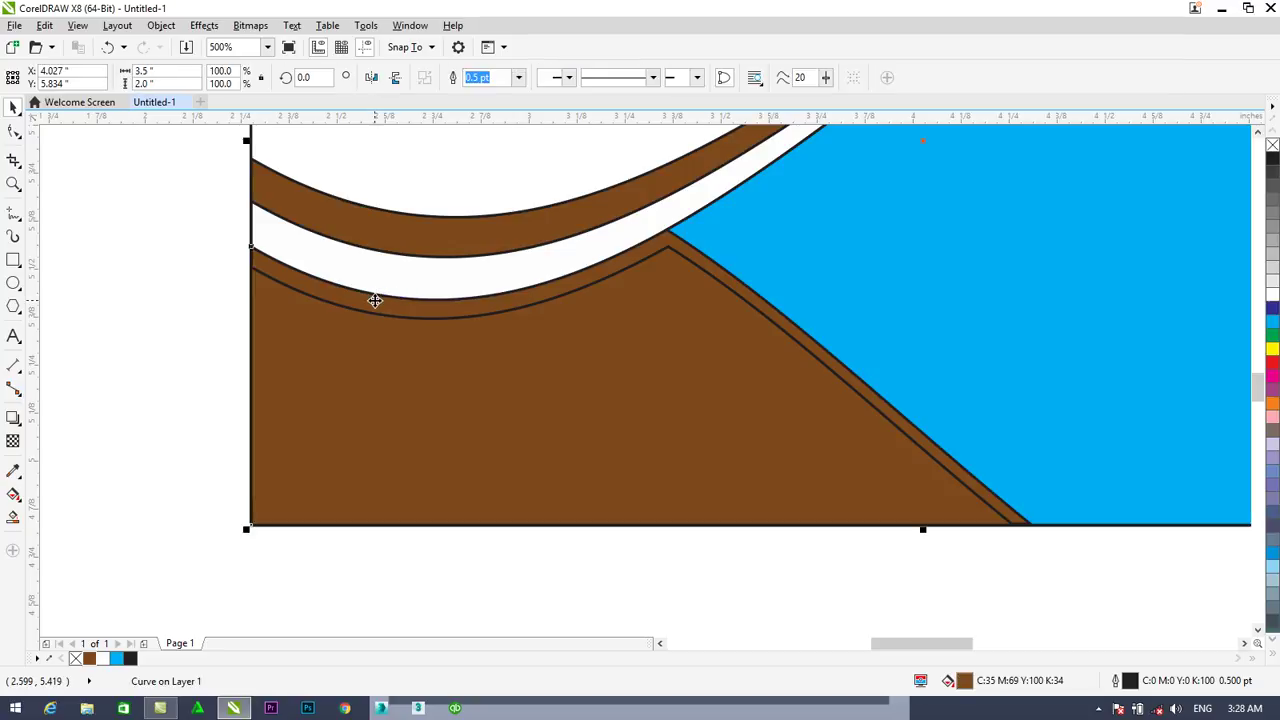
key(Delete)
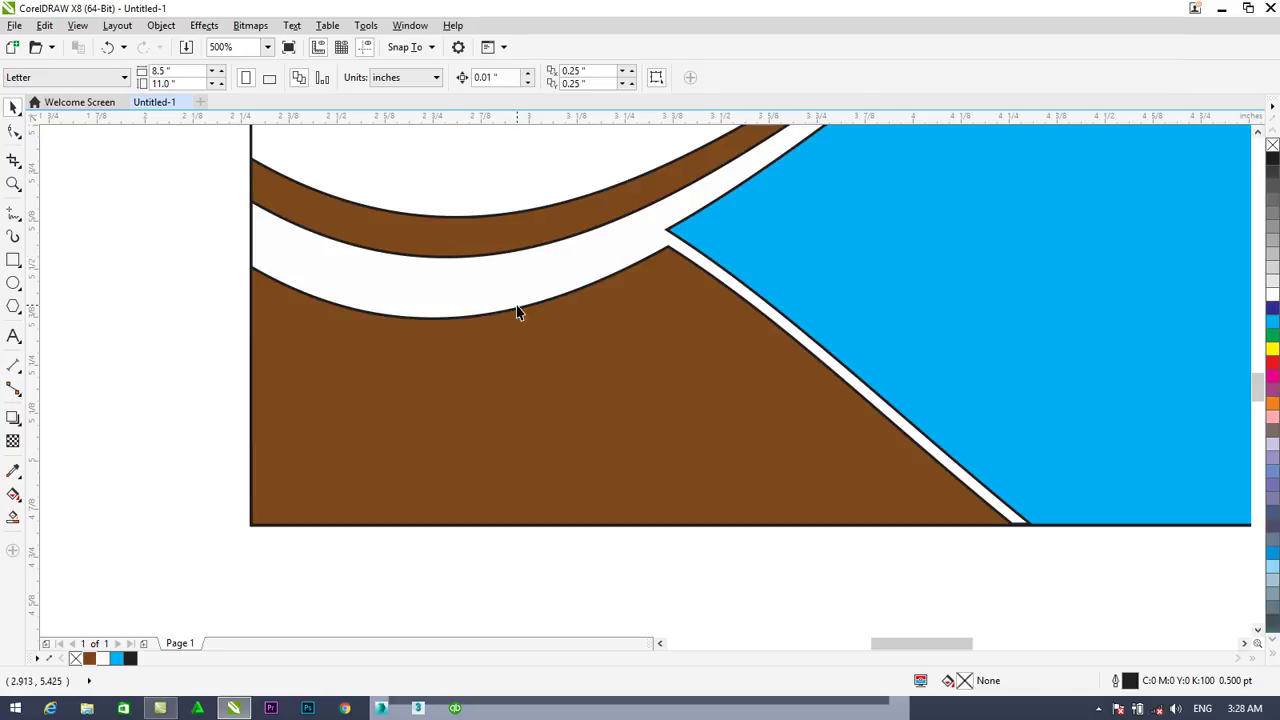
click(581, 314)
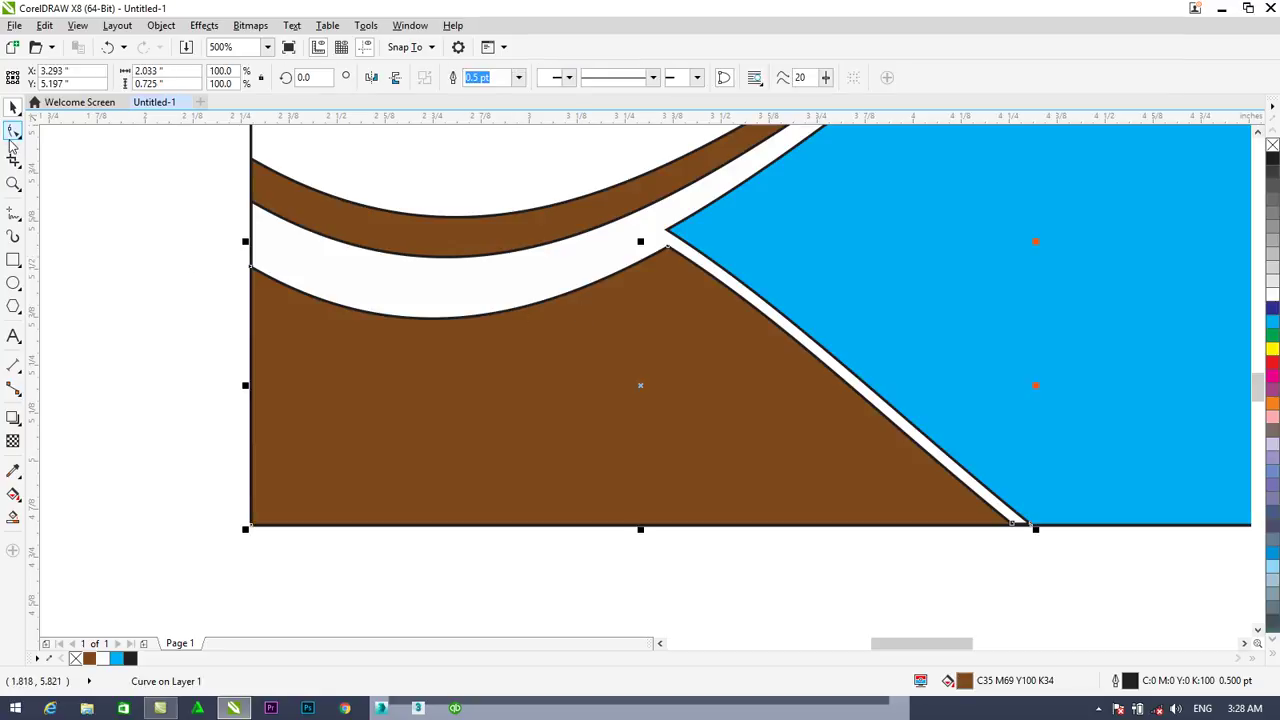
click(13, 133)
drag(670, 248, 658, 238)
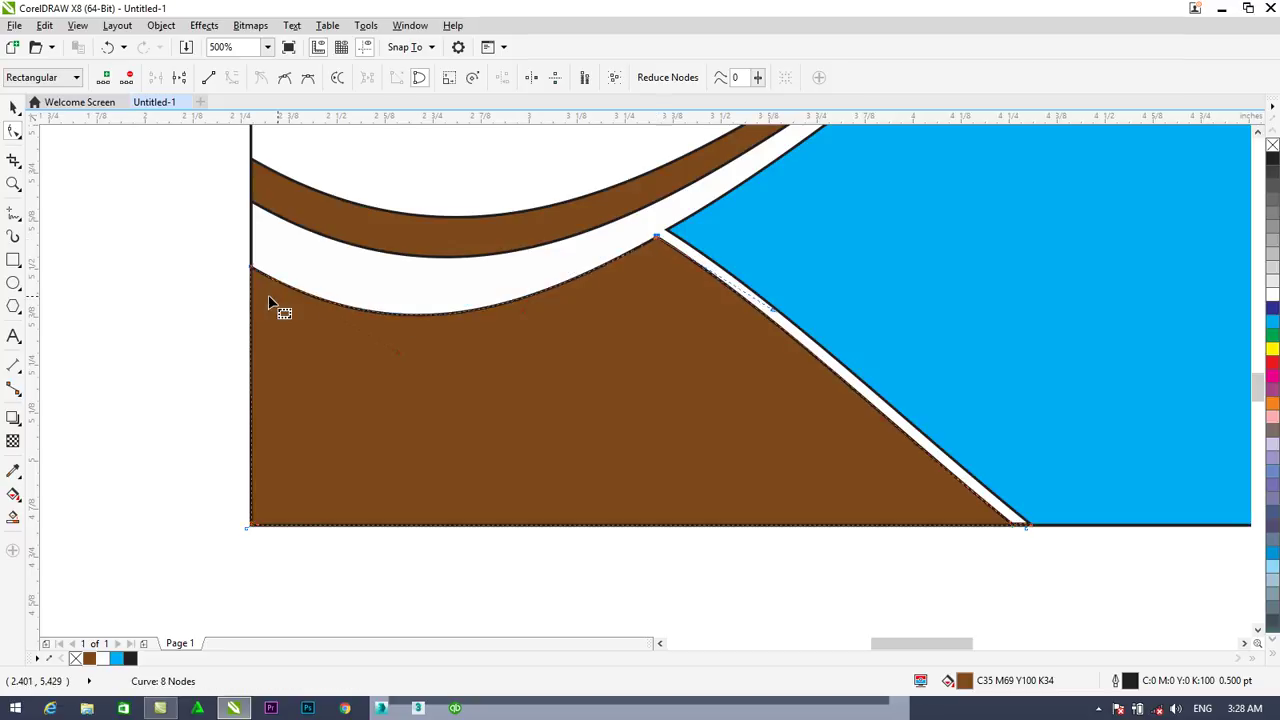
drag(255, 276, 265, 254)
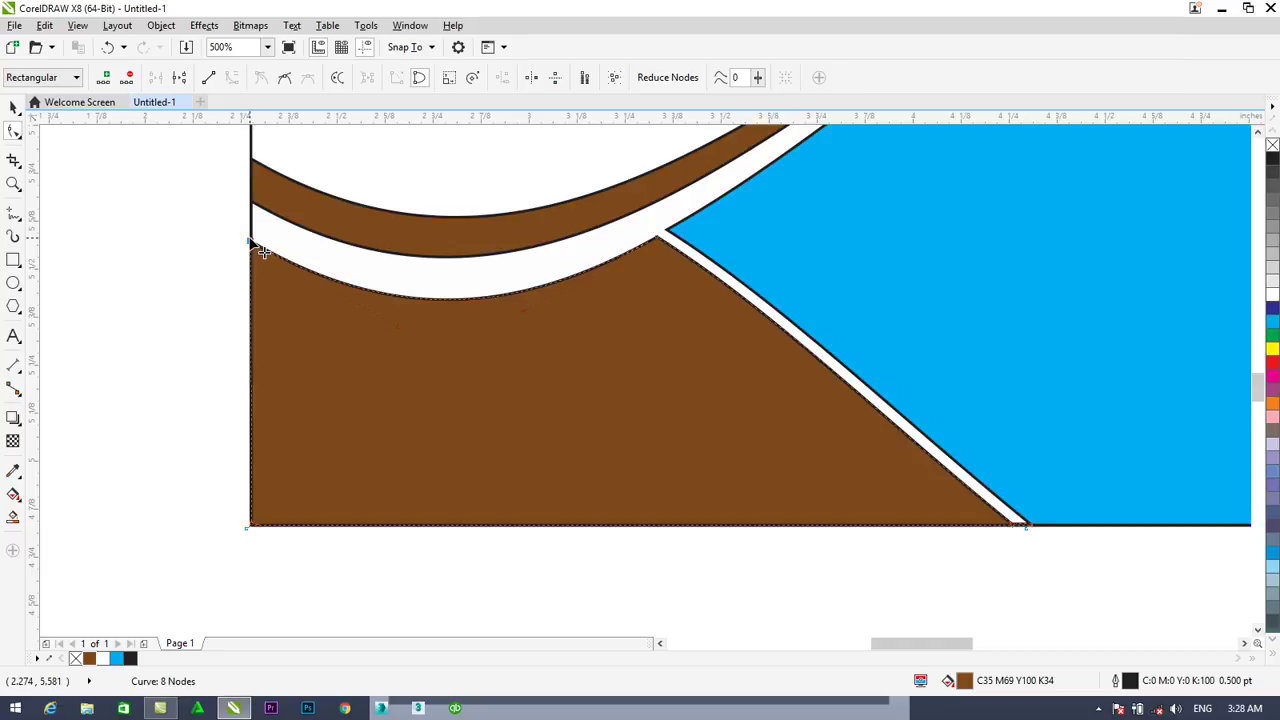
drag(251, 238, 259, 236)
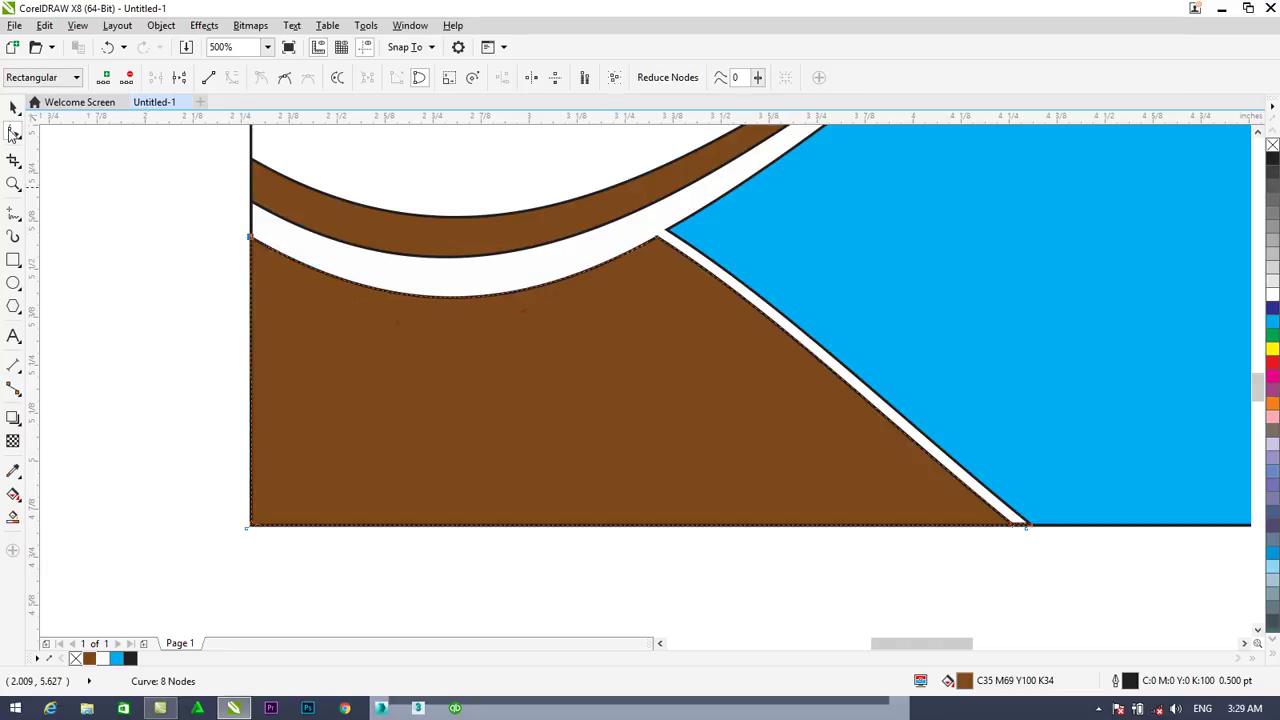
click(14, 107)
click(85, 280)
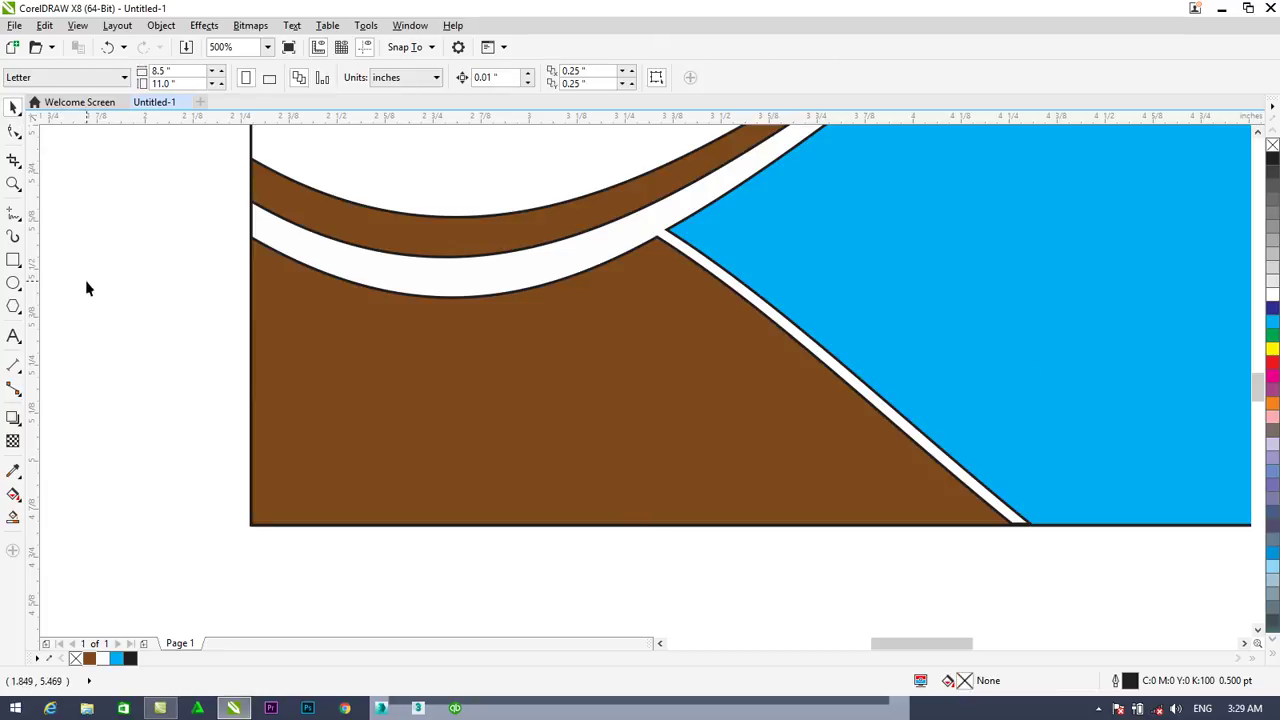
Remove the black outline from the large blue shape
scroll(85, 288, down, 1)
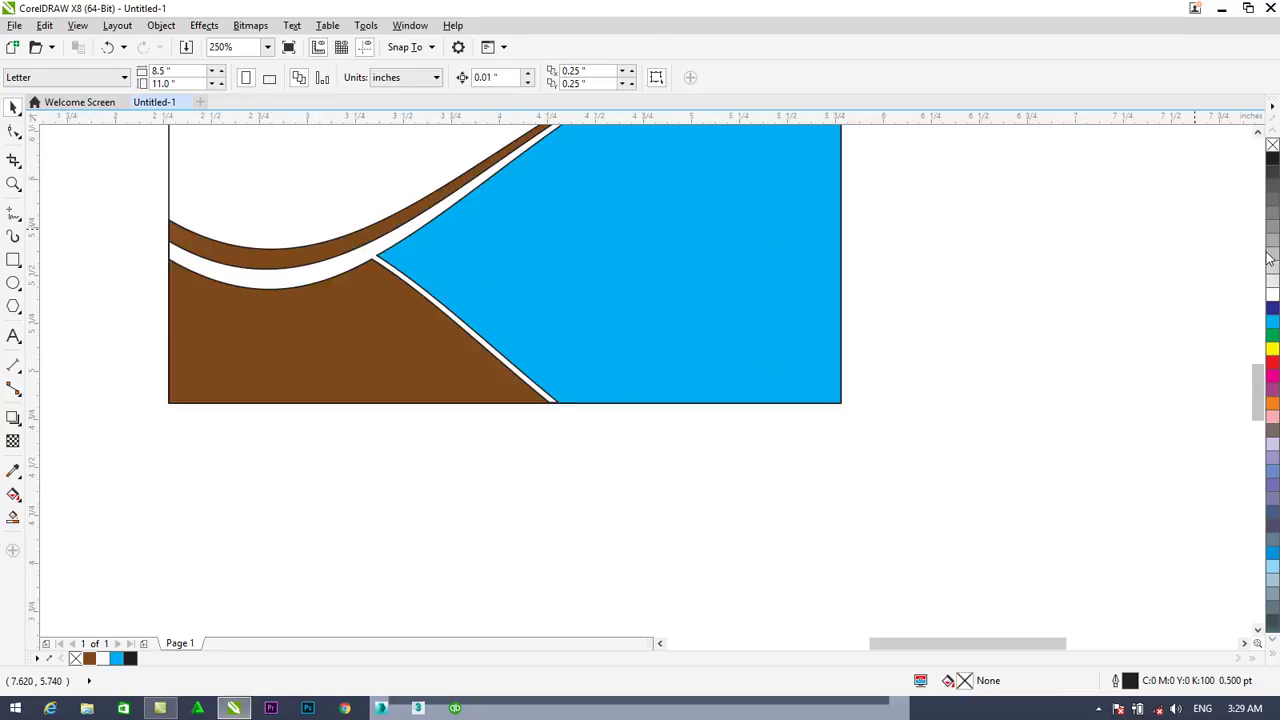
drag(1258, 412, 1262, 393)
mouse_move(988, 645)
mouse_down()
mouse_move(964, 642)
mouse_move(1070, 486)
mouse_up()
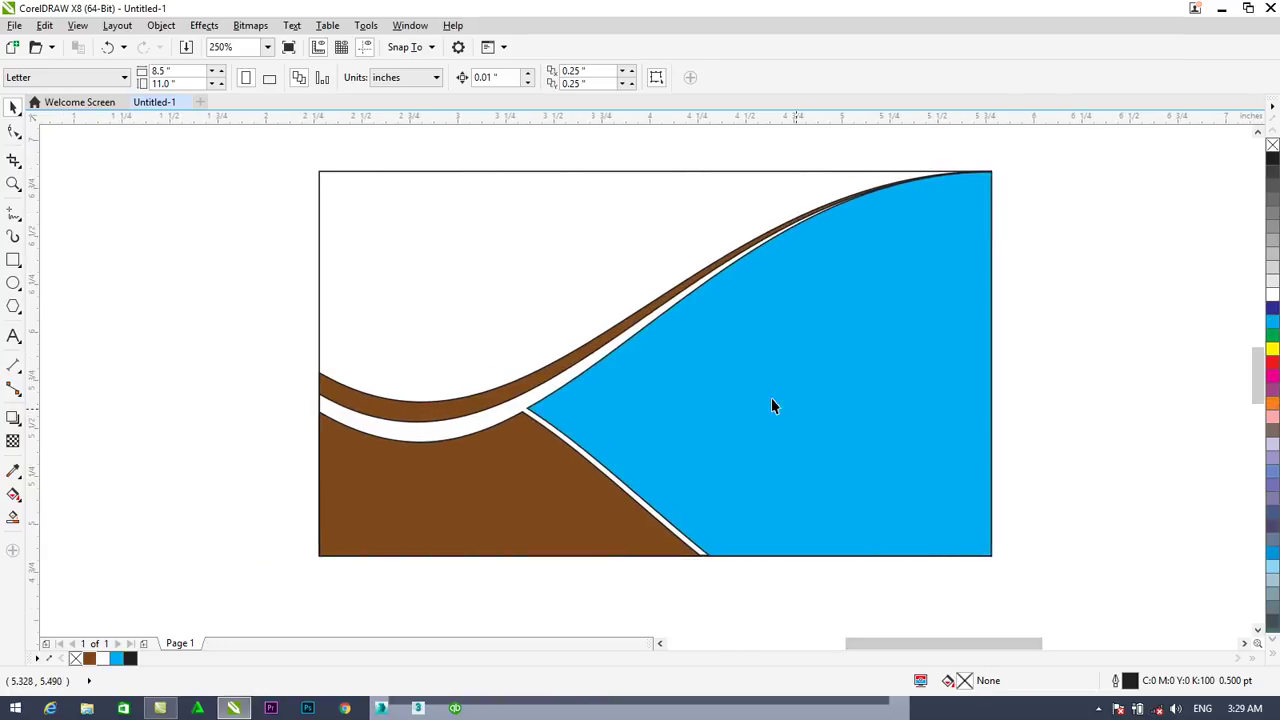
click(780, 374)
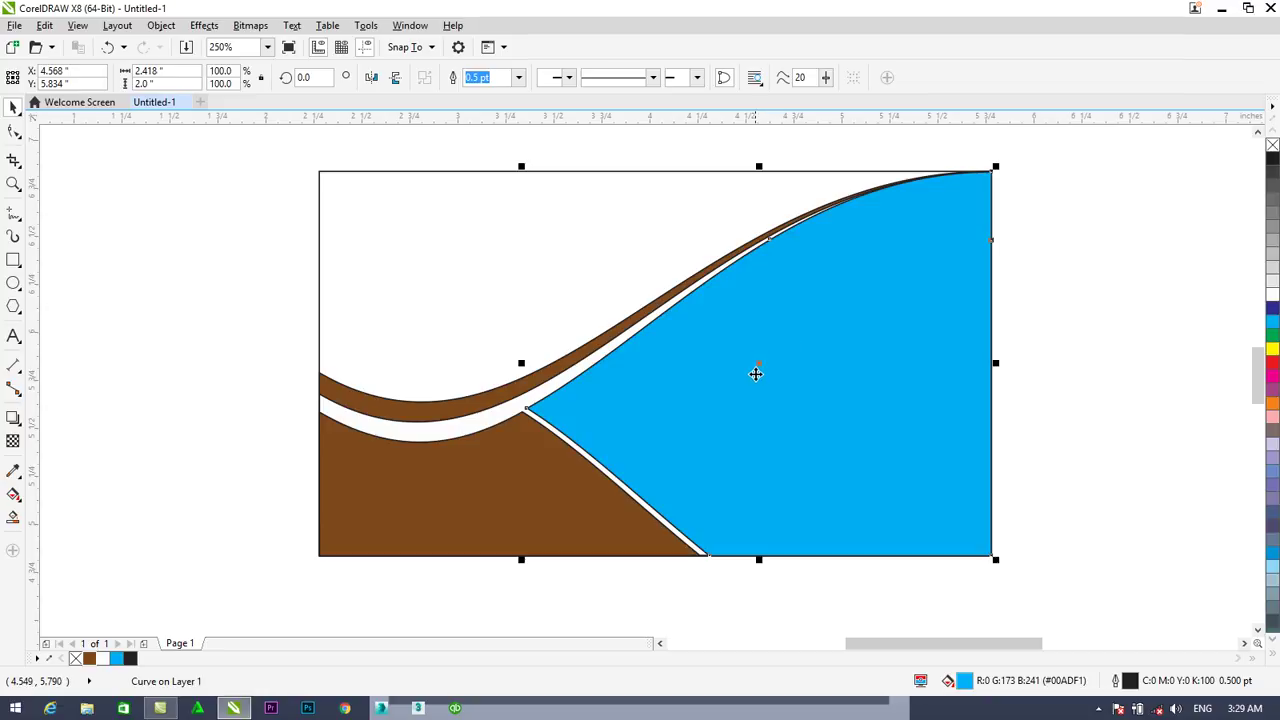
right_click(755, 374)
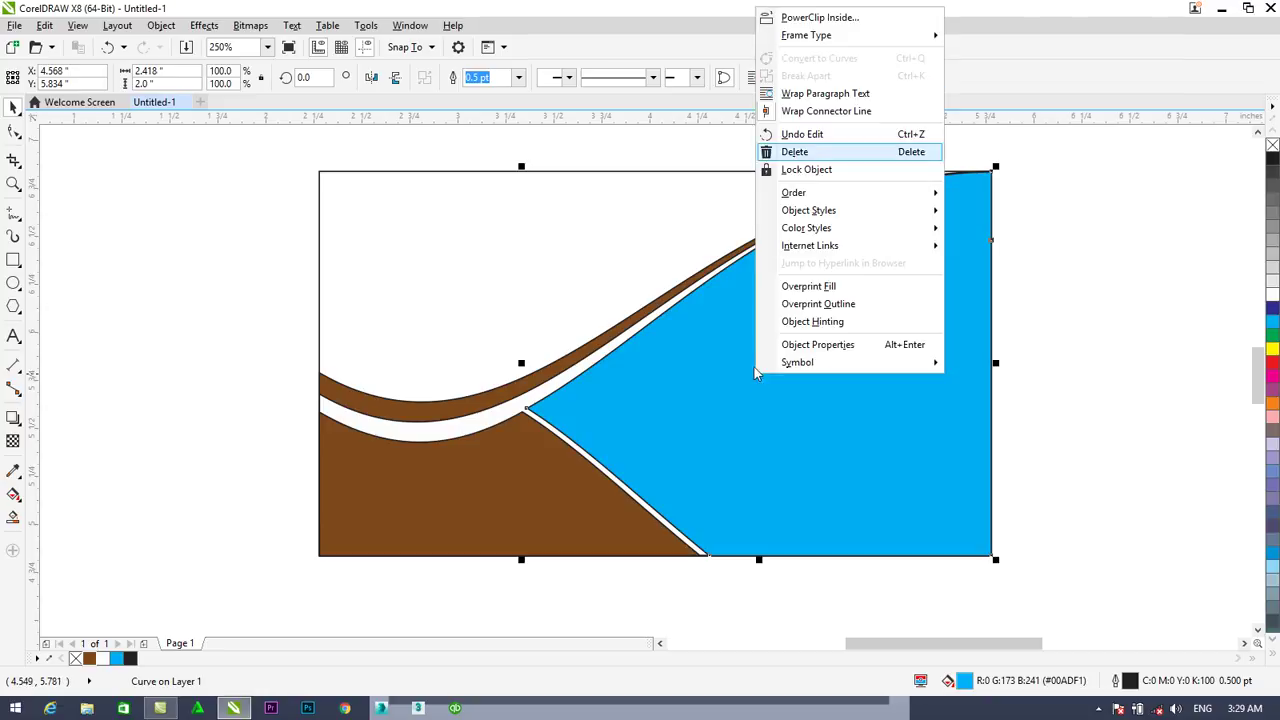
click(723, 409)
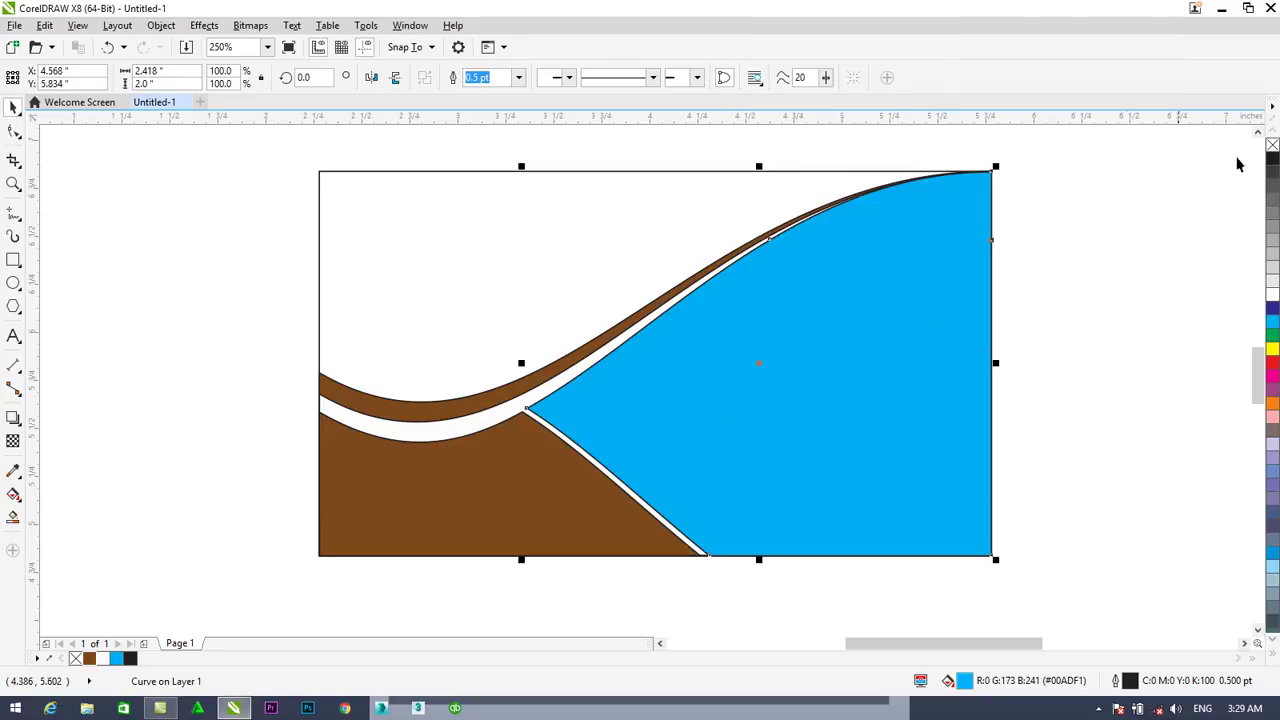
right_click(1273, 147)
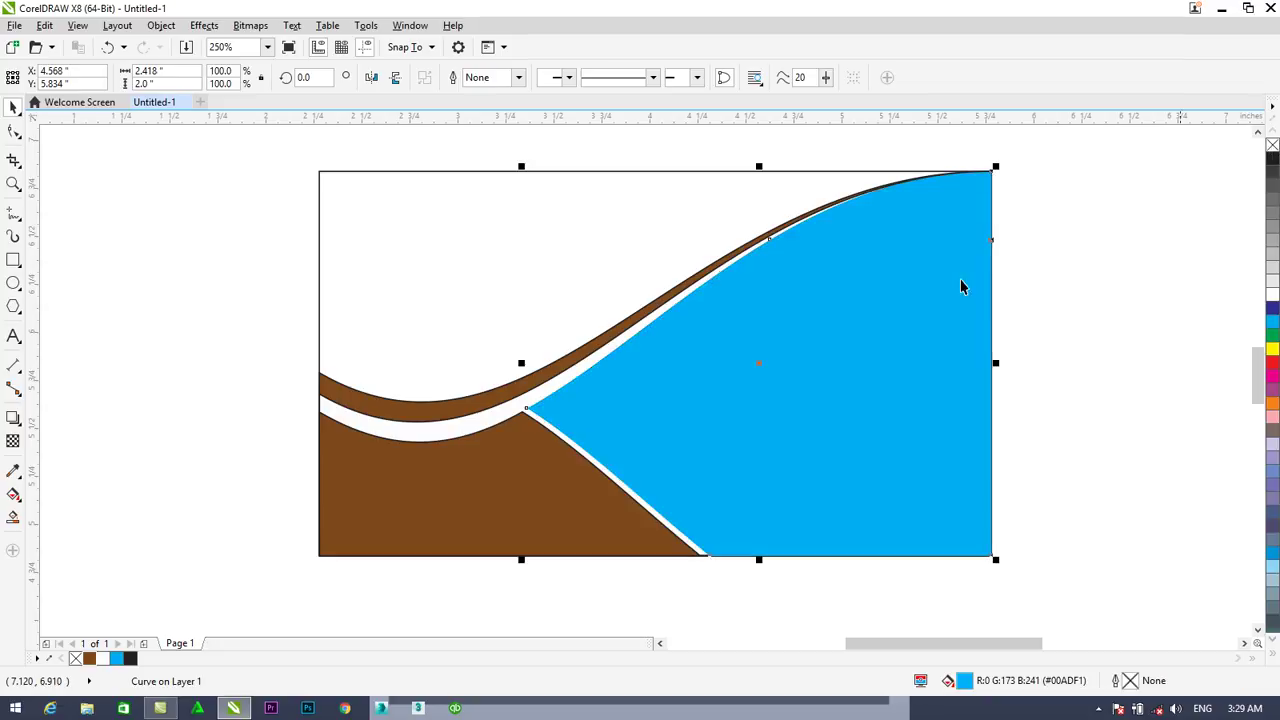
click(1083, 270)
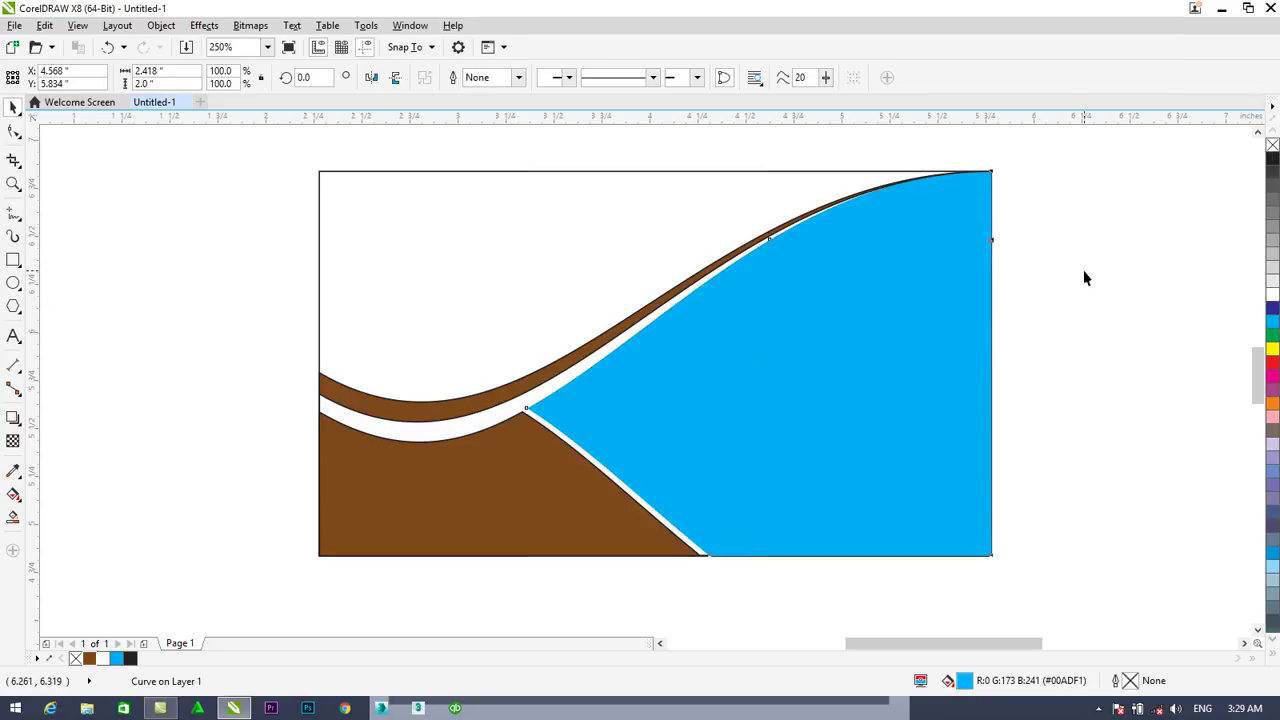
Remove the outlines from the lower brown shape and the brown stripe
click(509, 455)
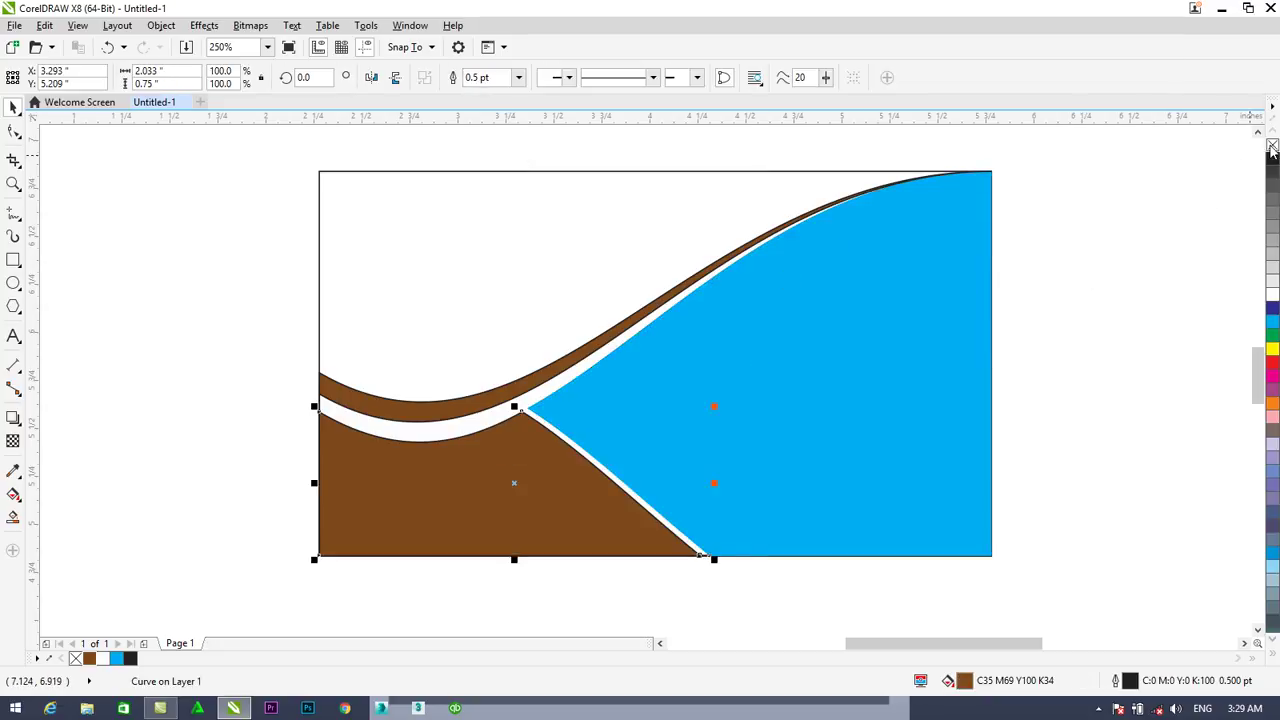
right_click(1273, 147)
click(1126, 217)
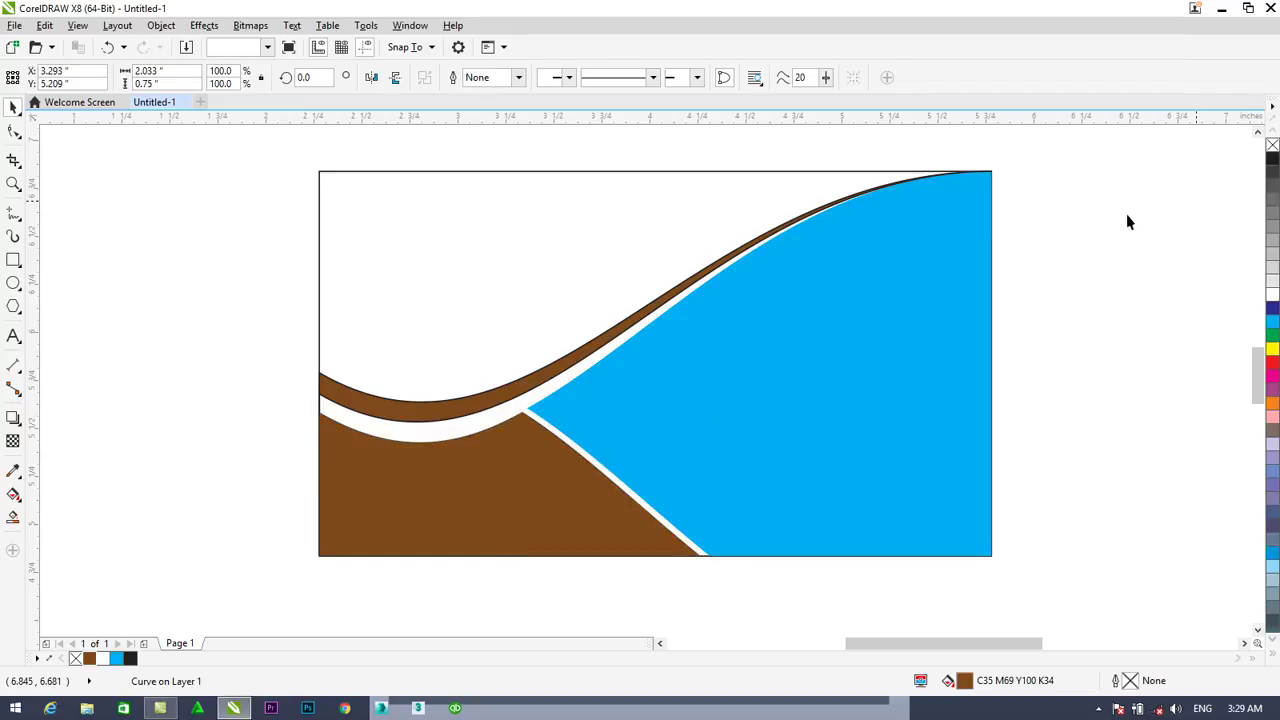
click(445, 413)
right_click(1272, 147)
click(1226, 188)
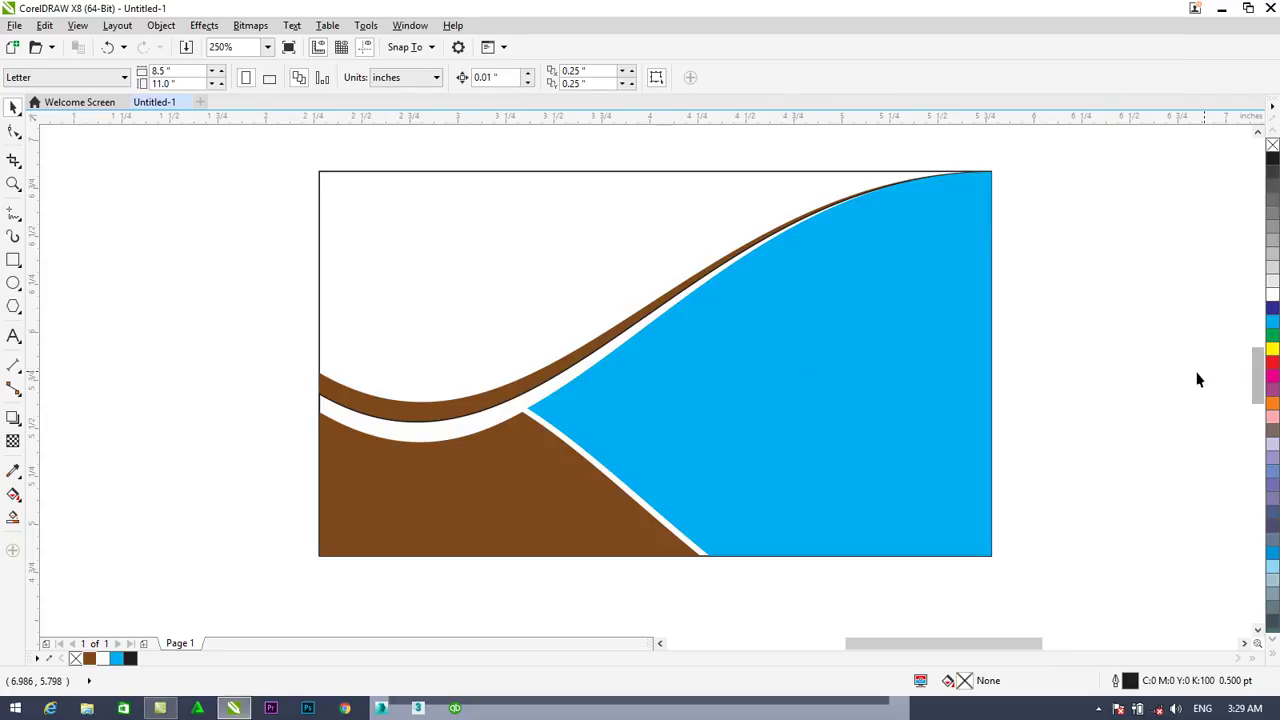
Drop a copy of the whole five-object card below the original
scroll(1197, 374, down, 1)
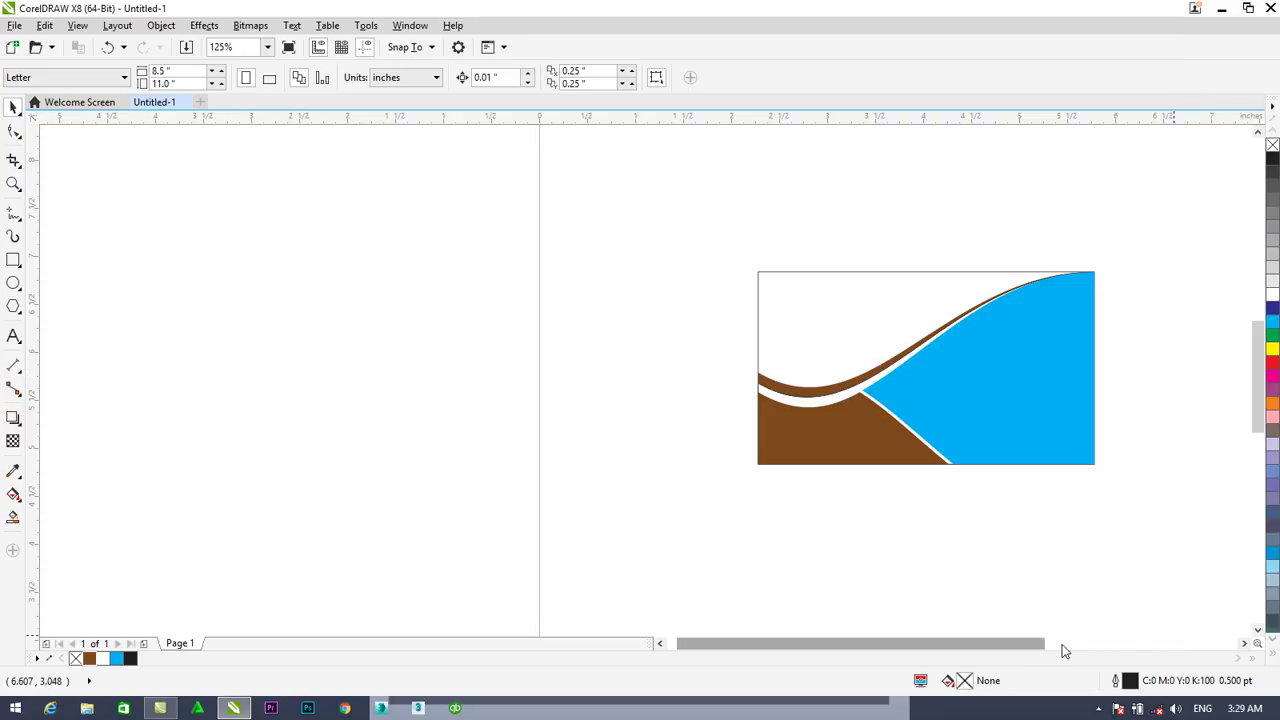
drag(1001, 644, 1117, 637)
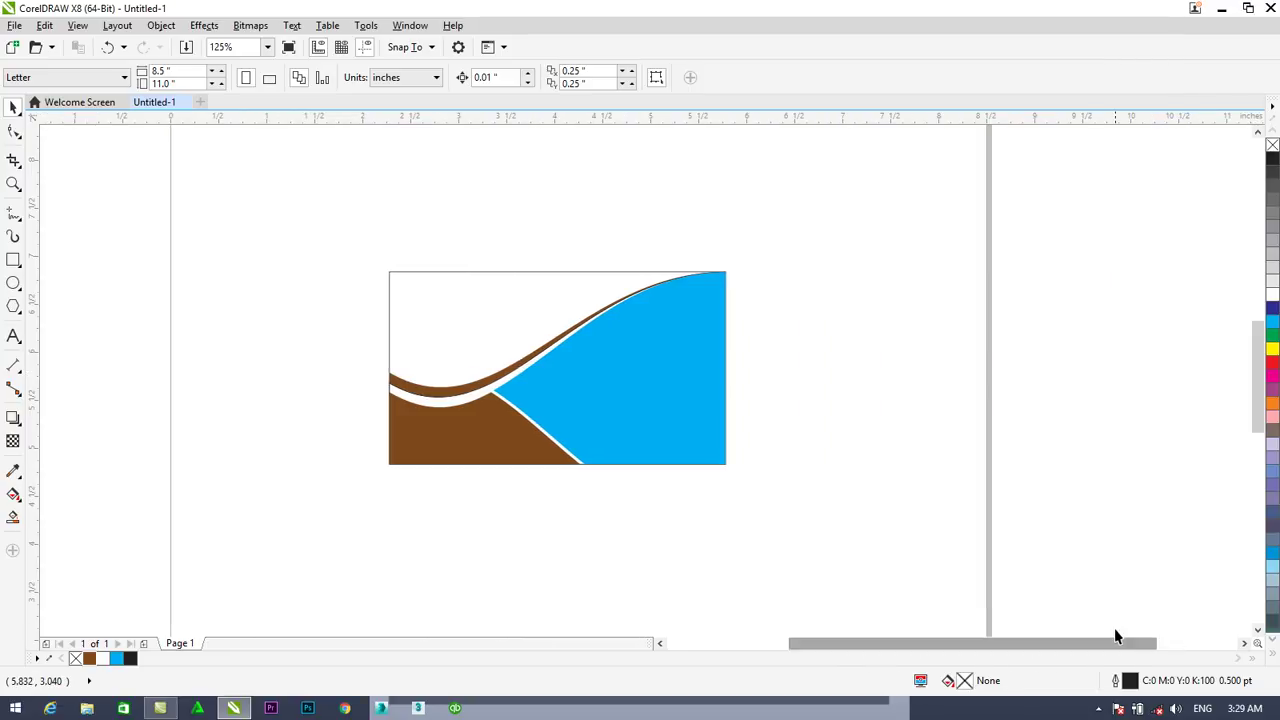
drag(1262, 378, 1264, 396)
drag(757, 157, 326, 416)
drag(471, 295, 495, 271)
drag(648, 254, 631, 523)
click(843, 373)
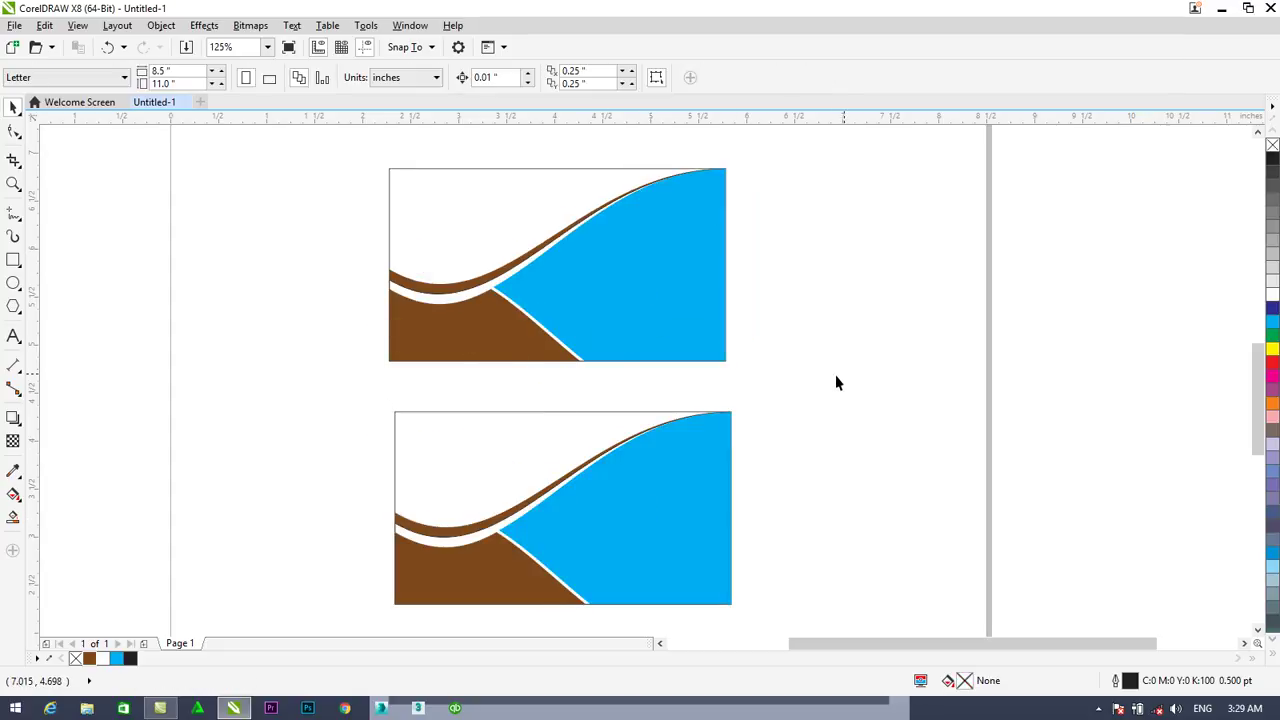
Fill the lower copy's blue shape with black
click(651, 535)
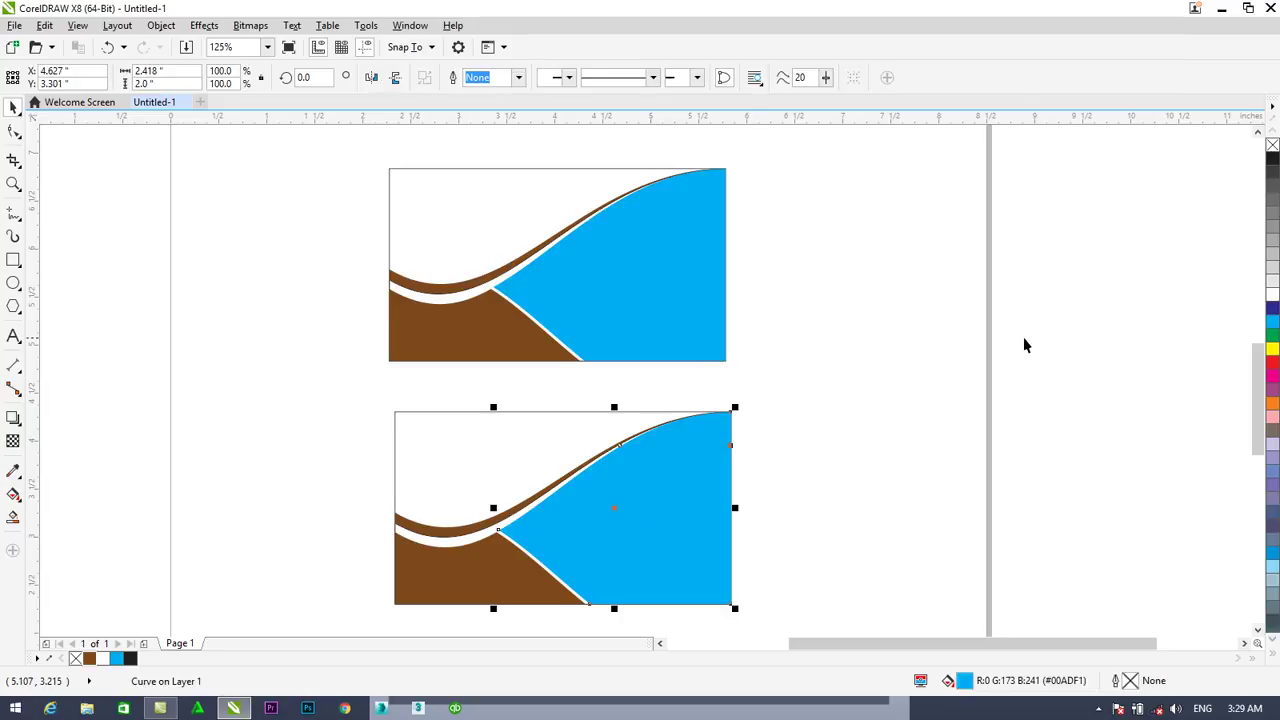
click(1273, 158)
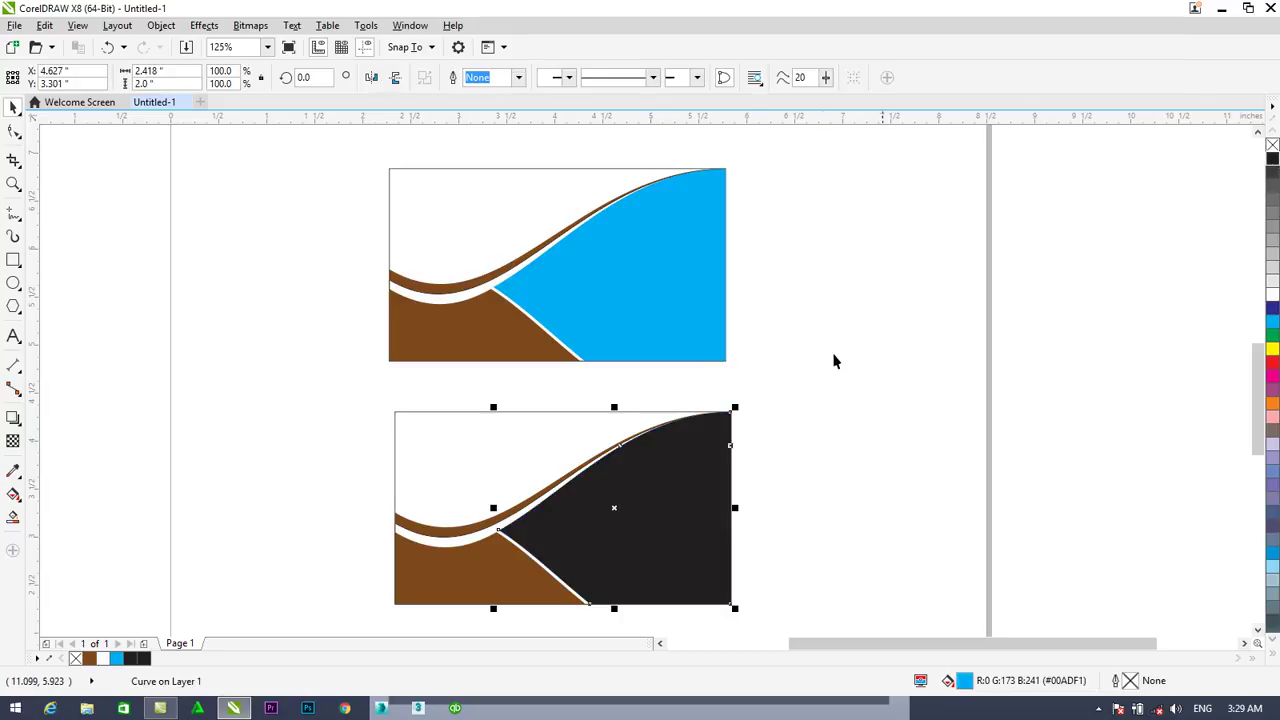
click(823, 361)
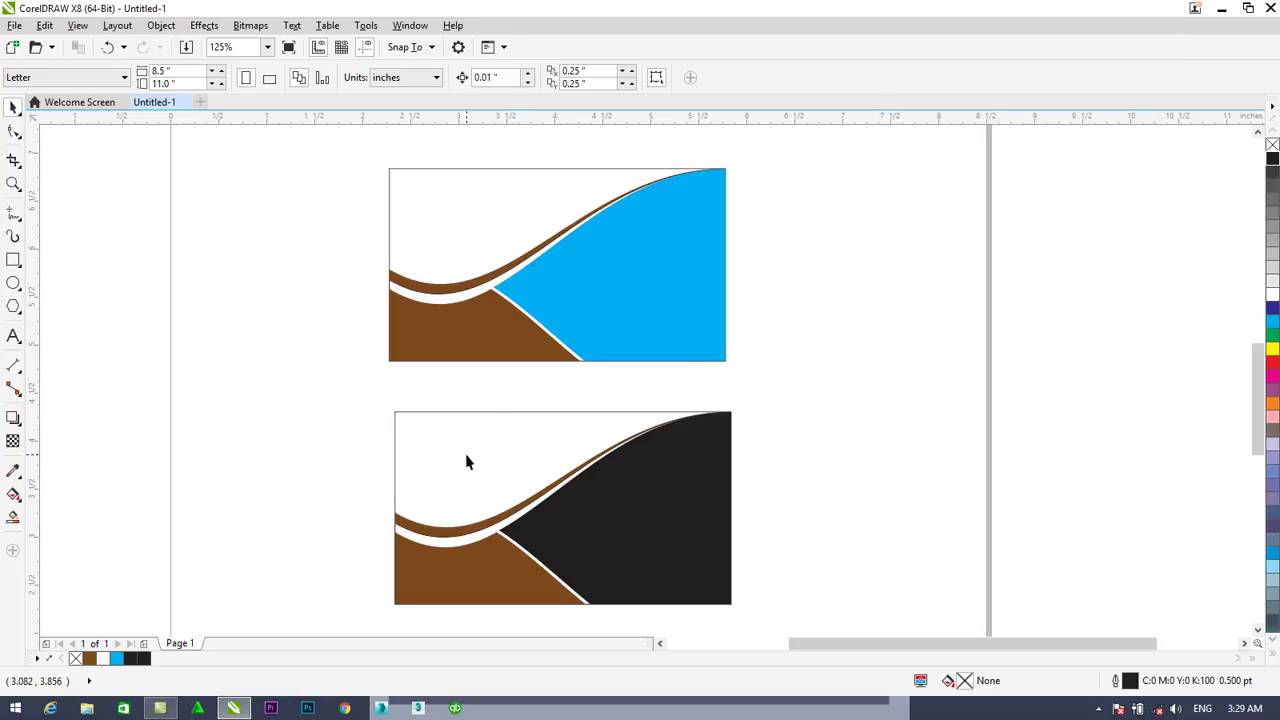
click(641, 266)
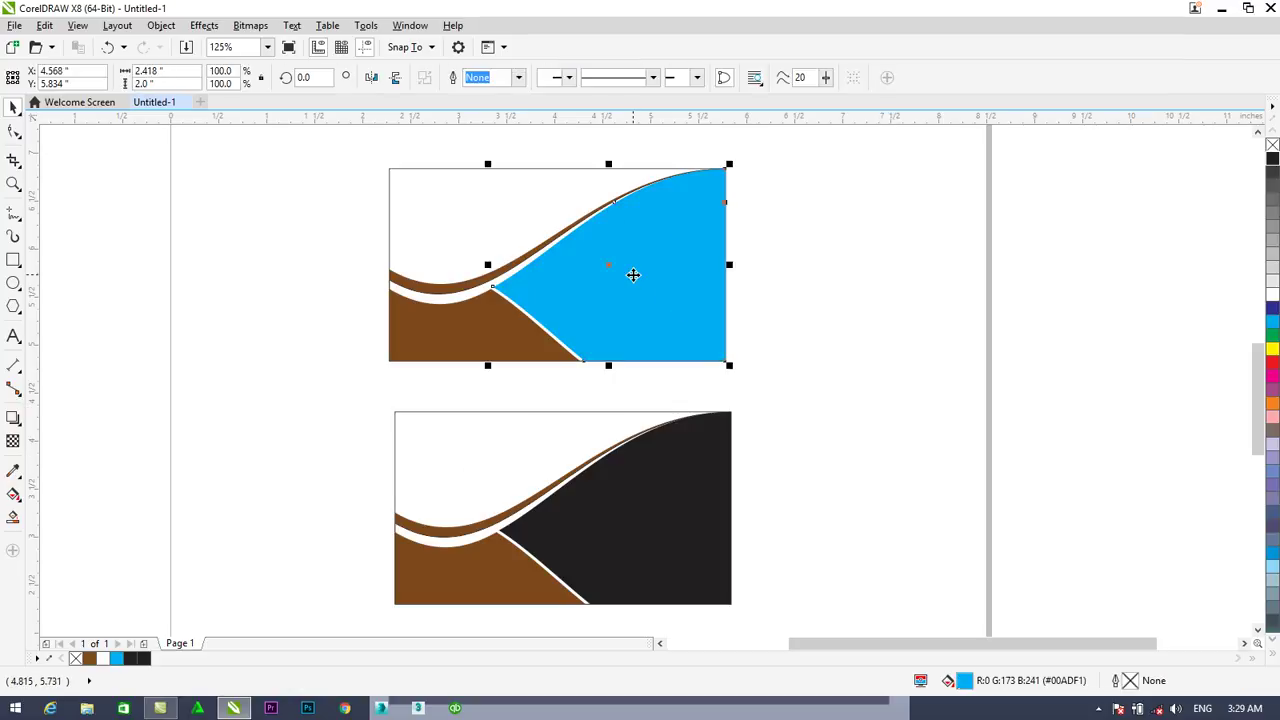
click(786, 242)
click(633, 290)
click(778, 267)
Attempt an import from drive E:, dismiss the access error, close Import and minimize CorelDRAW
right_click(224, 261)
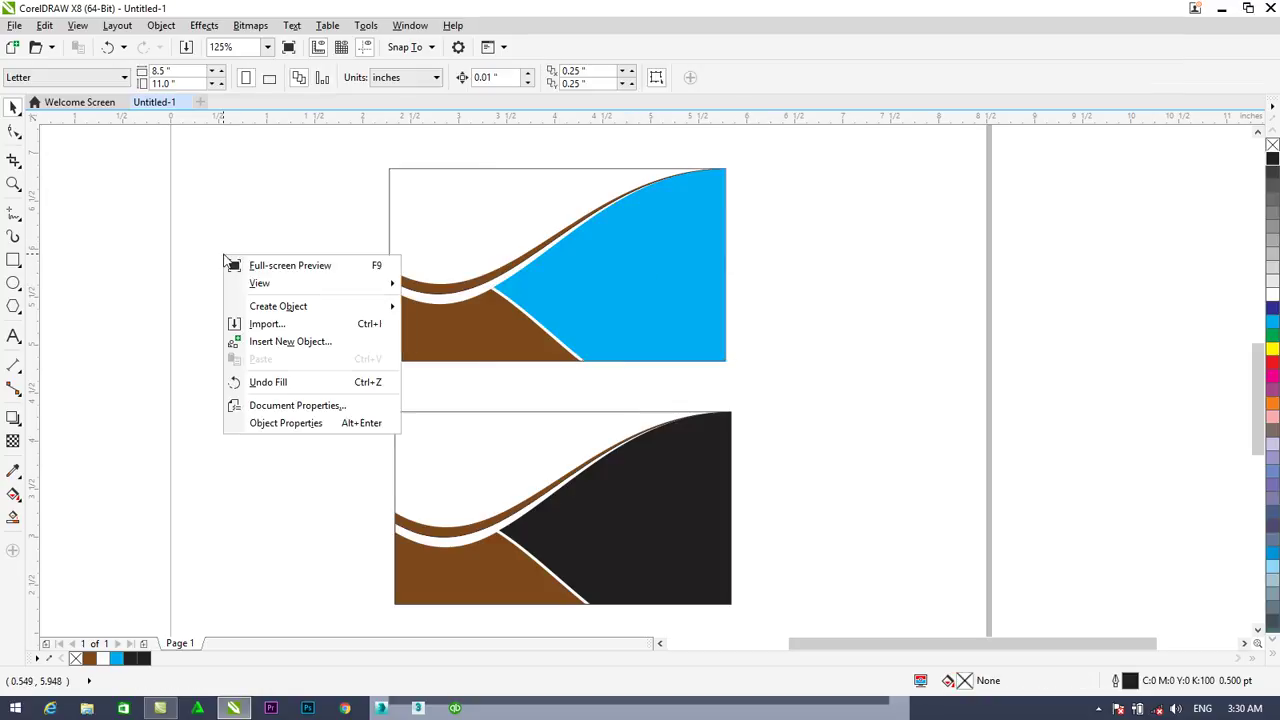
click(255, 325)
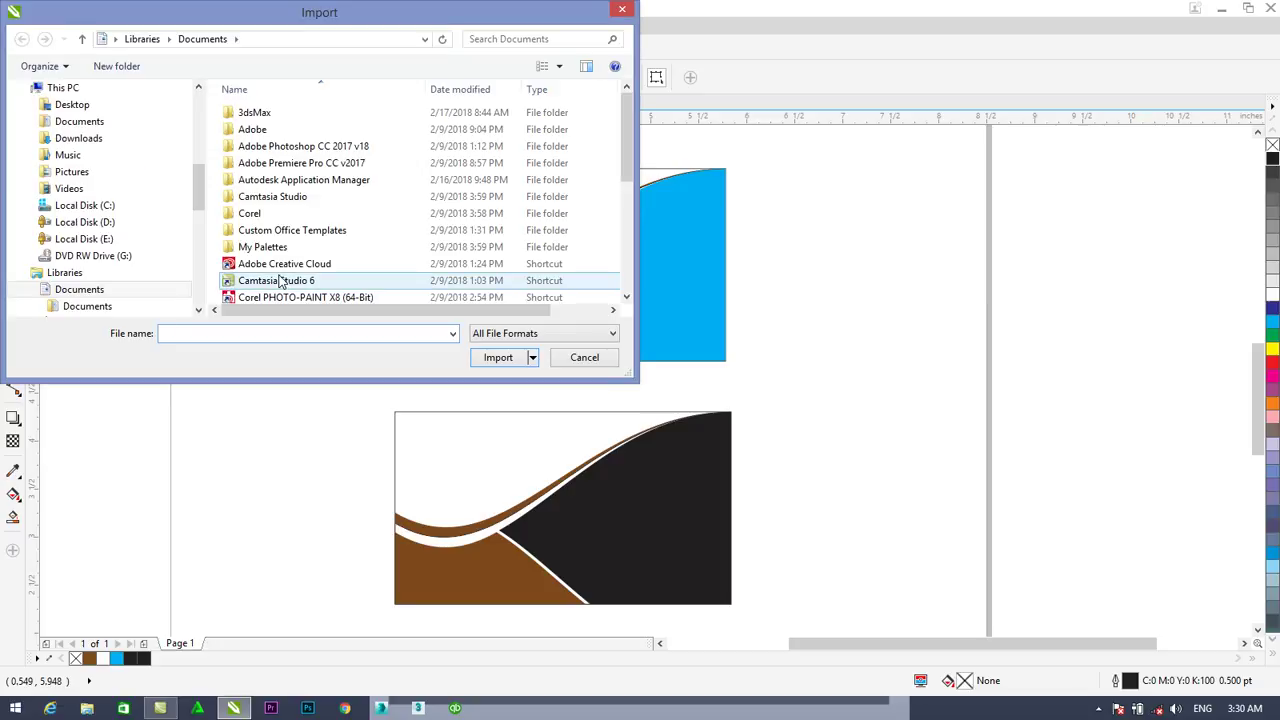
click(100, 240)
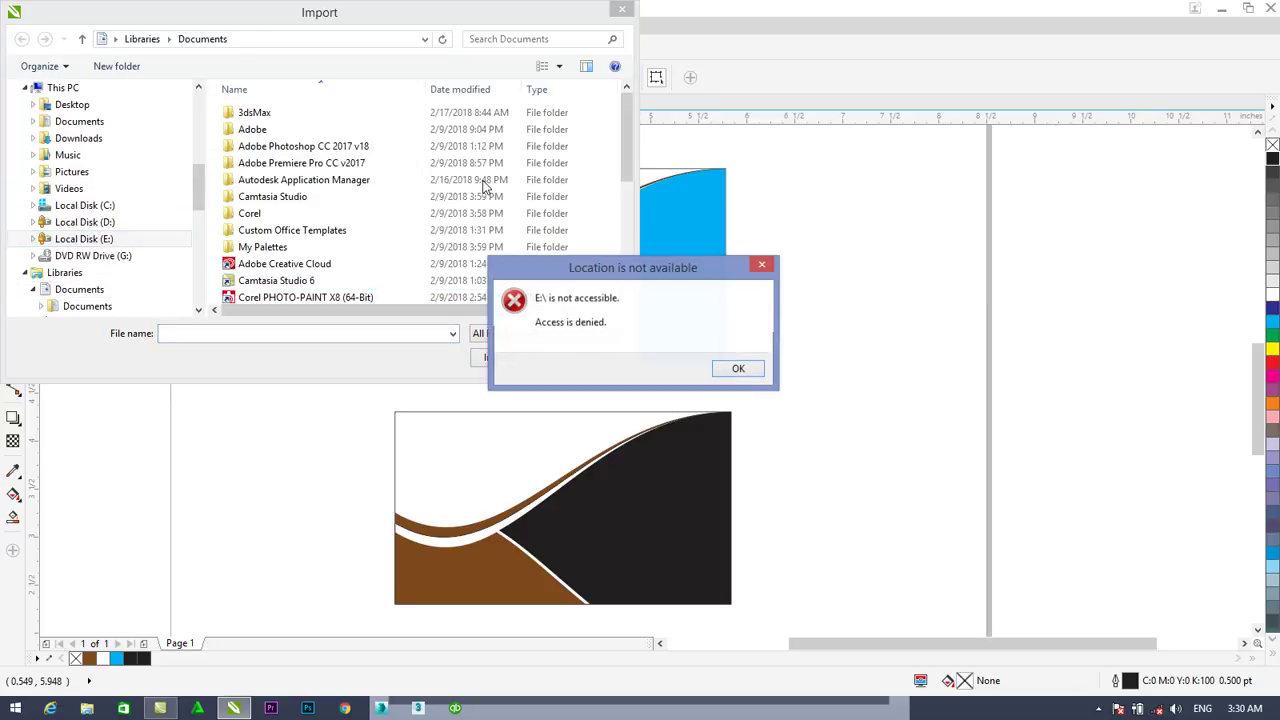
click(740, 369)
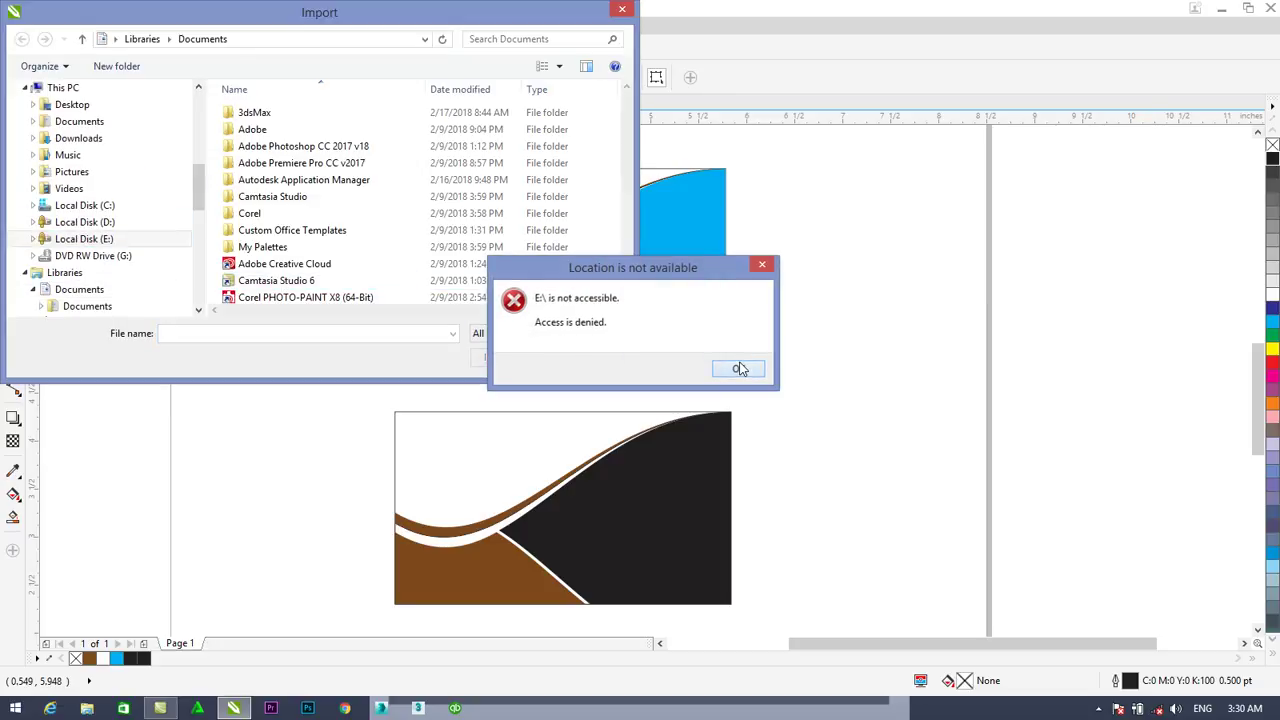
click(622, 12)
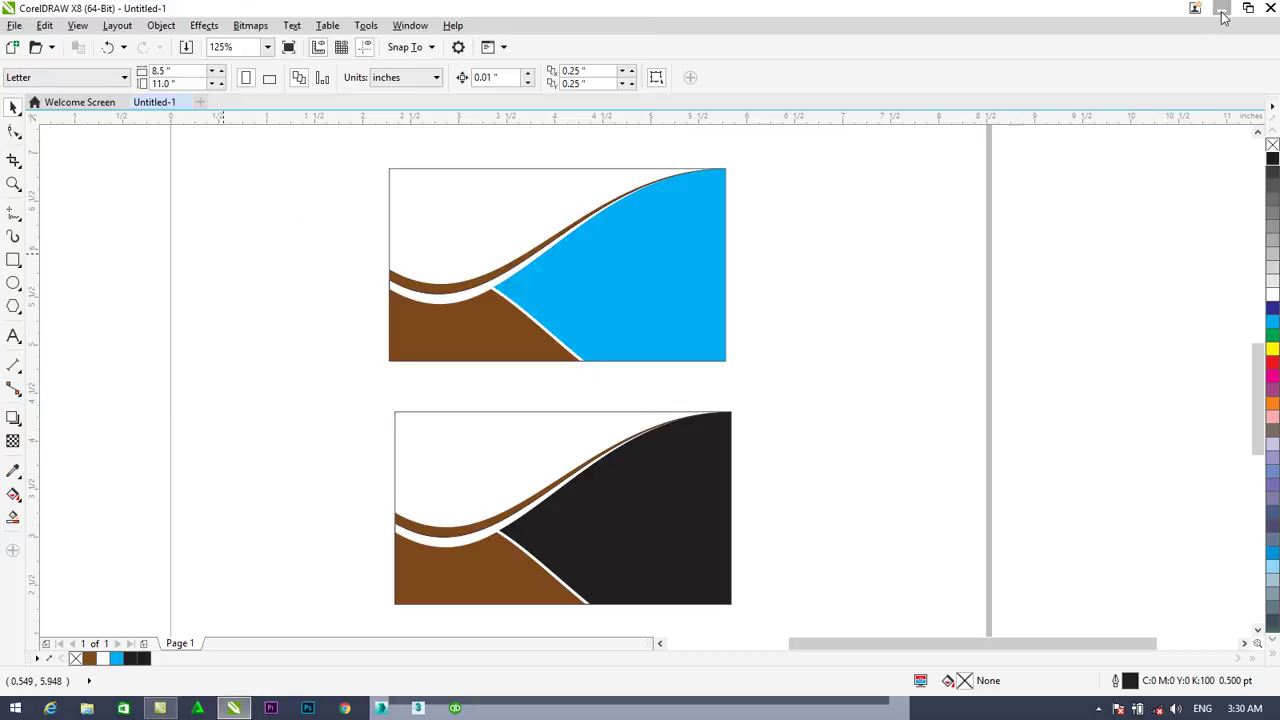
click(1222, 9)
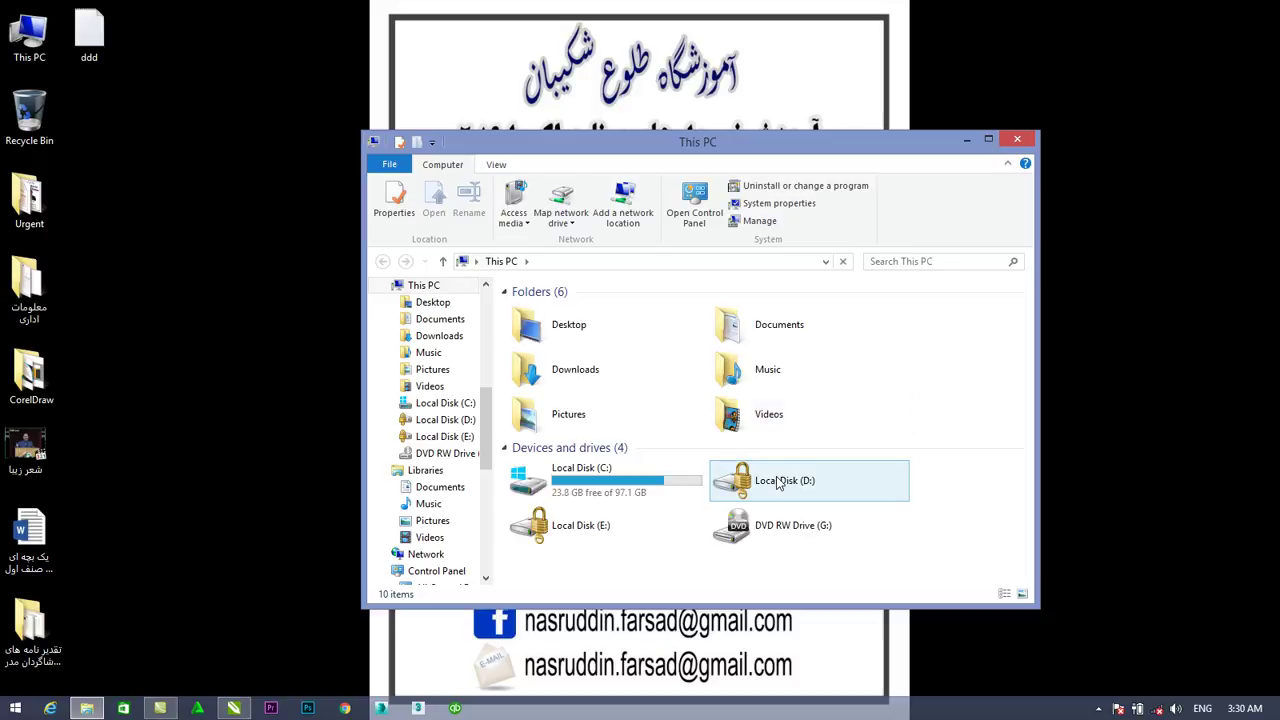
Unlock Local Disk (E:) by entering its password
click(614, 513)
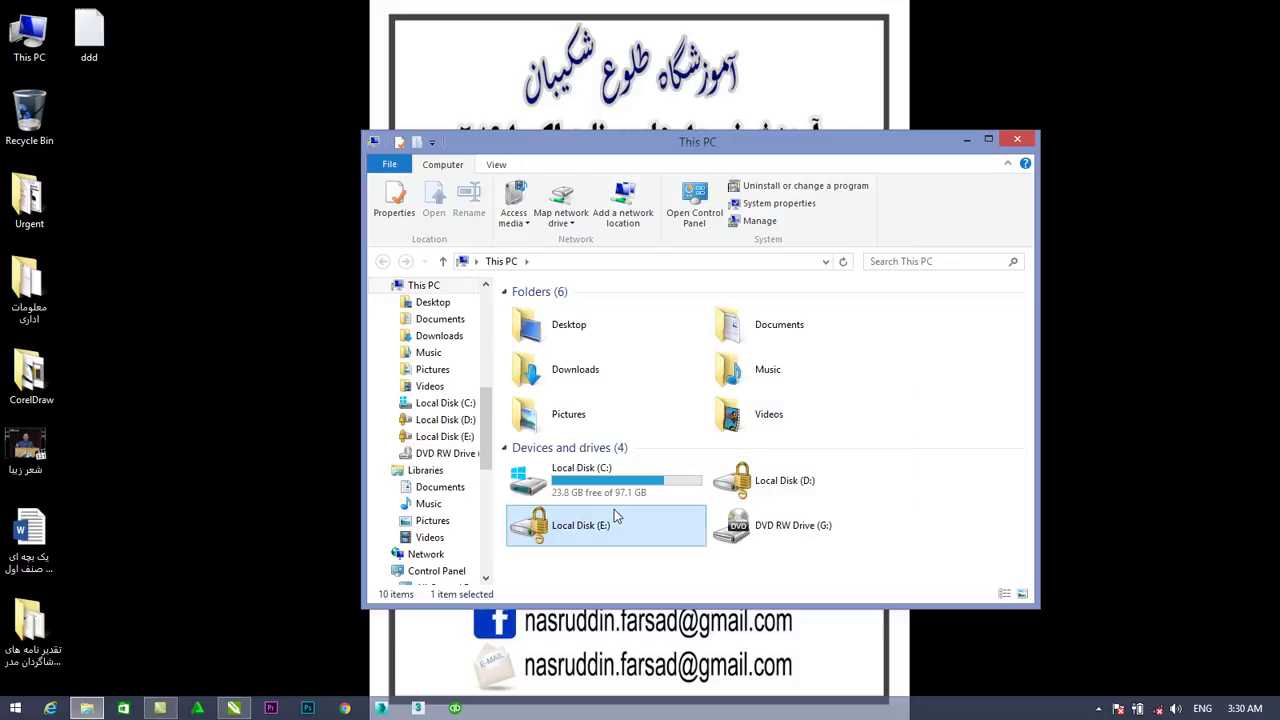
double_click(614, 509)
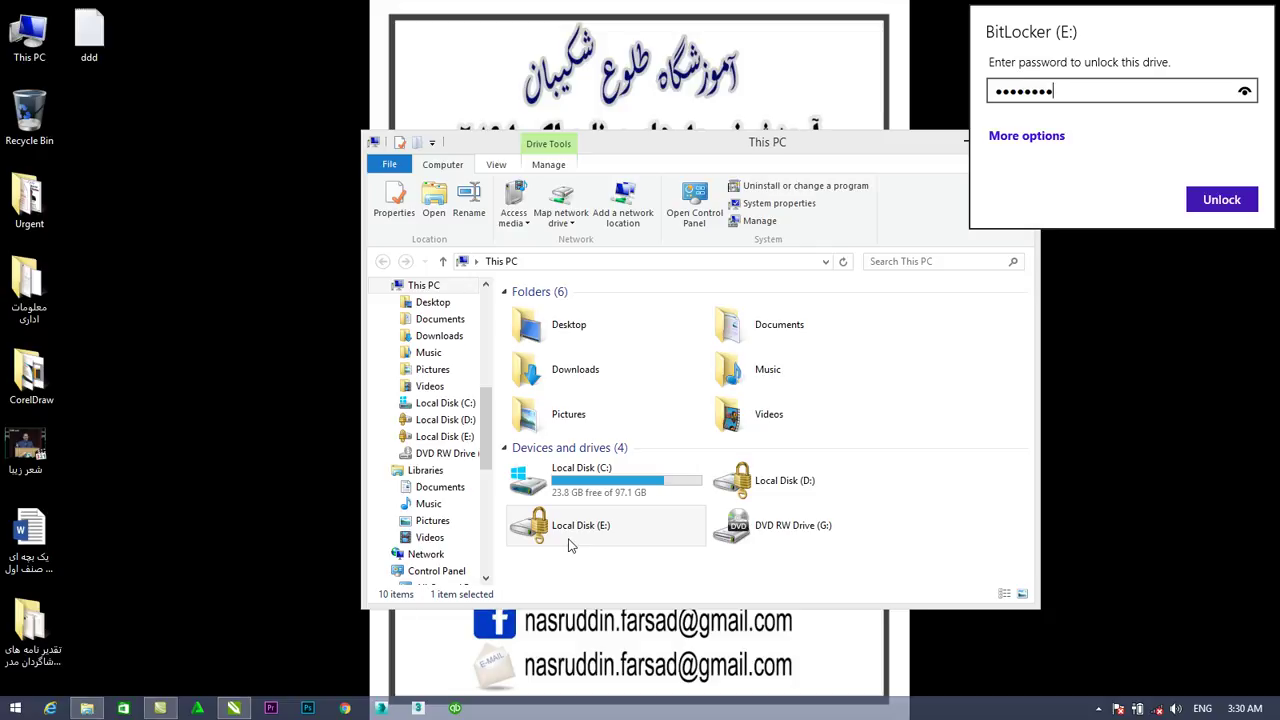
key(Return)
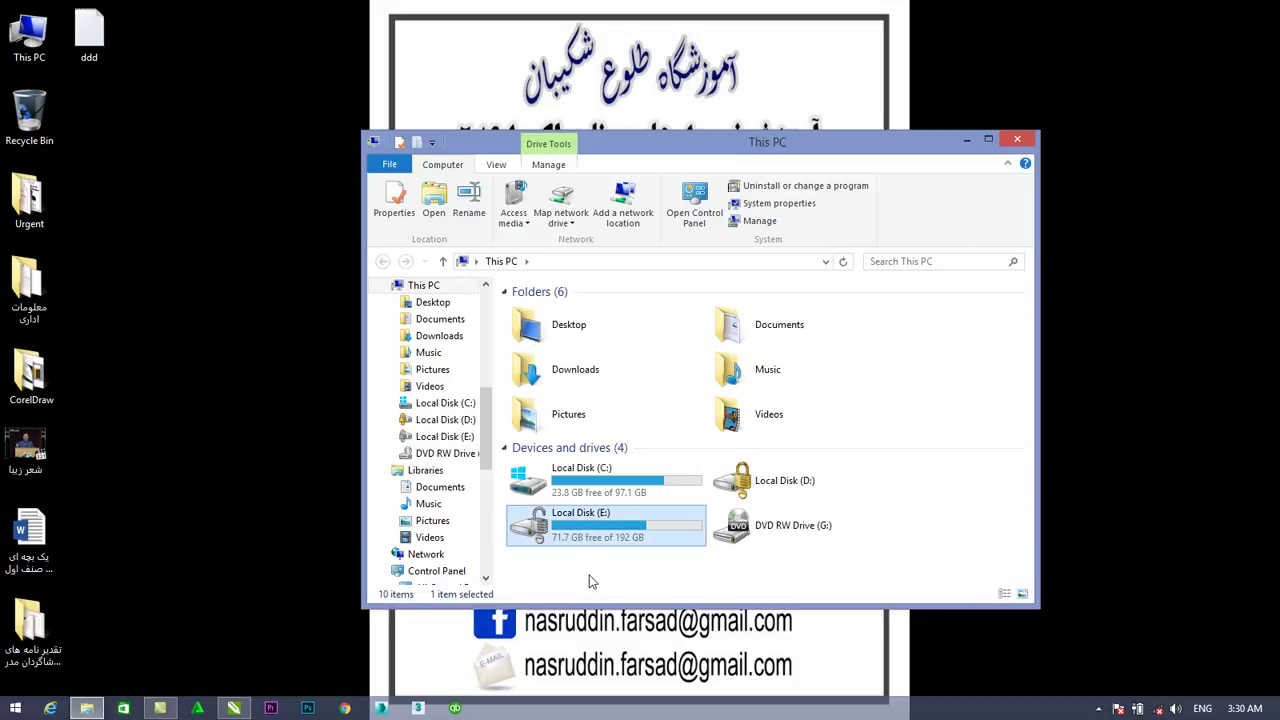
Open the folder path E: > All Tra > Trainings > Photoshop tra > Design photos
double_click(600, 515)
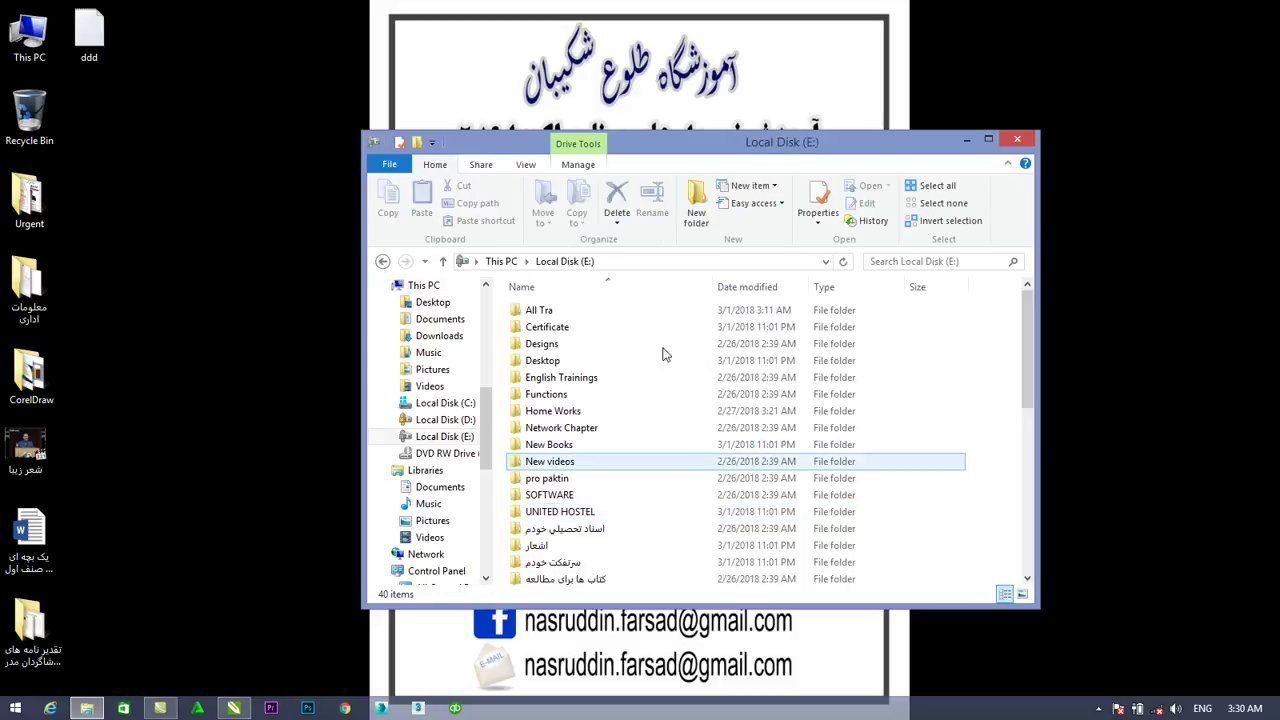
click(576, 310)
double_click(576, 310)
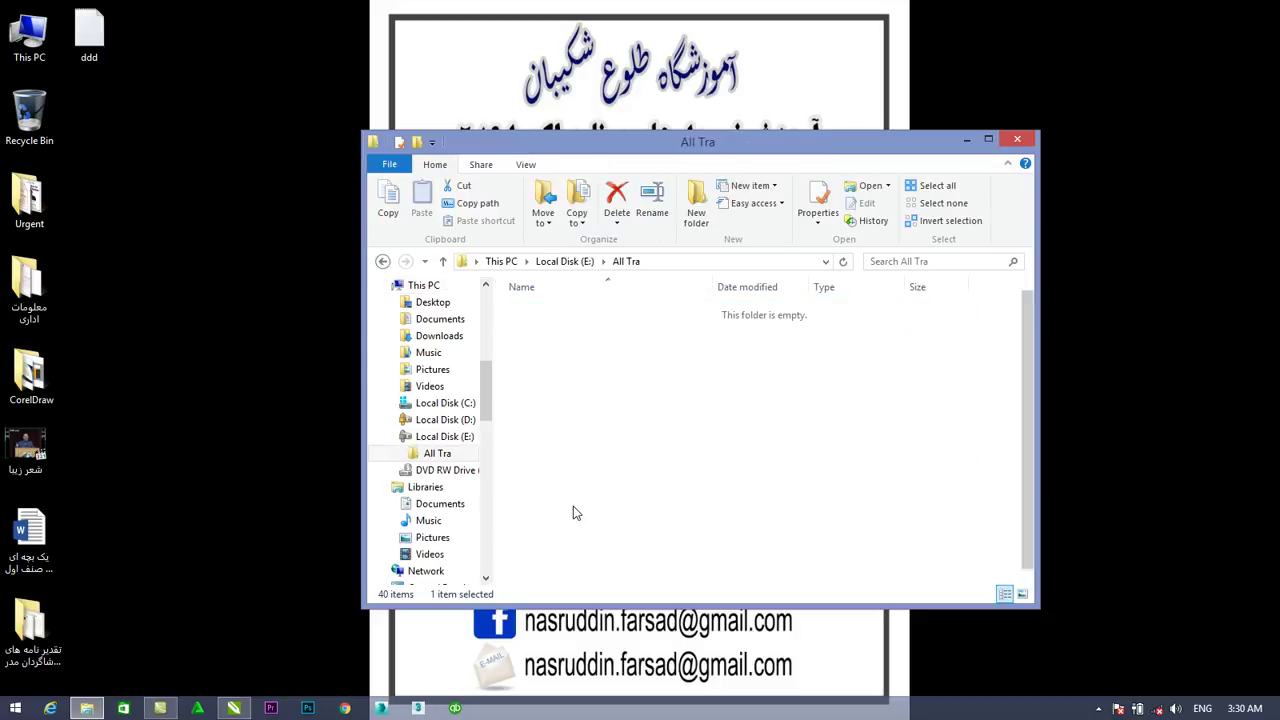
click(546, 547)
double_click(546, 547)
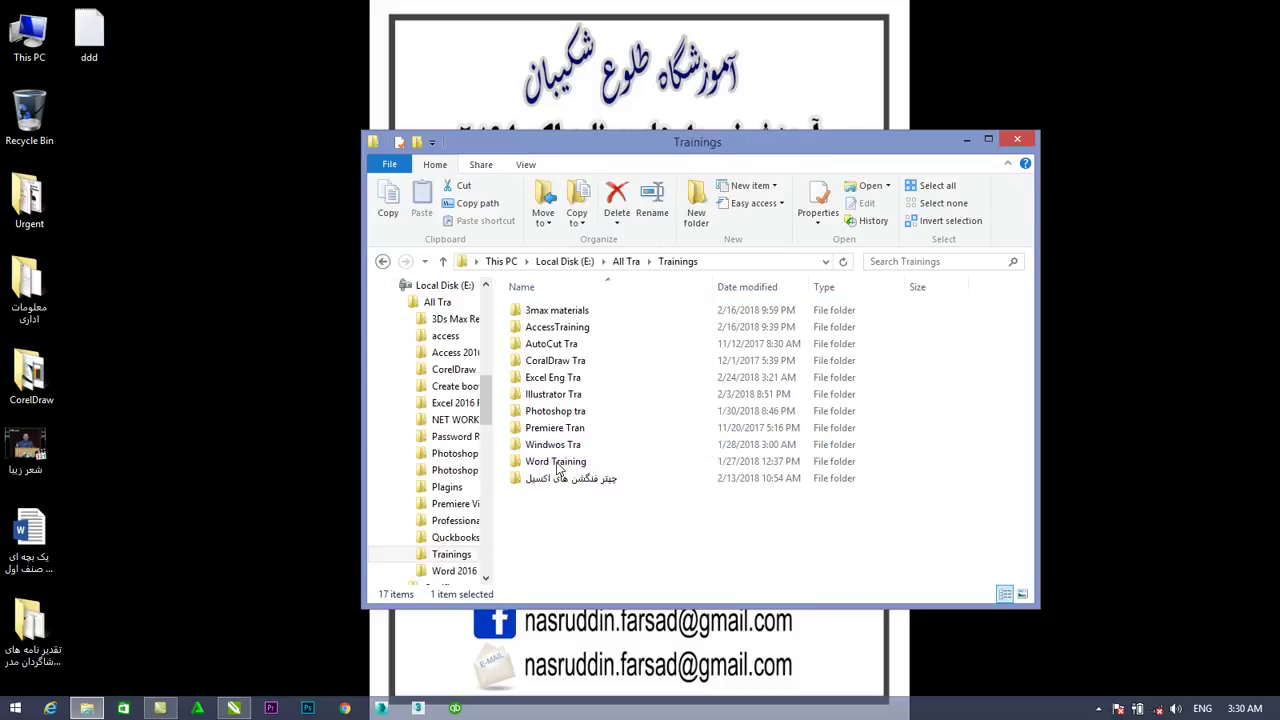
double_click(578, 411)
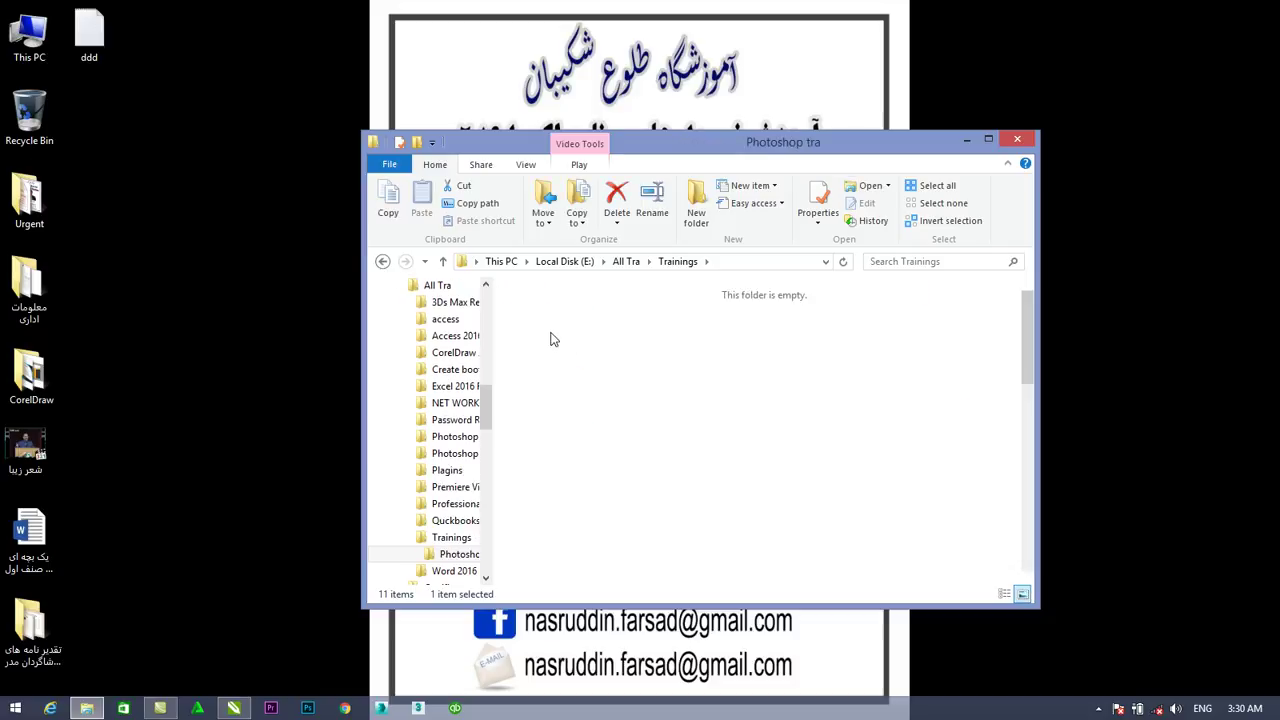
click(537, 345)
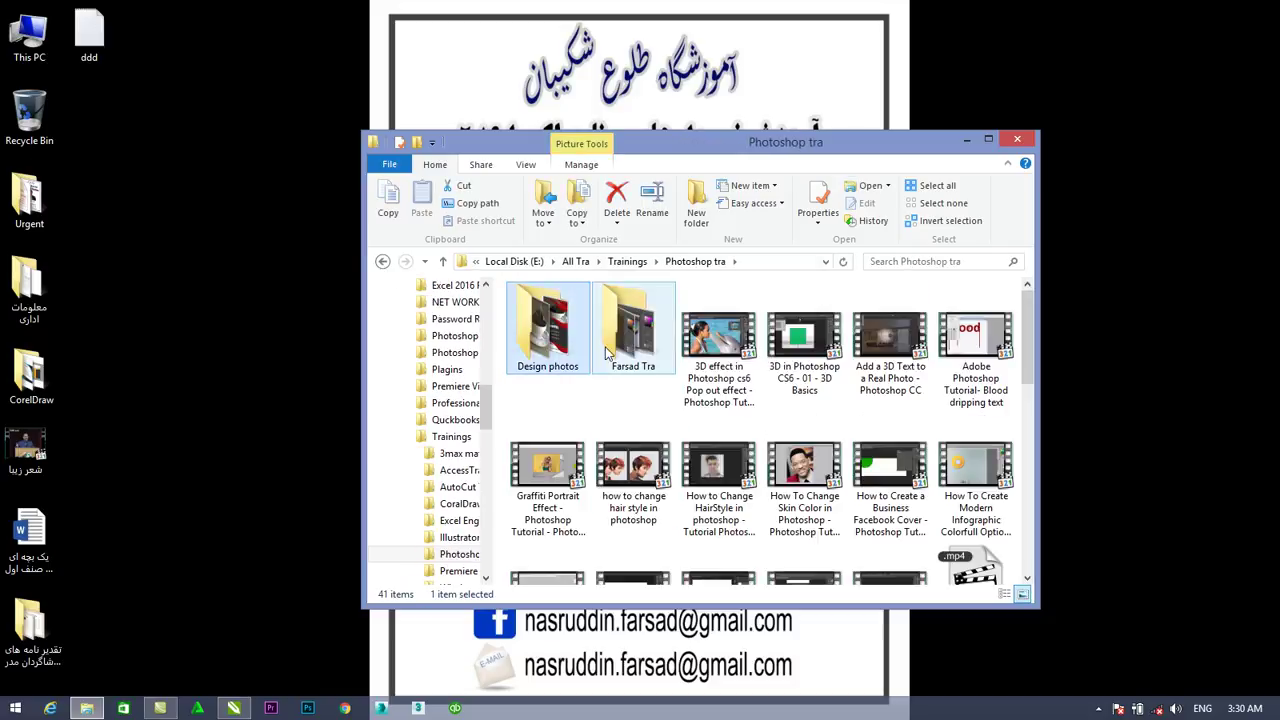
double_click(537, 348)
drag(1033, 346, 1032, 373)
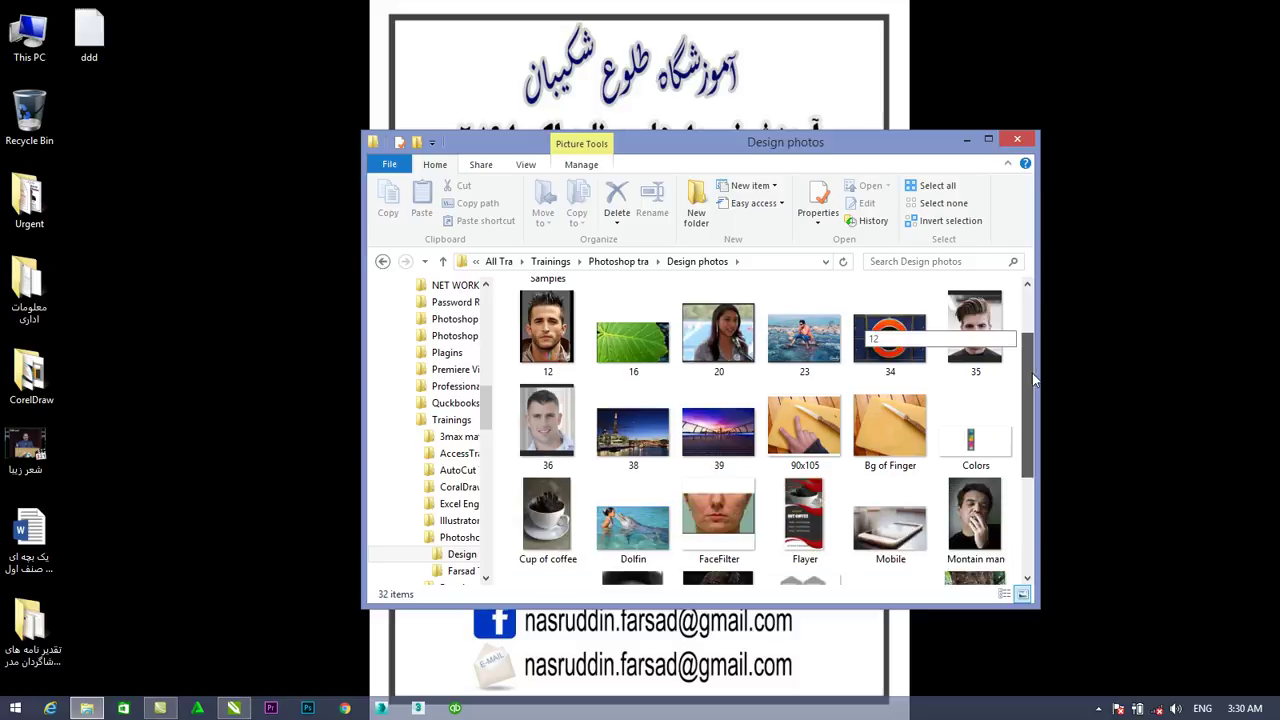
Copy photos 38, 39 and SuperMarket onto the desktop and close the Design photos window
click(626, 430)
drag(625, 429, 206, 415)
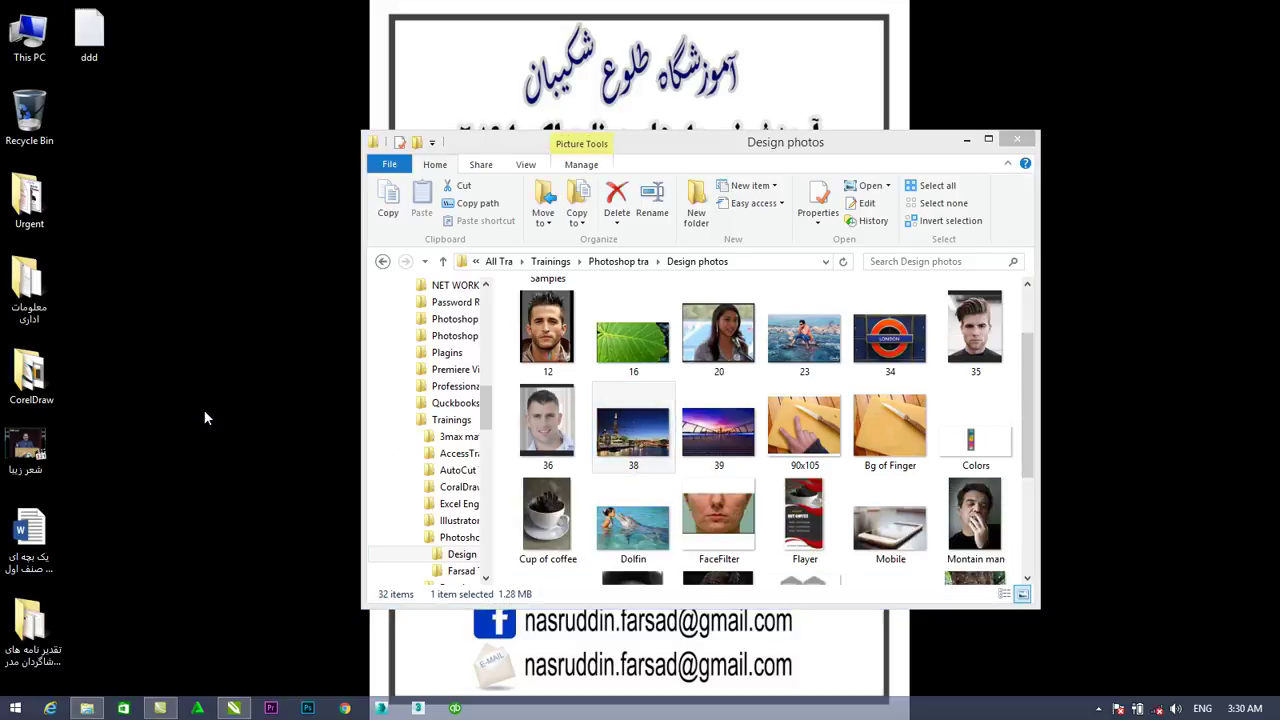
drag(735, 430, 254, 251)
drag(1025, 347, 1042, 428)
click(895, 490)
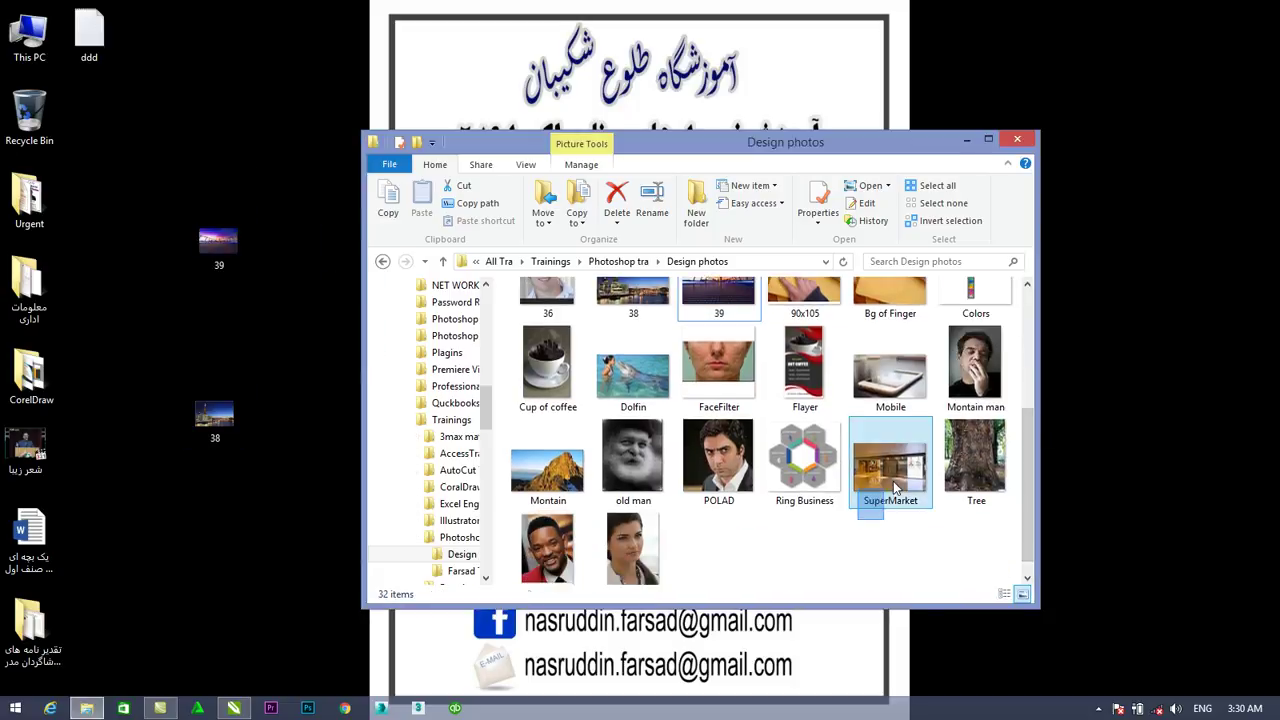
drag(886, 468, 1157, 182)
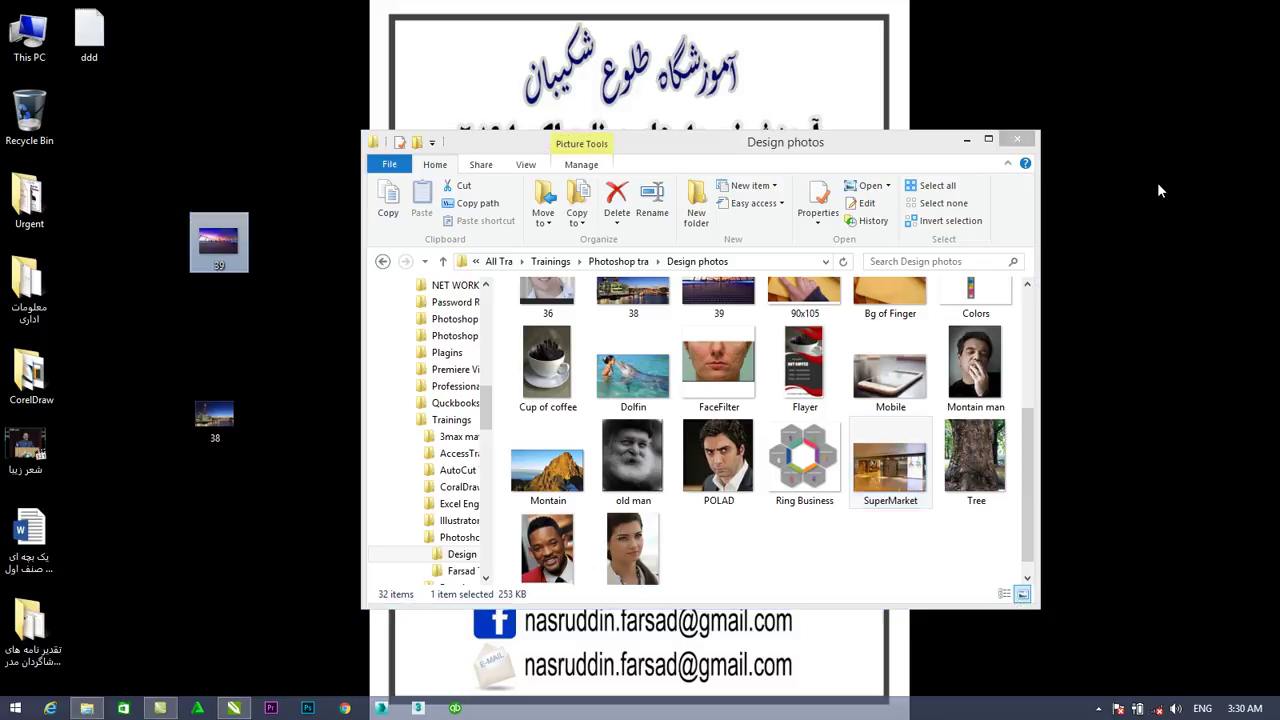
click(1022, 151)
click(1017, 140)
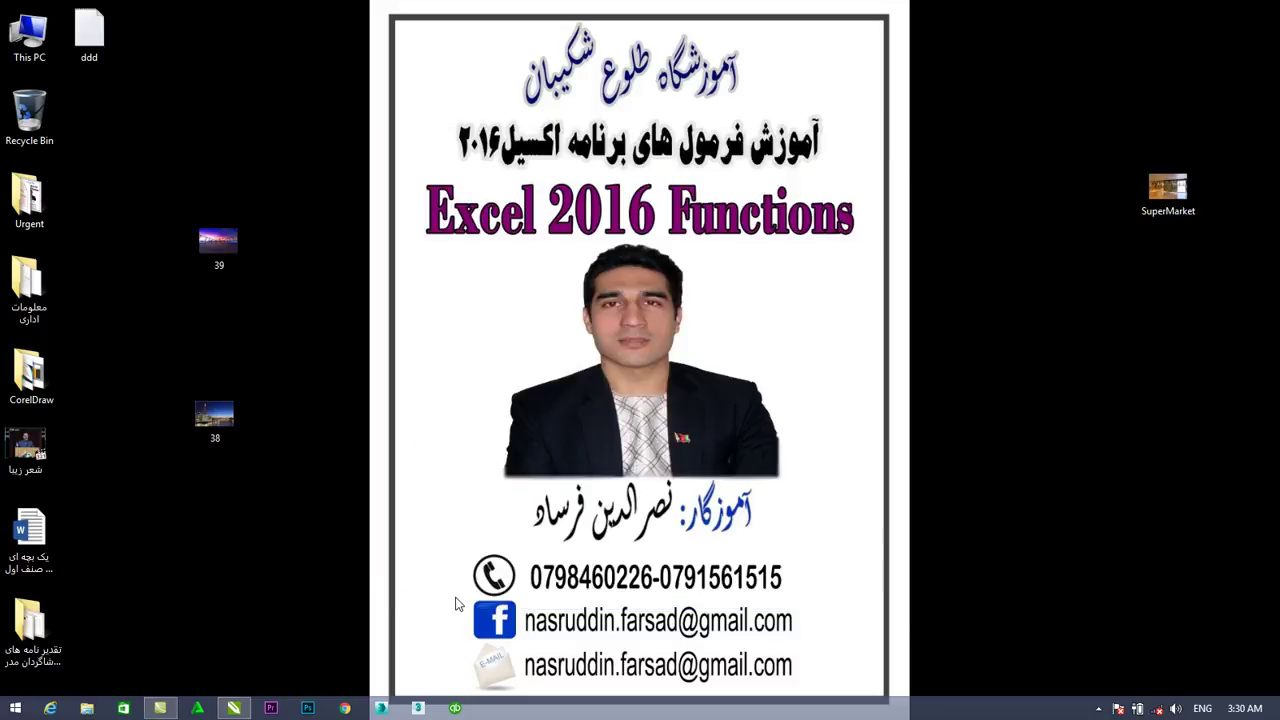
click(236, 705)
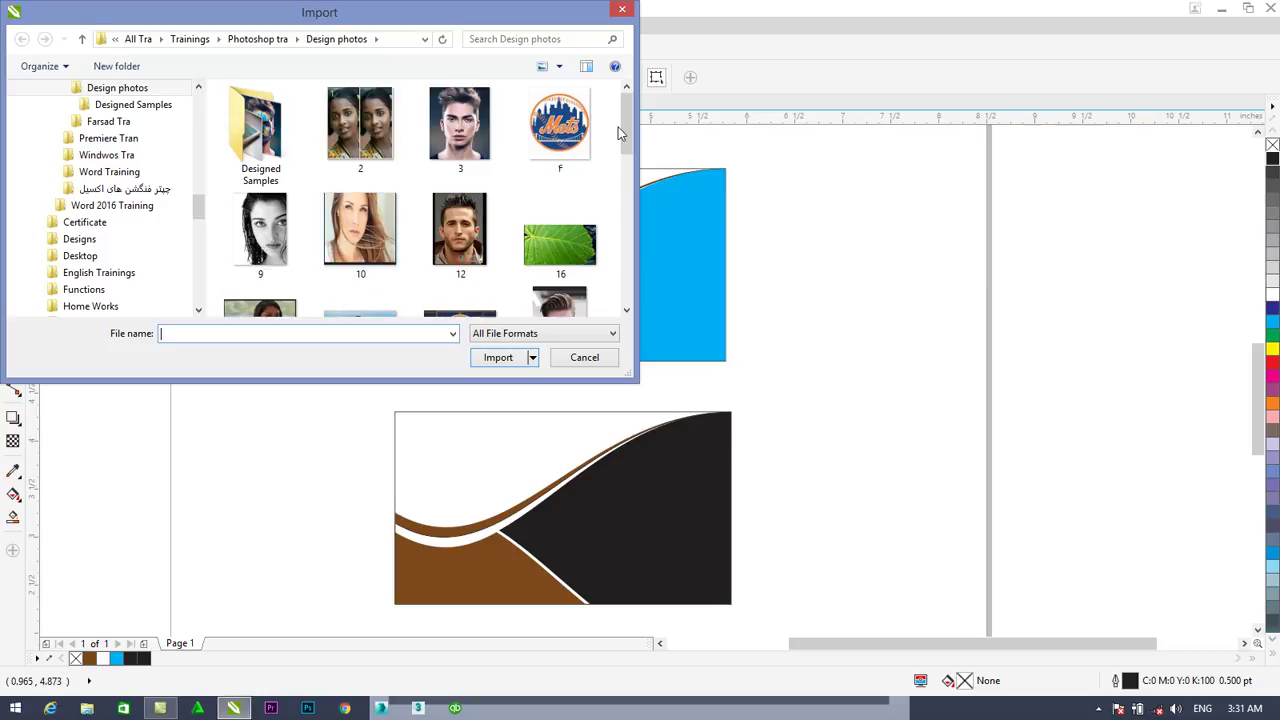
Select photo 38 and SuperMarket in Design photos and import them together
drag(628, 130, 628, 190)
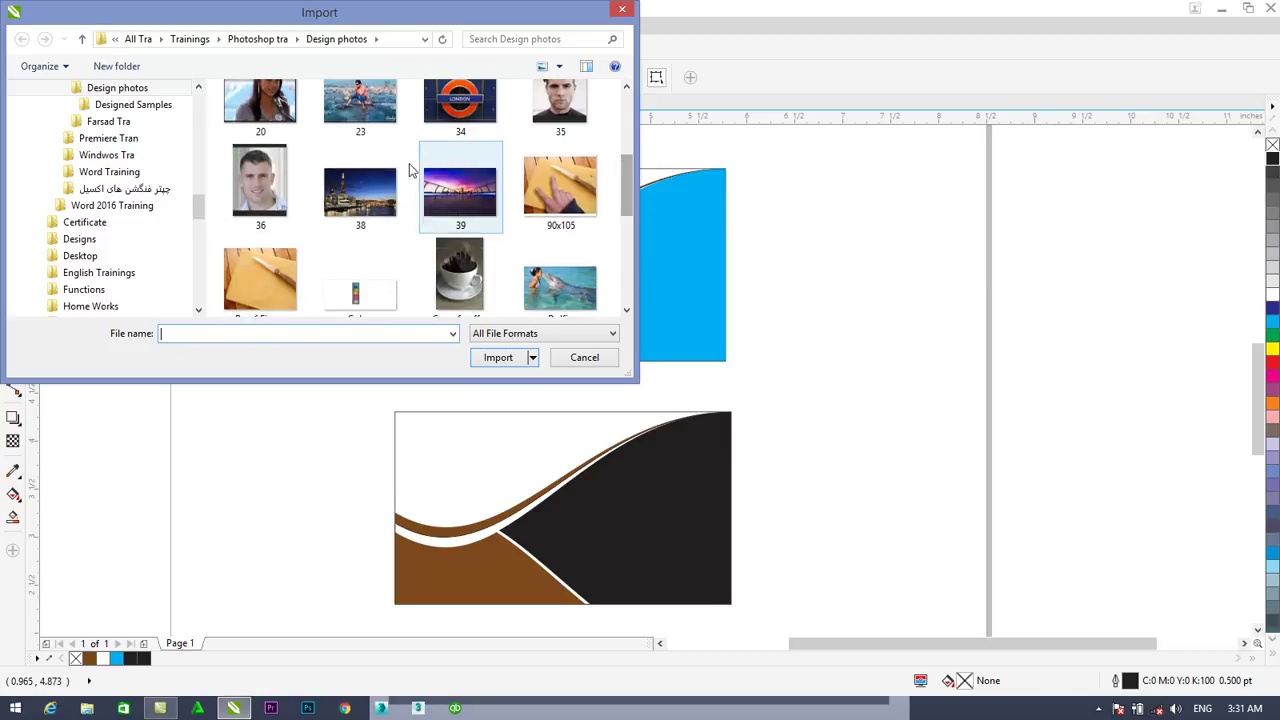
click(351, 192)
drag(628, 187, 641, 244)
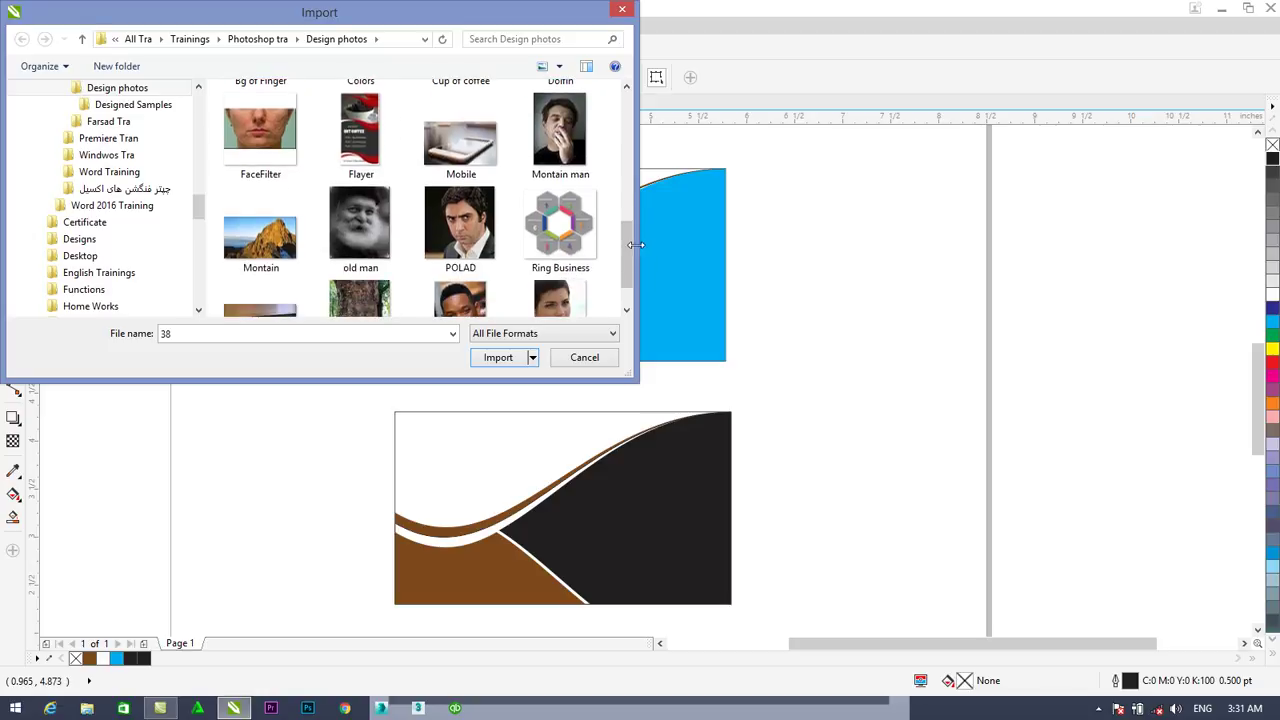
ctrl+click(284, 310)
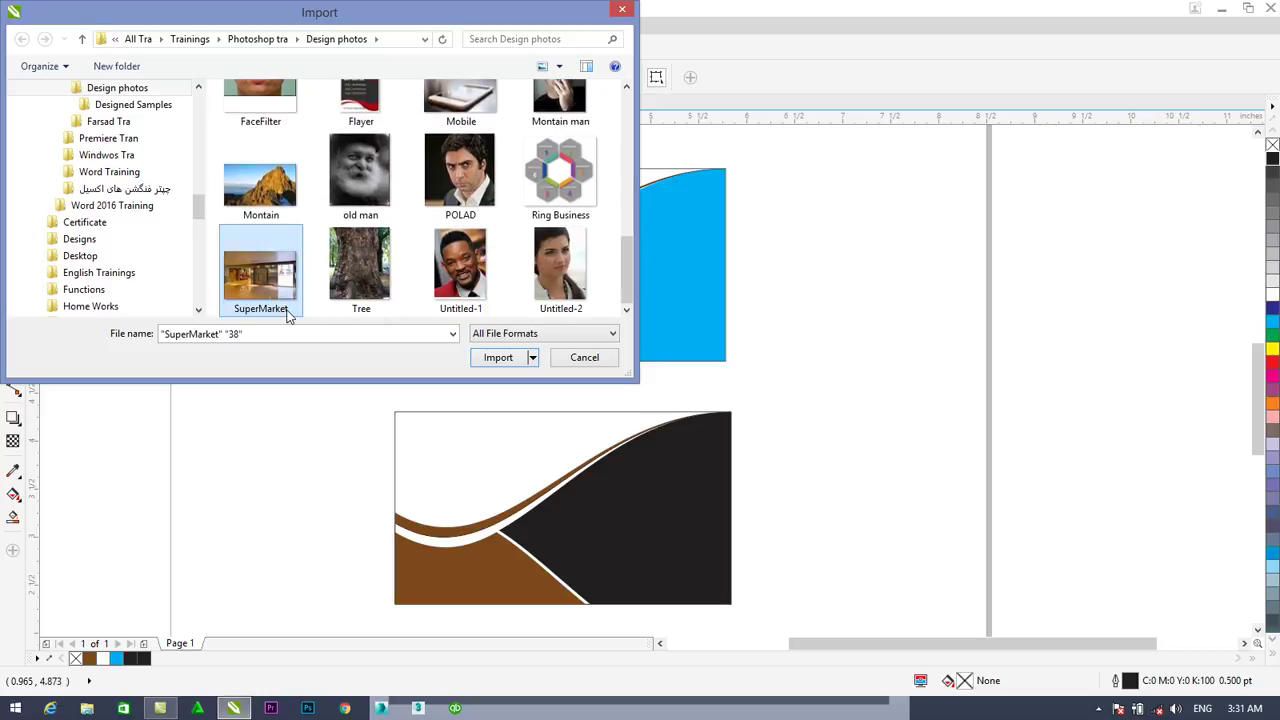
click(500, 357)
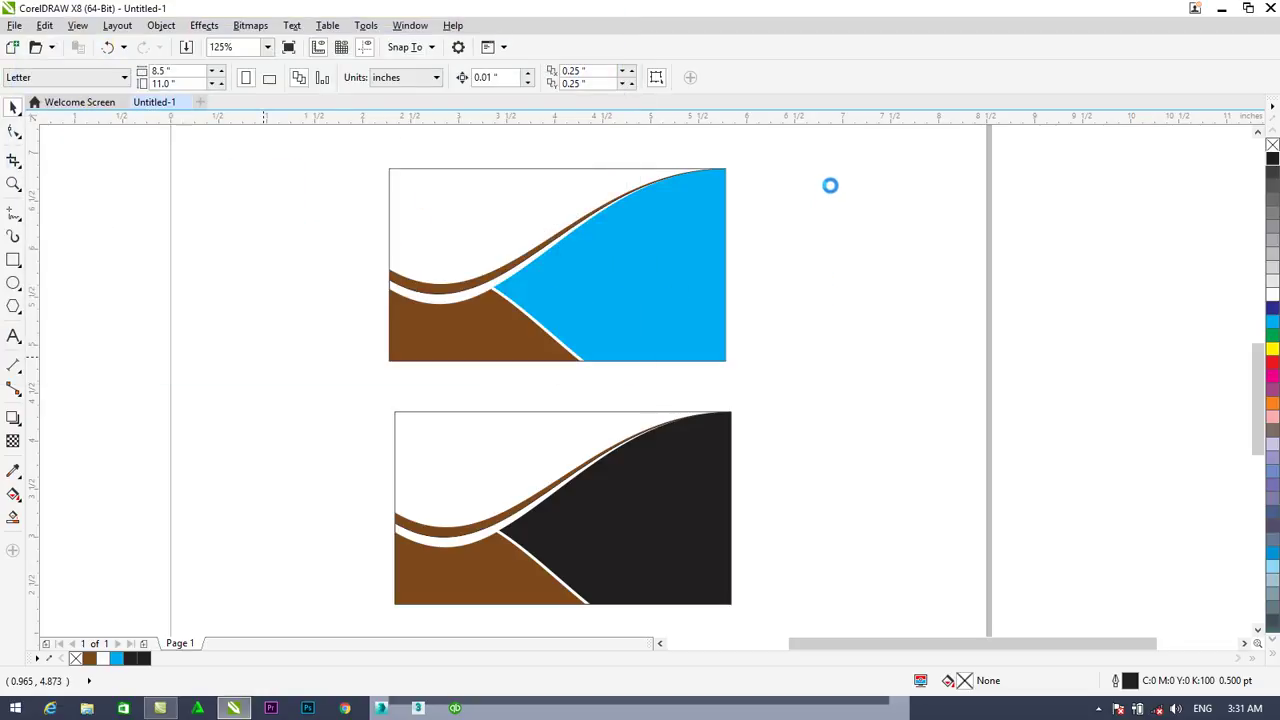
Place the skyline photo 38 and the SuperMarket photo to the right of the two cards
drag(825, 180, 993, 290)
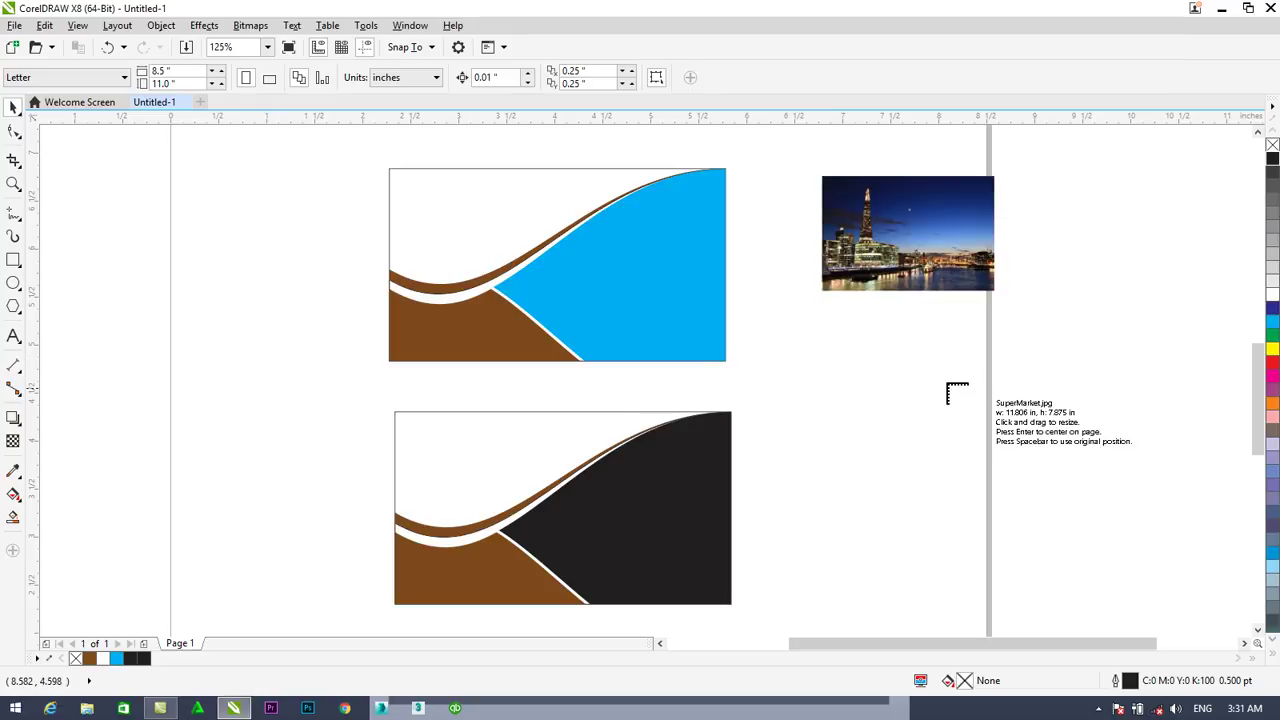
drag(832, 380, 1050, 500)
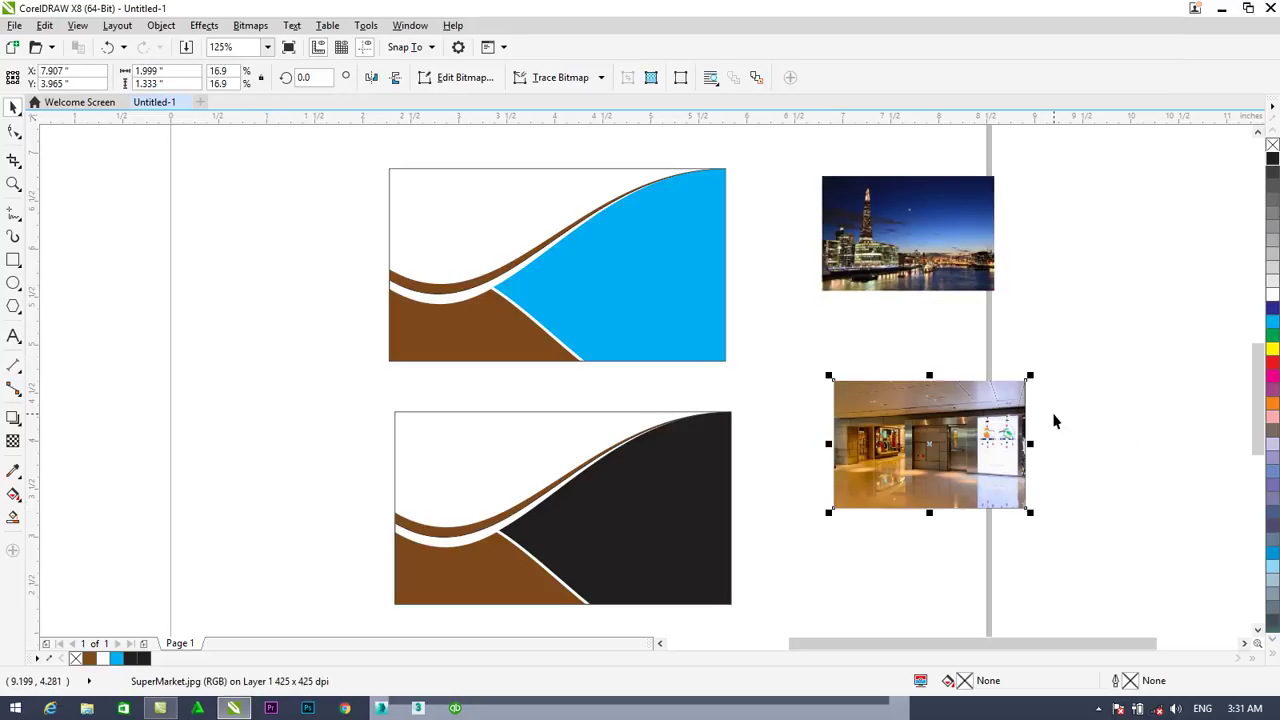
click(654, 300)
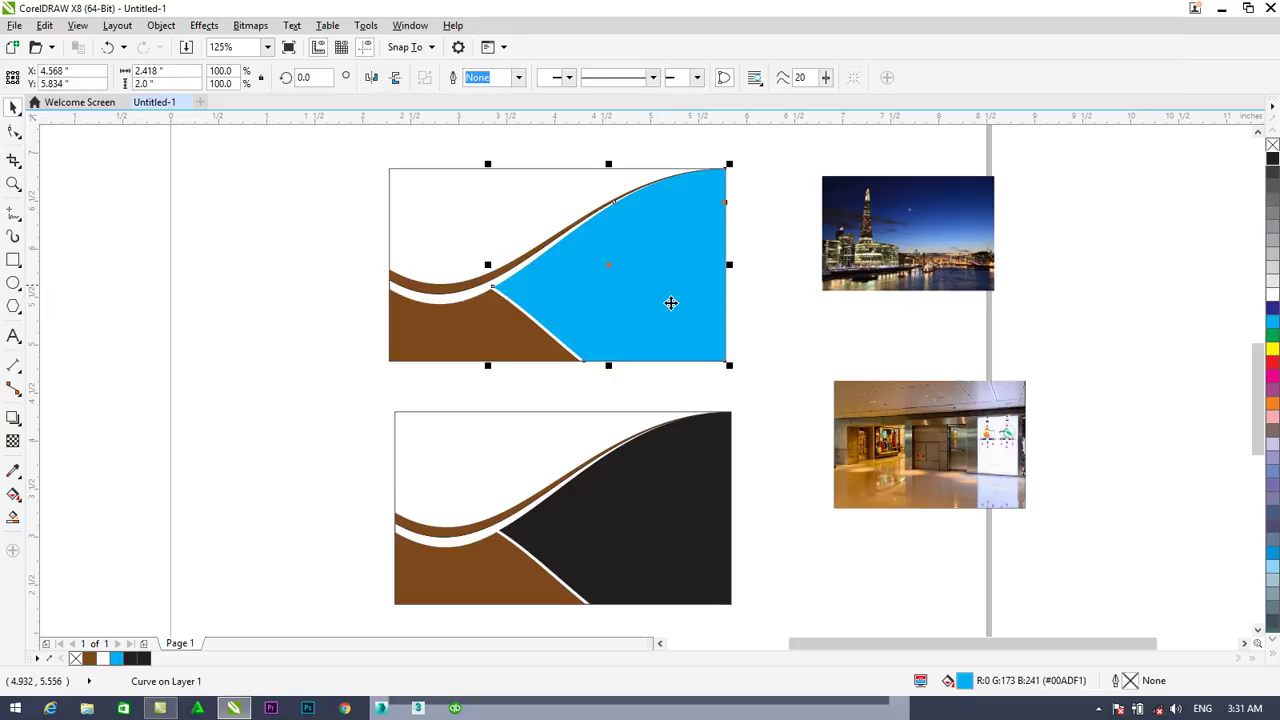
click(941, 440)
PowerClip the SuperMarket photo inside the upper card's blue wave shape
right_click(941, 440)
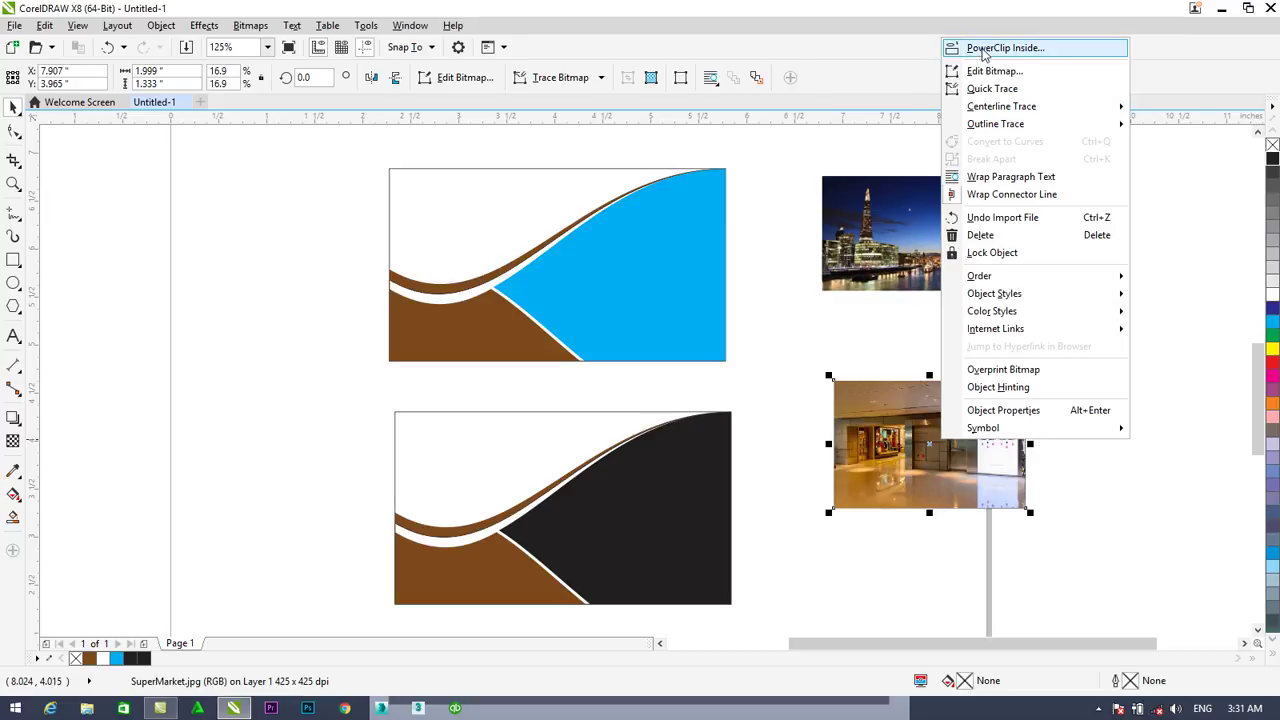
click(1004, 48)
click(633, 291)
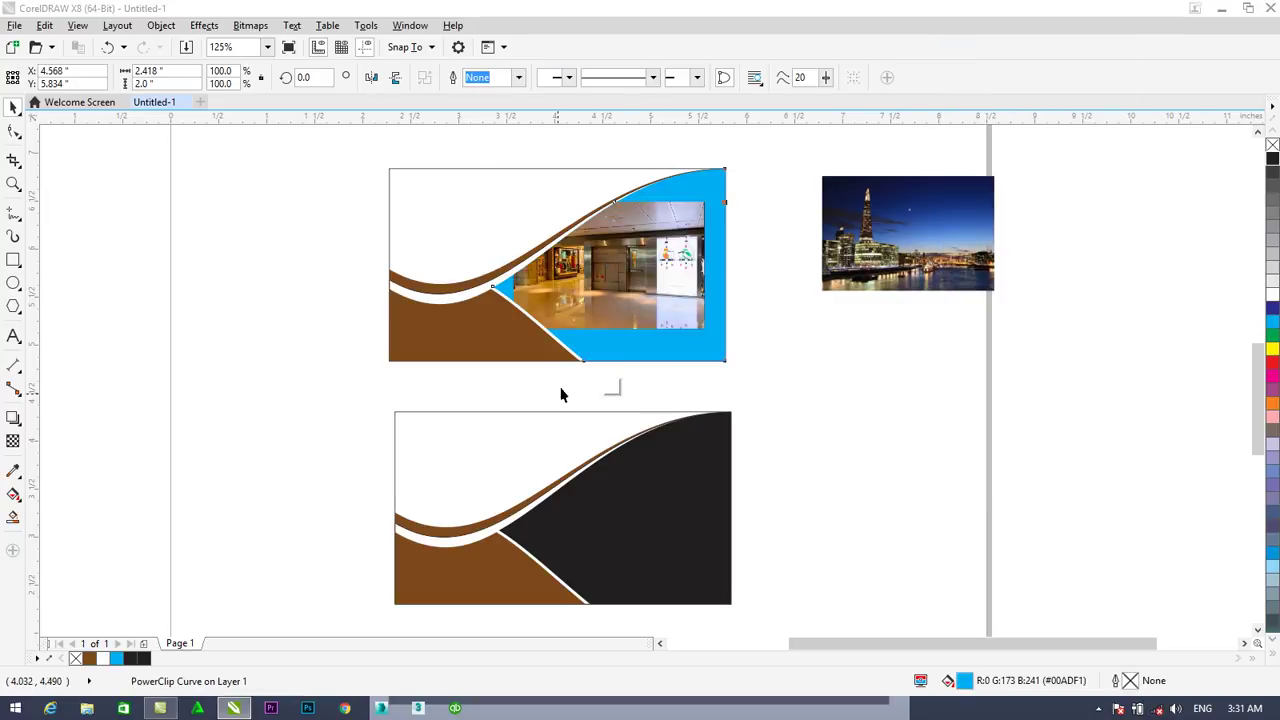
Stretch the clipped photo to cover the whole wave area, then finish PowerClip editing
click(567, 386)
drag(709, 265, 727, 266)
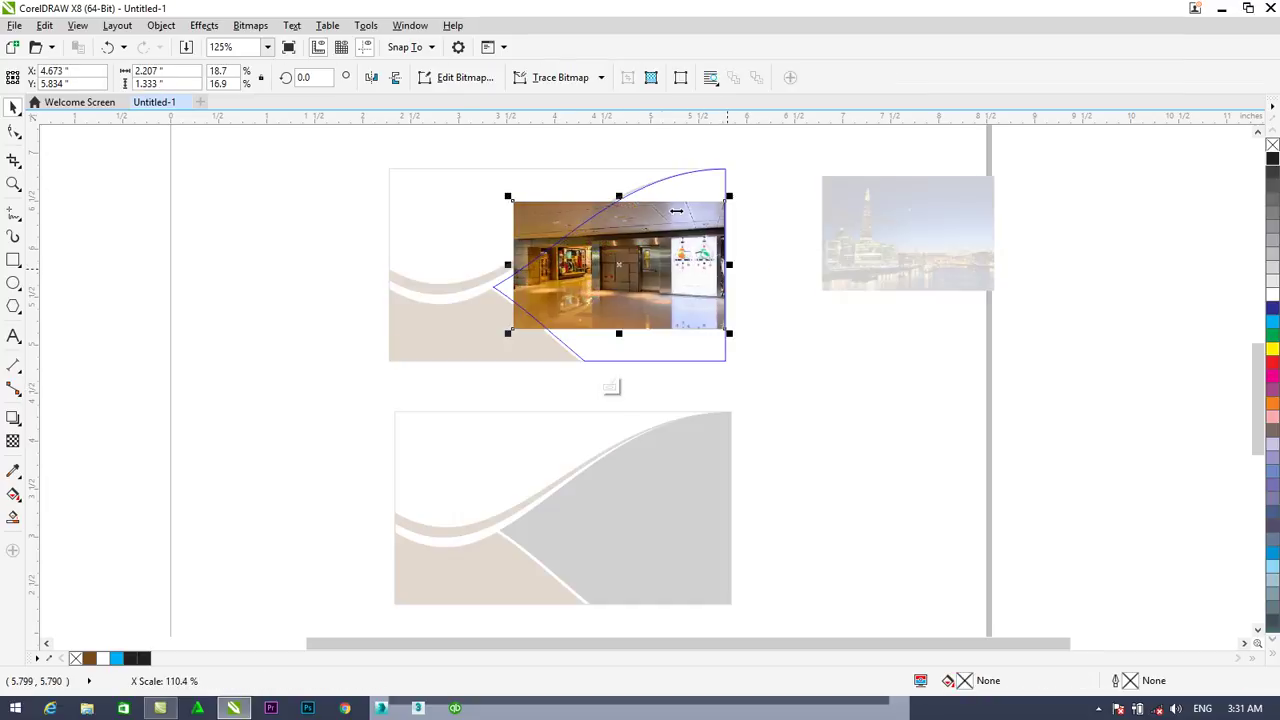
drag(619, 199, 627, 164)
drag(619, 333, 619, 364)
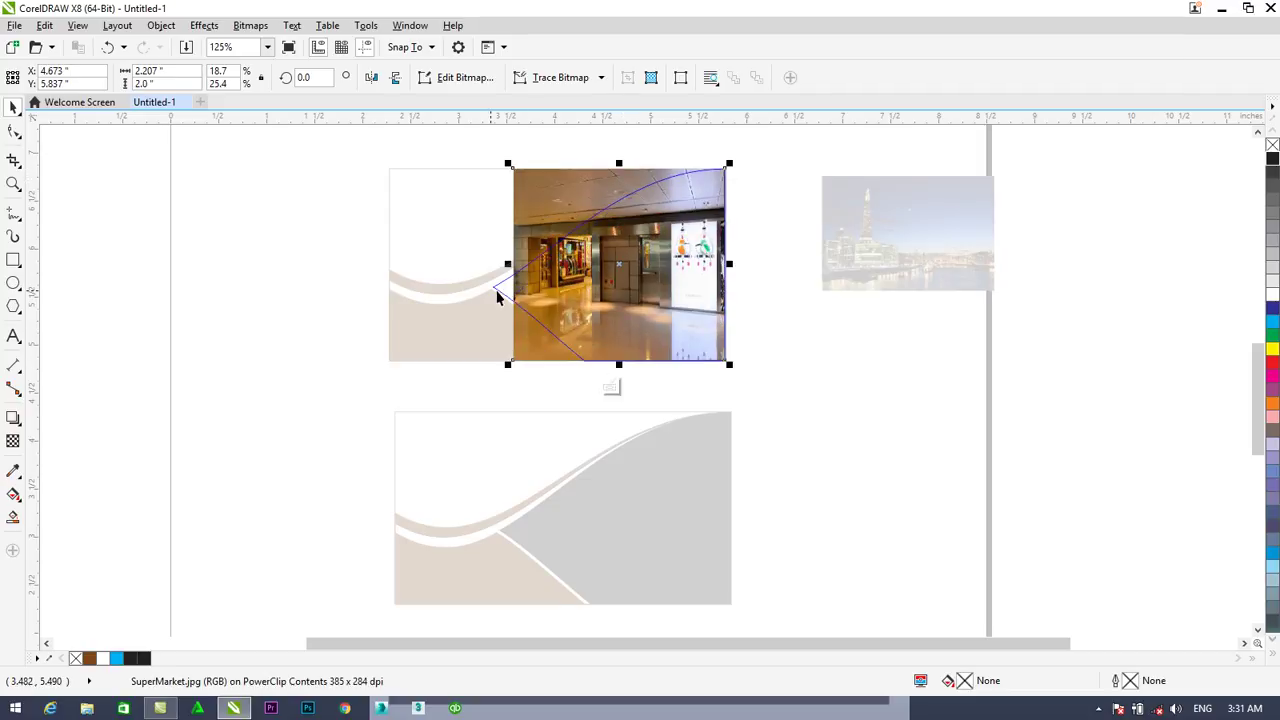
drag(504, 264, 487, 268)
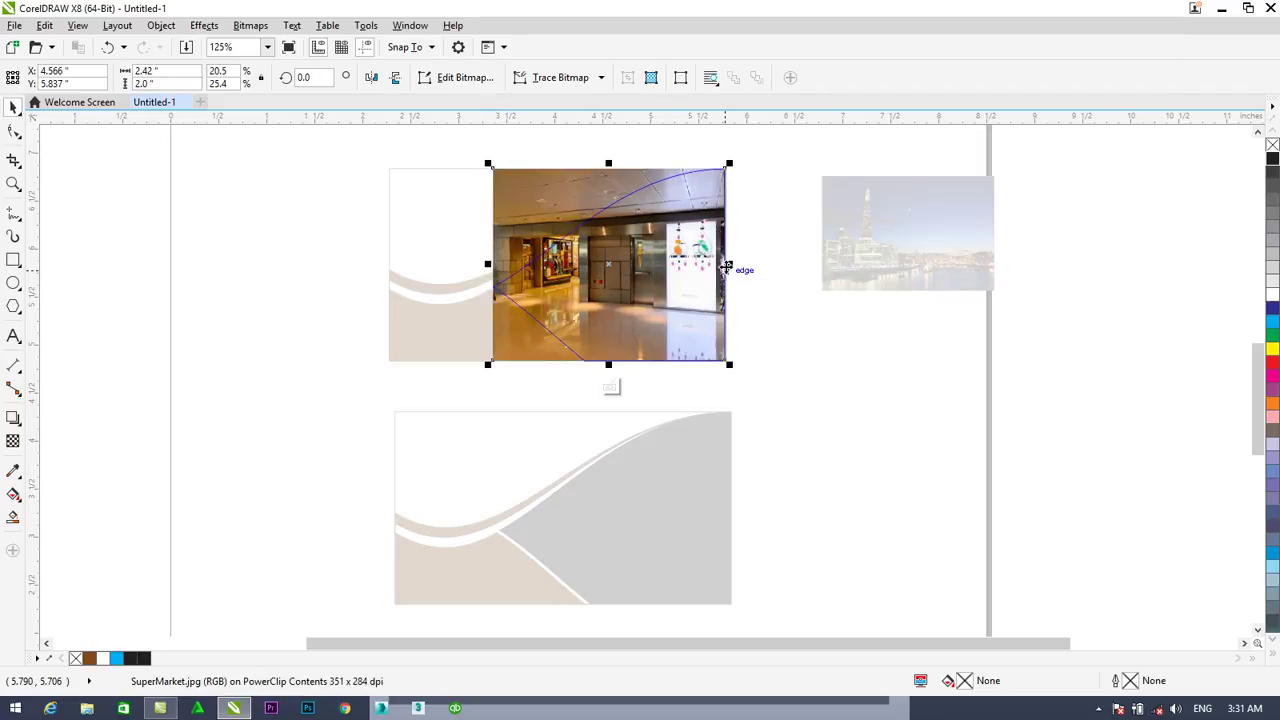
mouse_move(731, 264)
mouse_down()
mouse_move(748, 272)
mouse_move(736, 264)
mouse_up()
click(657, 294)
click(664, 284)
drag(731, 264, 752, 258)
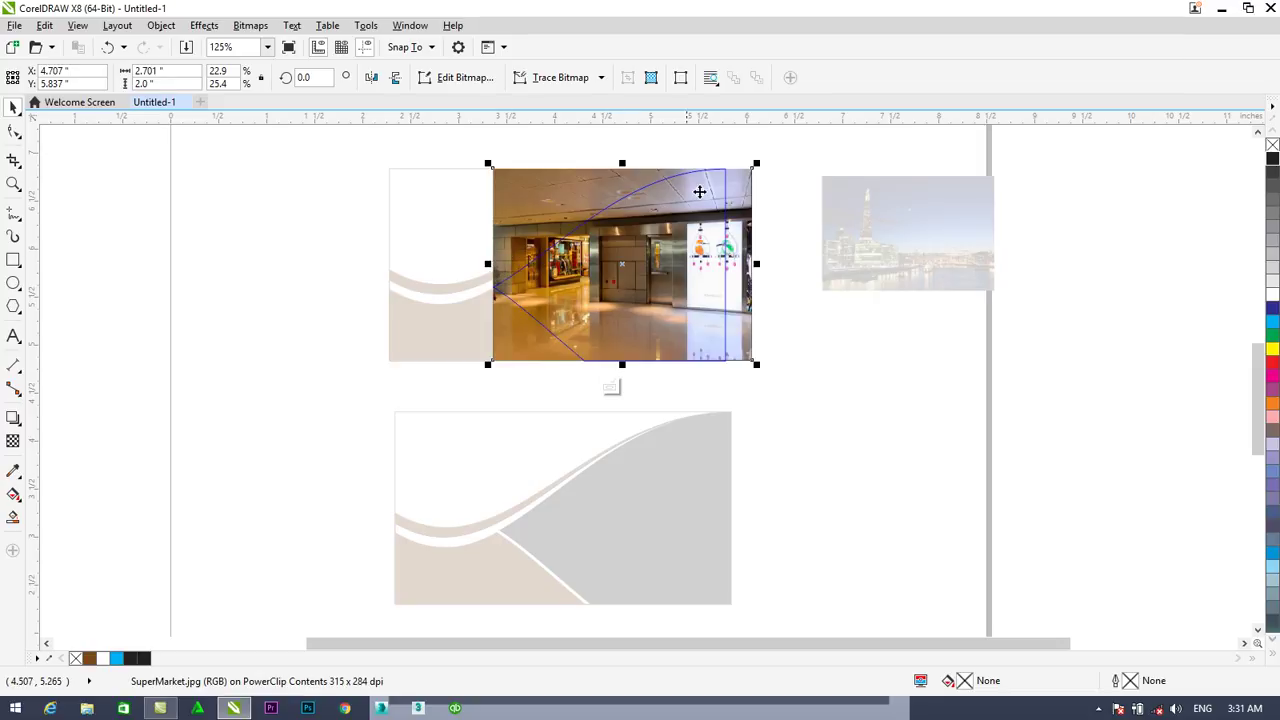
click(611, 387)
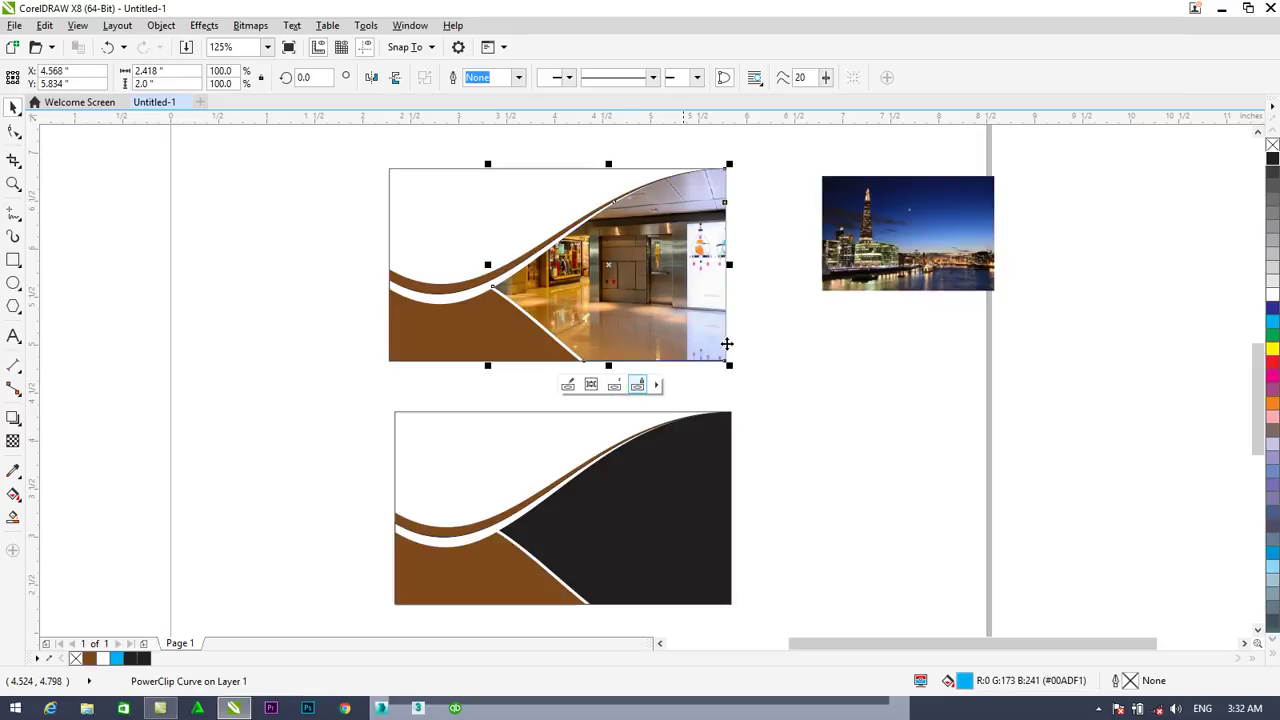
click(783, 360)
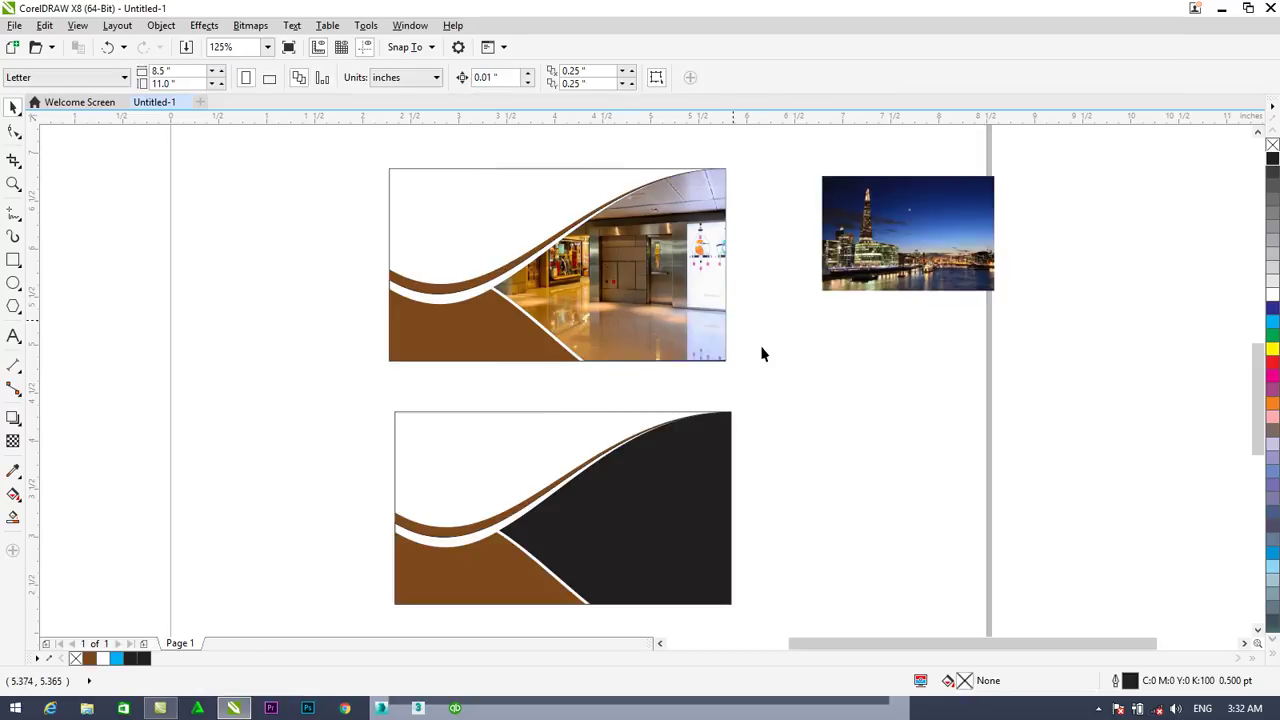
Smart Fill the dark card's top-left region above the brown swoosh with blue (#00ADF1)
click(497, 461)
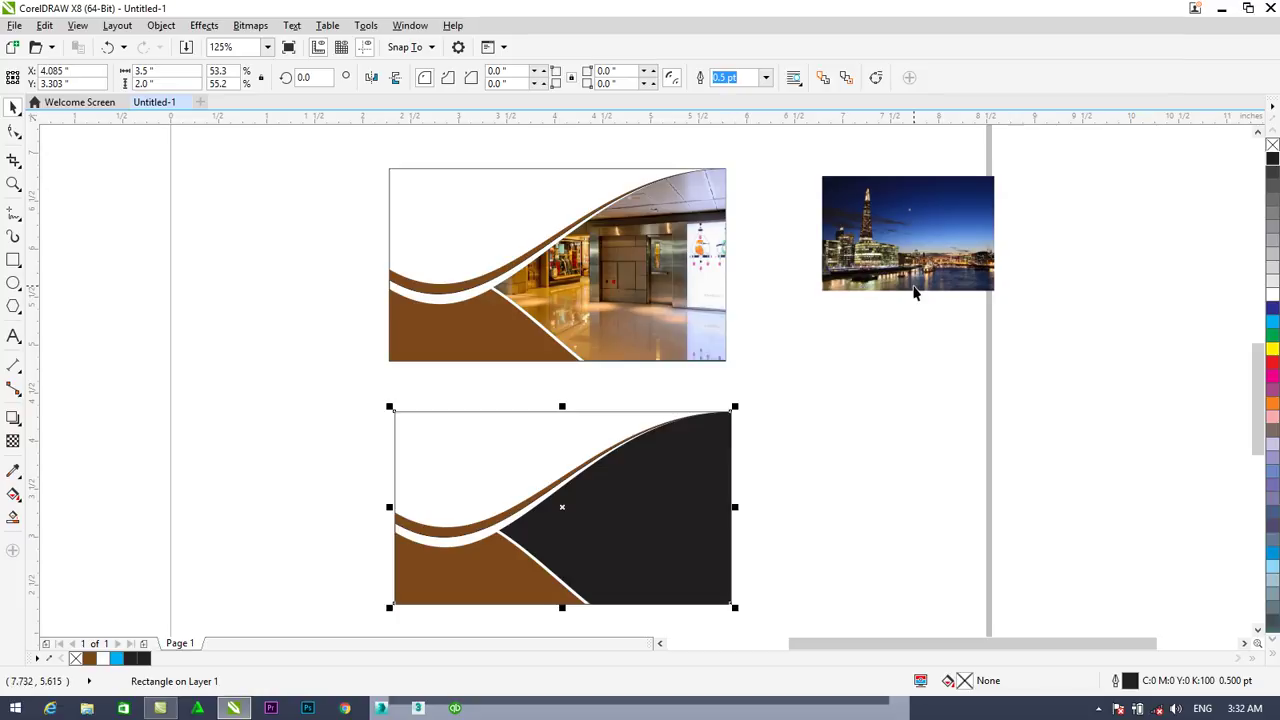
click(915, 287)
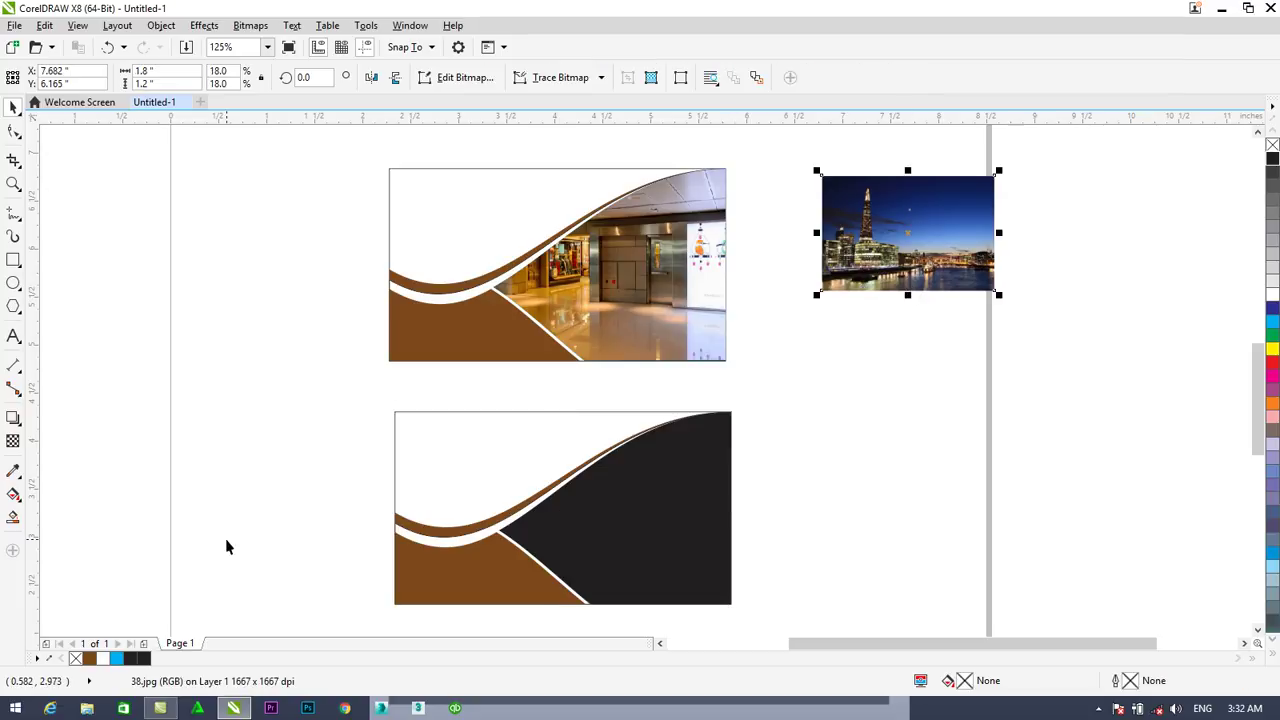
click(13, 517)
click(499, 445)
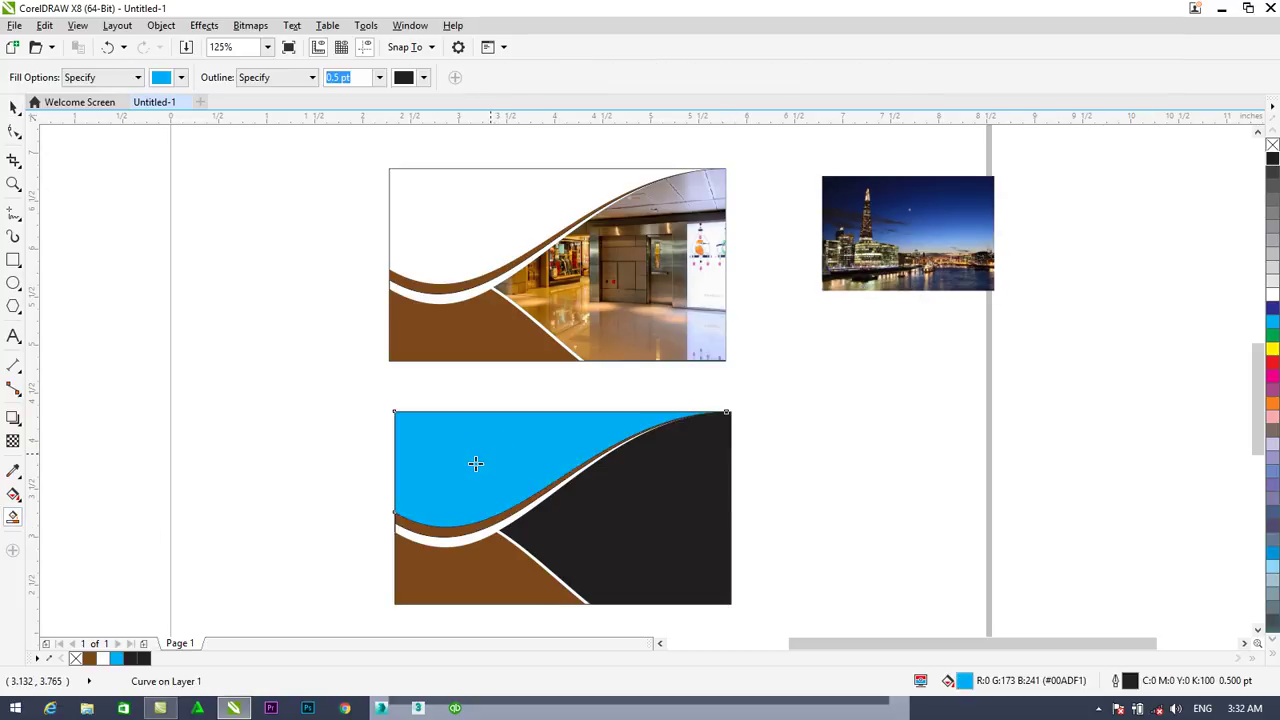
click(13, 107)
click(402, 416)
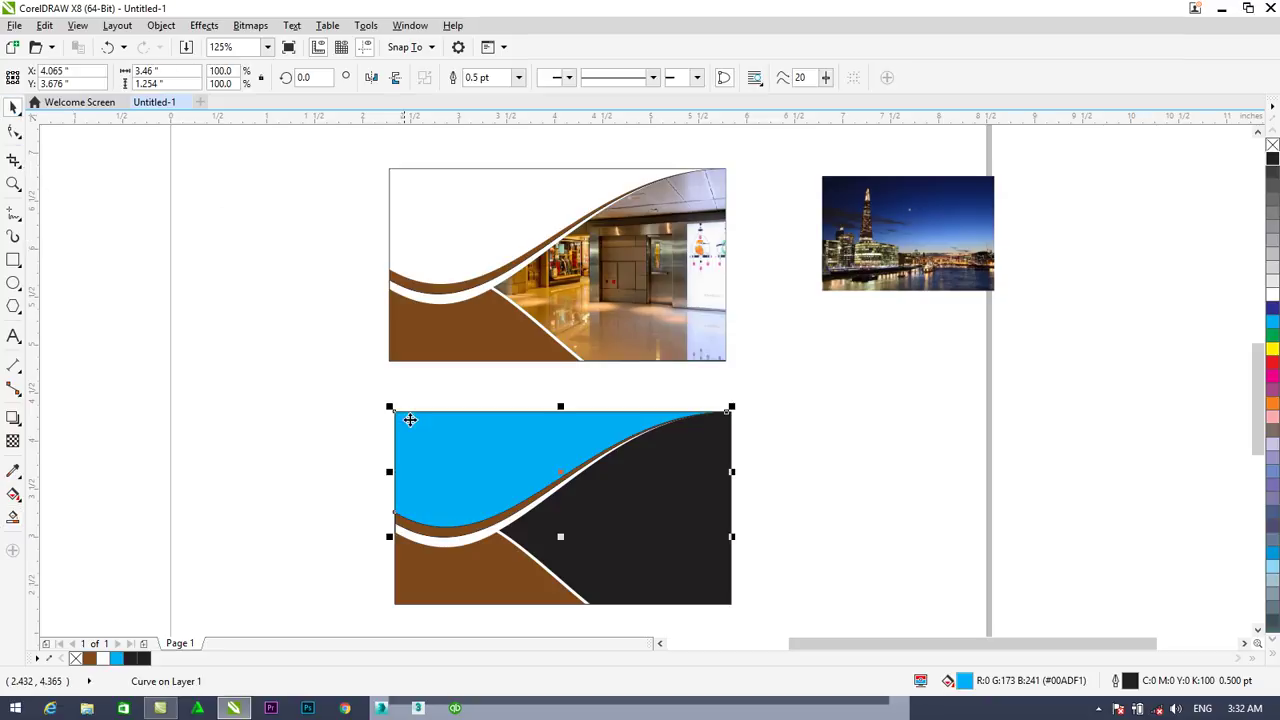
drag(419, 431, 415, 400)
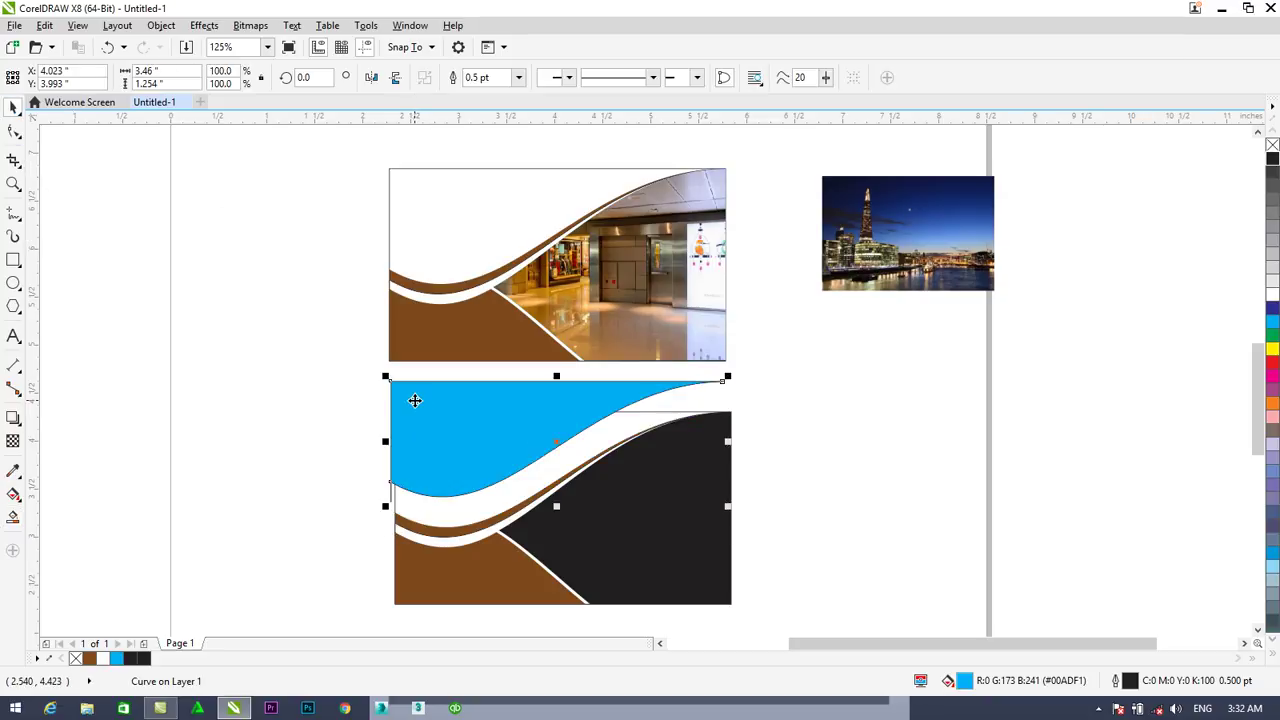
key(ctrl+z)
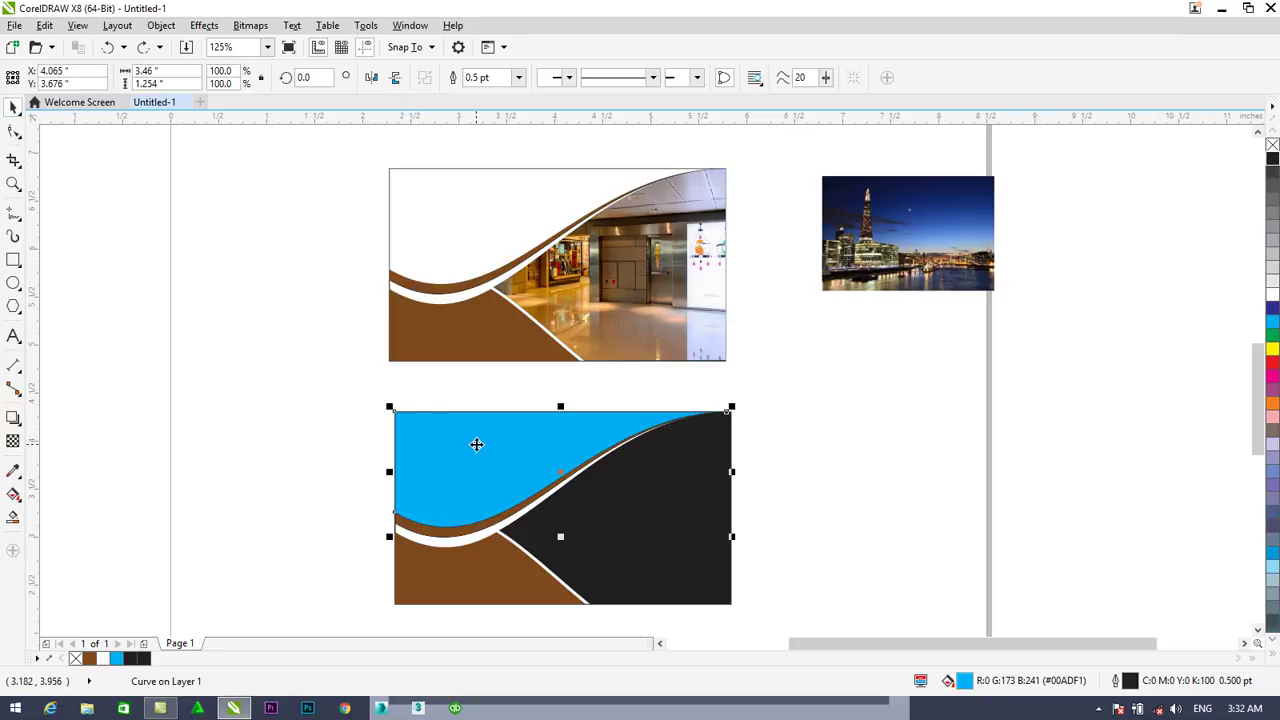
click(818, 476)
click(489, 483)
click(897, 218)
right_click(879, 227)
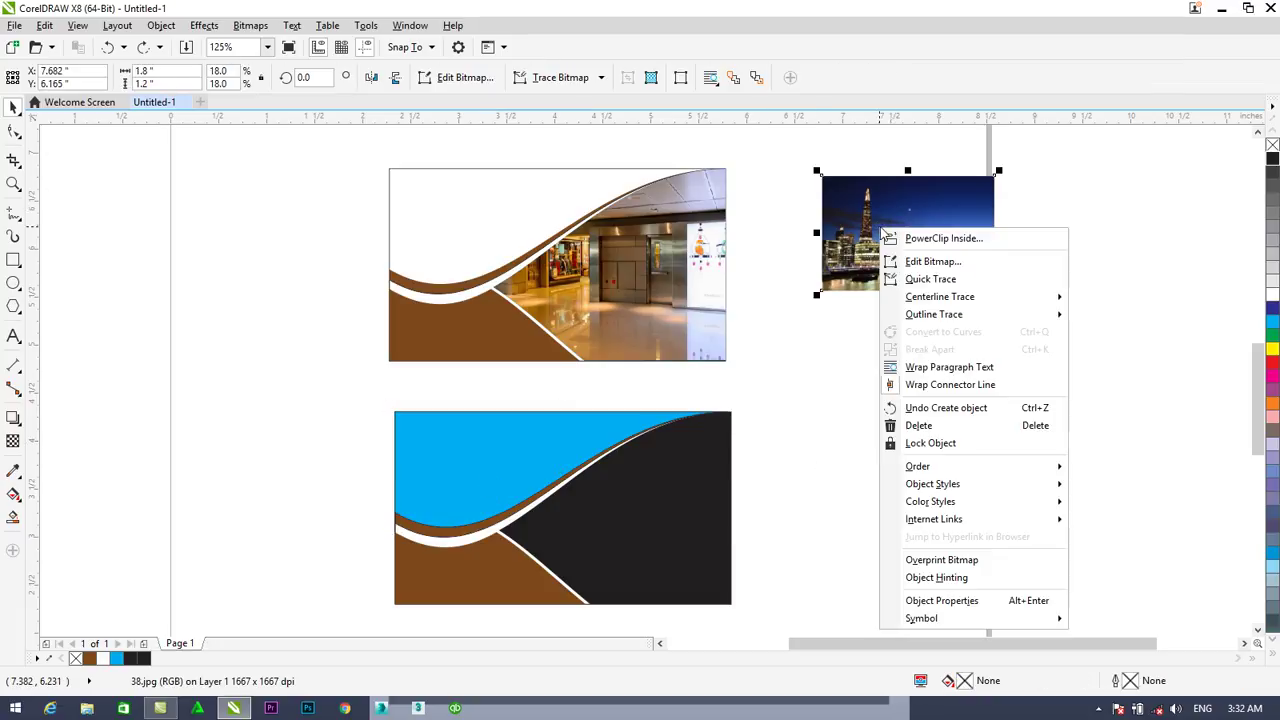
click(912, 237)
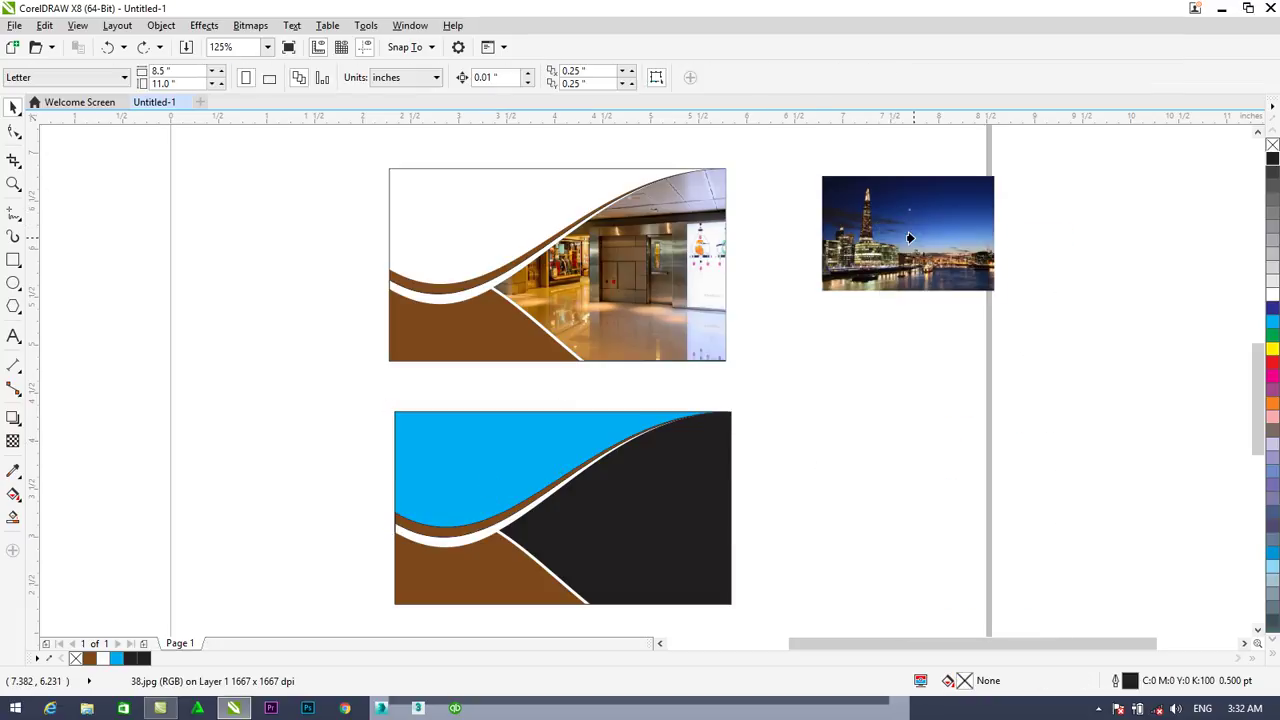
click(474, 467)
click(521, 558)
click(517, 452)
drag(475, 472, 394, 471)
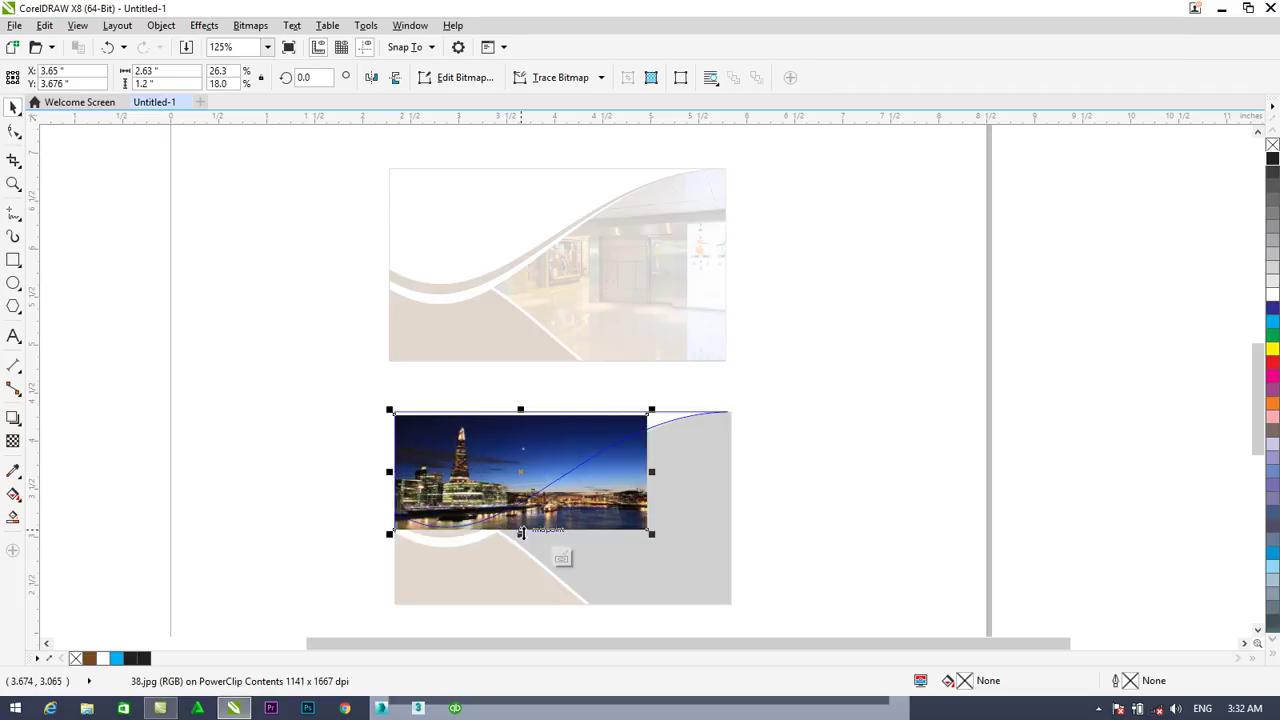
drag(652, 470, 713, 457)
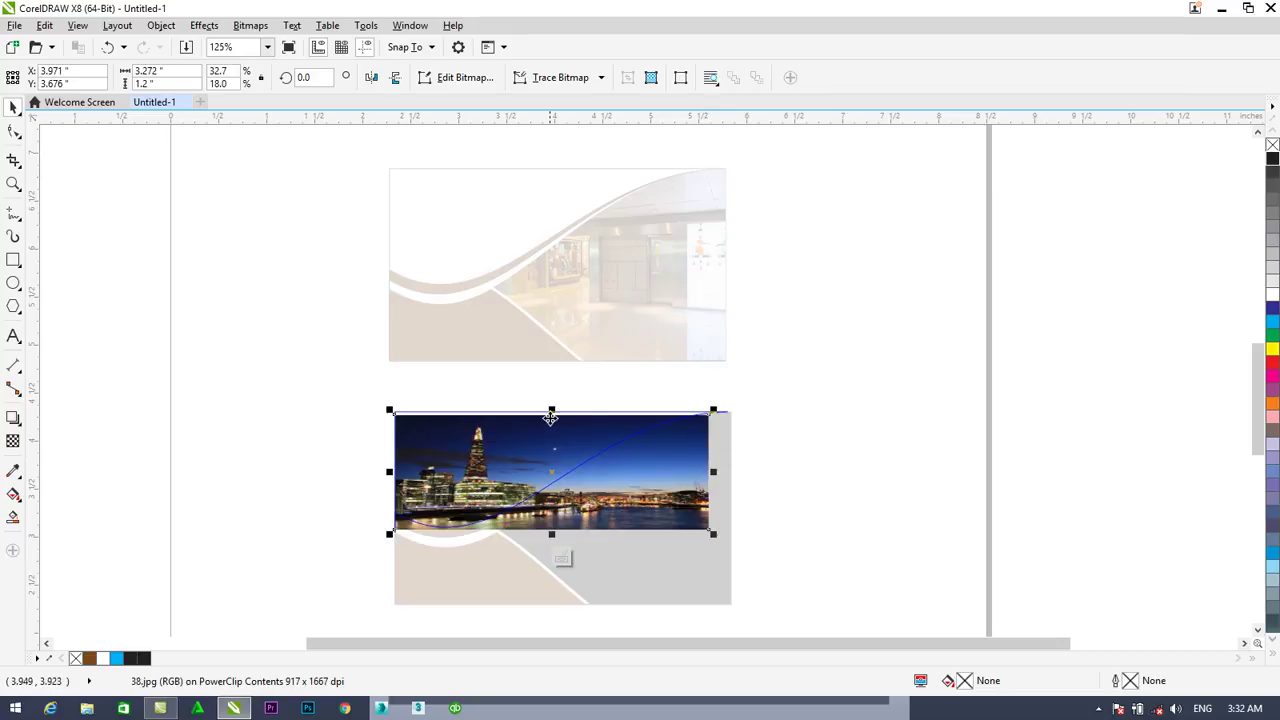
drag(551, 410, 551, 404)
click(571, 493)
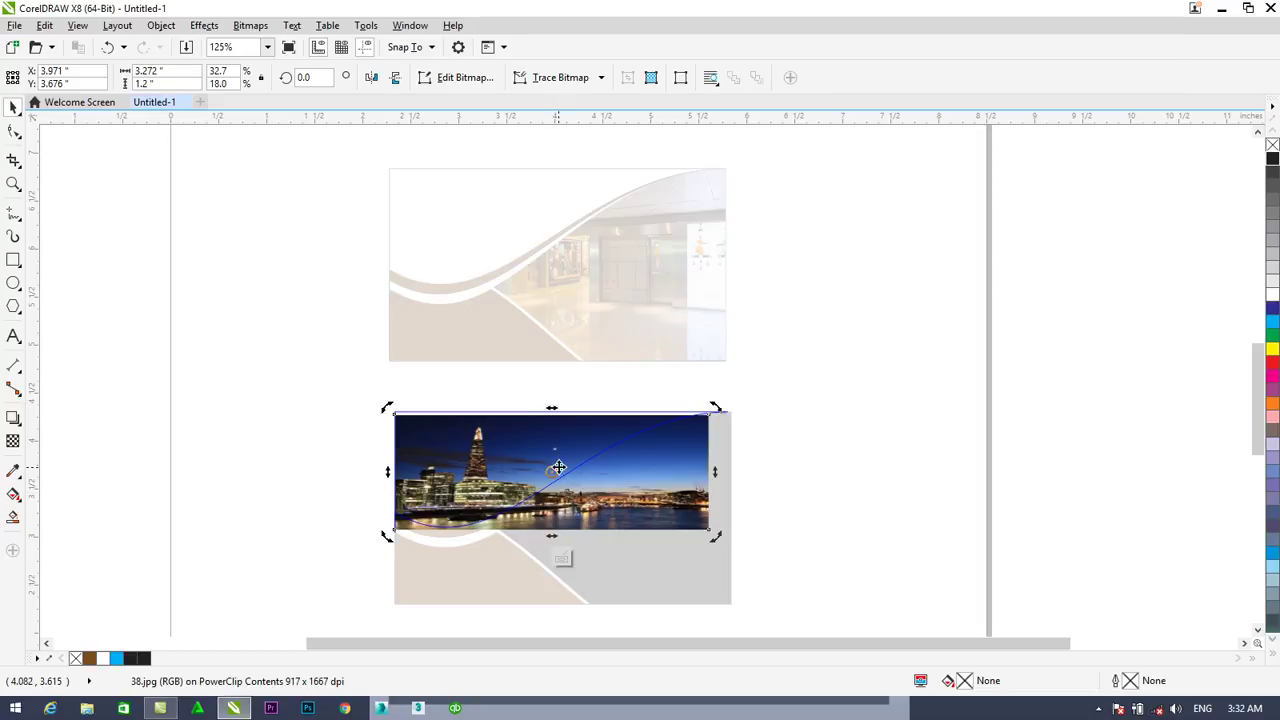
click(562, 458)
drag(562, 460, 562, 458)
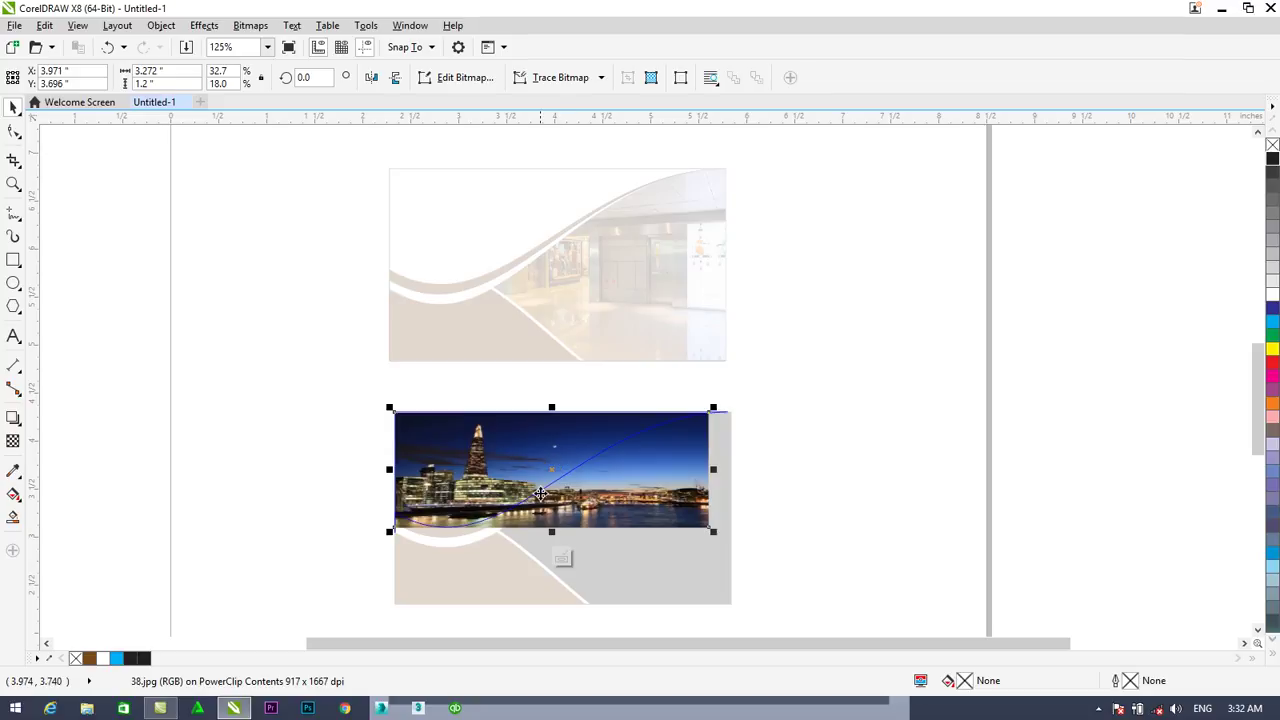
click(562, 557)
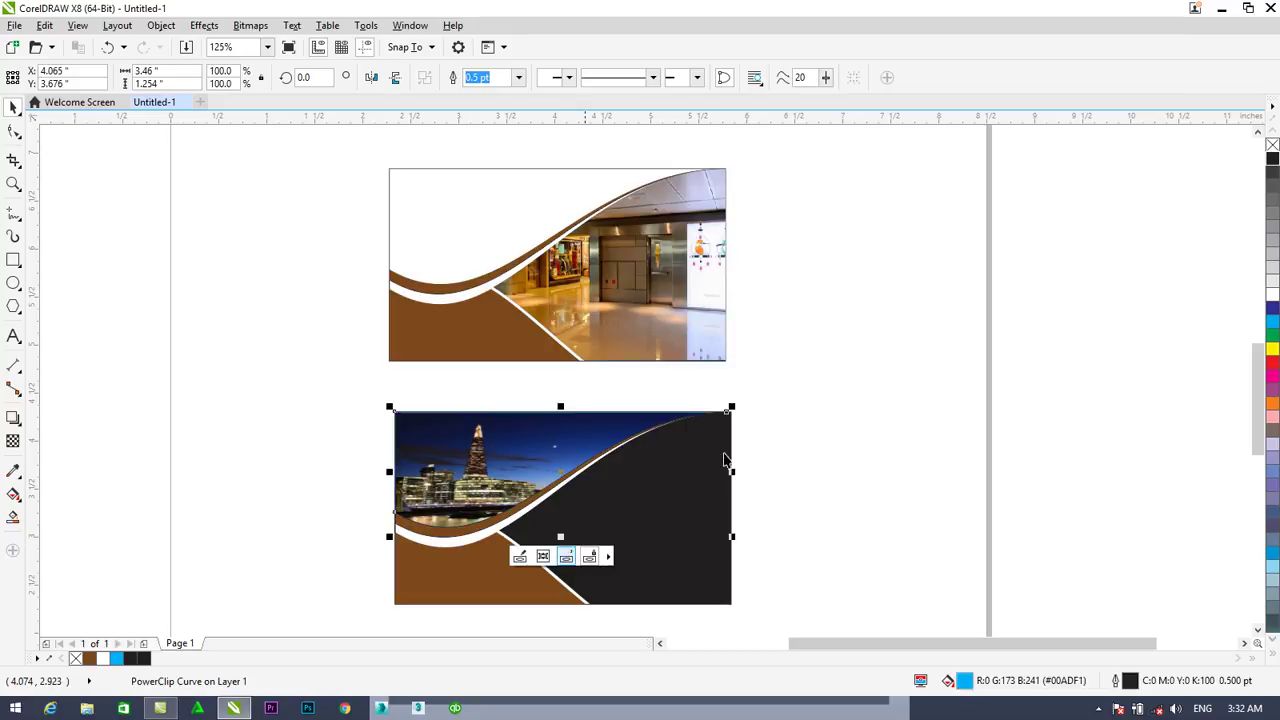
click(896, 392)
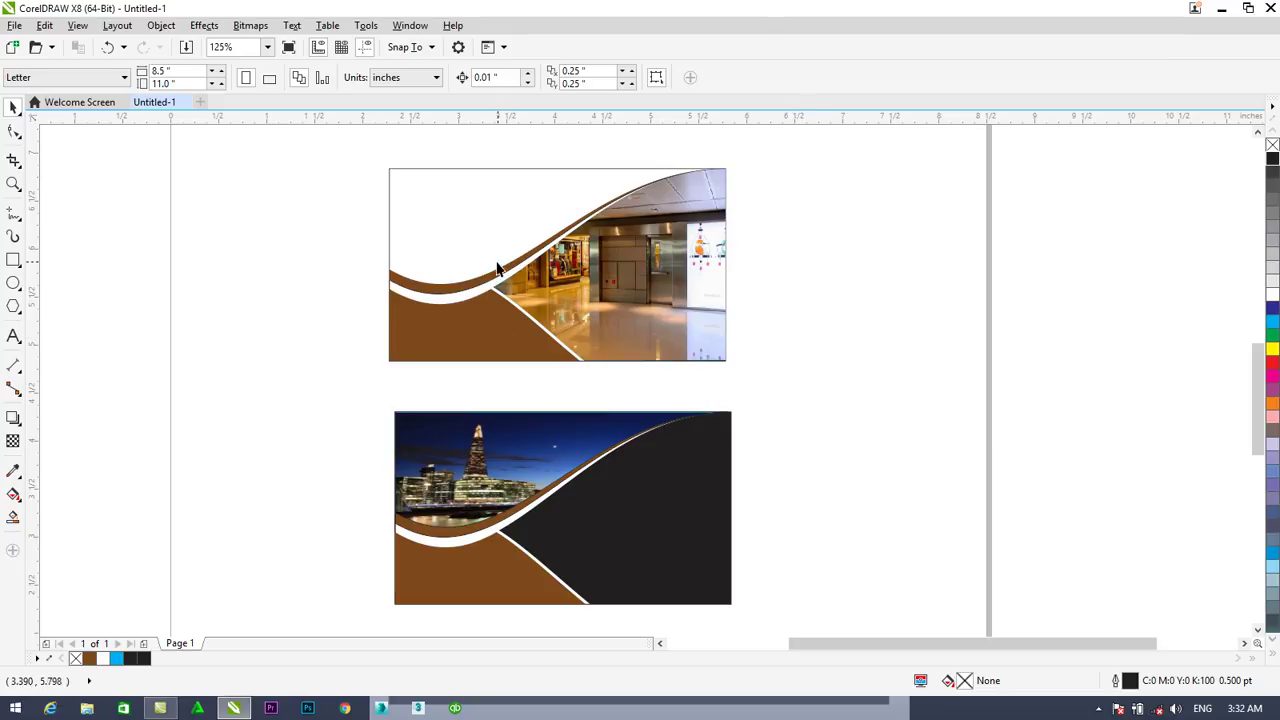
click(472, 242)
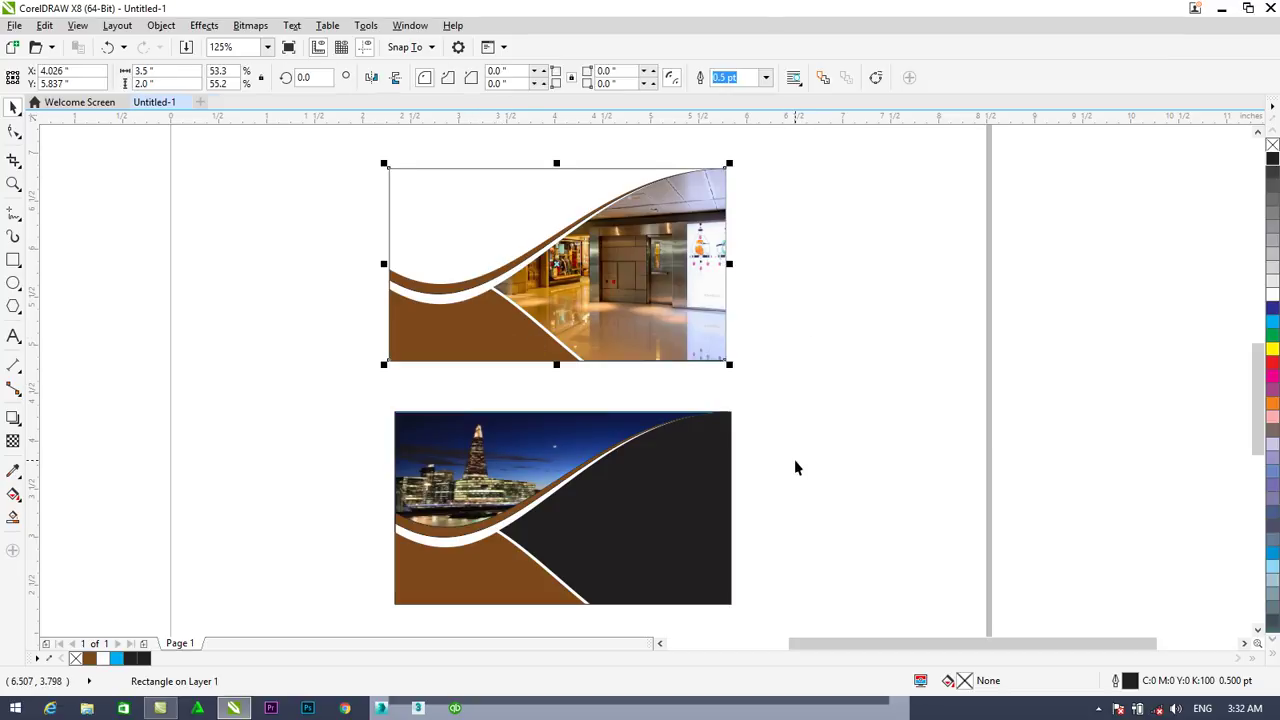
click(235, 369)
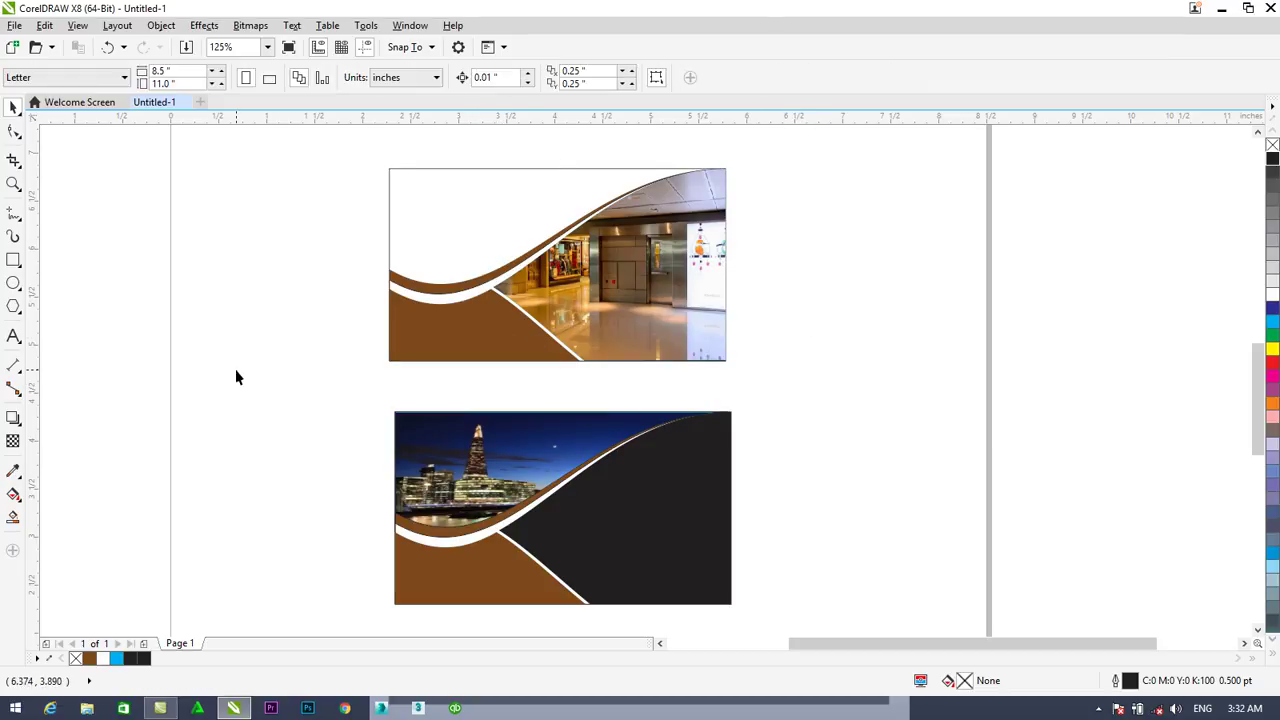
Type the heading 'UNITED HOSTEL' on the page left of the top card, fixing typos
click(12, 338)
click(143, 262)
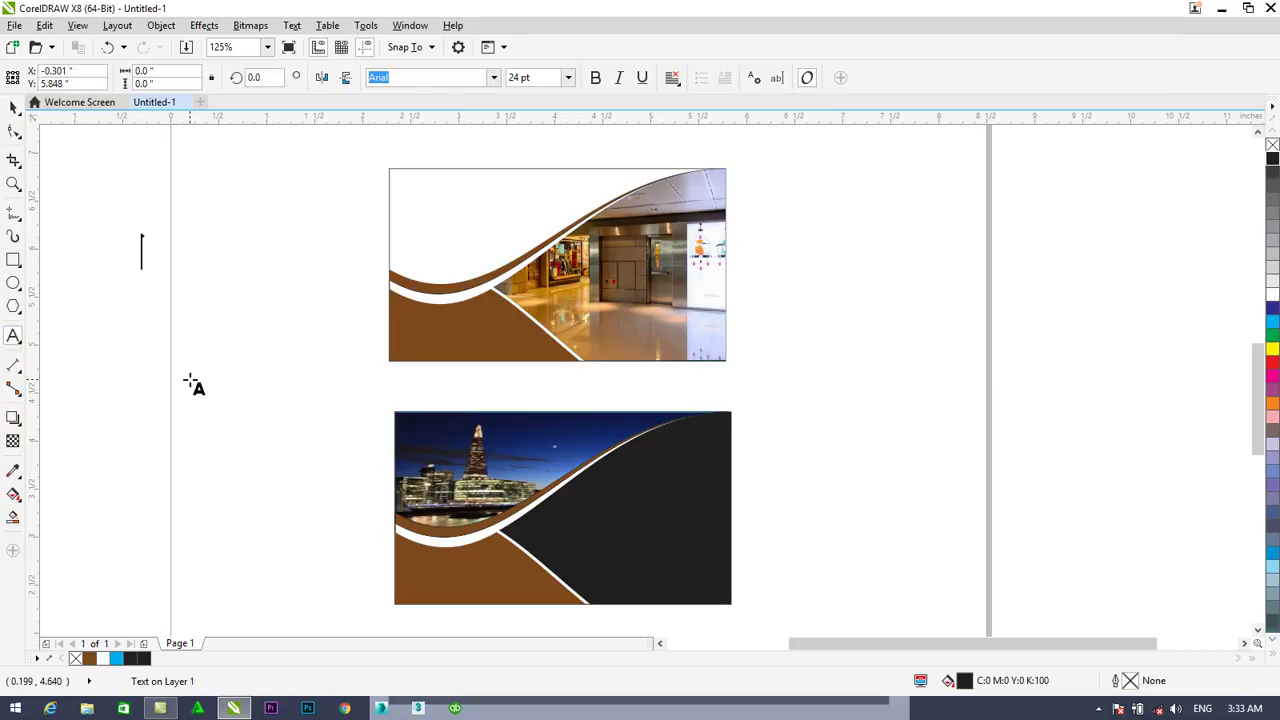
text(UNITED )
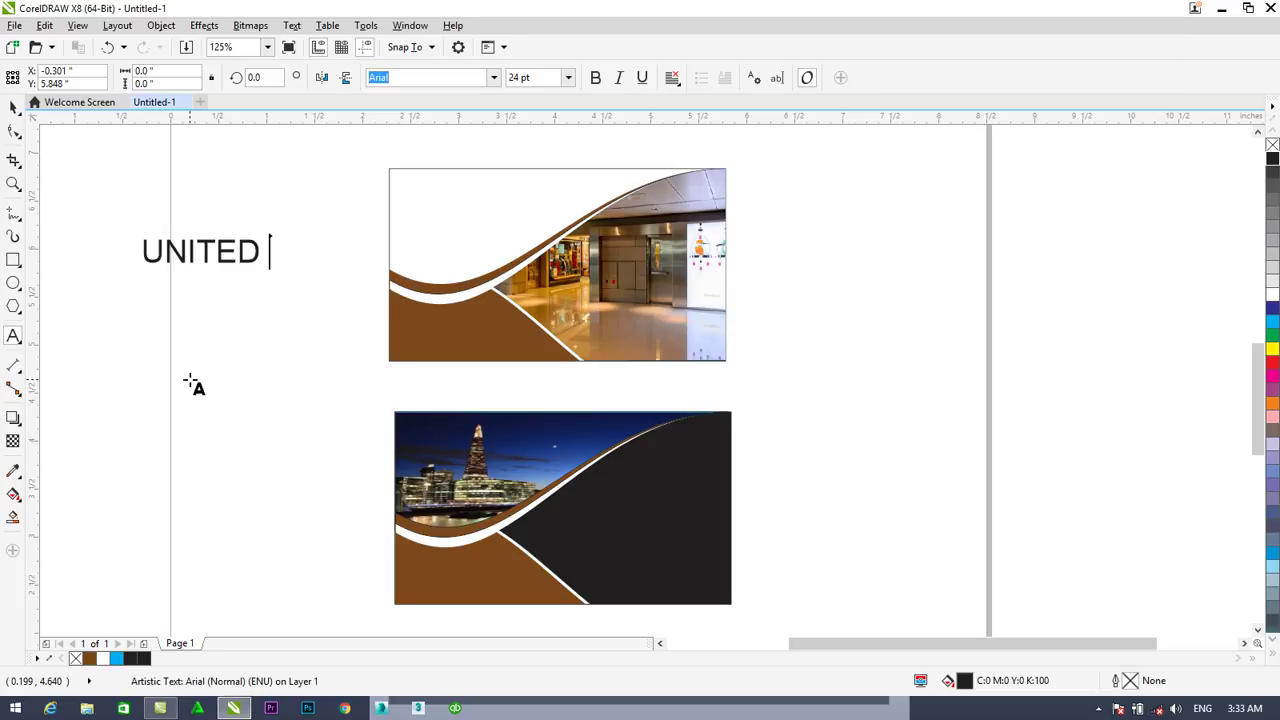
text(hO)
text(hol)
key(BackSpace)
key(BackSpace)
key(BackSpace)
key(Escape)
text(HOSTEL)
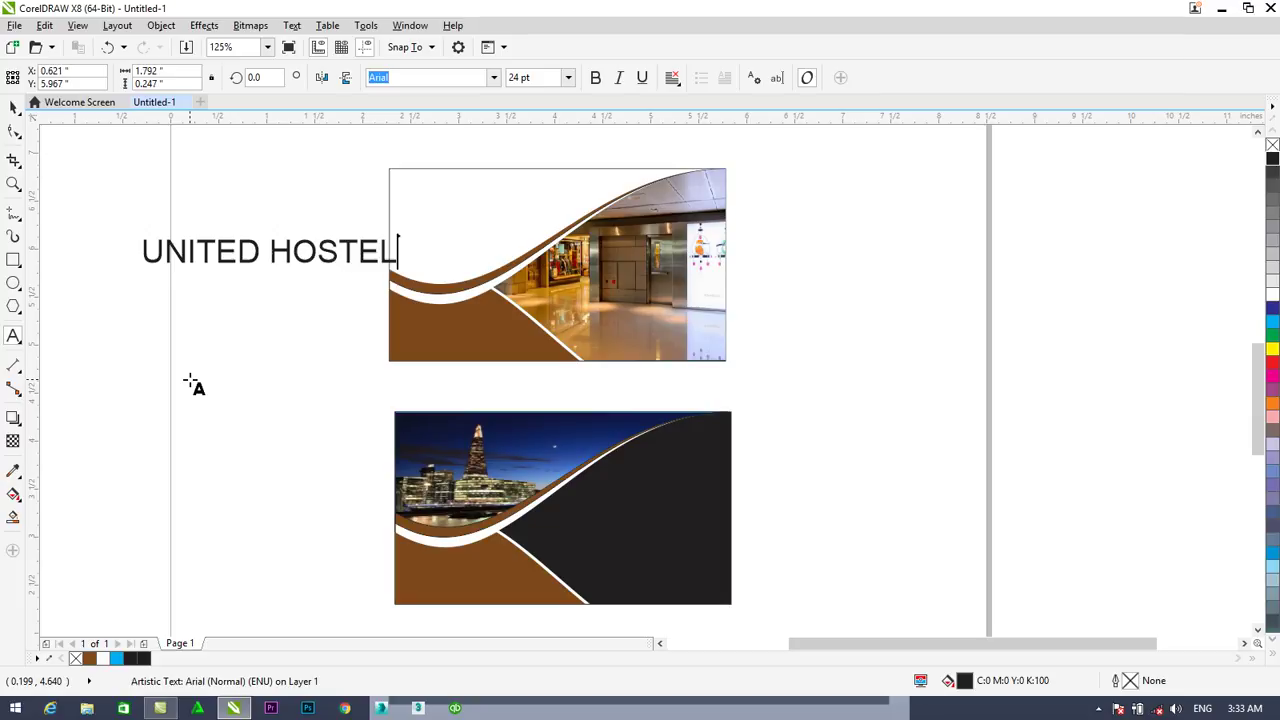
key(Escape)
Color the word HOSTEL with the brown palette swatch
drag(258, 248, 143, 252)
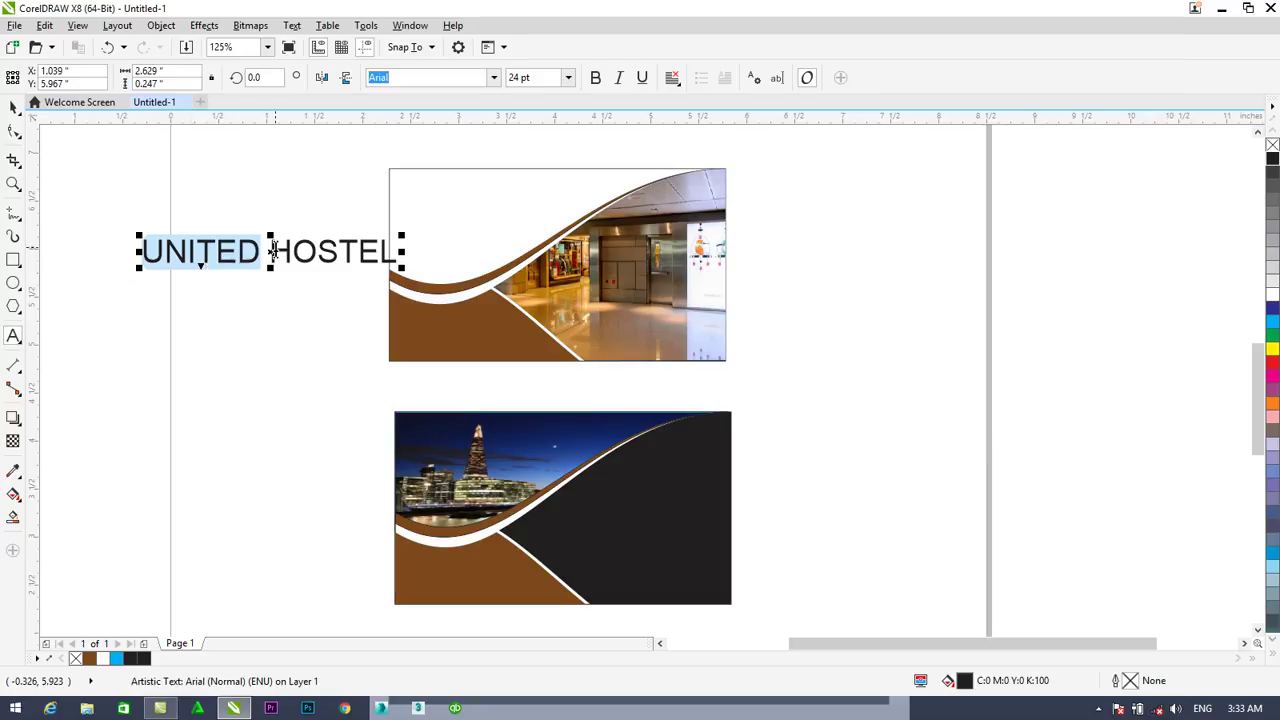
click(269, 249)
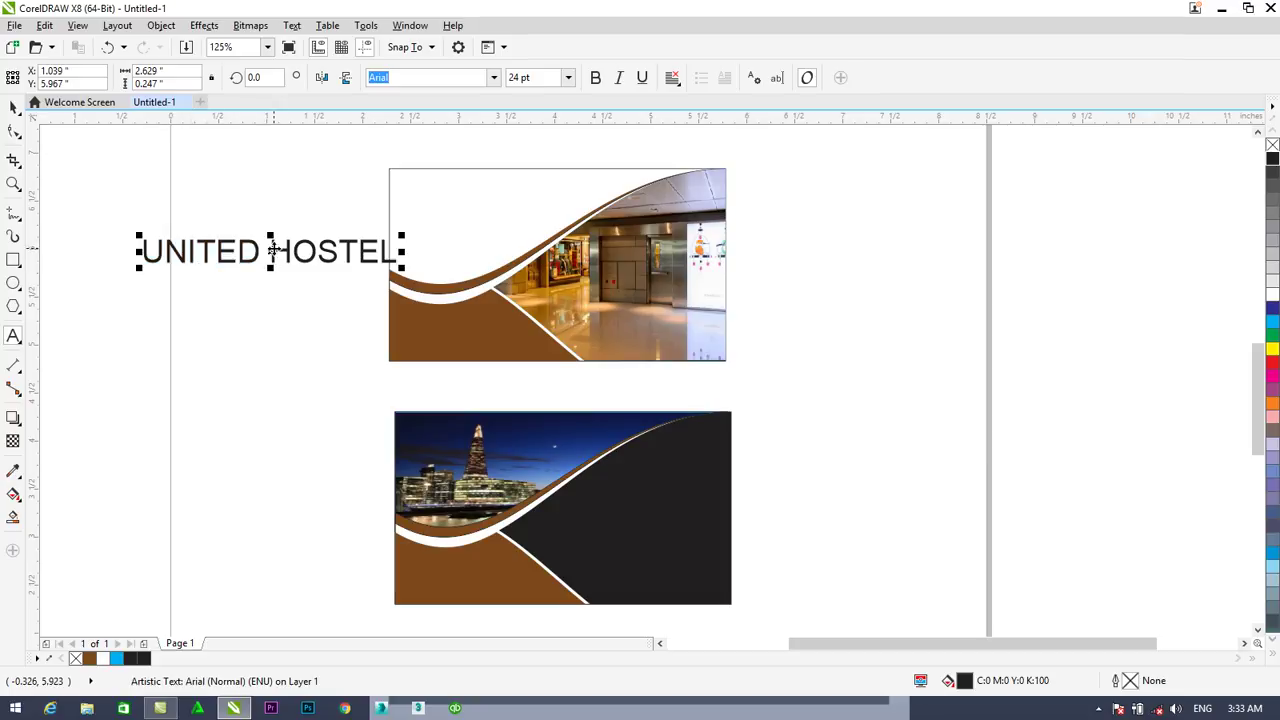
drag(399, 257, 270, 253)
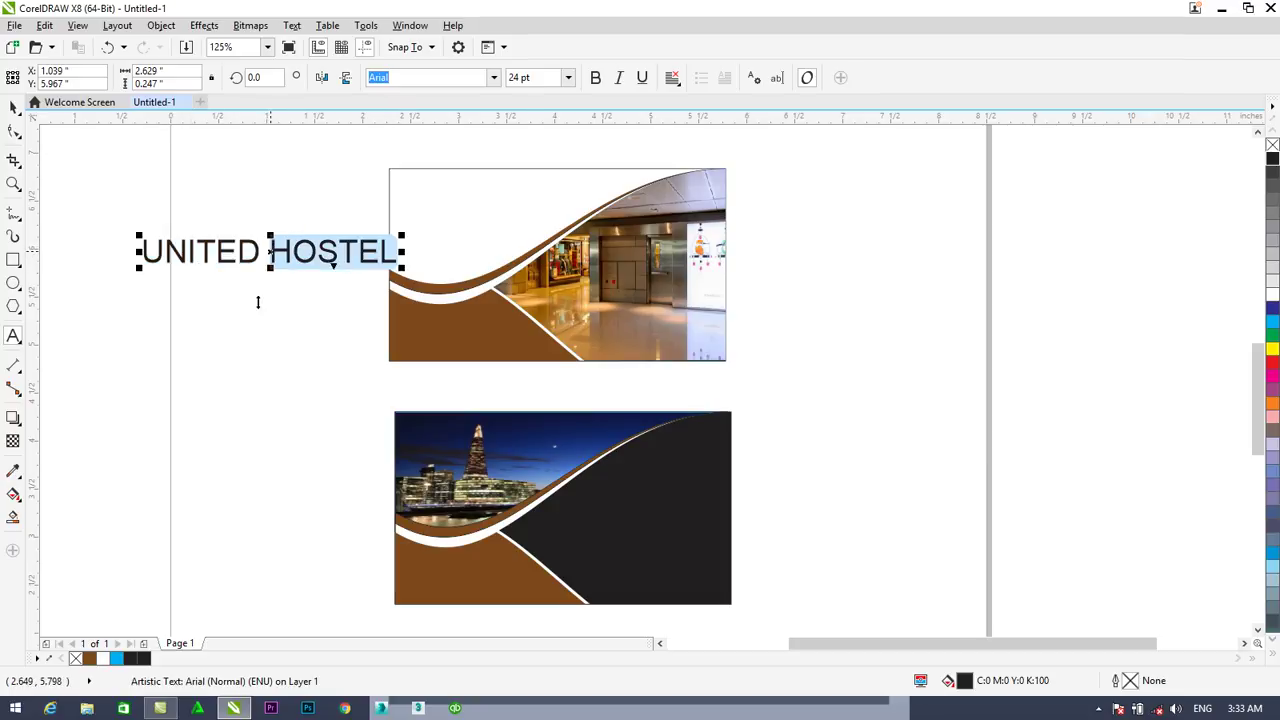
click(90, 659)
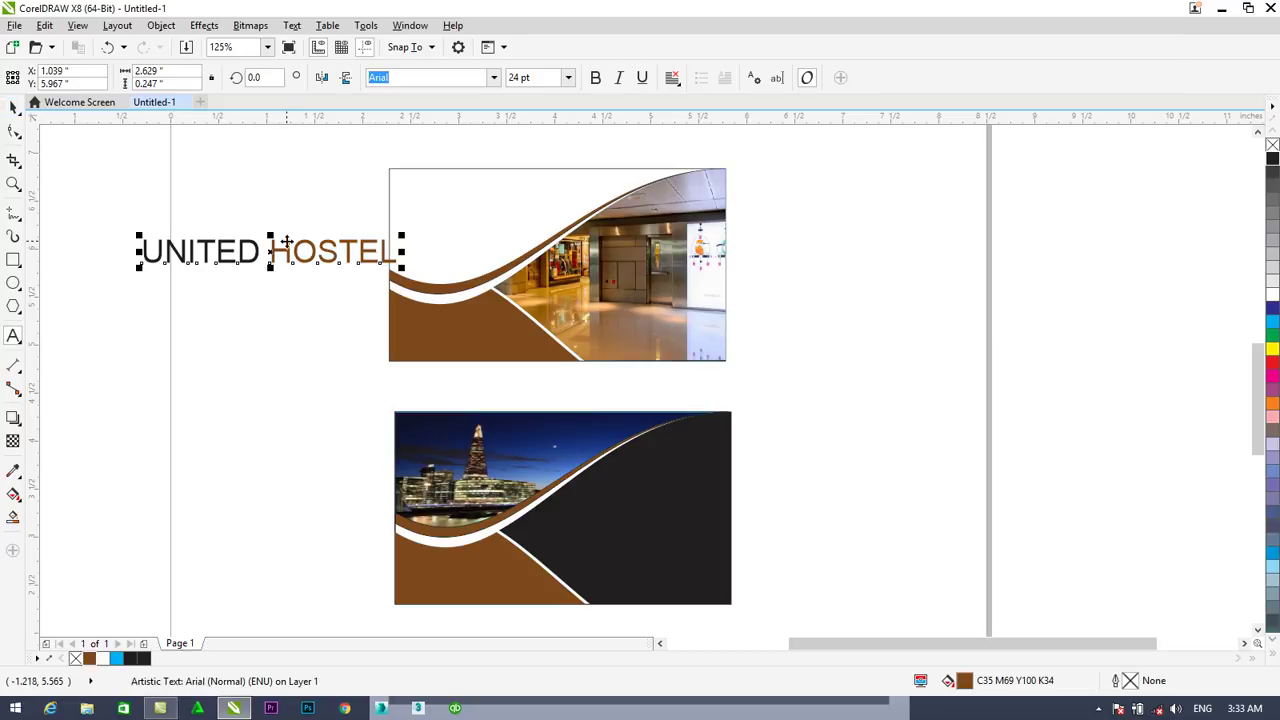
Move the heading to the top card's upper left, shrink it to about 16.6 pt, and make it bold
key(ctrl+space)
drag(288, 254, 546, 203)
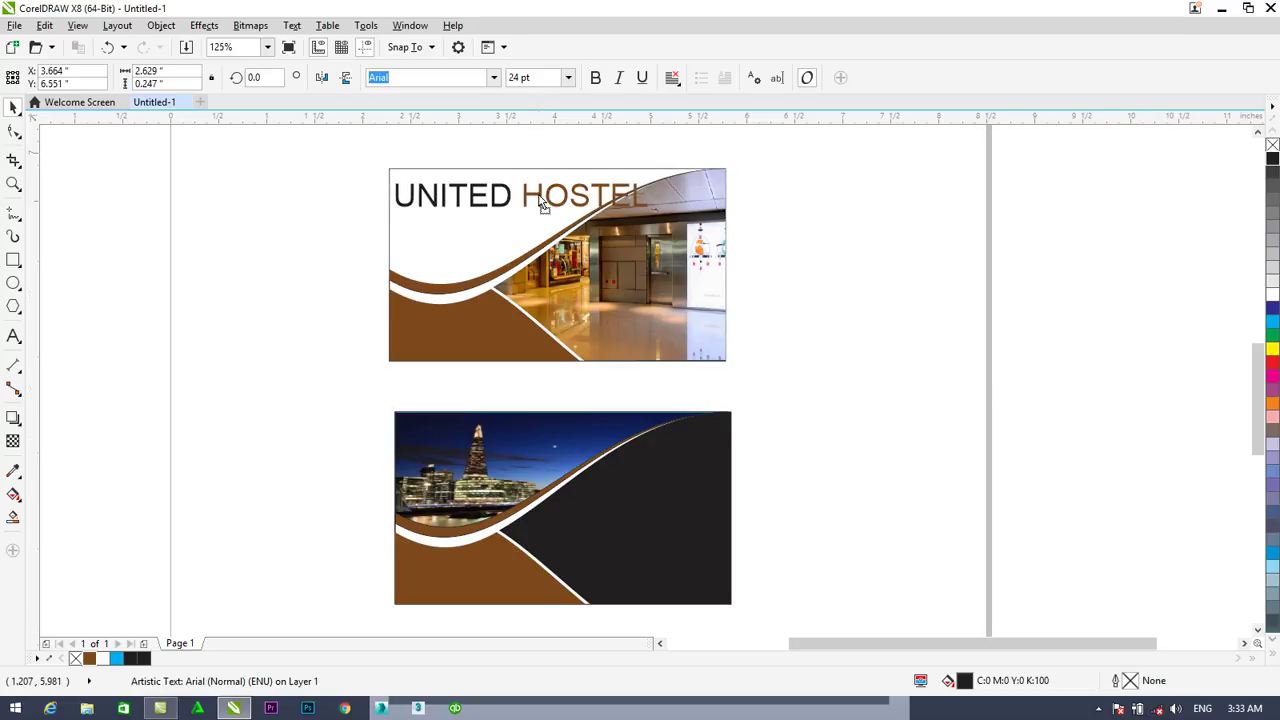
drag(652, 209, 609, 200)
click(595, 77)
drag(524, 190, 531, 201)
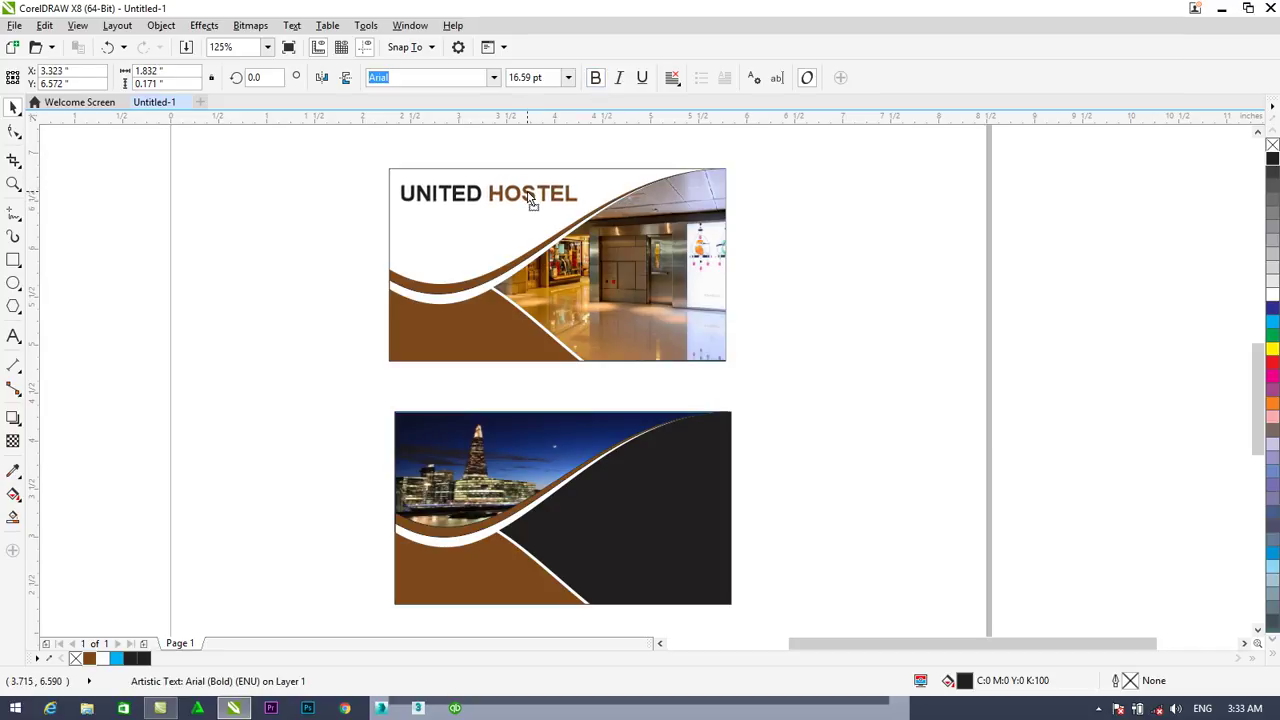
click(233, 215)
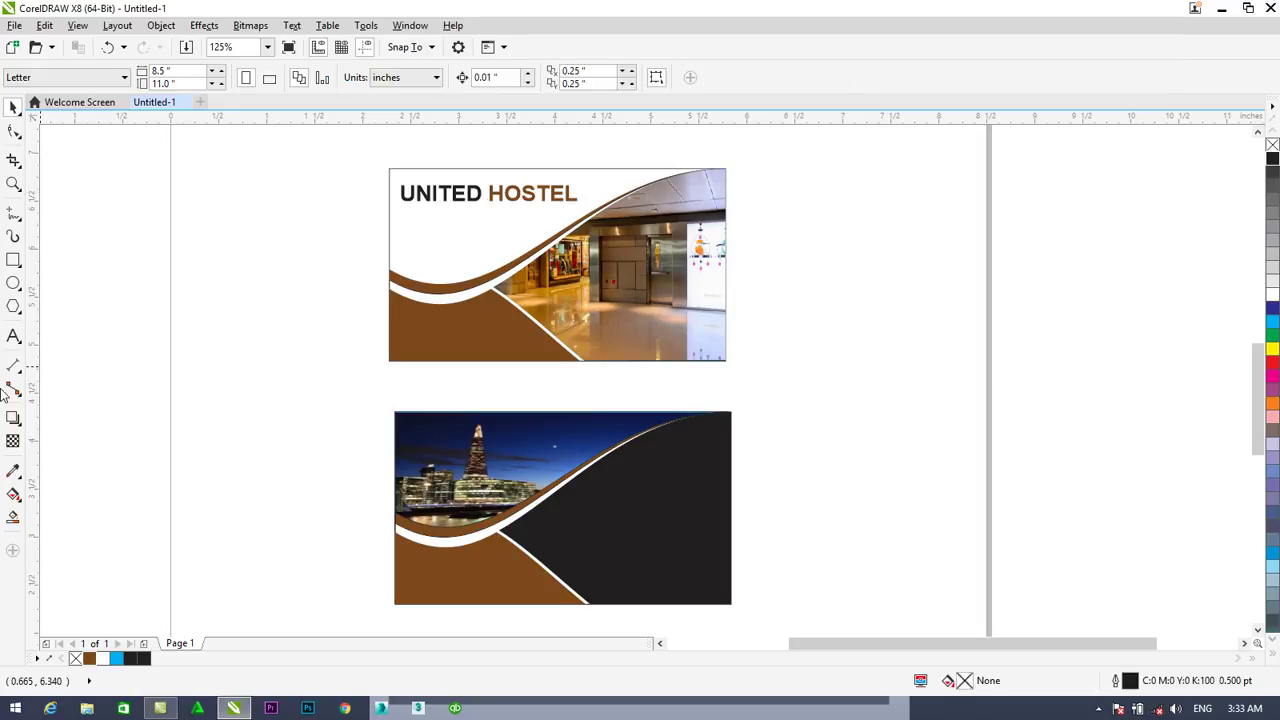
Set the default text size to 10 pt and start a text line left of the top card
click(13, 338)
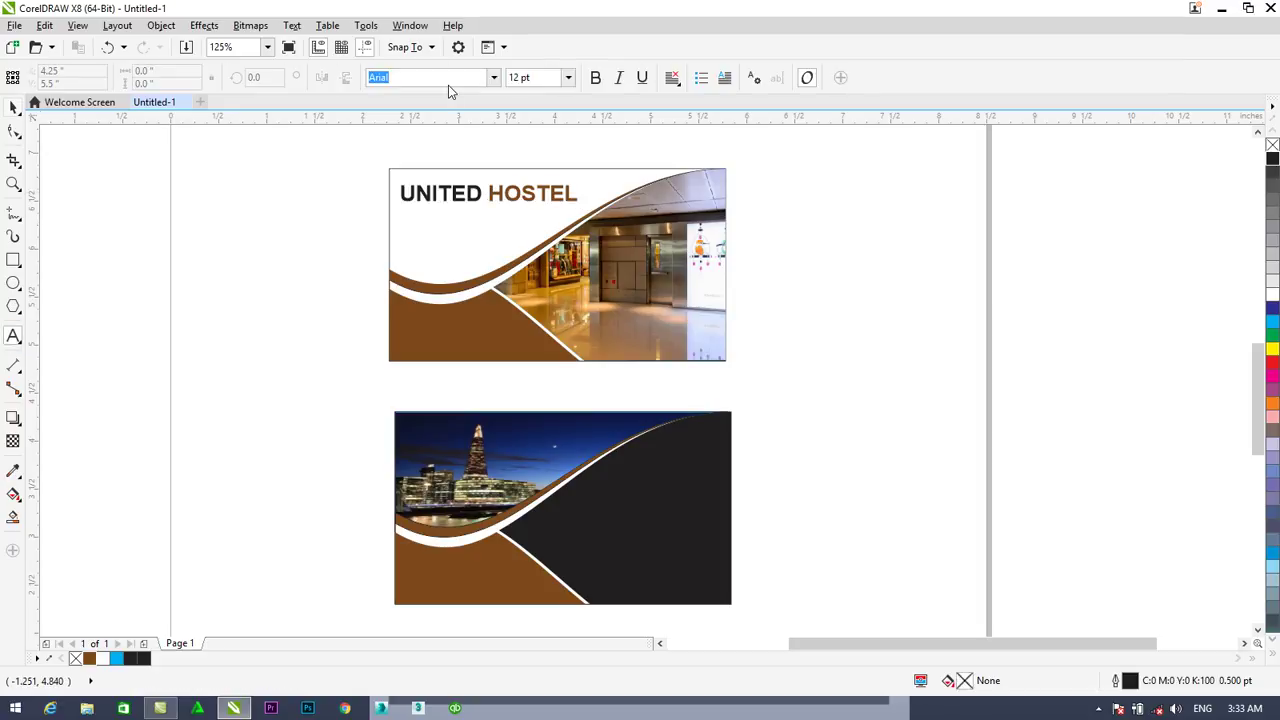
click(568, 80)
click(526, 149)
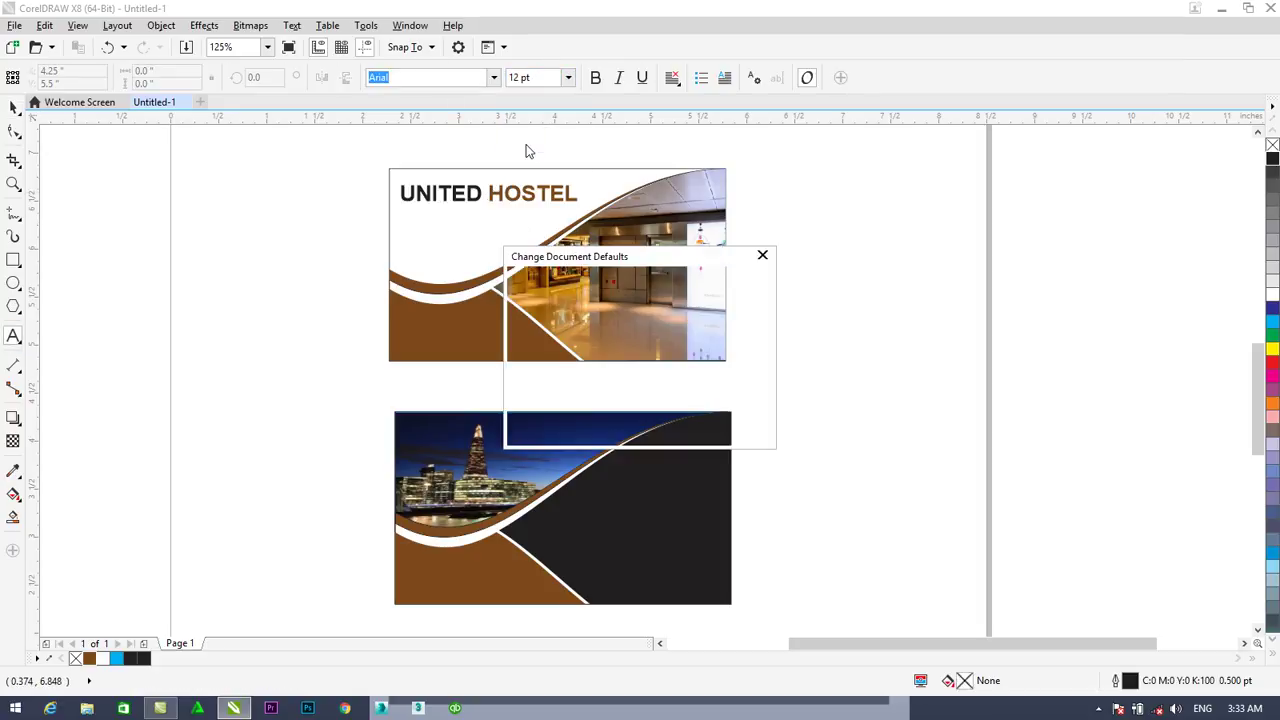
click(604, 430)
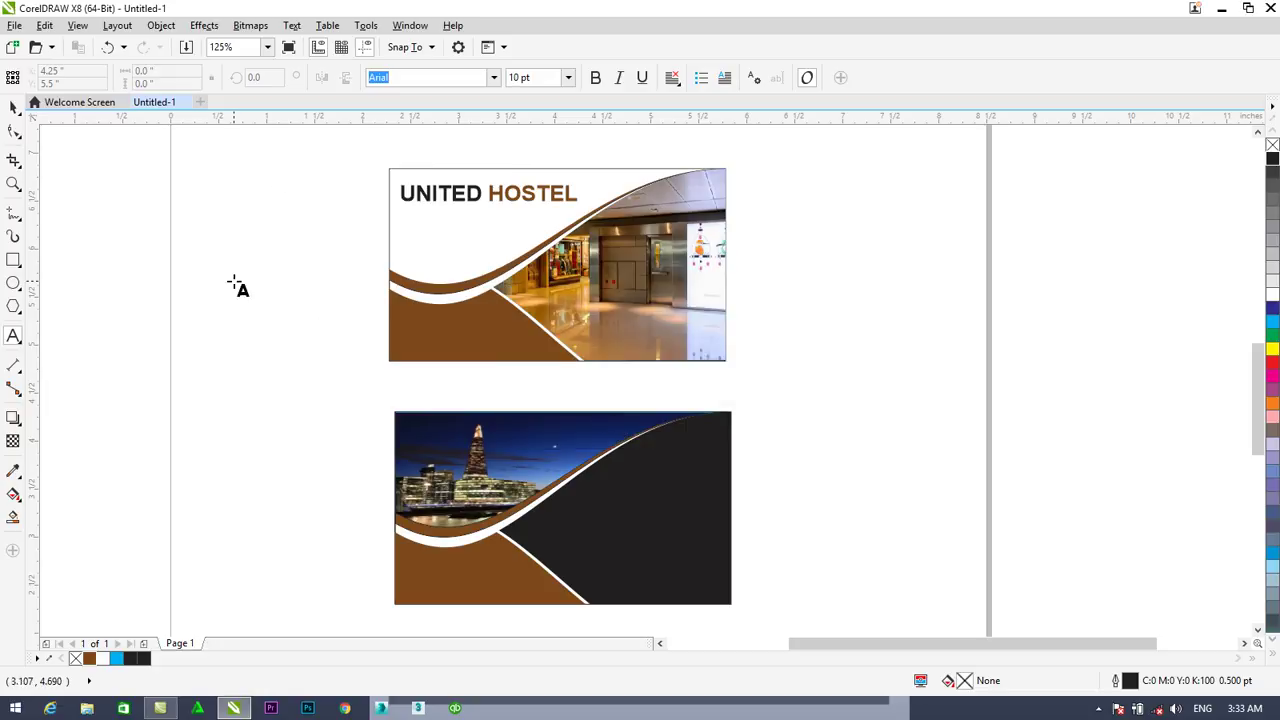
click(219, 258)
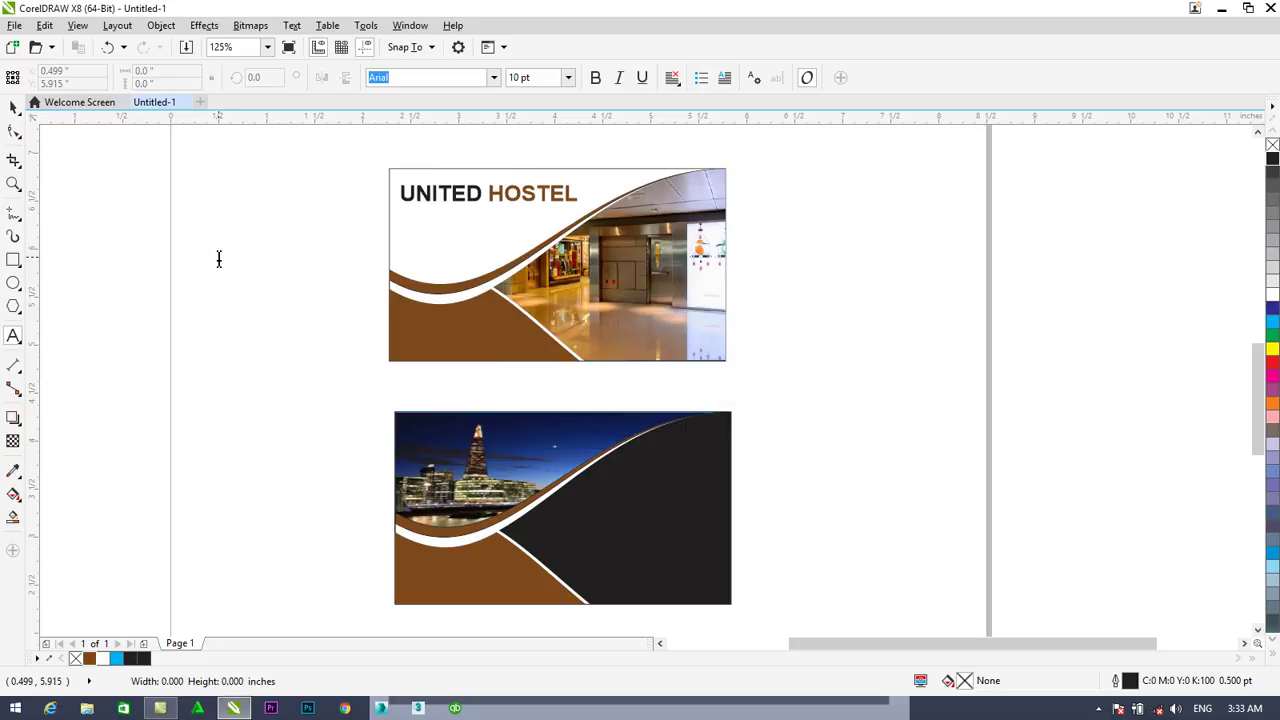
click(568, 78)
click(524, 147)
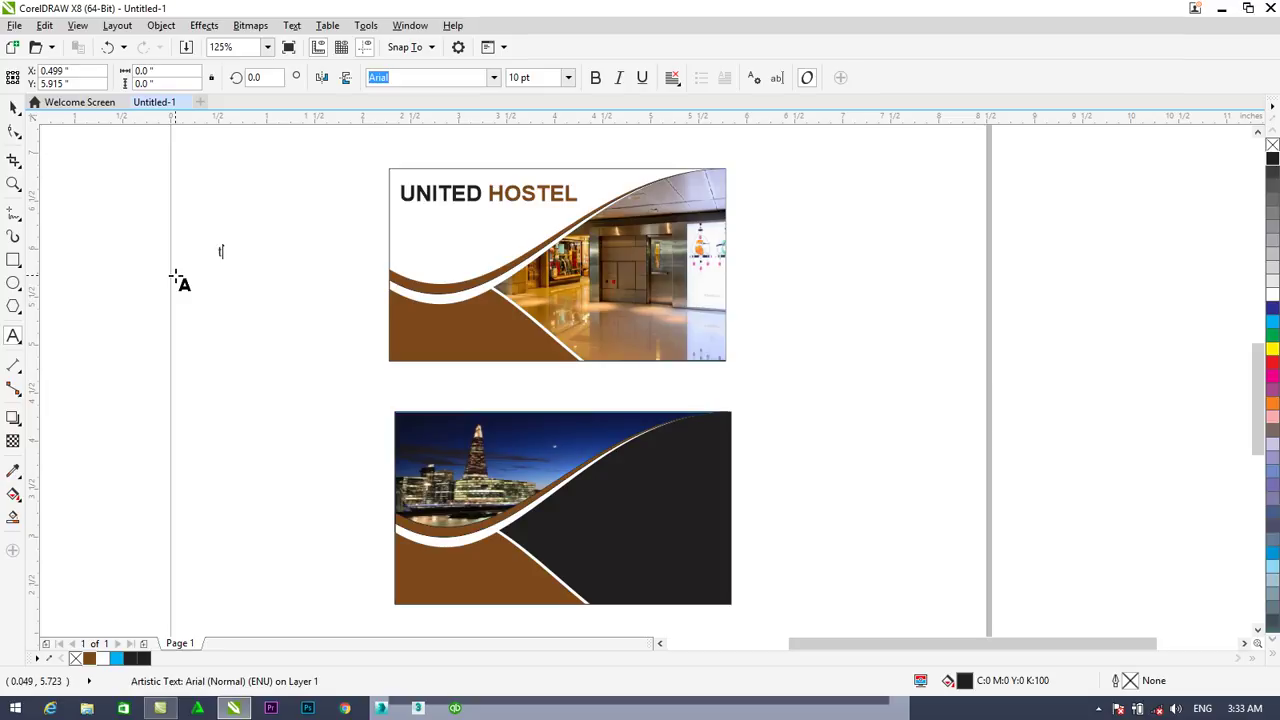
key(Escape)
Type the description lines 'This is what you want', 'to have for your better', 'softness', 'in this hostel you can reach net free'
text(h)
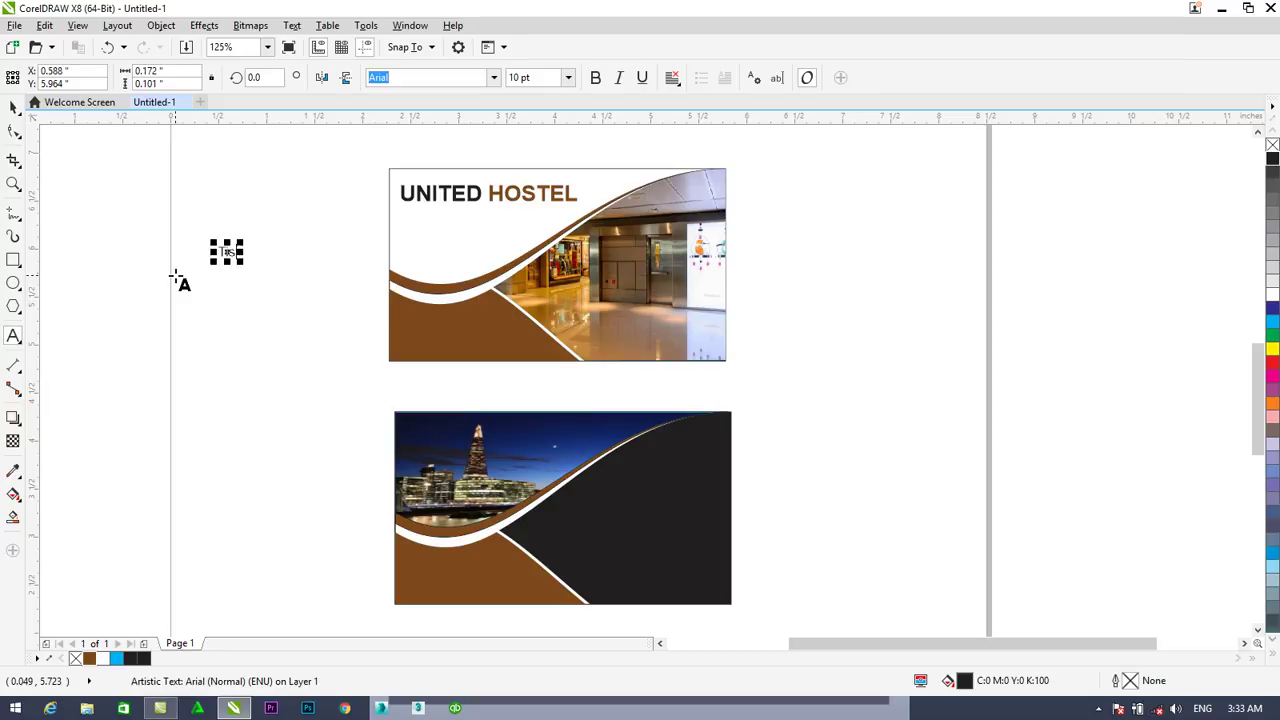
text(is is)
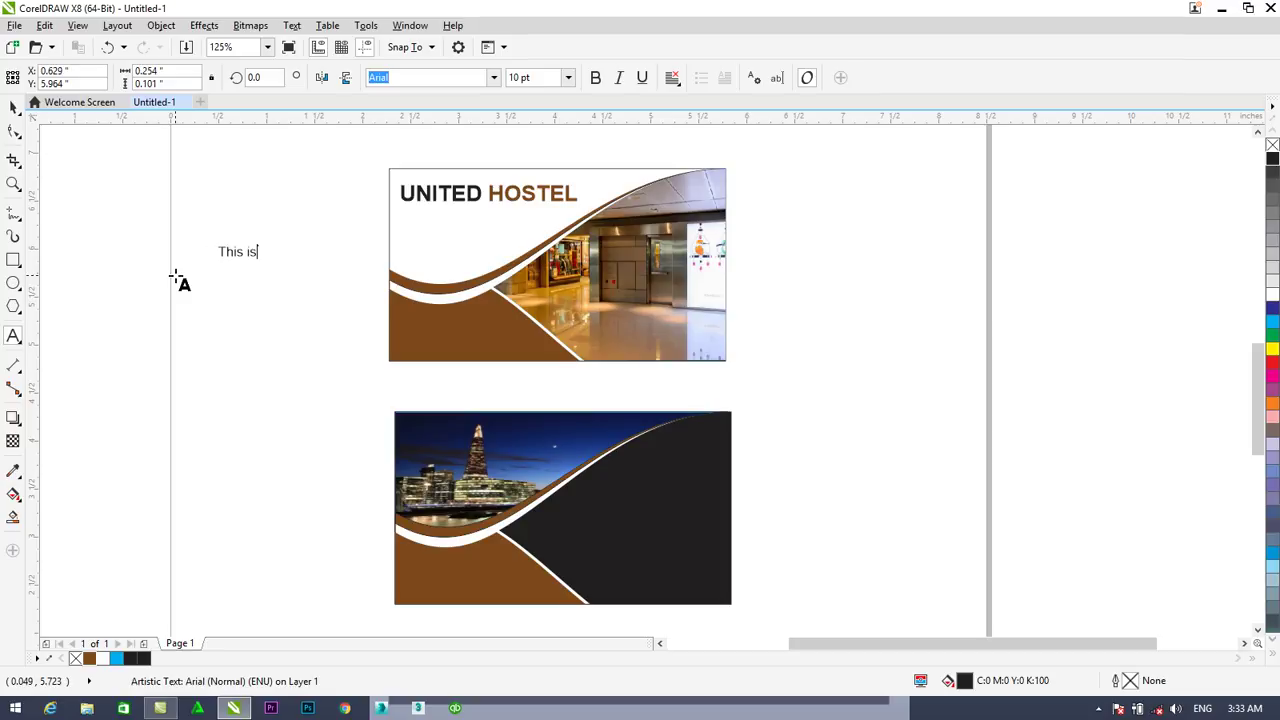
text( what you want)
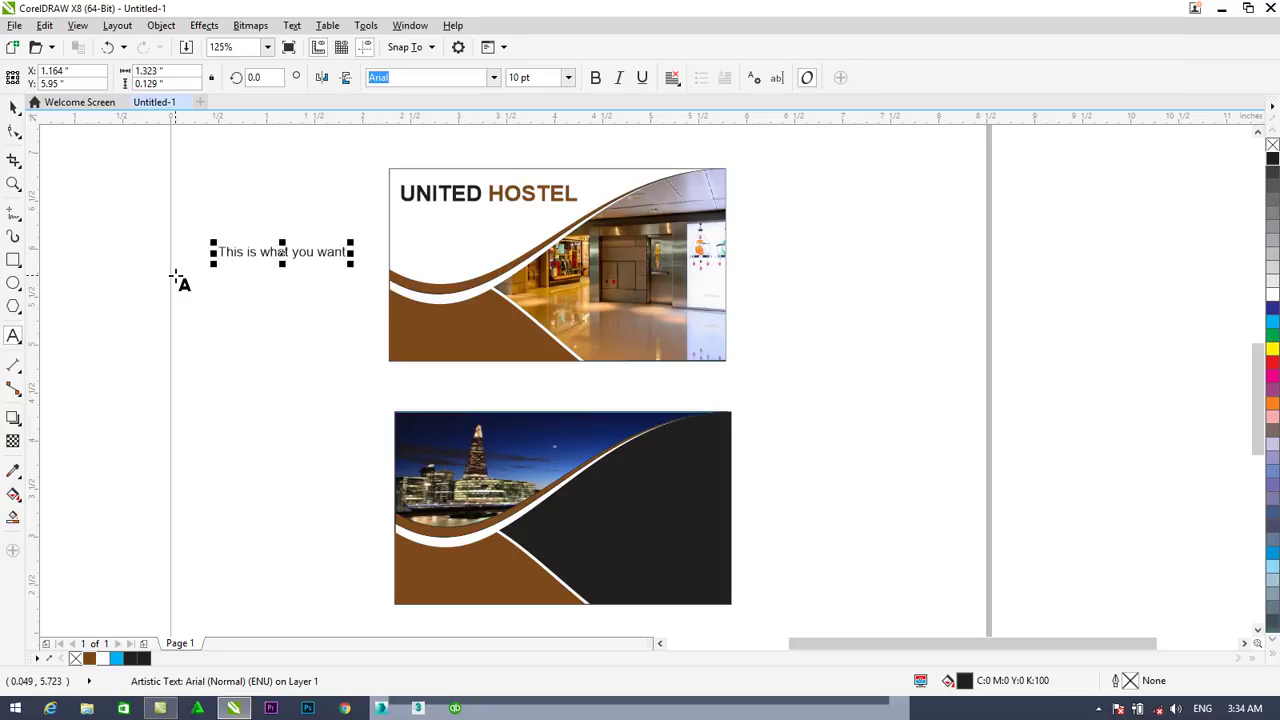
key(Return)
text(to h)
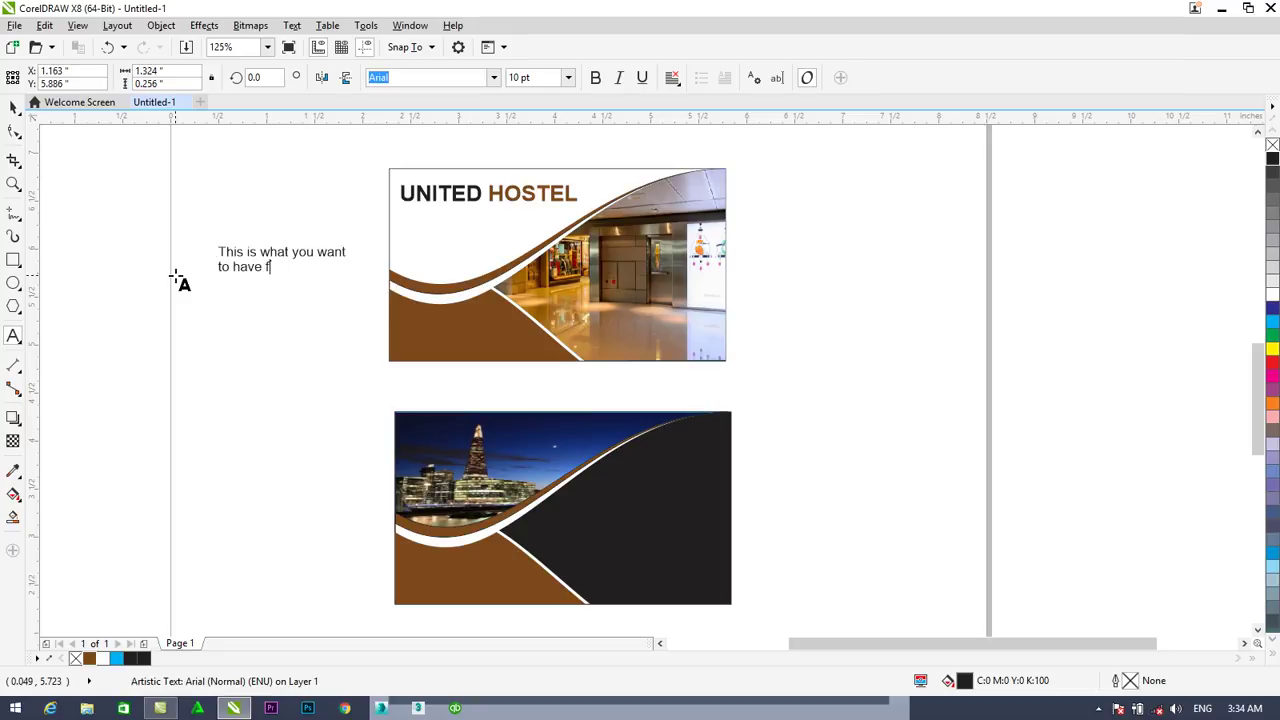
text(ave for your better)
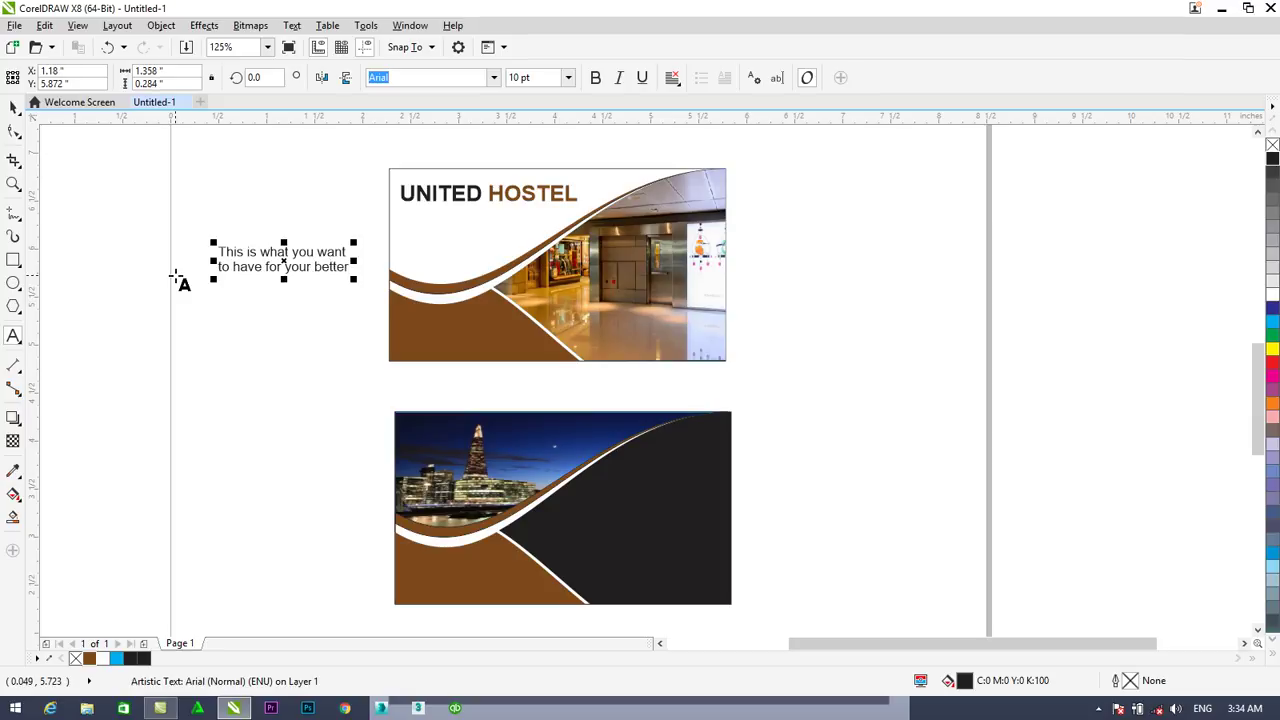
key(Return)
text(services and)
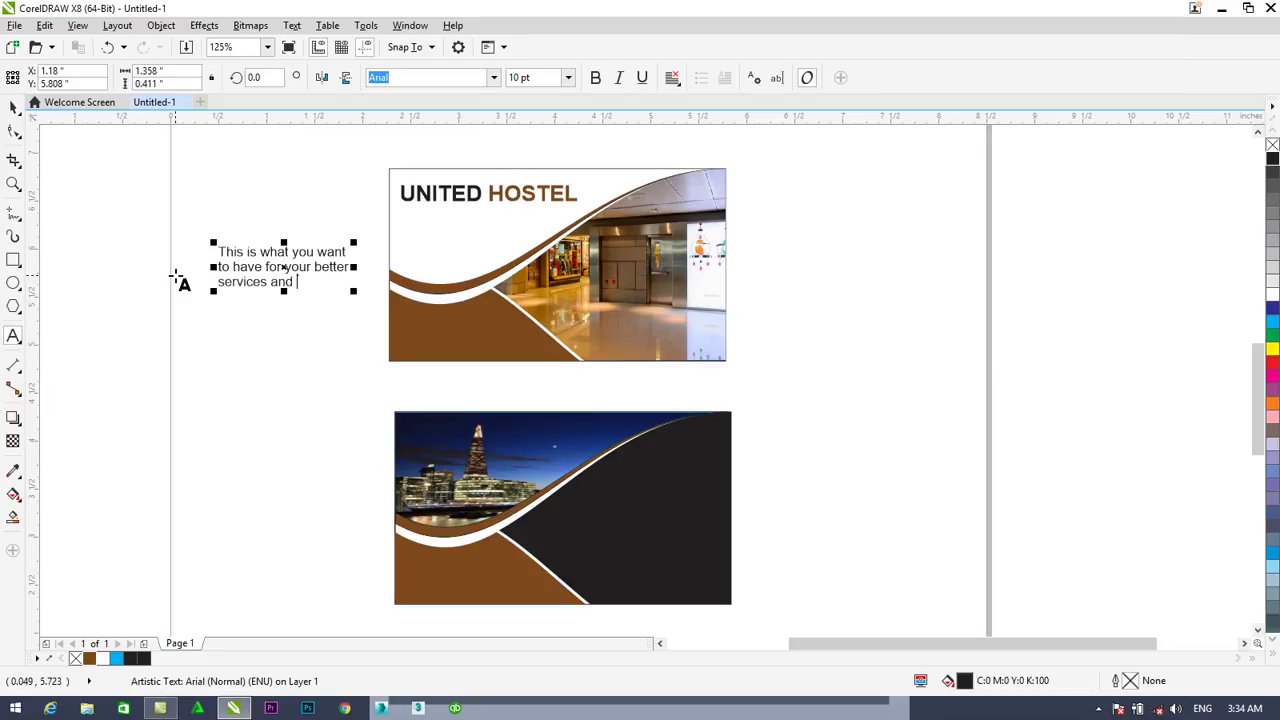
text(softness)
key(Return)
text(in this host)
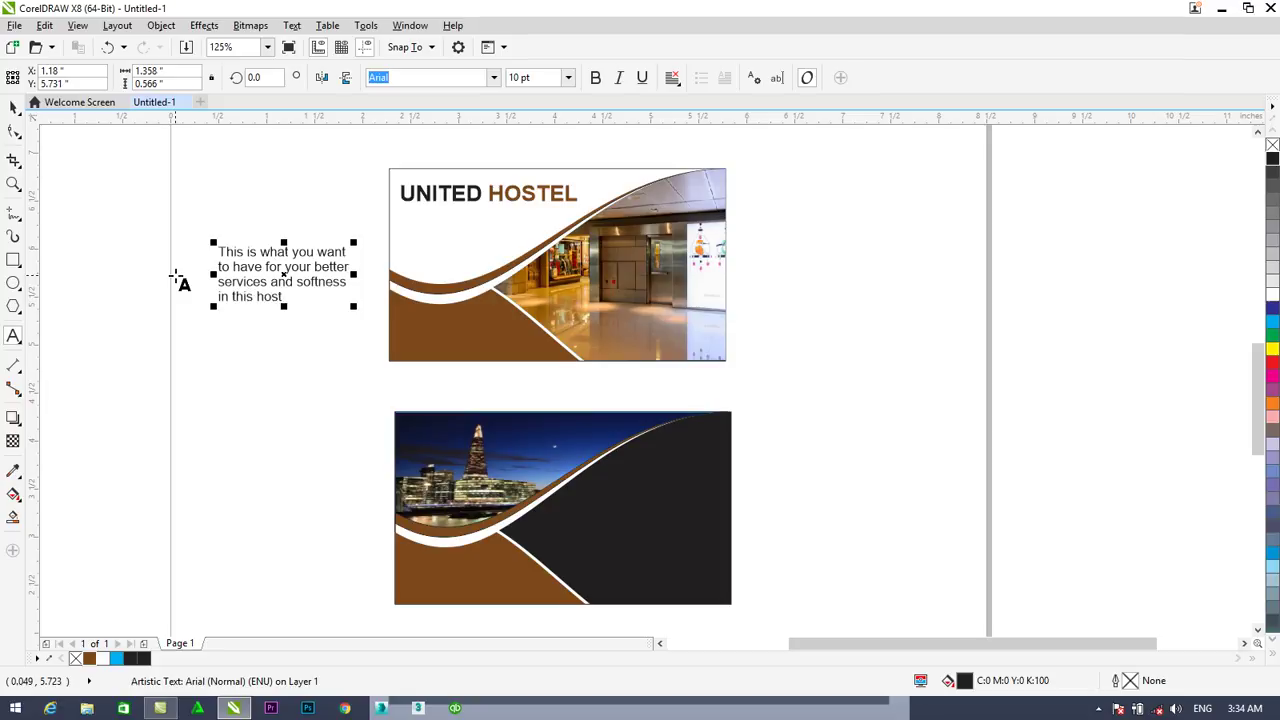
text(e)
text(l you )
text(can )
text(reach net)
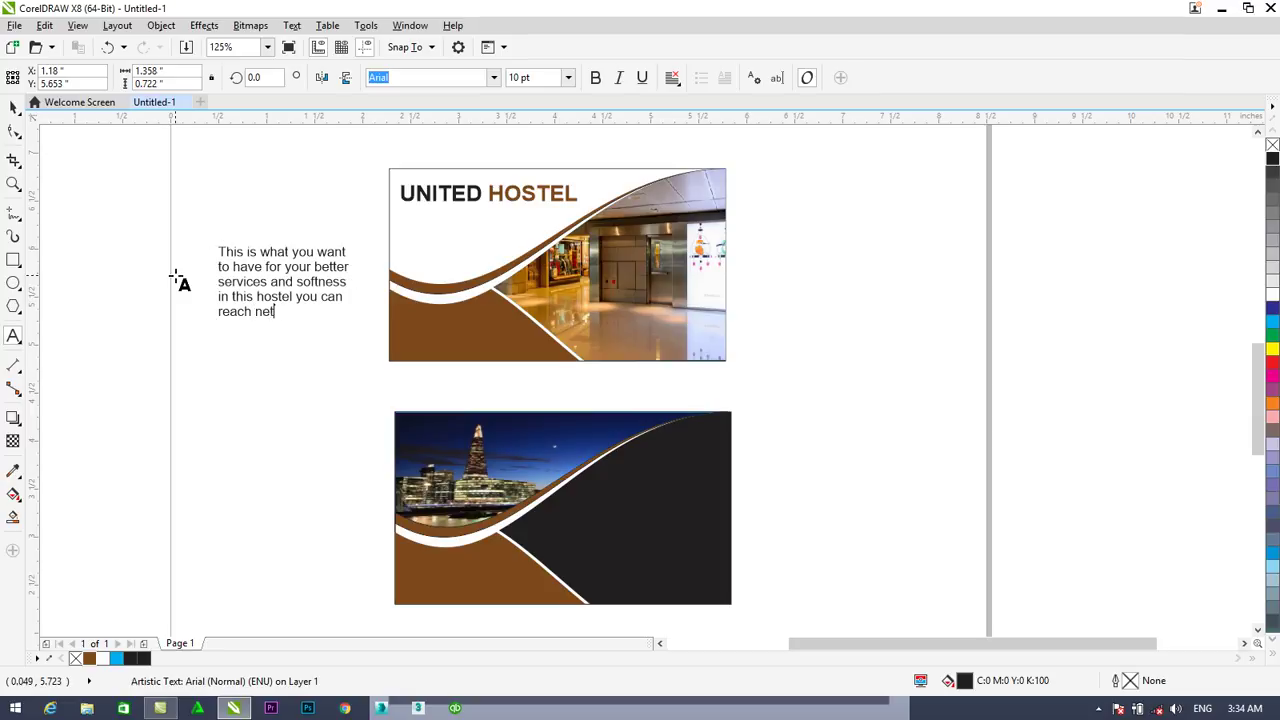
text( freely)
Delete the unwanted trailing line from the description, leaving four lines
click(14, 107)
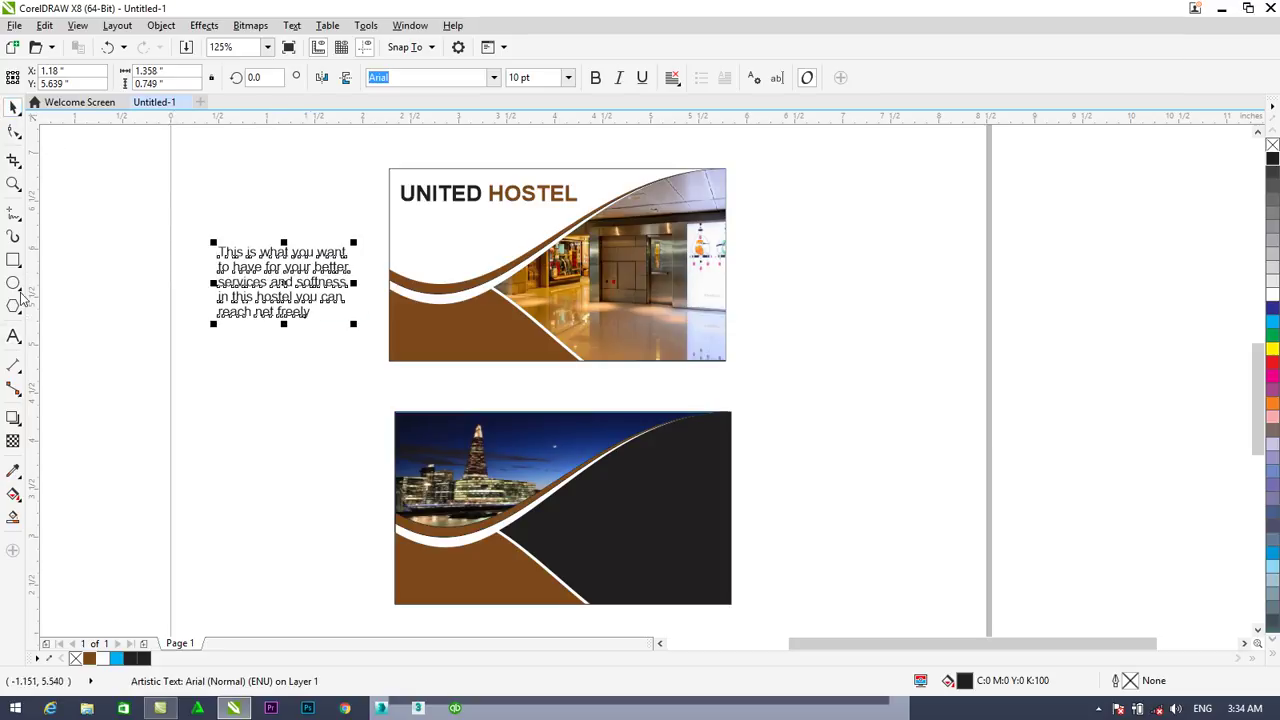
click(13, 338)
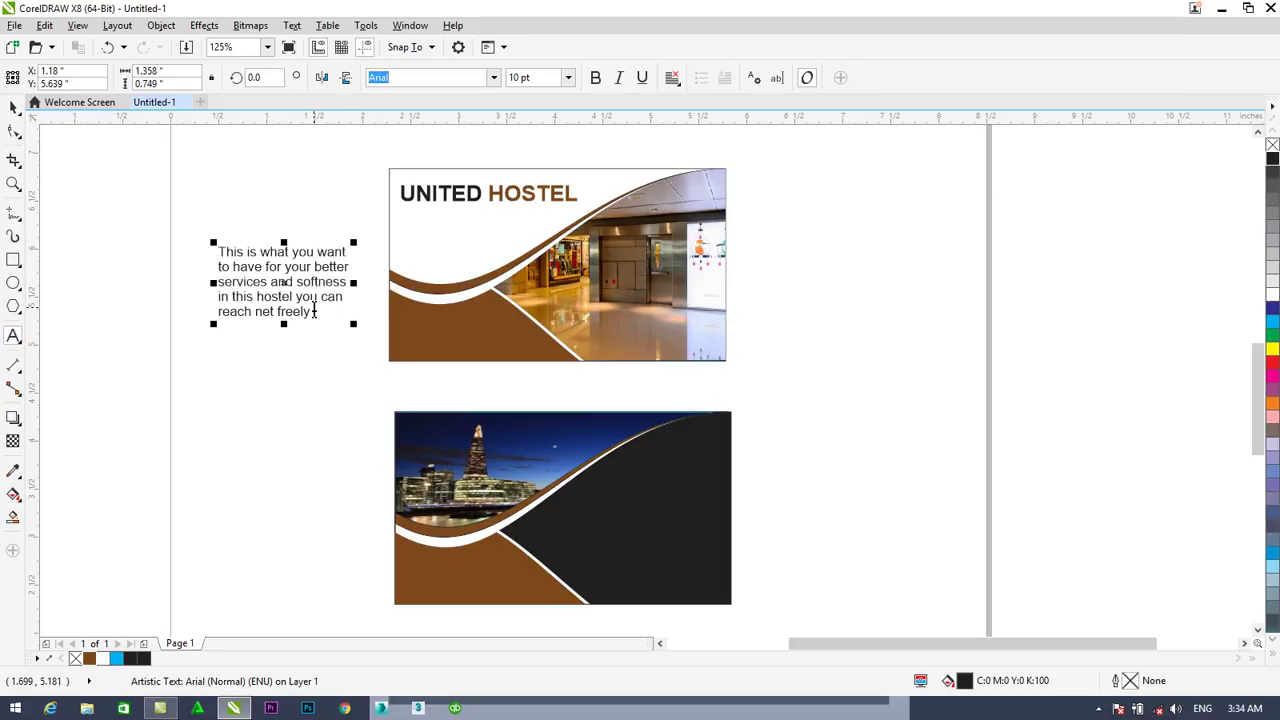
click(315, 311)
key(BackSpace)
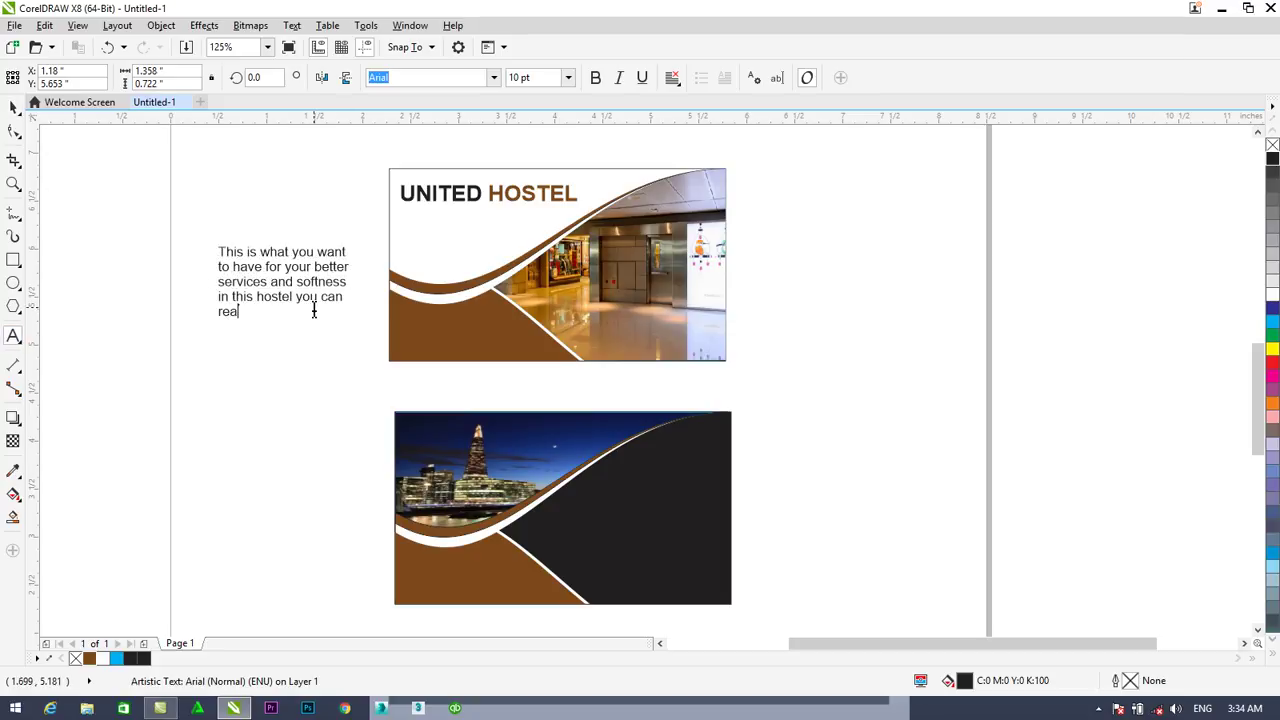
key(BackSpace)
key(BackSpace)
key(Escape)
click(13, 107)
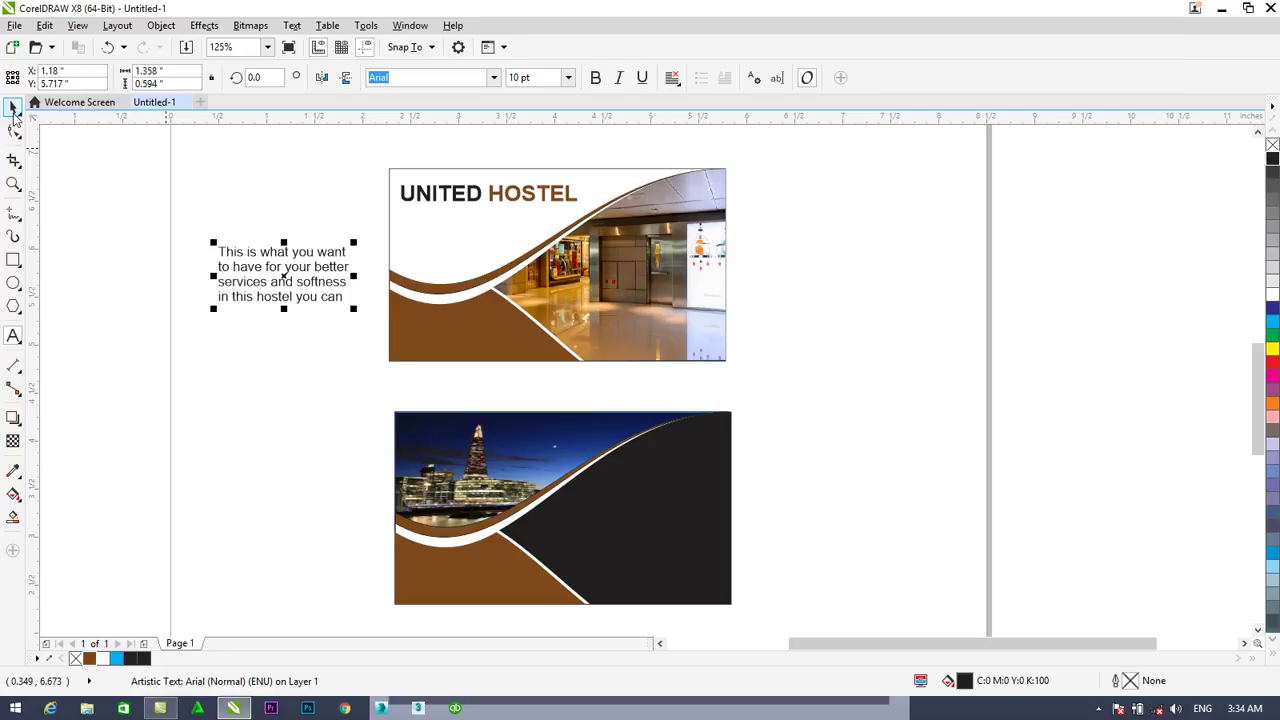
drag(288, 270, 462, 251)
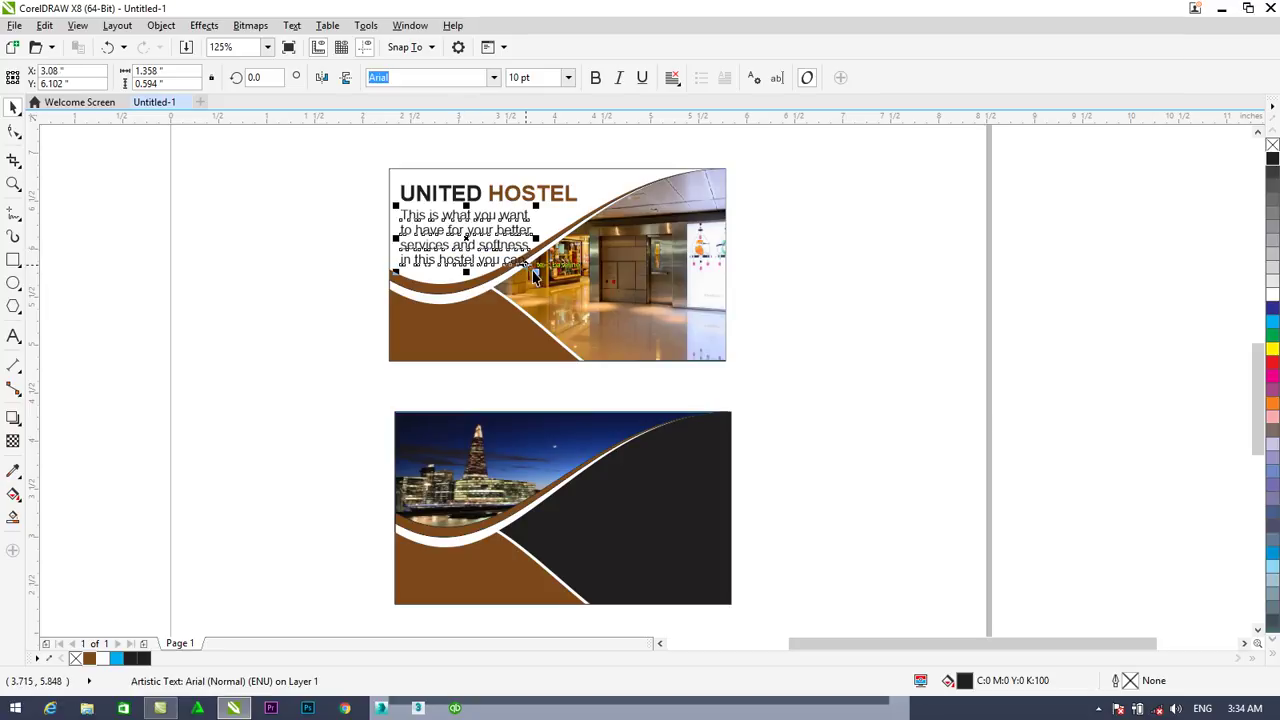
mouse_move(531, 266)
mouse_down()
mouse_move(502, 256)
mouse_move(516, 259)
mouse_up()
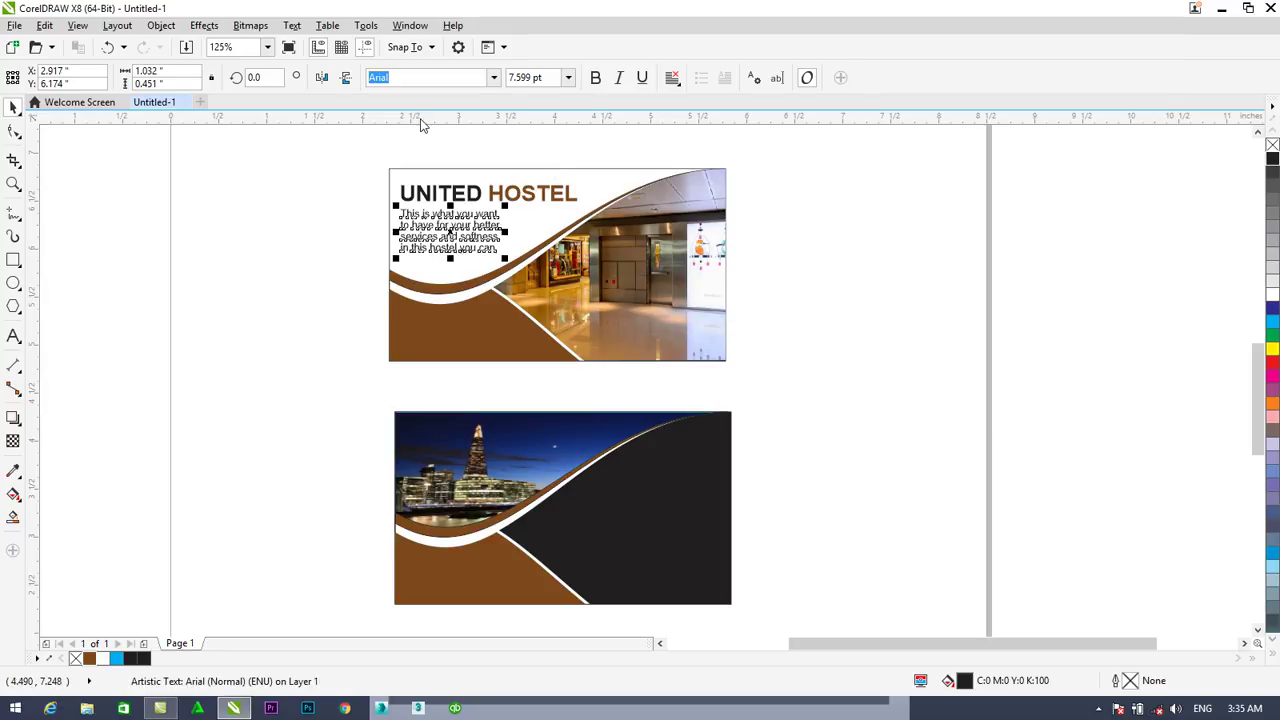
click(226, 191)
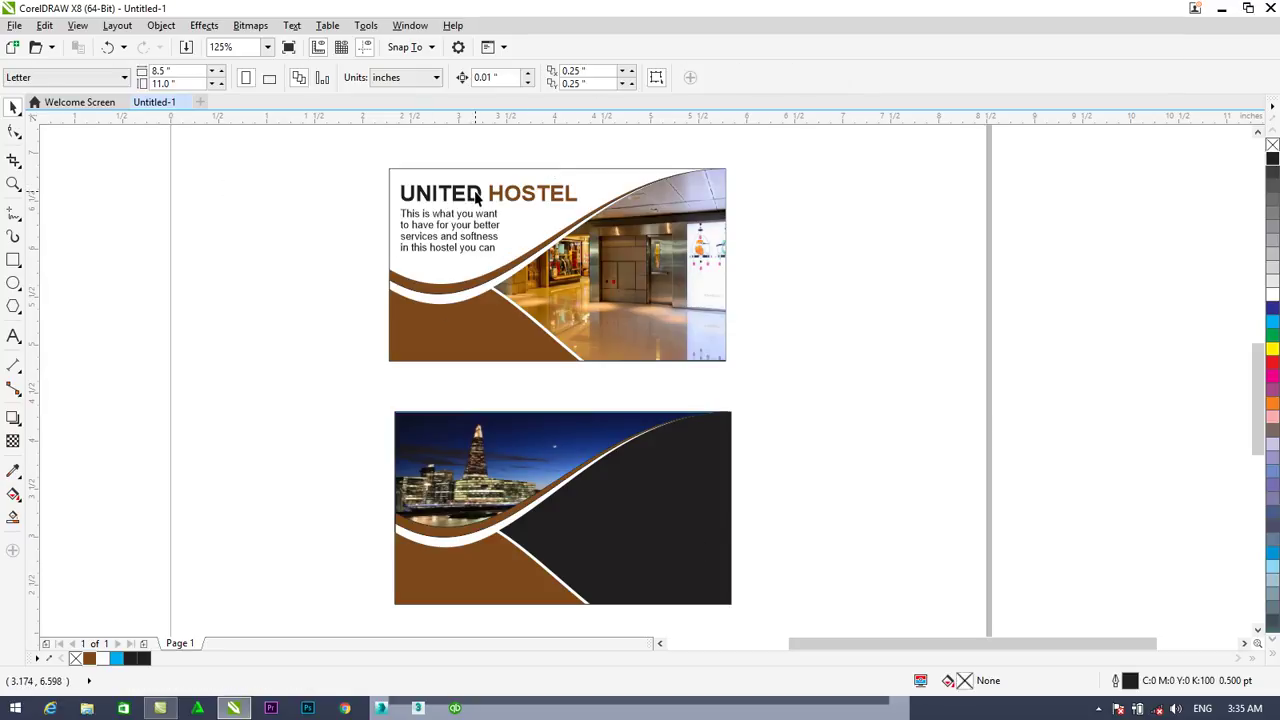
click(476, 193)
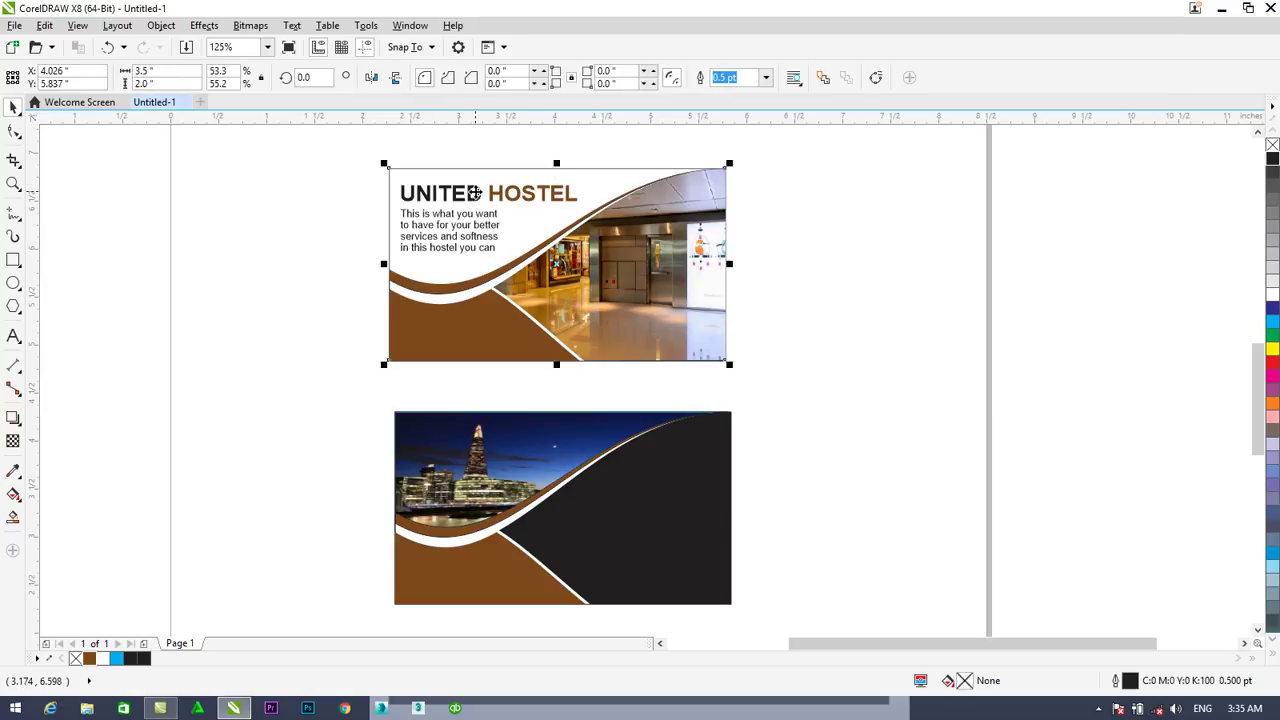
Duplicate the UNITED HOSTEL heading onto the right side of the dark card
click(174, 289)
click(428, 194)
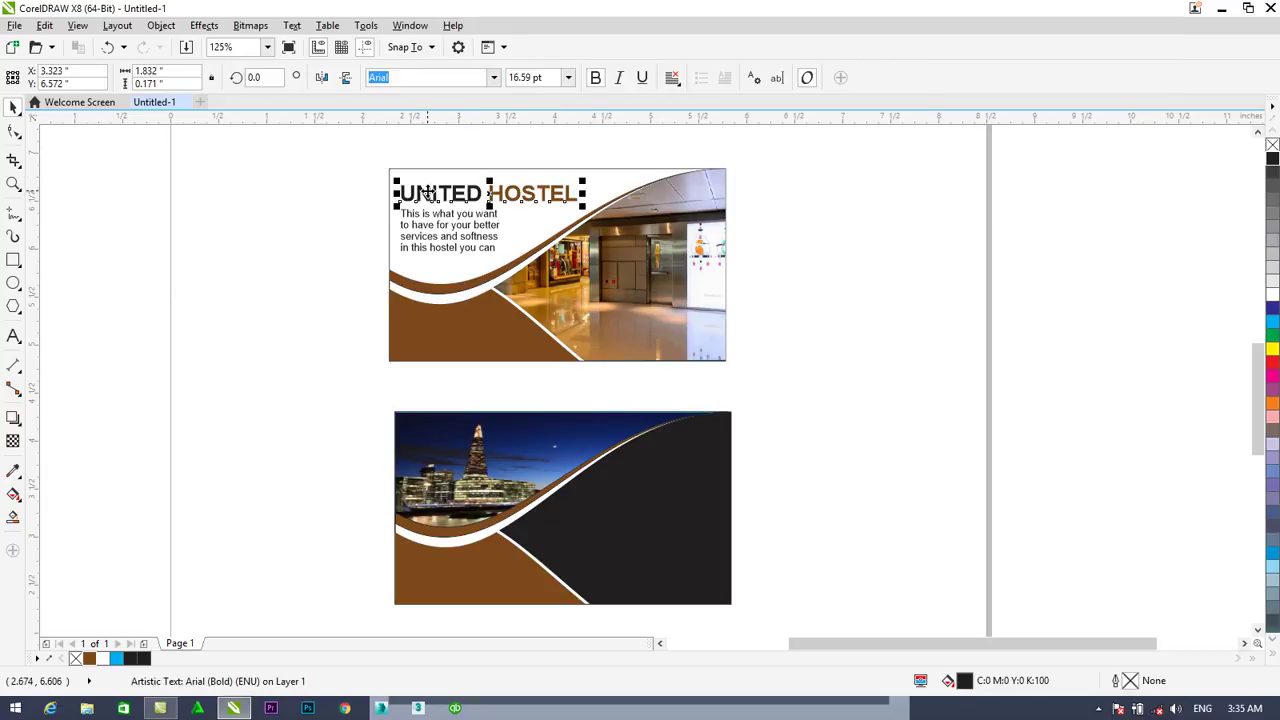
key(ctrl+d)
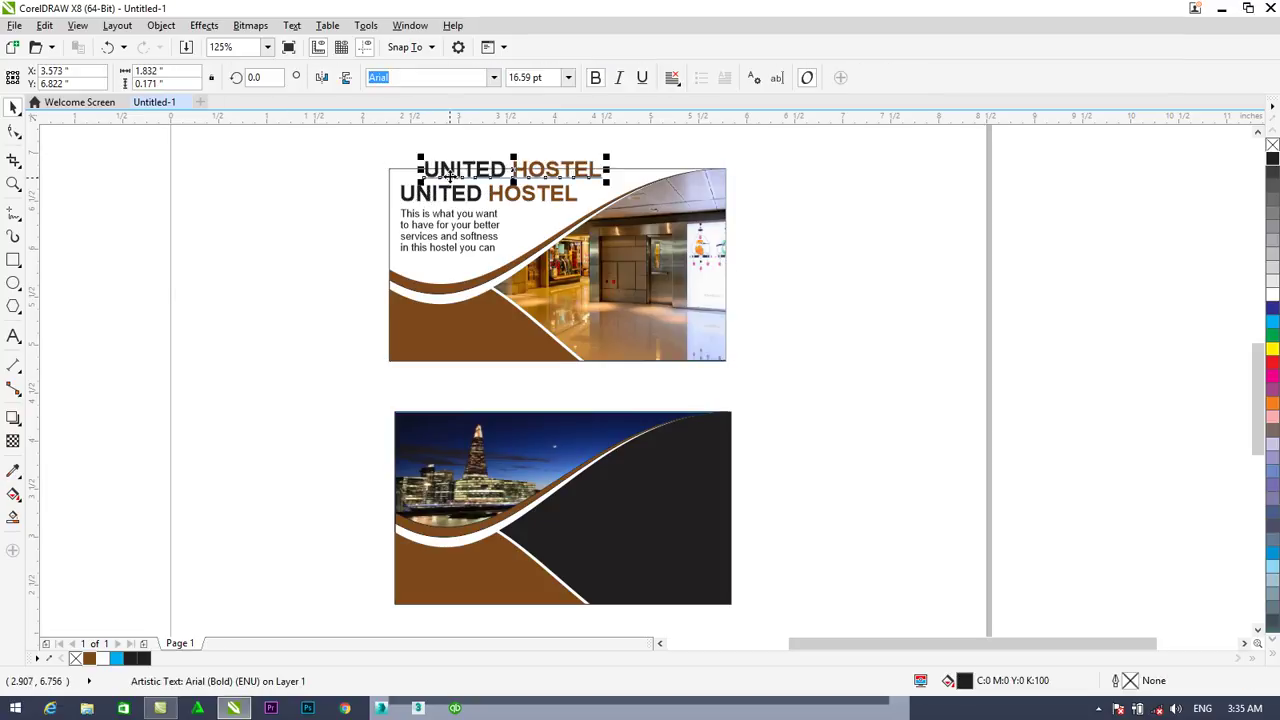
drag(423, 182, 586, 507)
Copy the description onto the dark card, make it white, and enlarge it to about 9.2 pt
click(430, 226)
click(428, 232)
drag(428, 232, 625, 563)
click(415, 244)
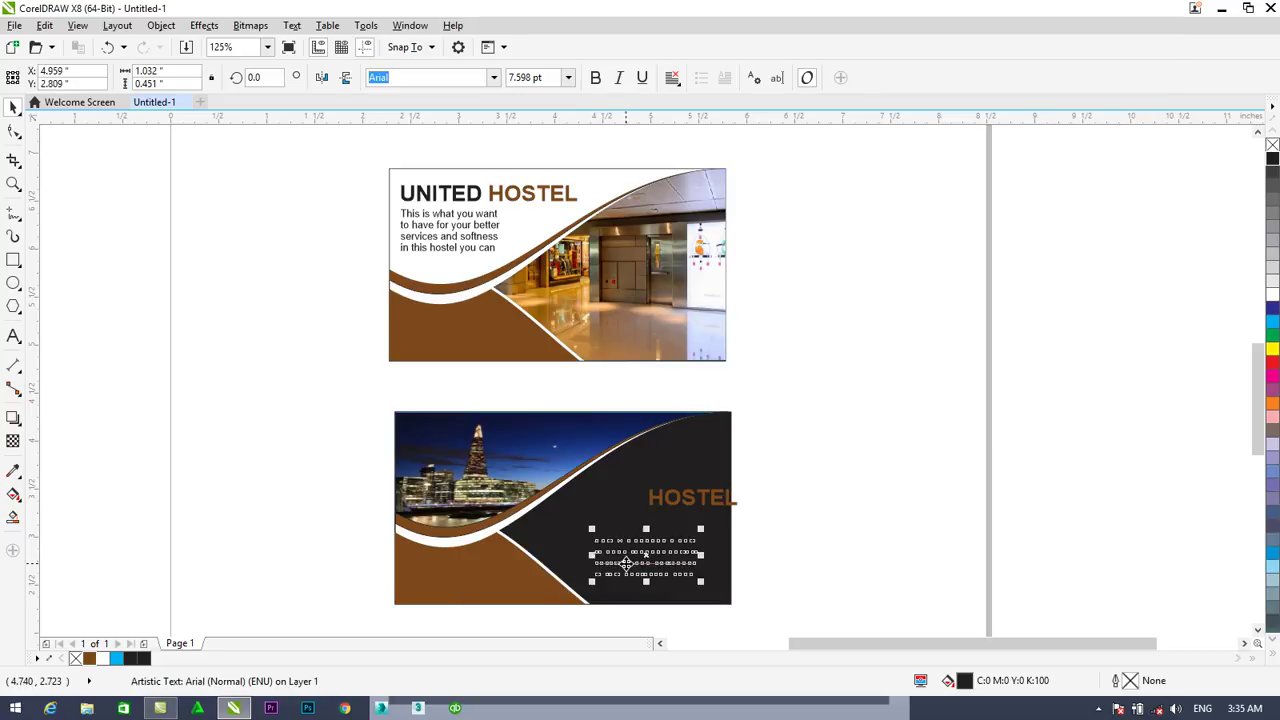
click(1272, 296)
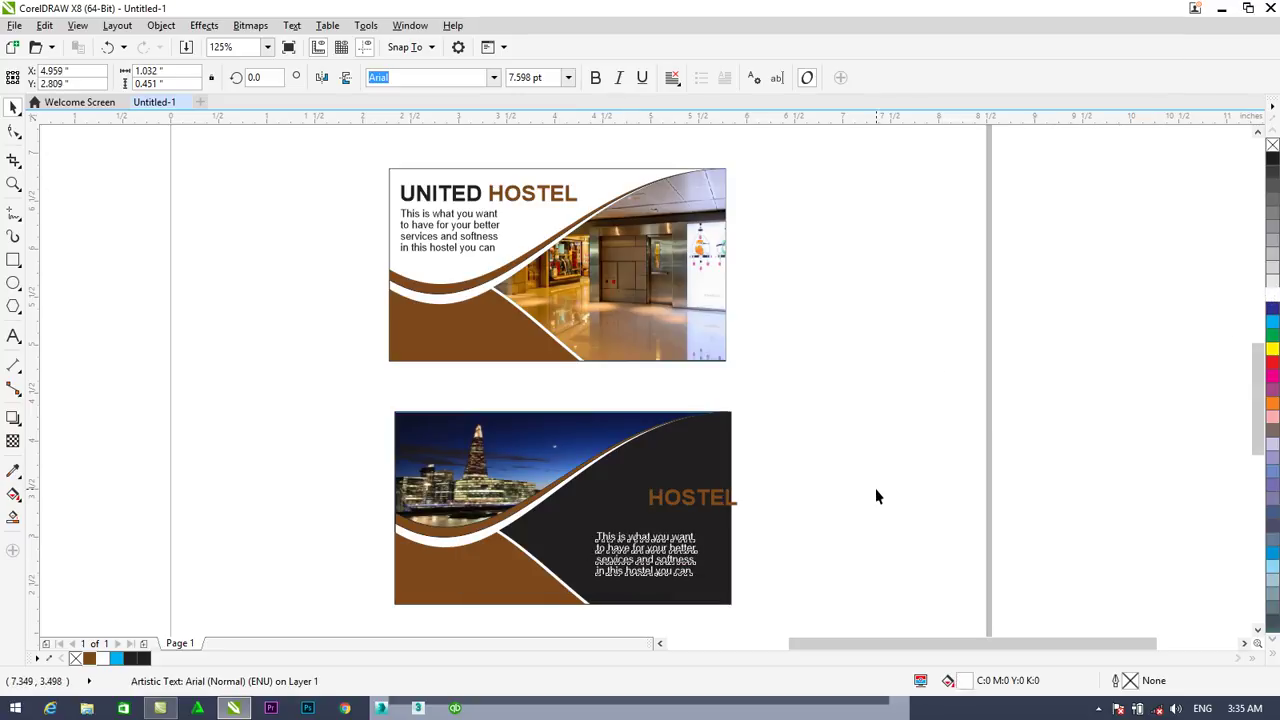
click(647, 553)
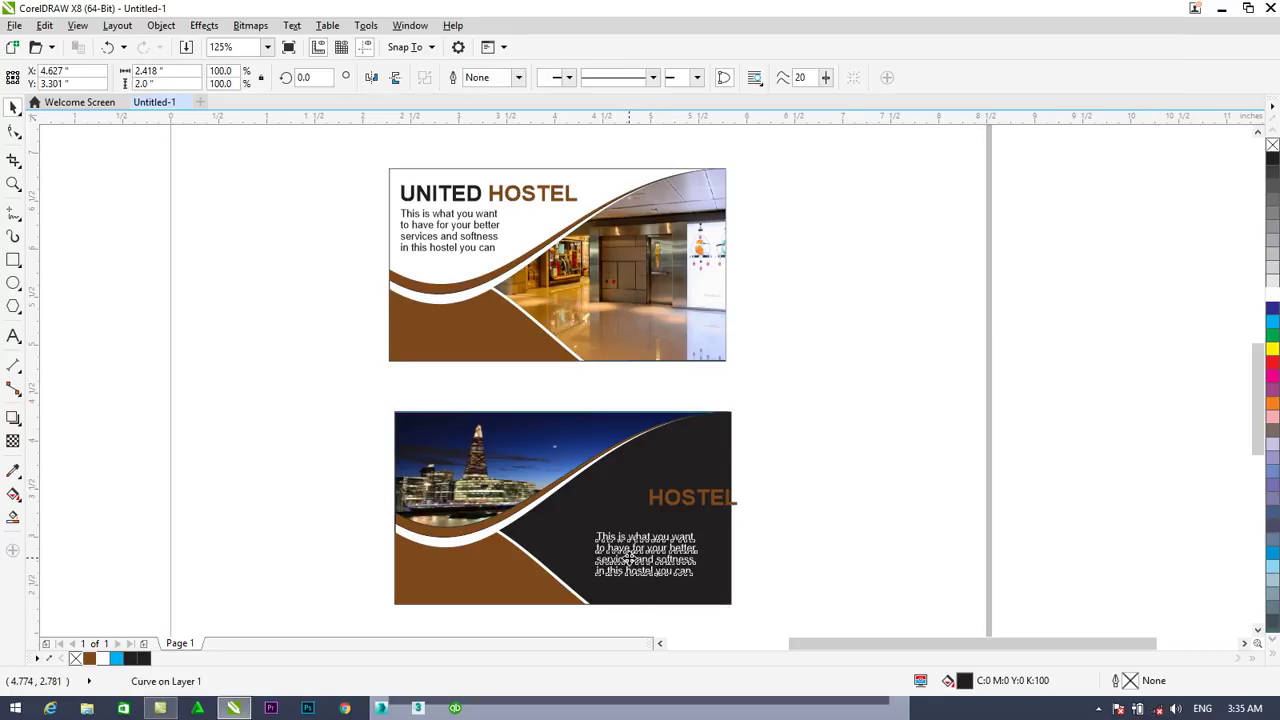
click(645, 552)
drag(592, 528, 560, 516)
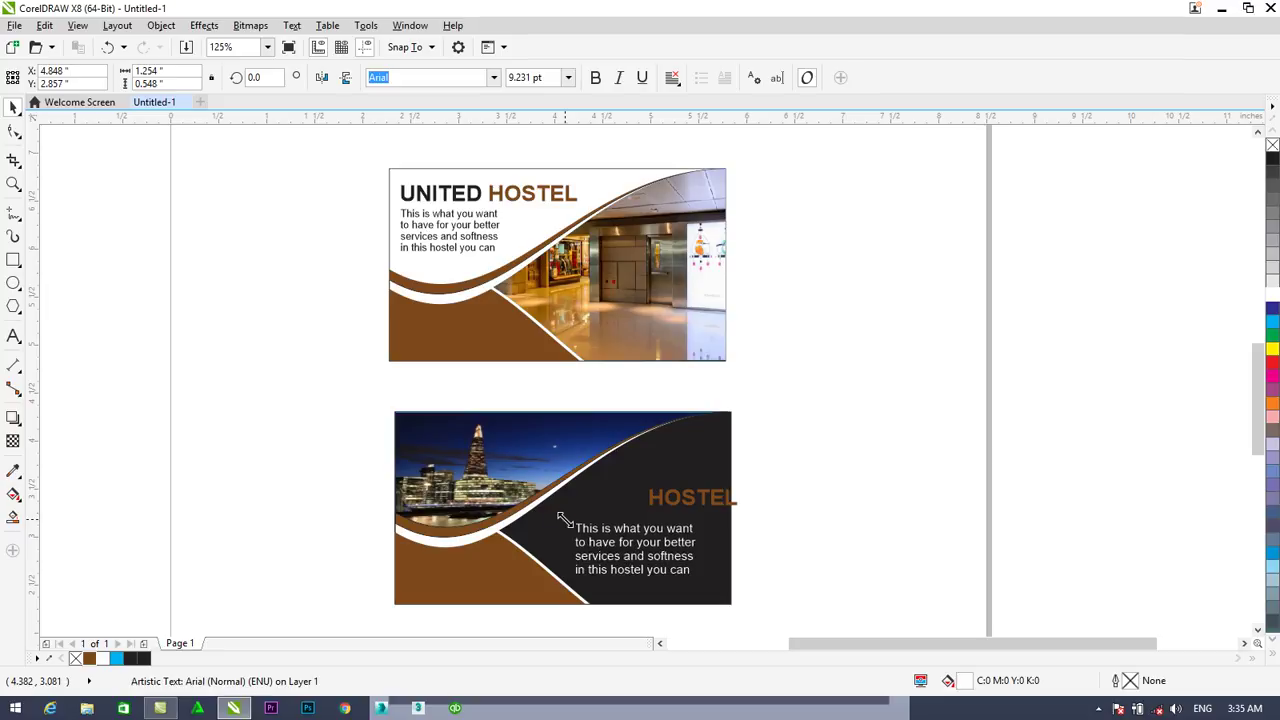
click(877, 505)
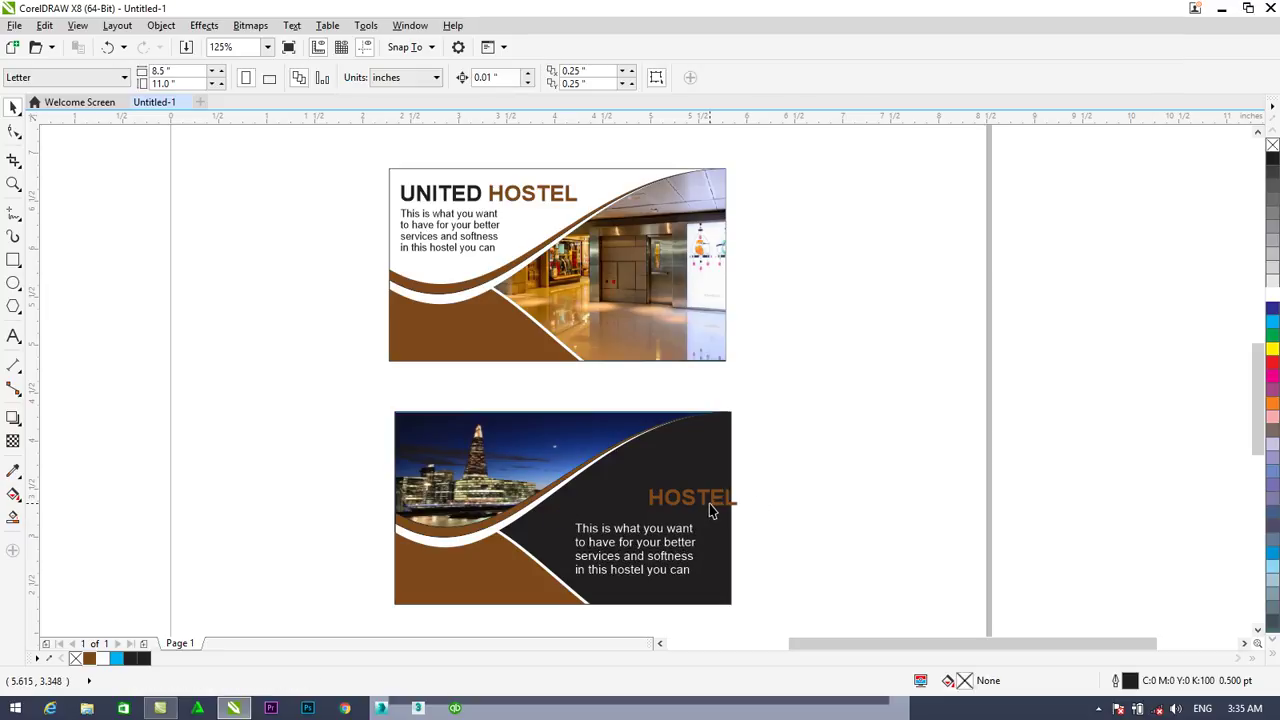
Make the word UNITED in the dark card's heading white
click(709, 501)
click(673, 503)
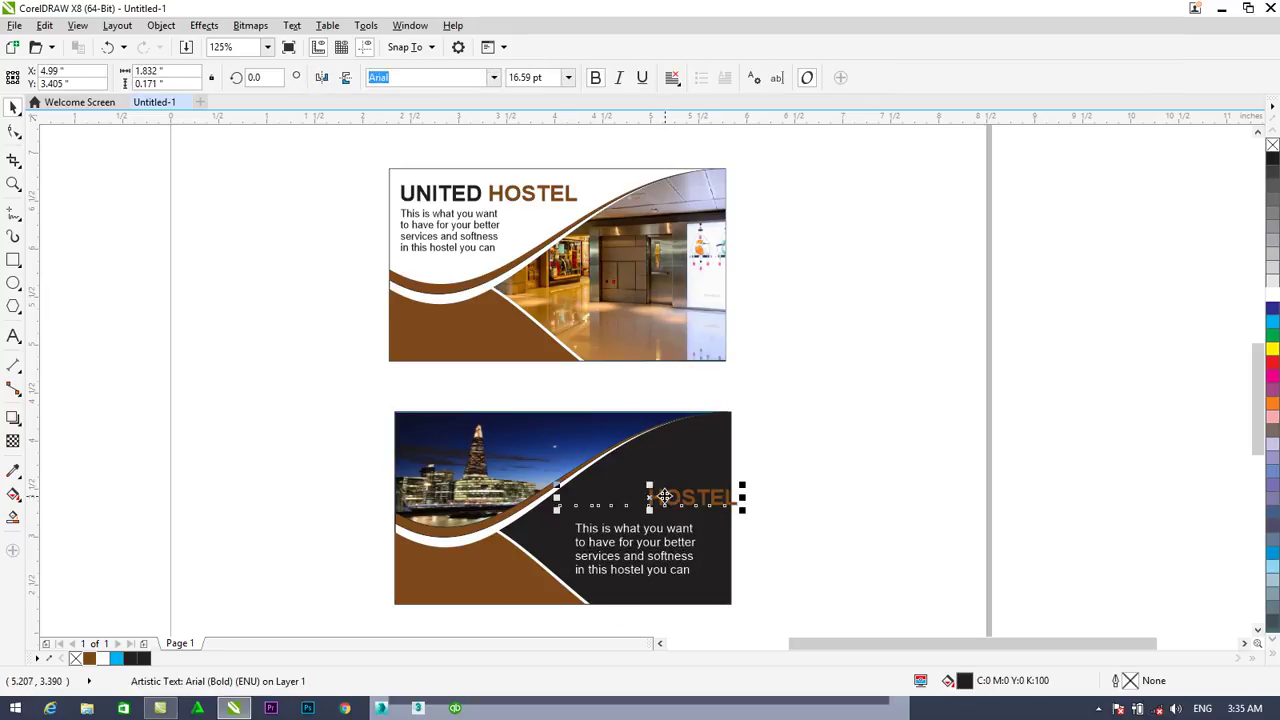
click(13, 336)
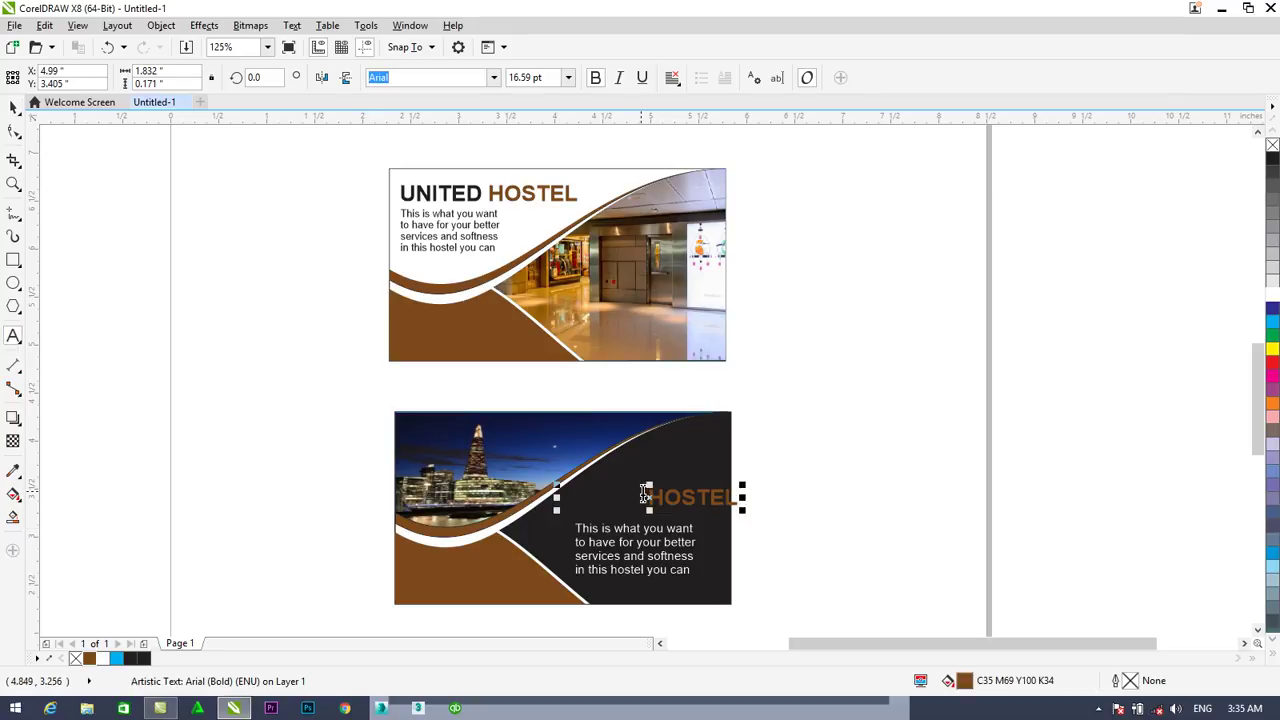
drag(645, 493, 556, 492)
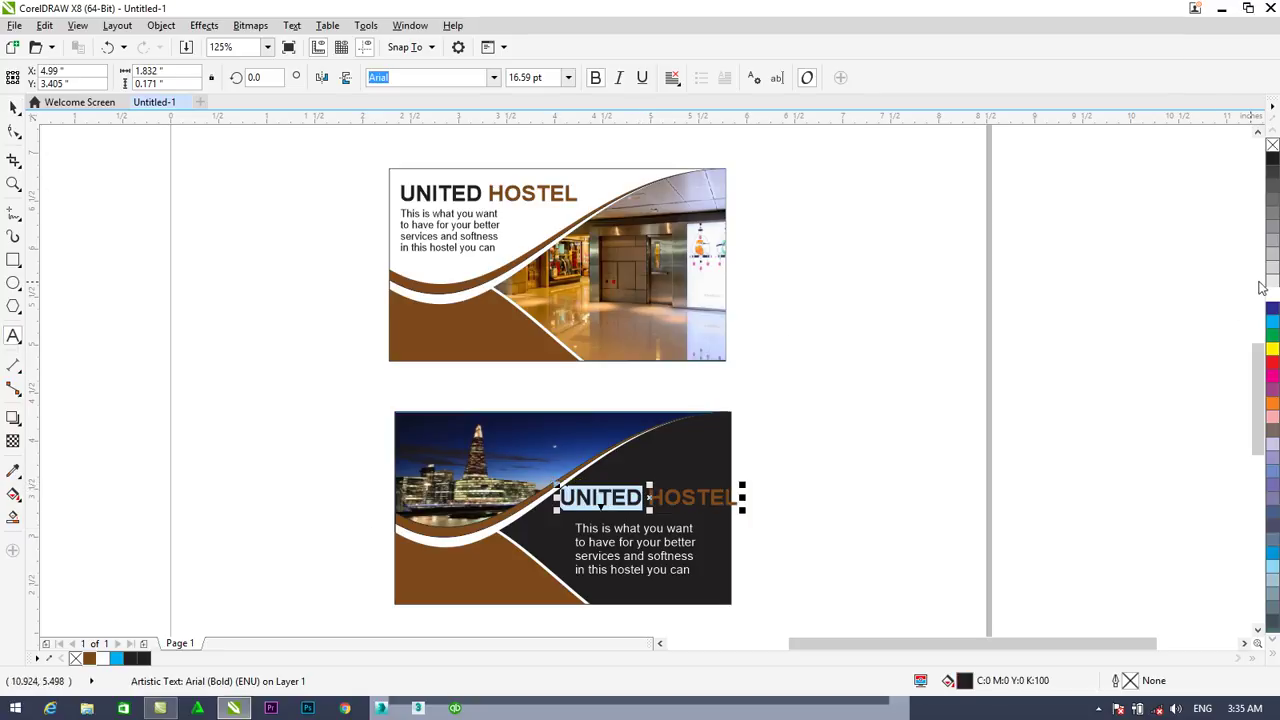
click(1268, 295)
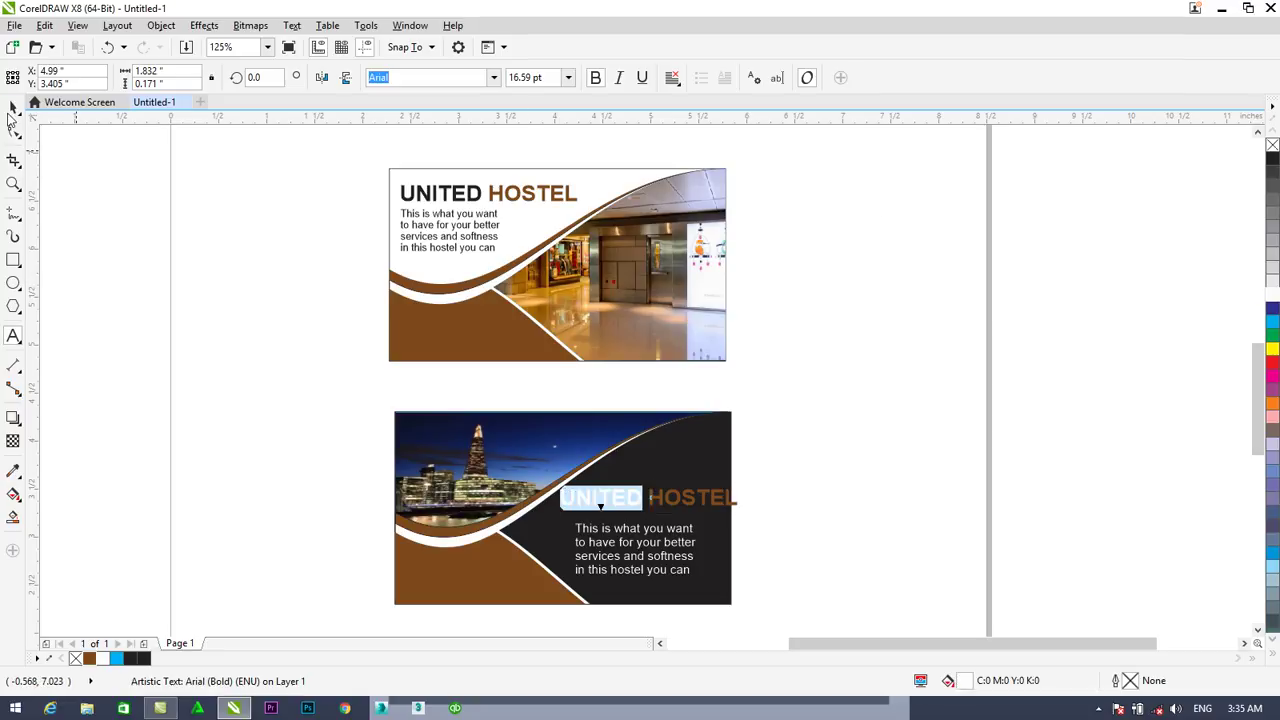
click(14, 108)
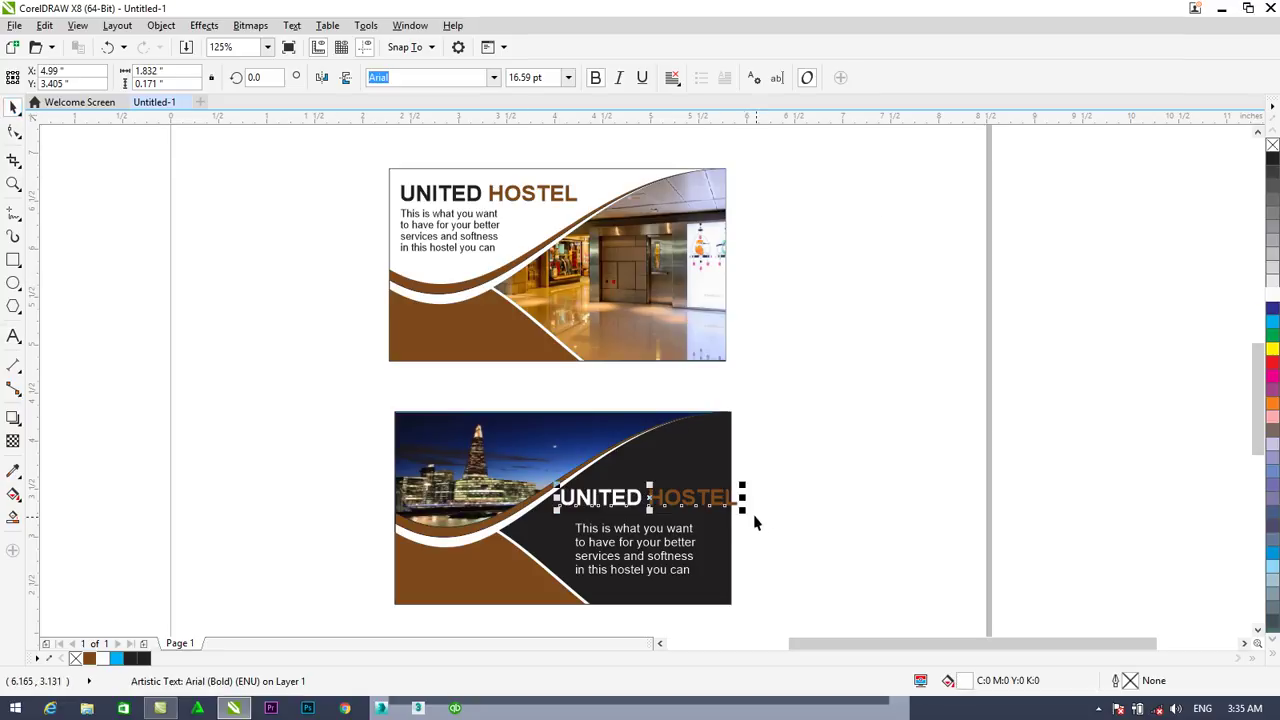
Scale the dark card's heading down to about 11.4 pt and place it just above the description
mouse_move(741, 511)
mouse_down()
mouse_move(707, 505)
mouse_move(731, 510)
mouse_up()
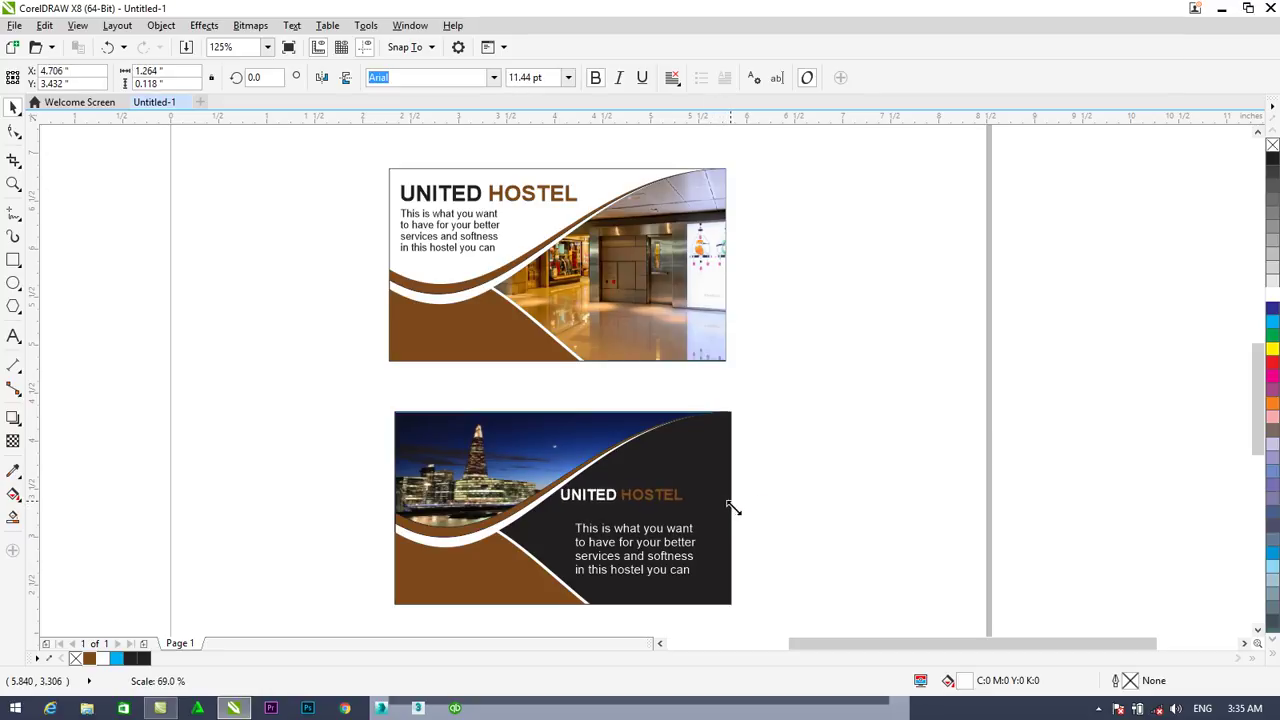
drag(616, 500, 632, 515)
click(790, 512)
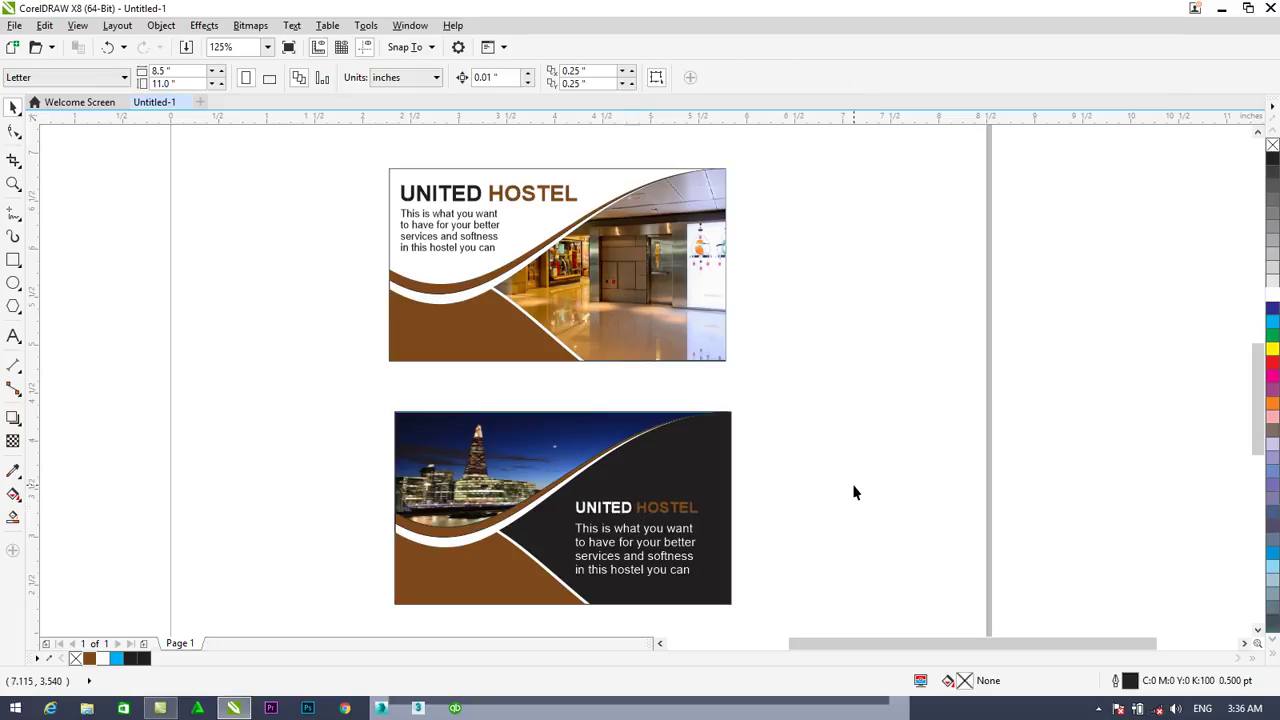
click(677, 549)
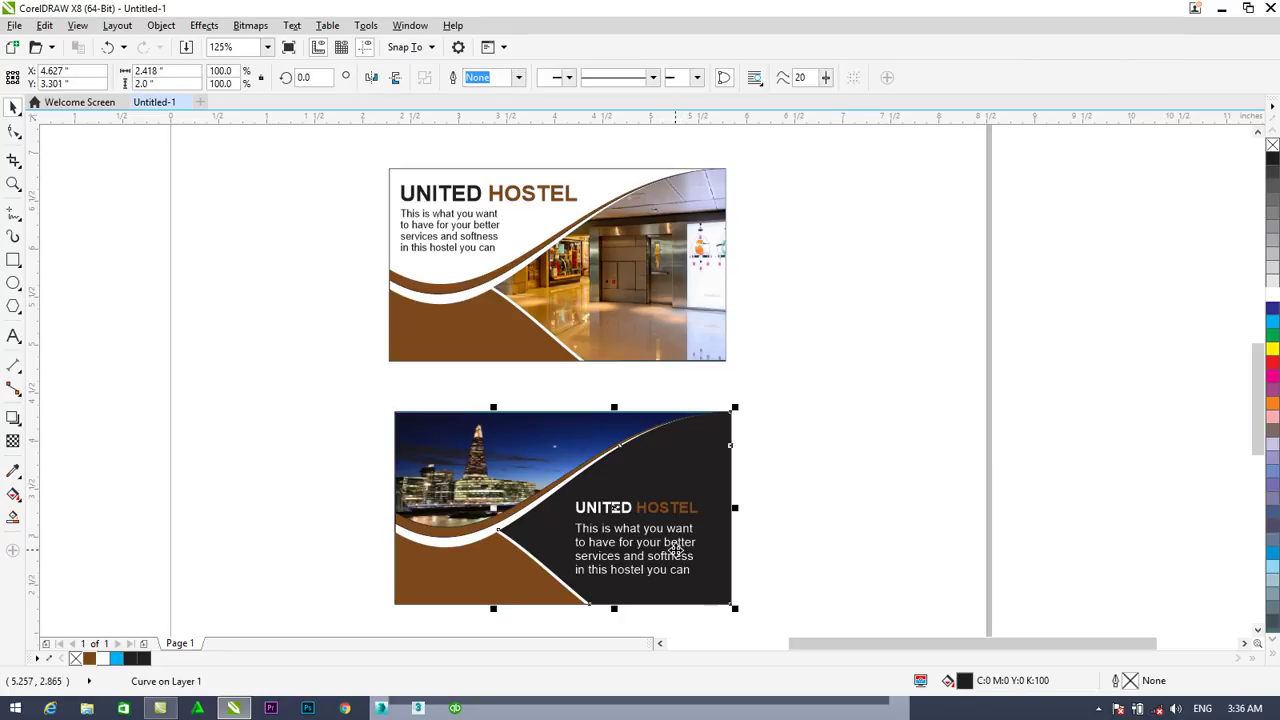
click(543, 365)
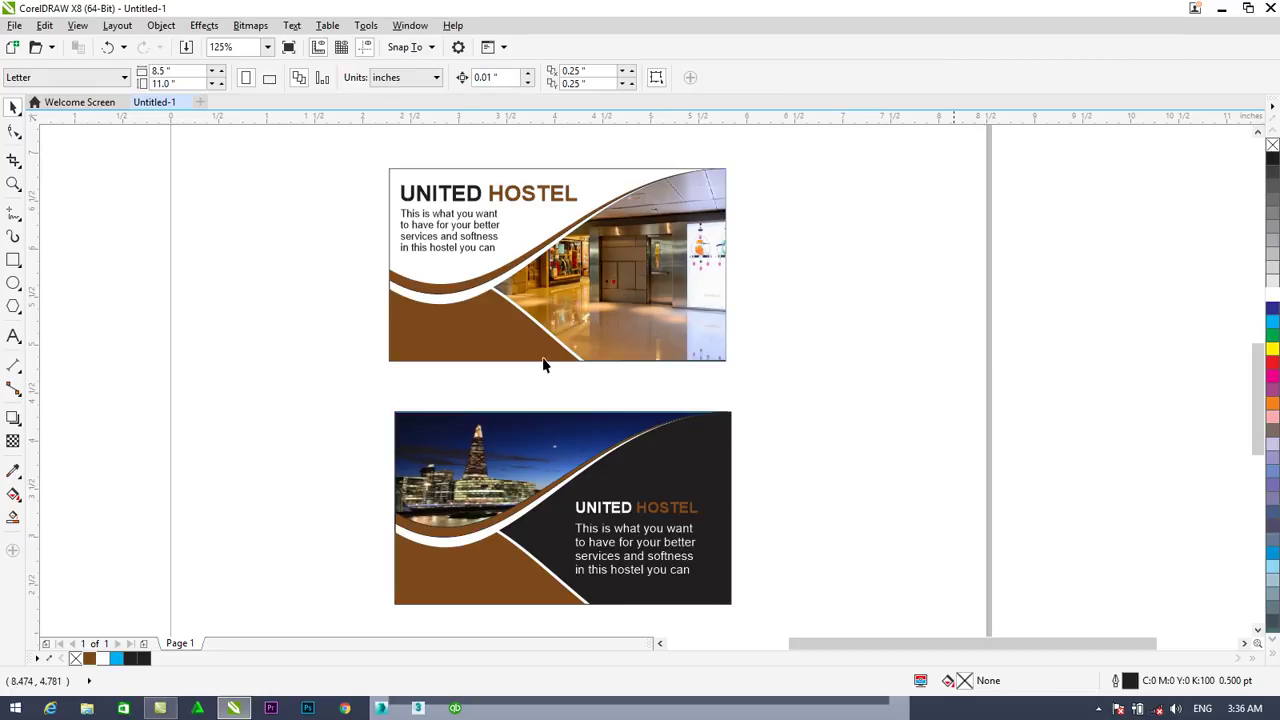
Type the hostel's phone number as a new text line on the blank canvas
click(13, 336)
click(206, 330)
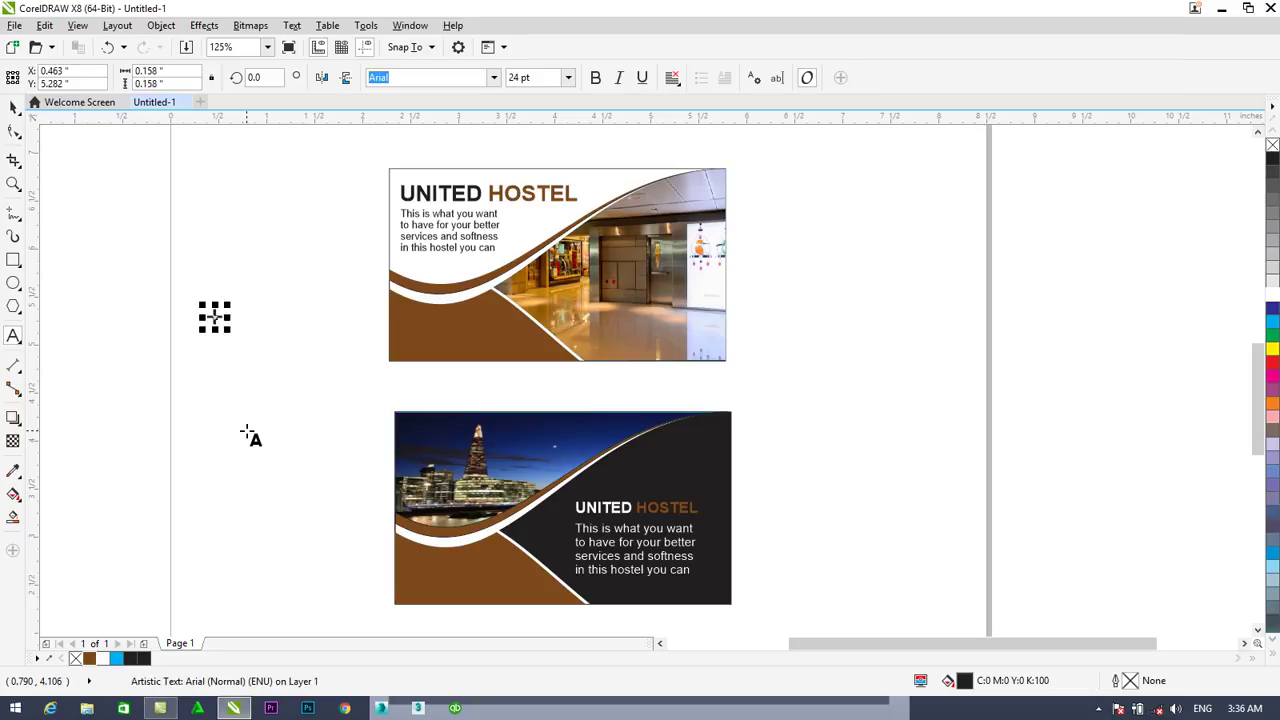
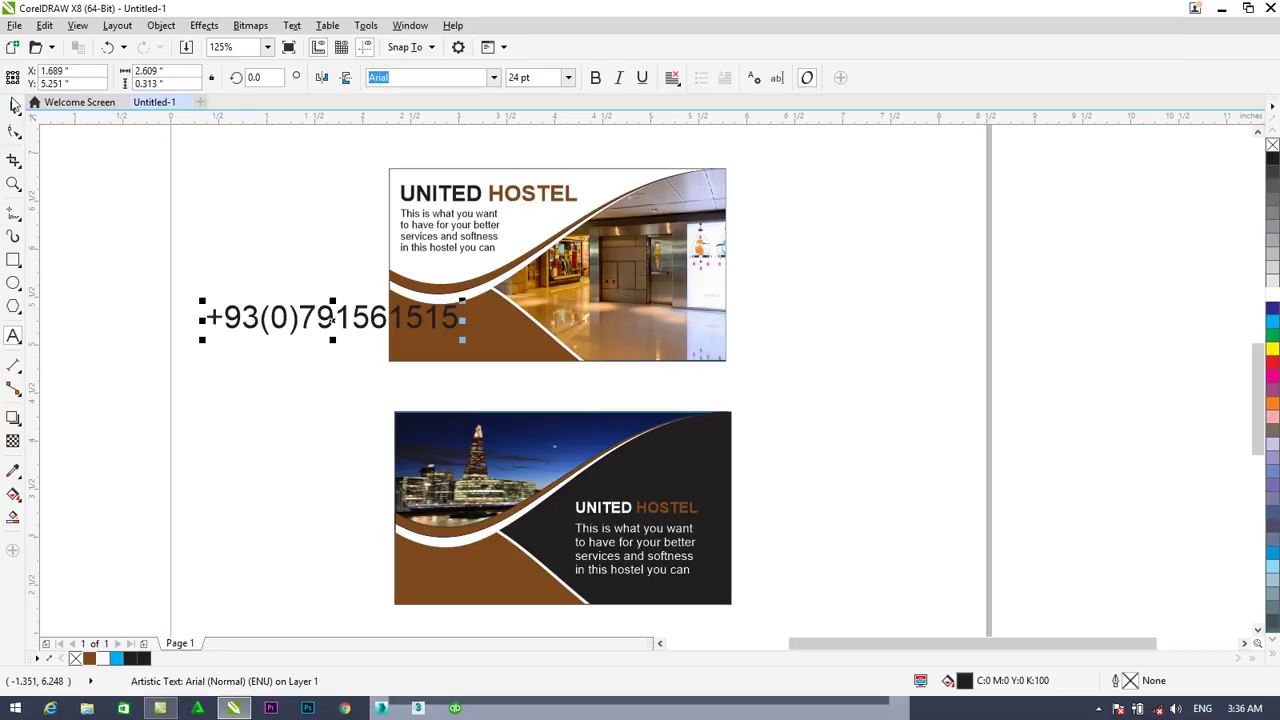
Shrink the phone number to about 7.3 pt, make it white, and move it onto the dark card's lower-left brown area
key(ctrl+space)
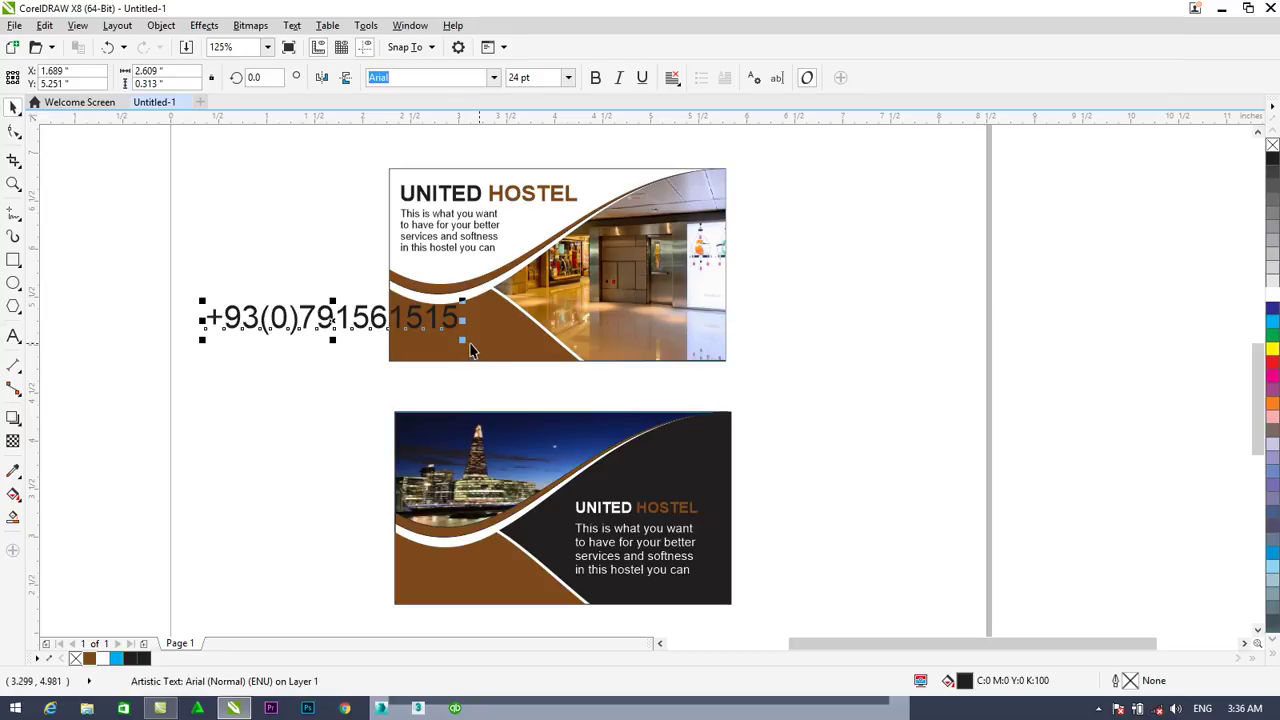
drag(462, 341, 363, 330)
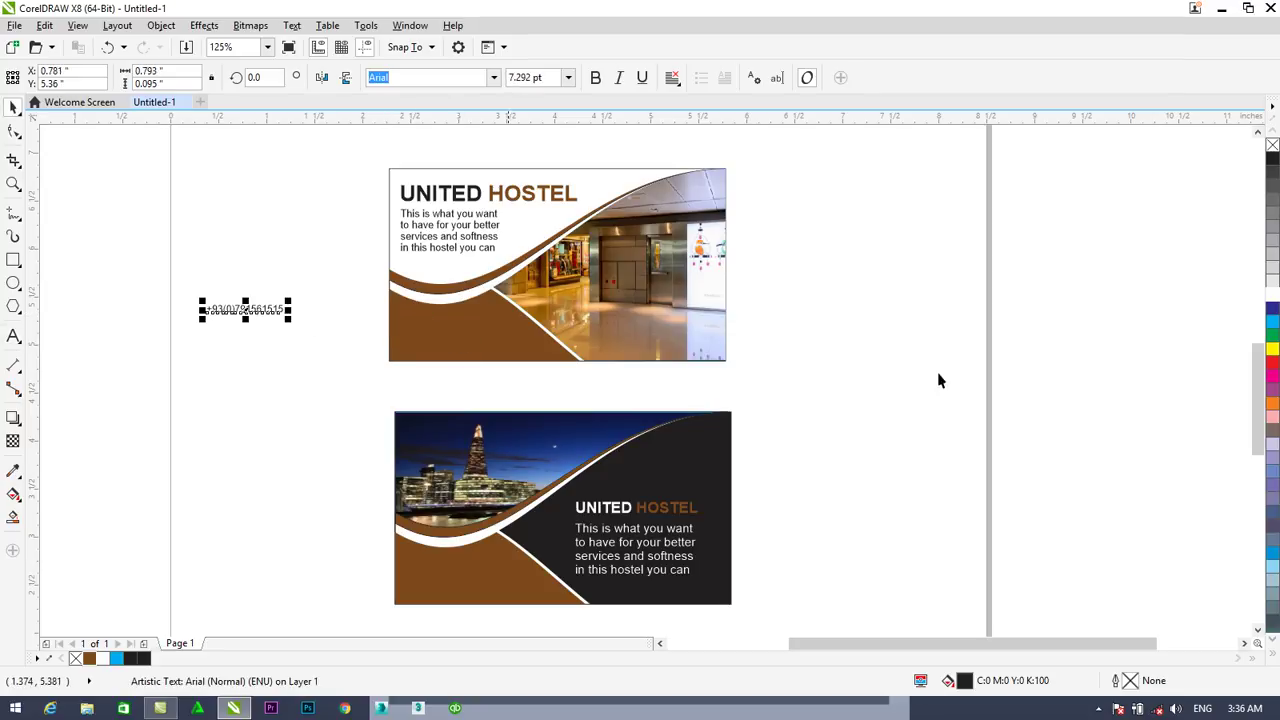
click(1271, 299)
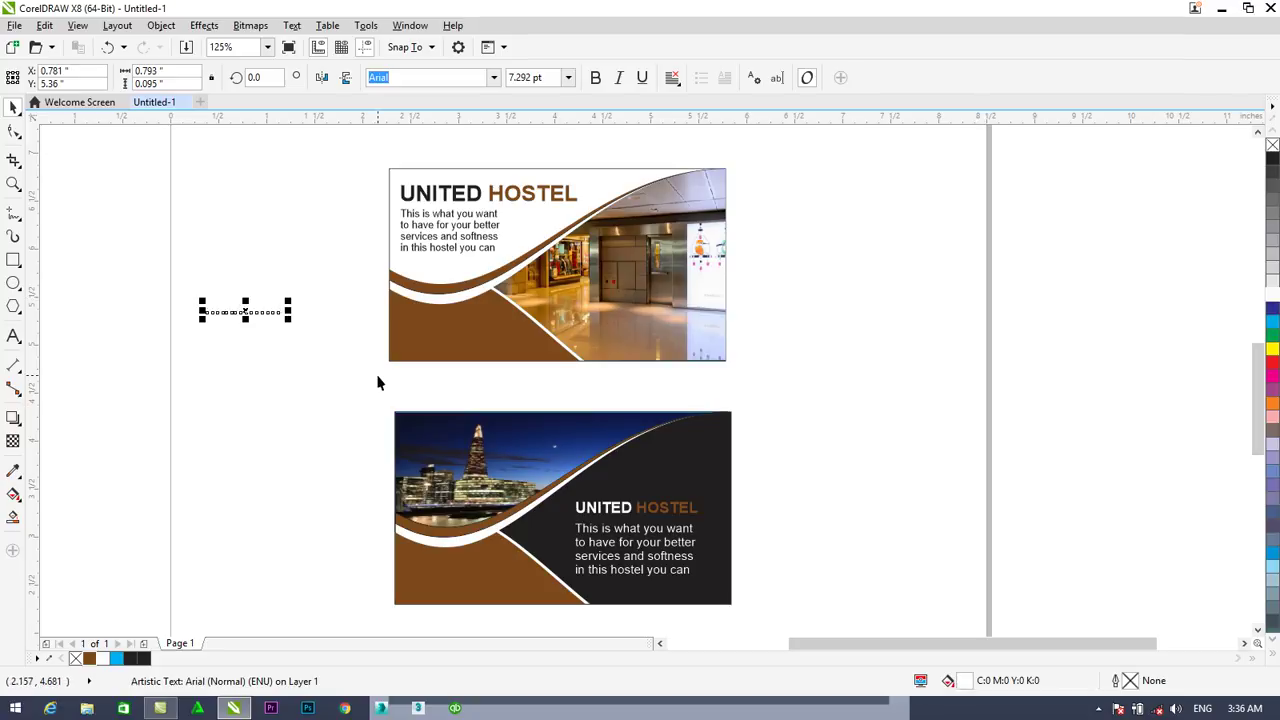
drag(263, 343, 455, 597)
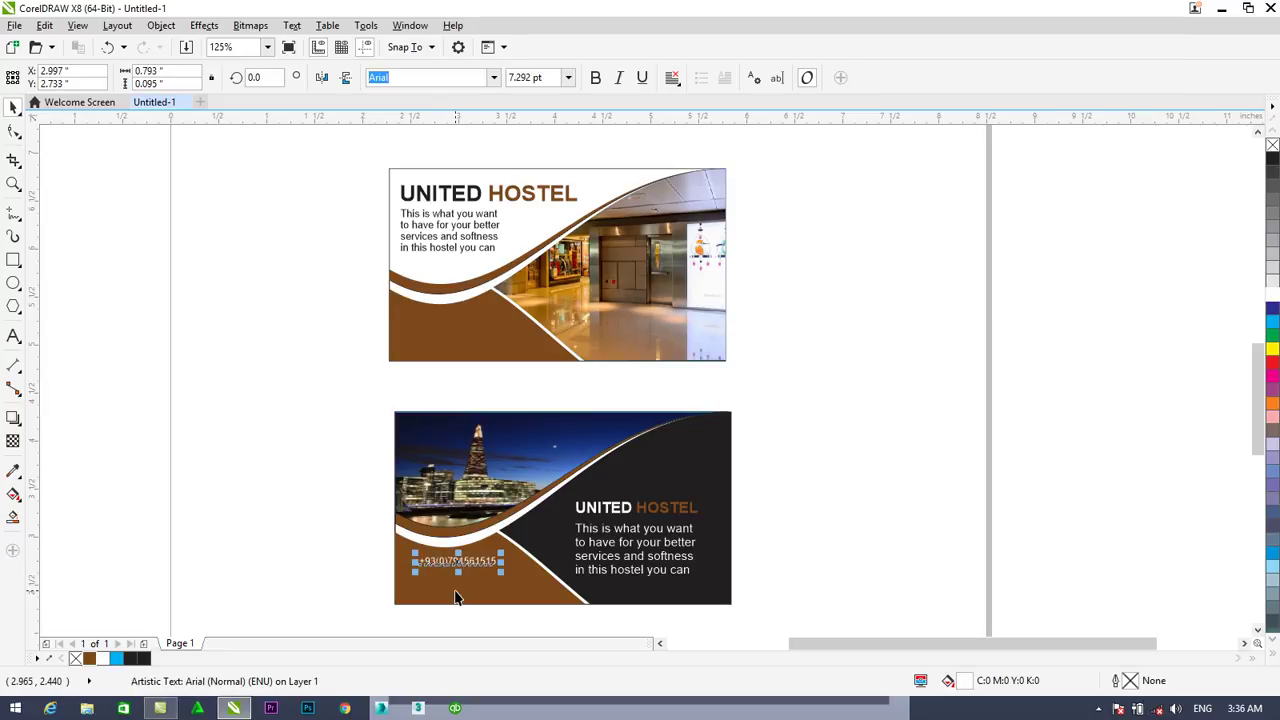
Duplicate the phone number line and place the copy directly below the original
scroll(646, 381, up, 2)
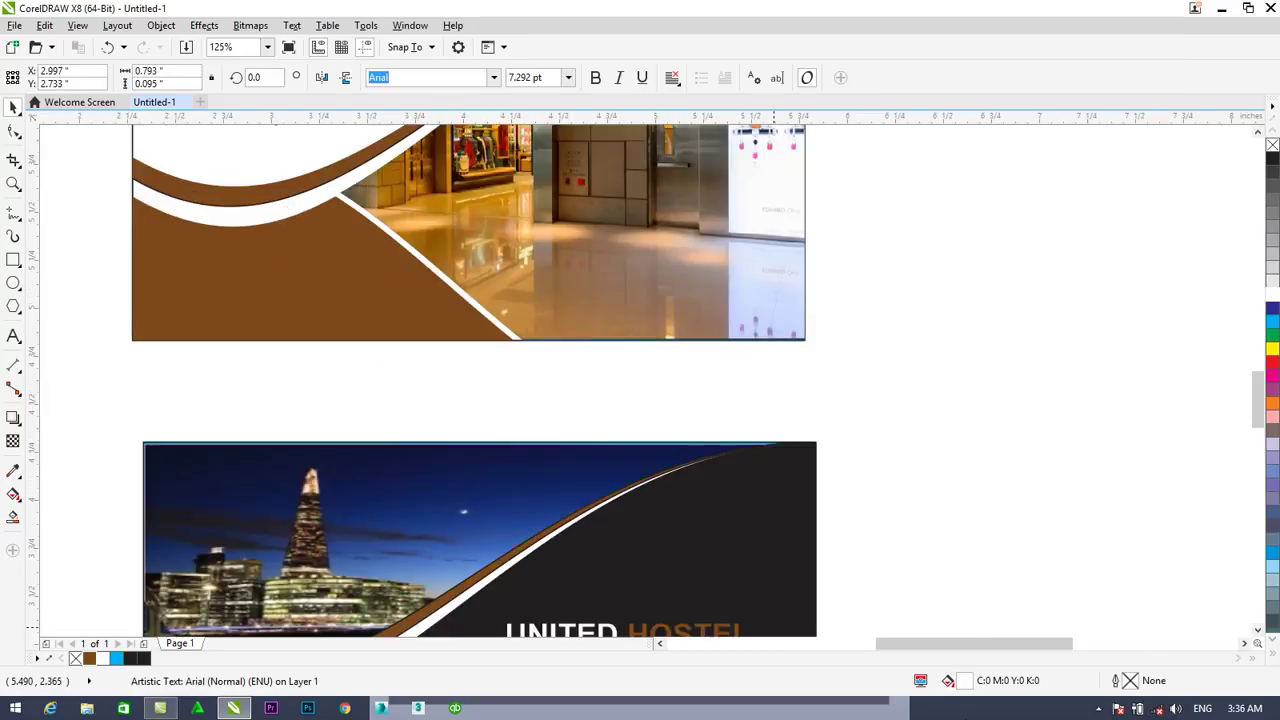
drag(1254, 398, 1262, 437)
drag(951, 645, 901, 653)
scroll(932, 645, up, 2)
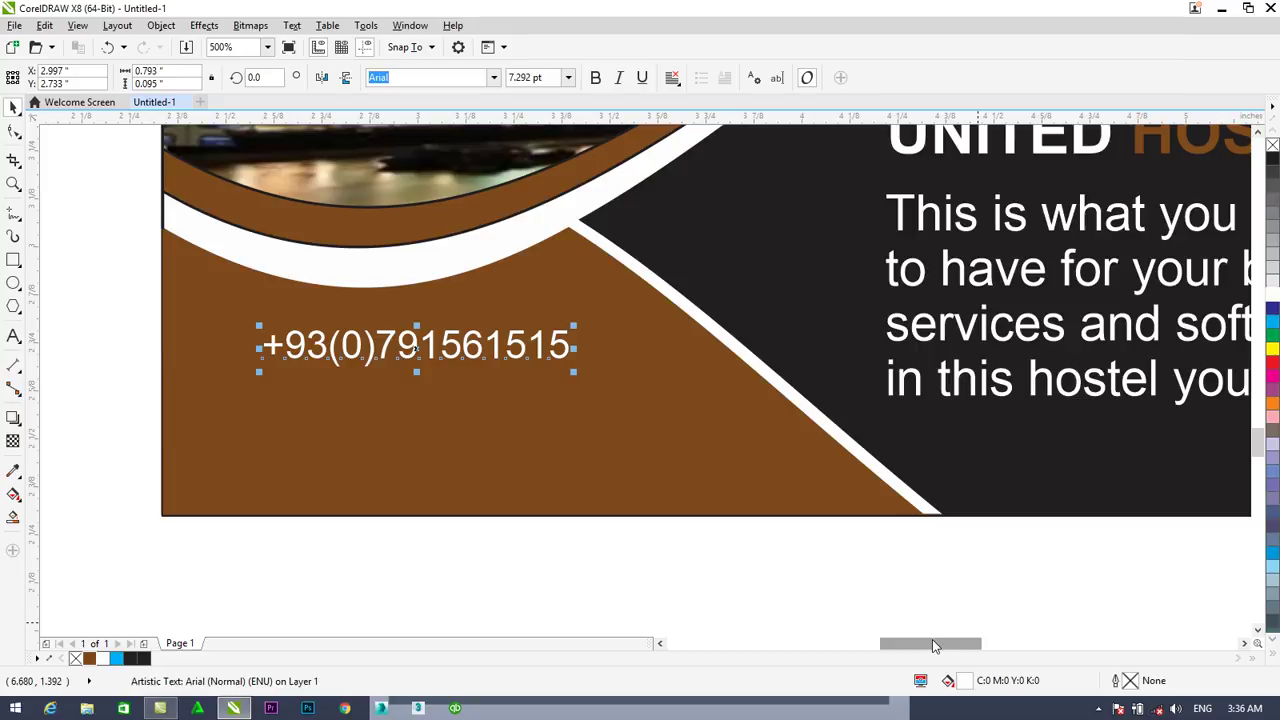
key(ctrl+d)
drag(573, 253, 478, 405)
Select all the text of the lower phone line copy for replacement
click(13, 336)
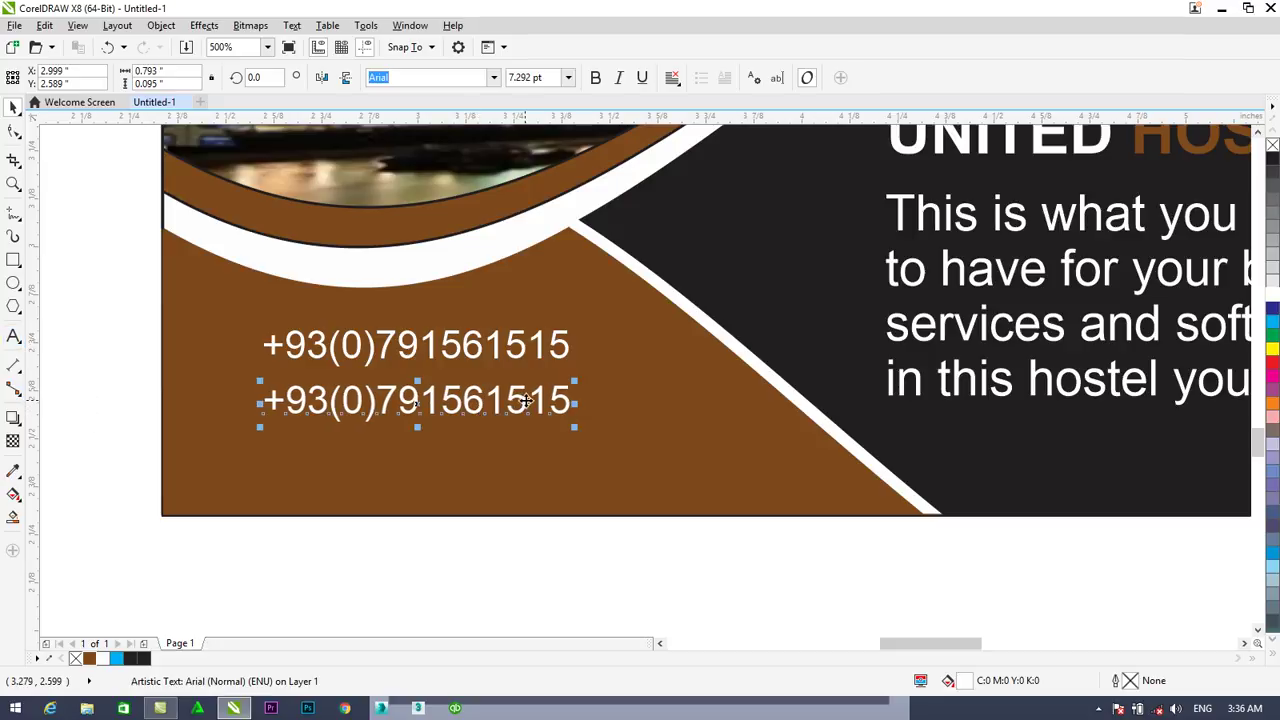
click(13, 336)
click(549, 403)
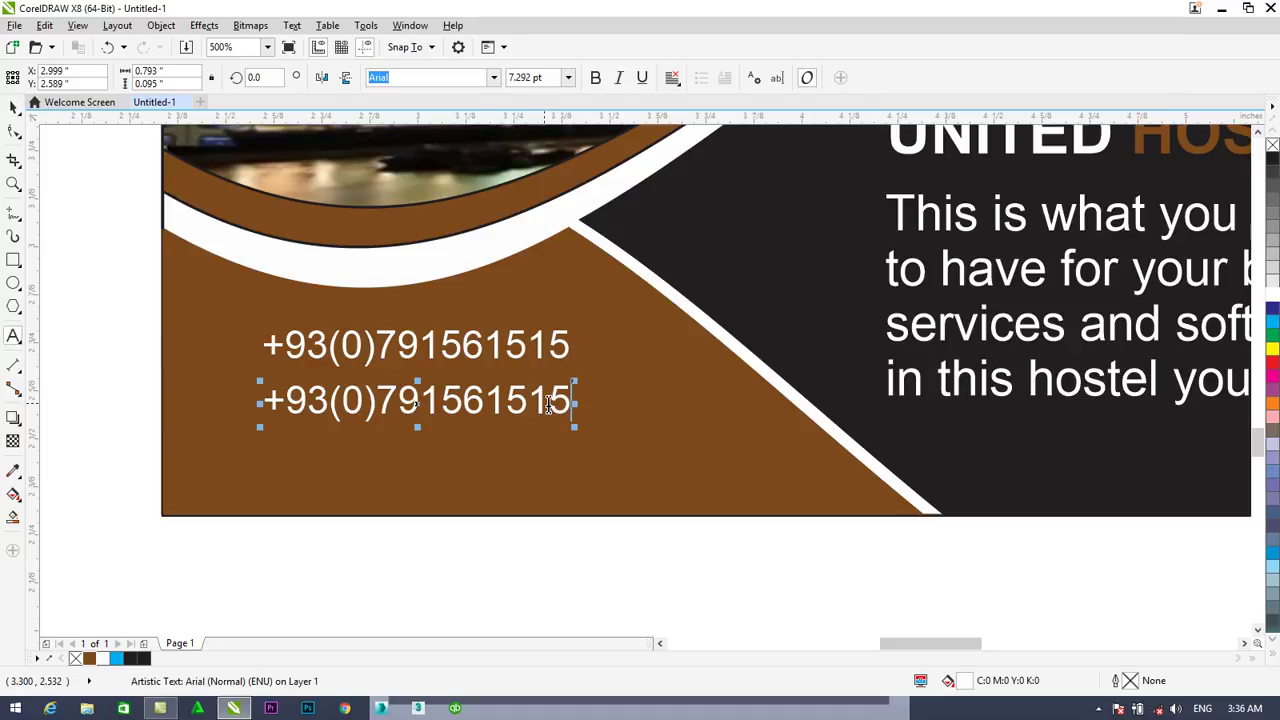
drag(562, 403, 271, 403)
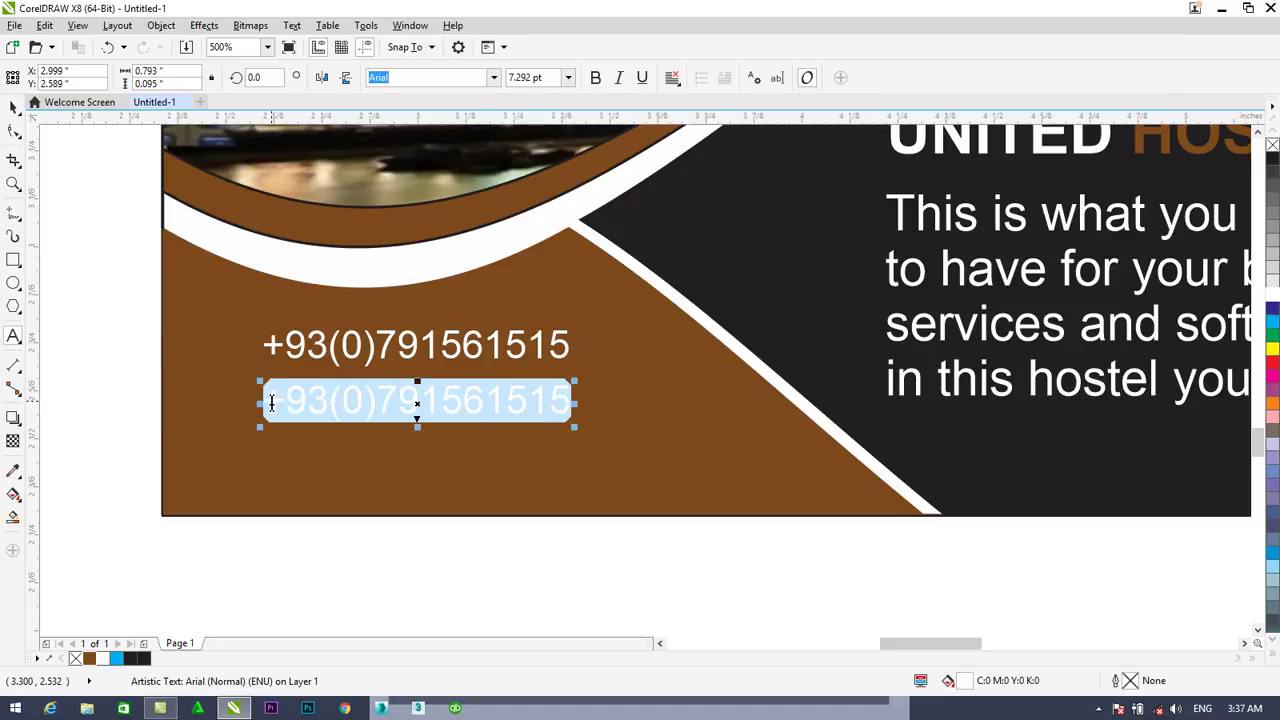
Replace the copied line's text with the hostel's e-mail address
key(Escape)
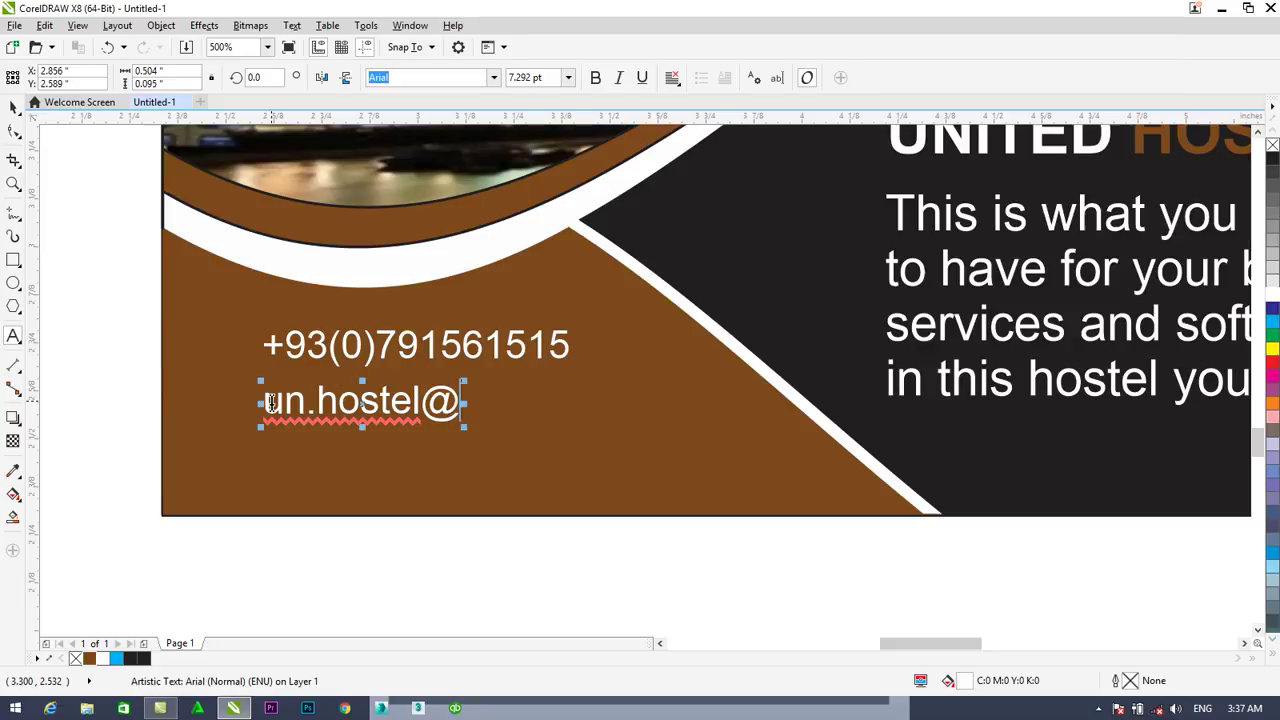
key(Escape)
Duplicate the e-mail line below the original and select the copy's text
click(15, 109)
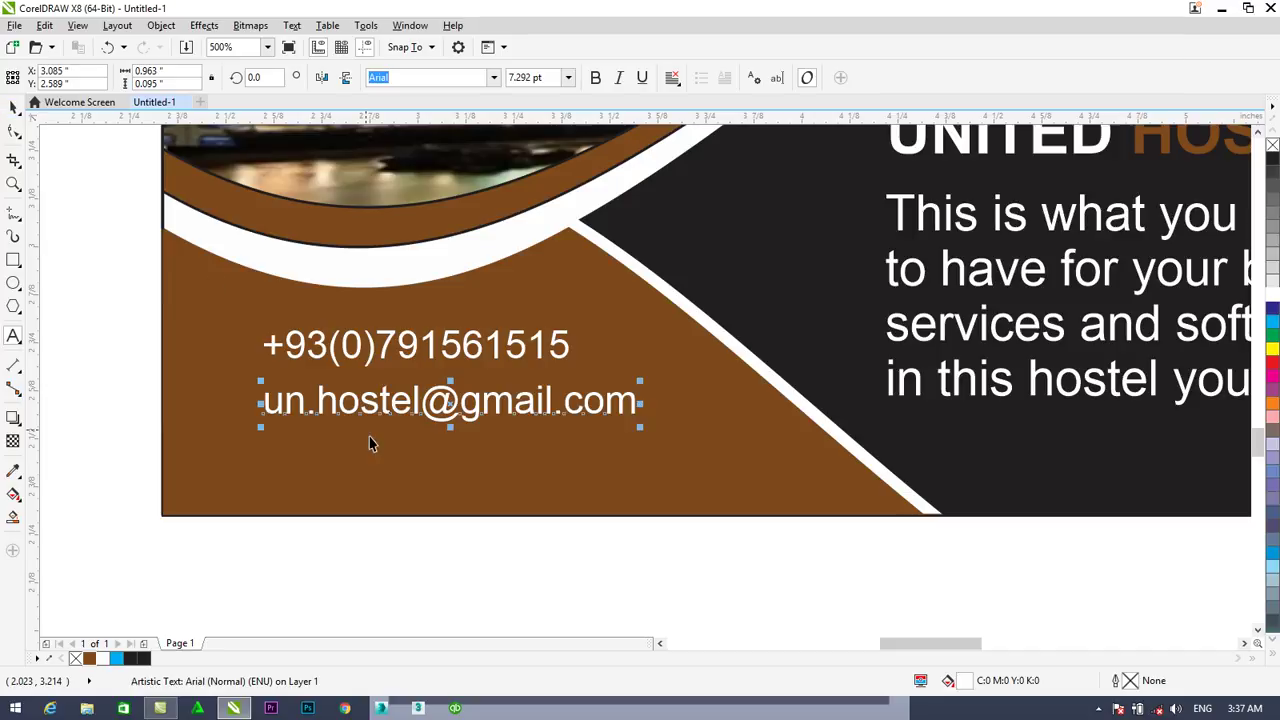
key(ctrl+d)
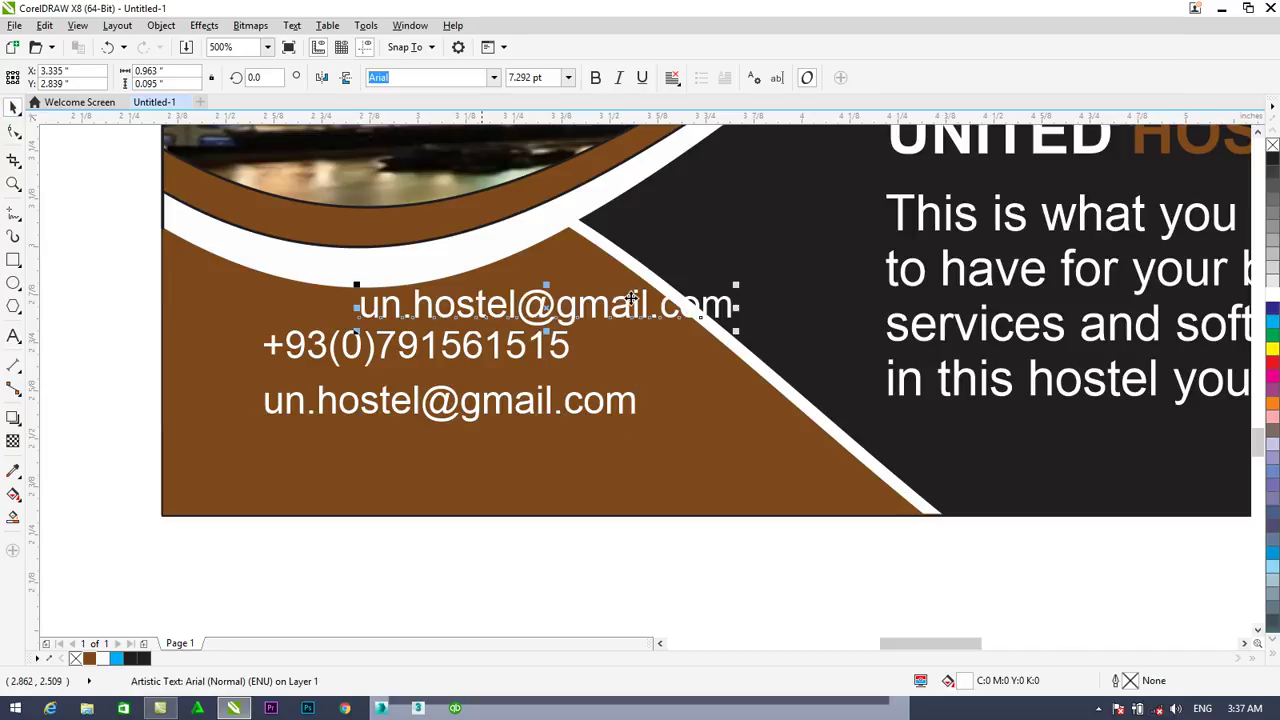
drag(598, 319, 519, 452)
click(13, 336)
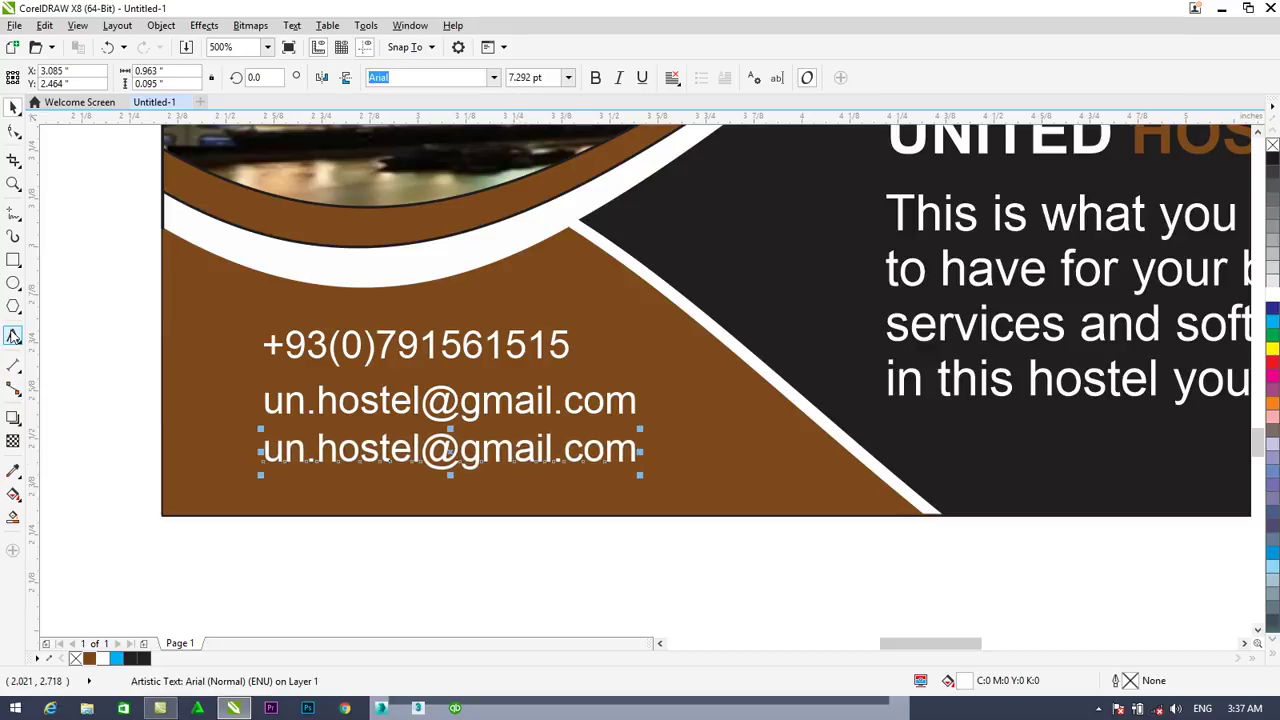
key(shift+Left)
key(shift+Left)
key(shift+Left)
key(shift+Left)
key(shift+Left)
key(shift+Left)
key(shift+Left)
key(shift+Left)
key(shift+Left)
key(shift+Left)
key(shift+Left)
key(shift+Left)
key(shift+Left)
key(shift+Left)
key(shift+Left)
key(shift+Left)
key(shift+Left)
key(shift+Left)
key(shift+Left)
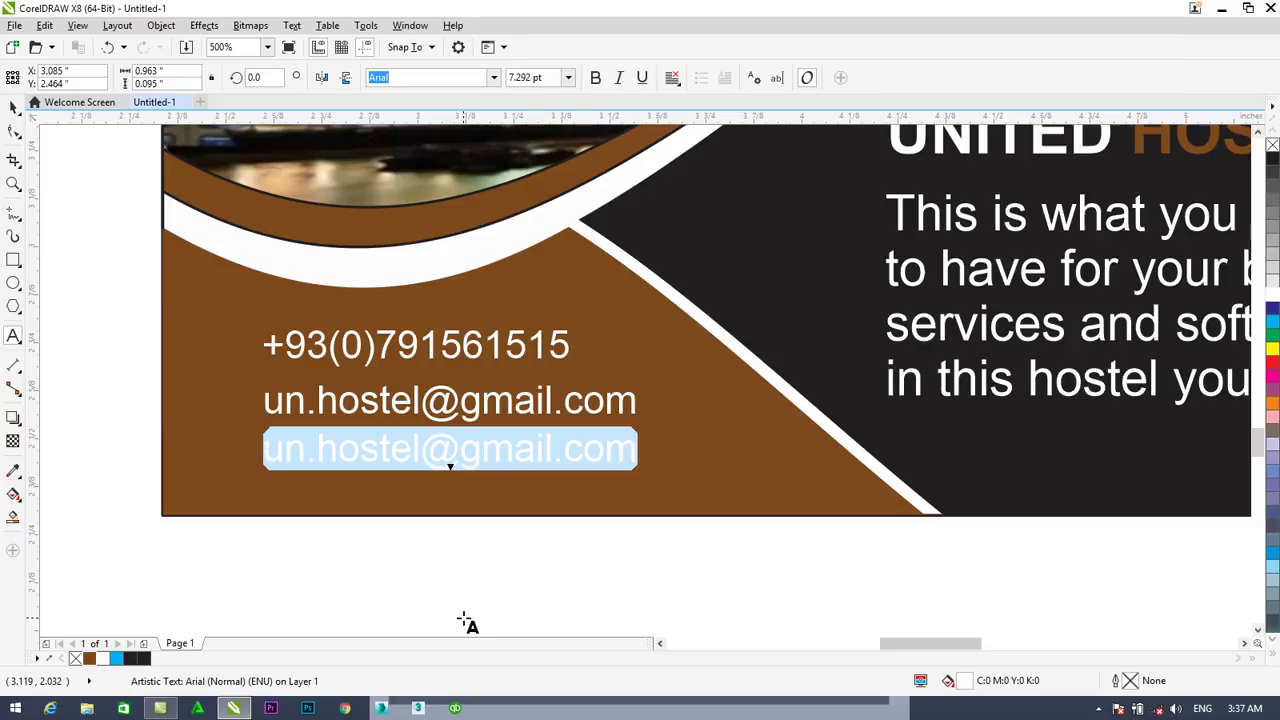
Replace the lower e-mail copy with the hostel's street address, correcting typos
text(Kartai Sakhi )
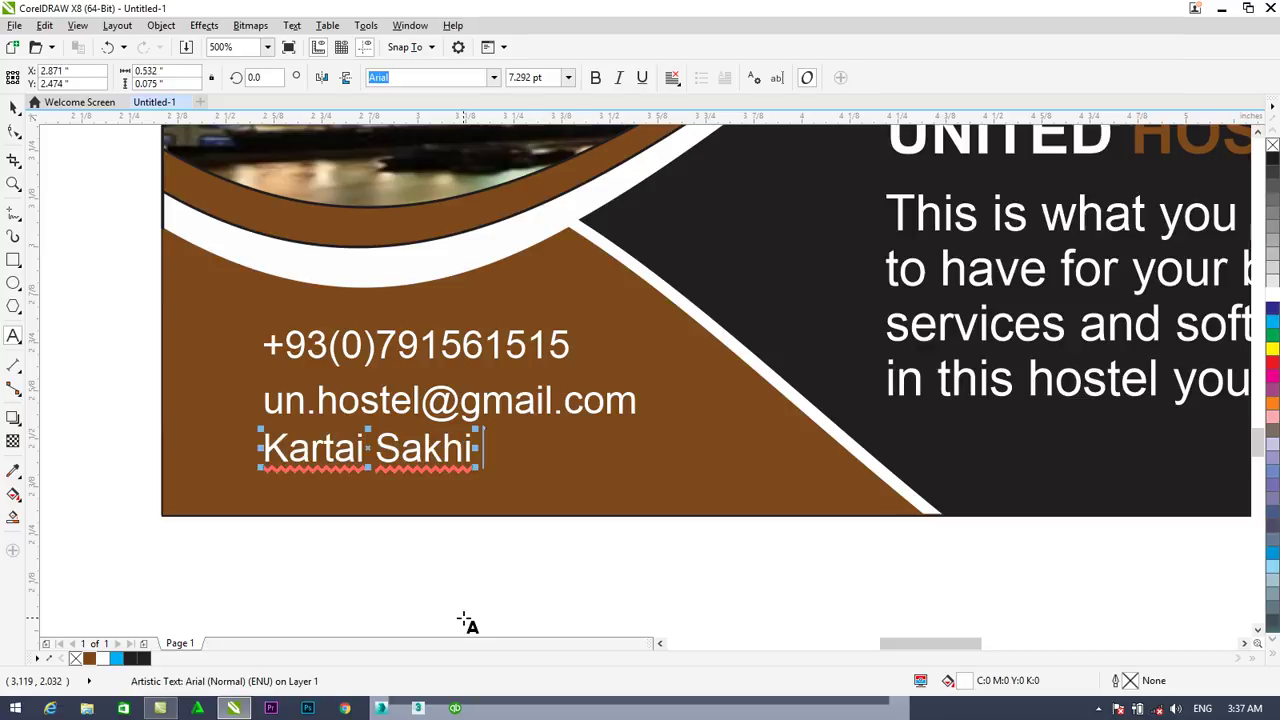
text(K)
key(BackSpace)
key(BackSpace)
text(e)
key(BackSpace)
text(Bus T)
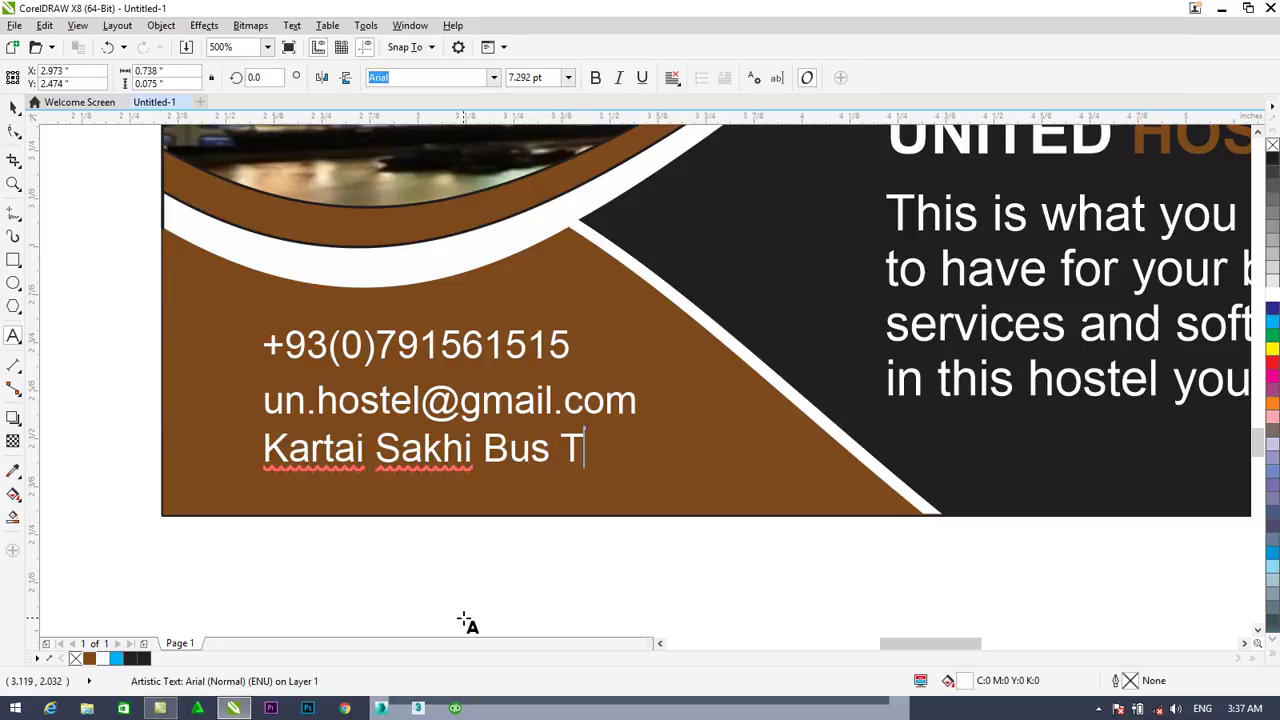
key(BackSpace)
text(Stop of Unive)
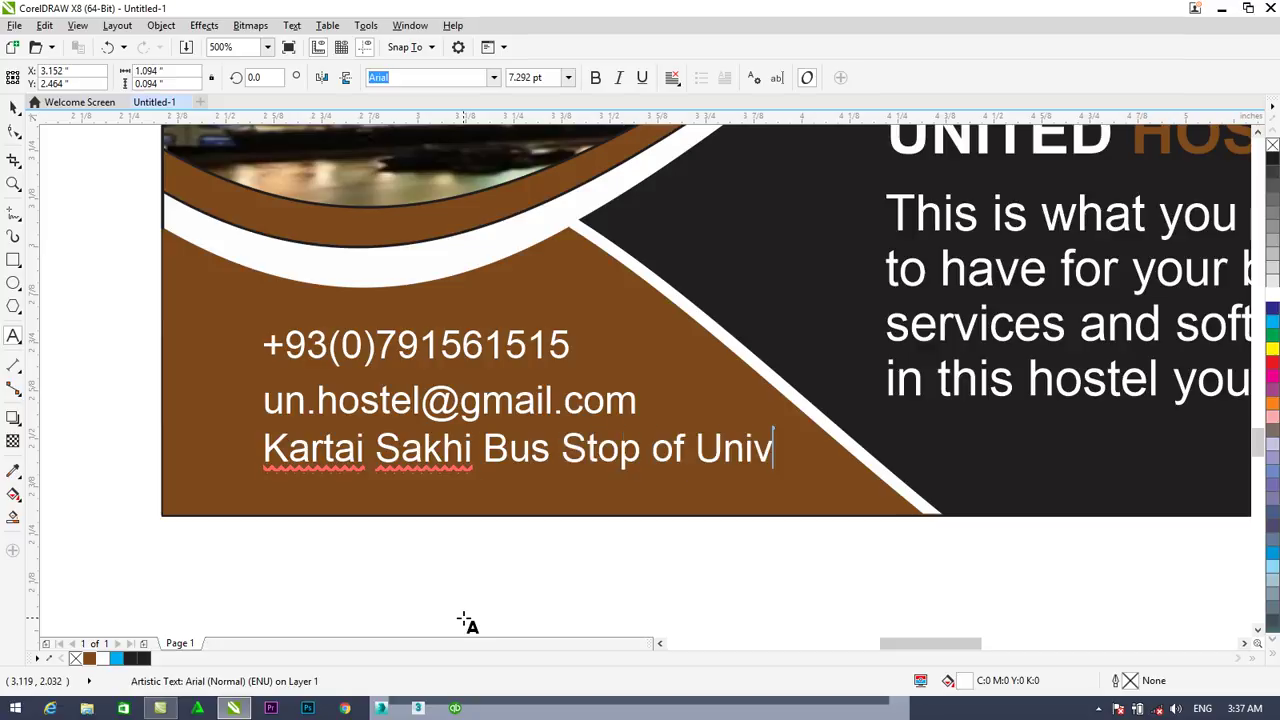
key(BackSpace)
key(BackSpace)
key(BackSpace)
key(BackSpace)
key(BackSpace)
text(K)
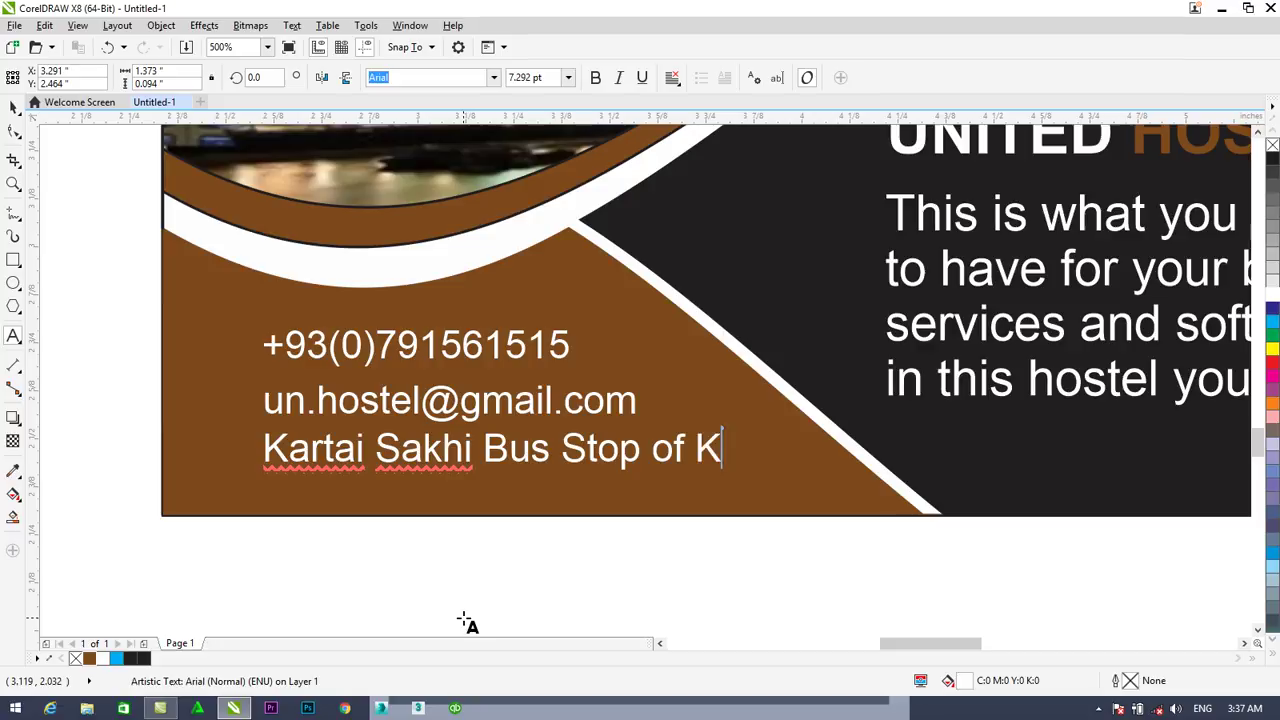
text(abul University)
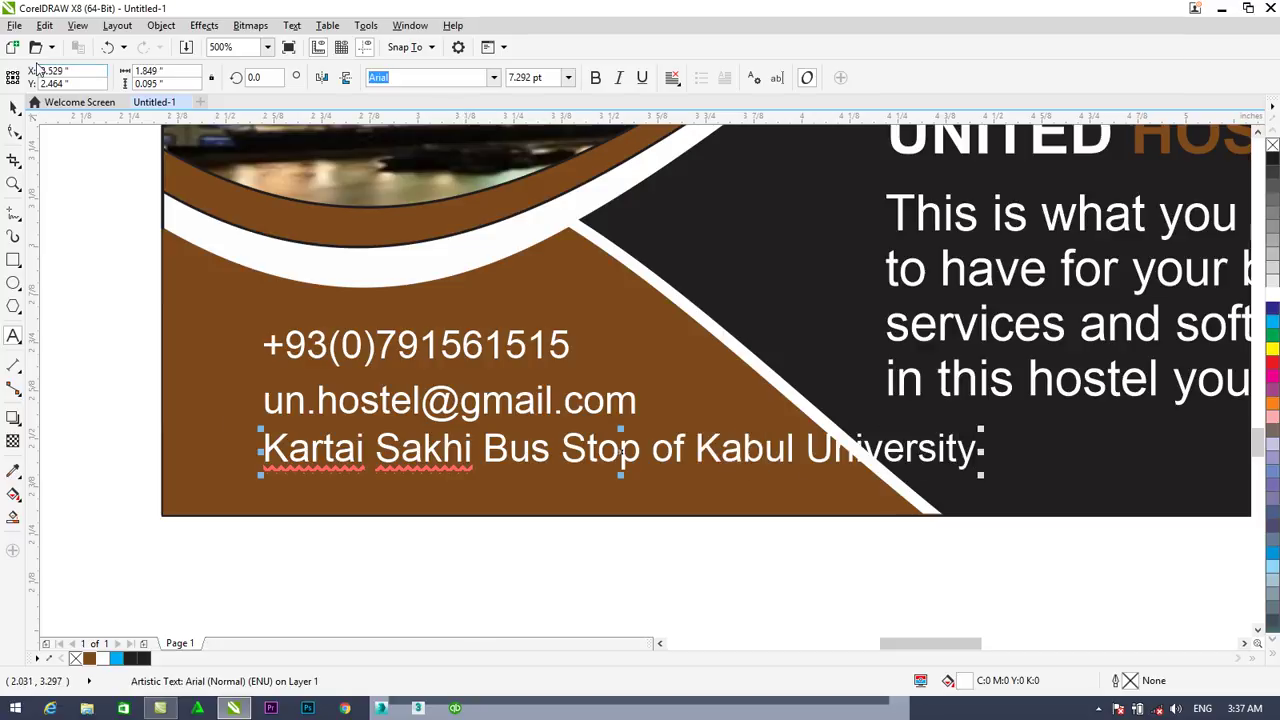
click(13, 107)
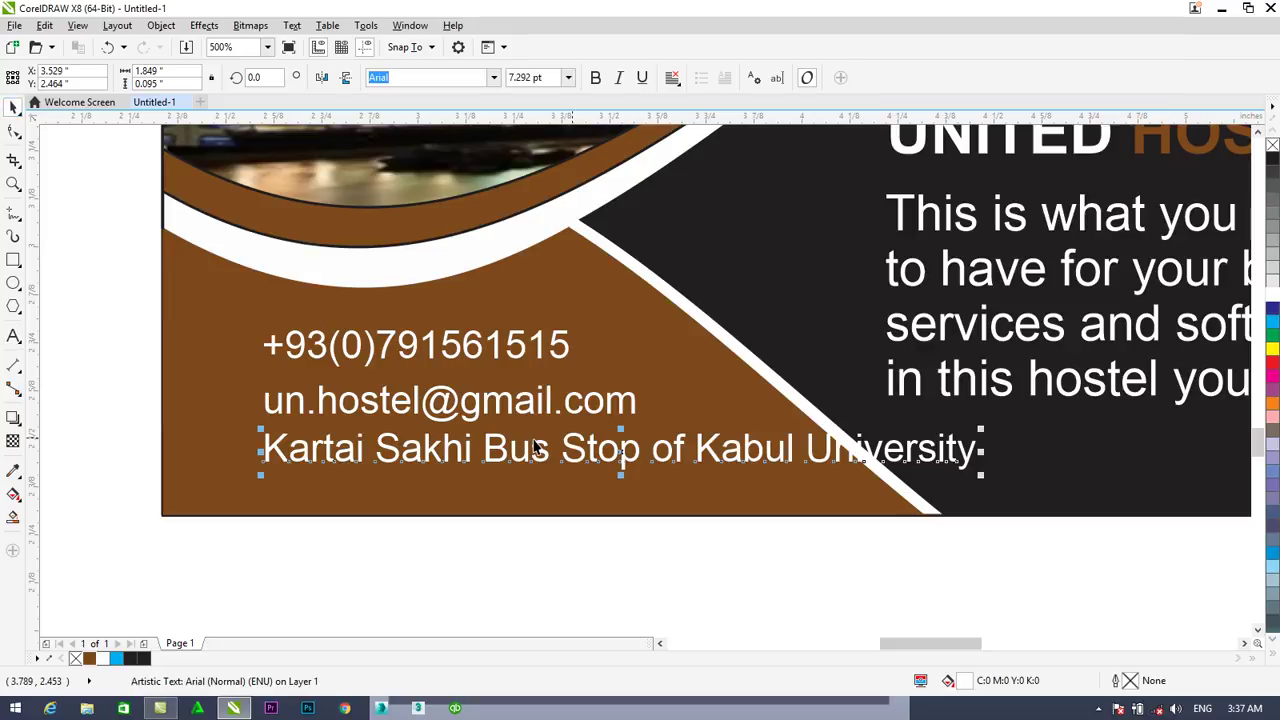
Move the address, e-mail, and phone lines together slightly to the left
shift+click(436, 408)
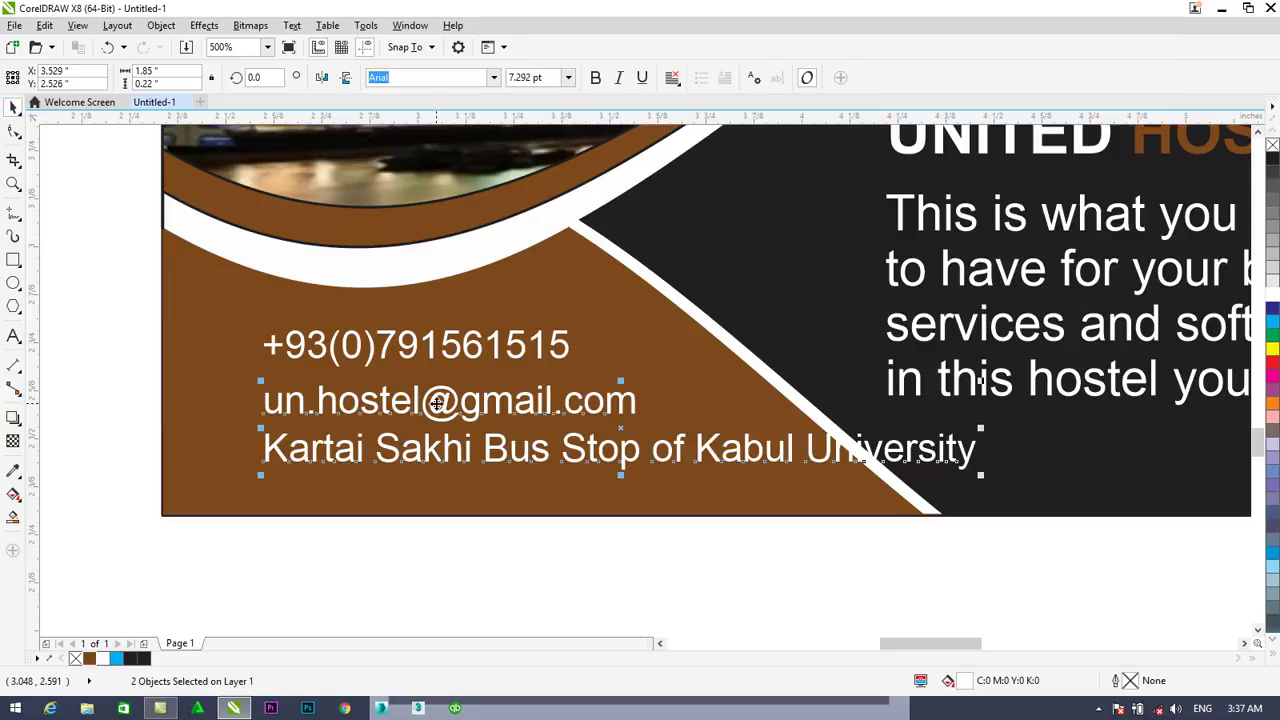
shift+click(390, 343)
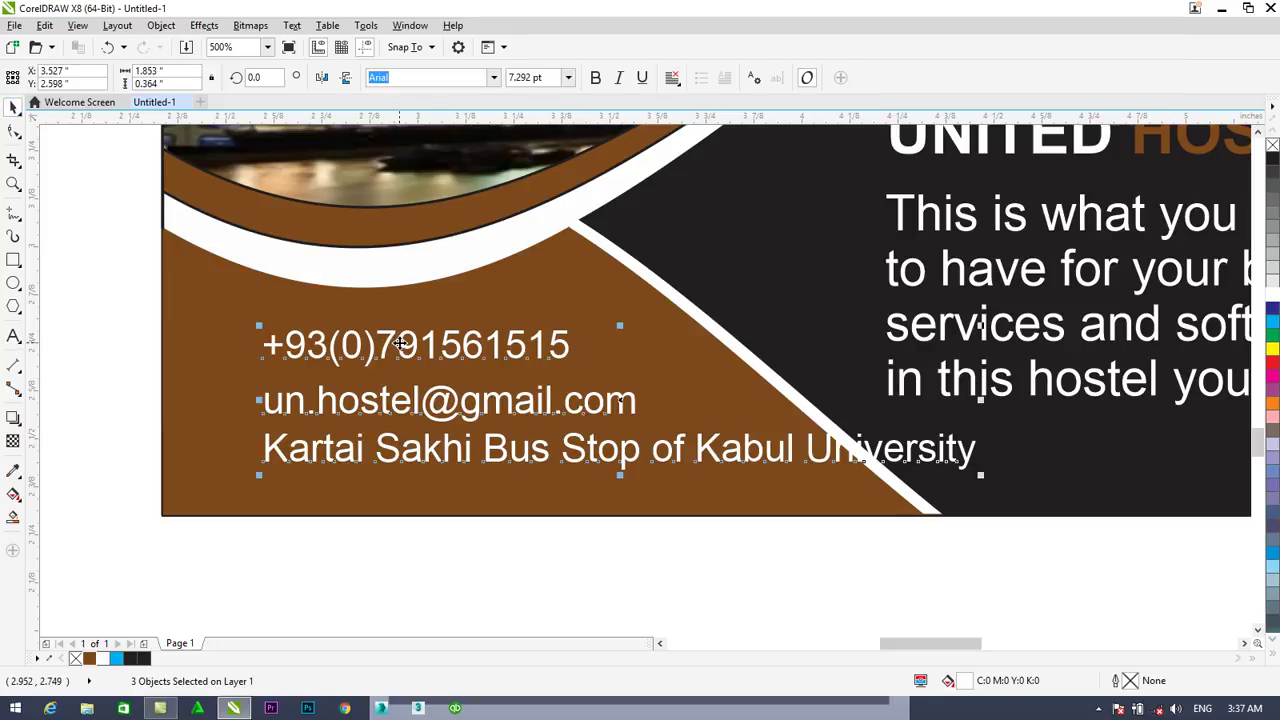
drag(397, 343, 370, 346)
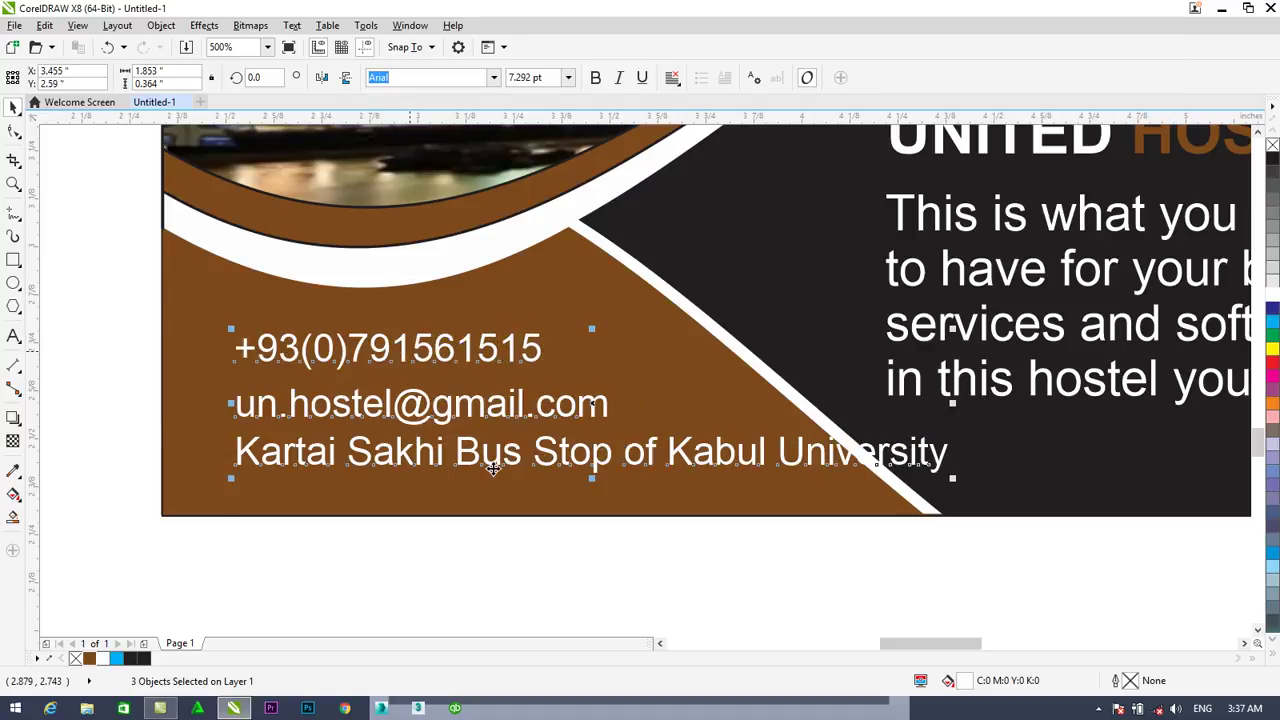
Condense the address line to 1.529 inches wide so it ends before the white stripe
click(560, 606)
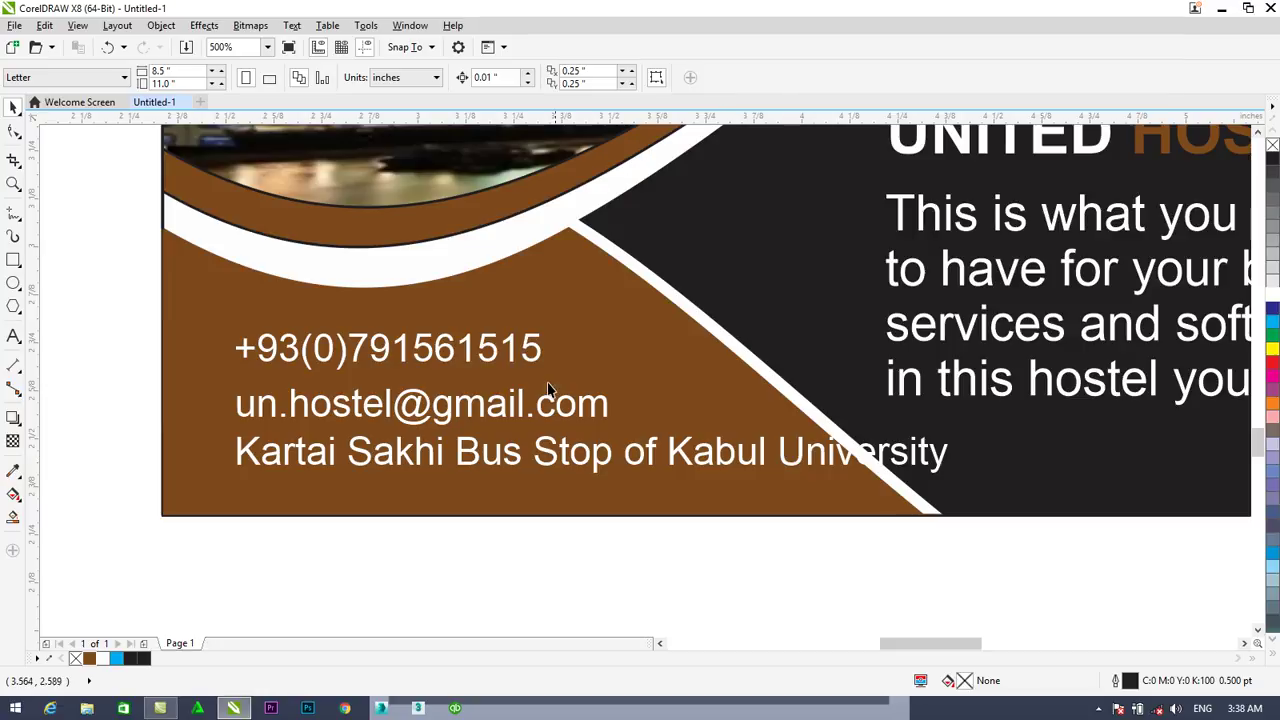
click(535, 415)
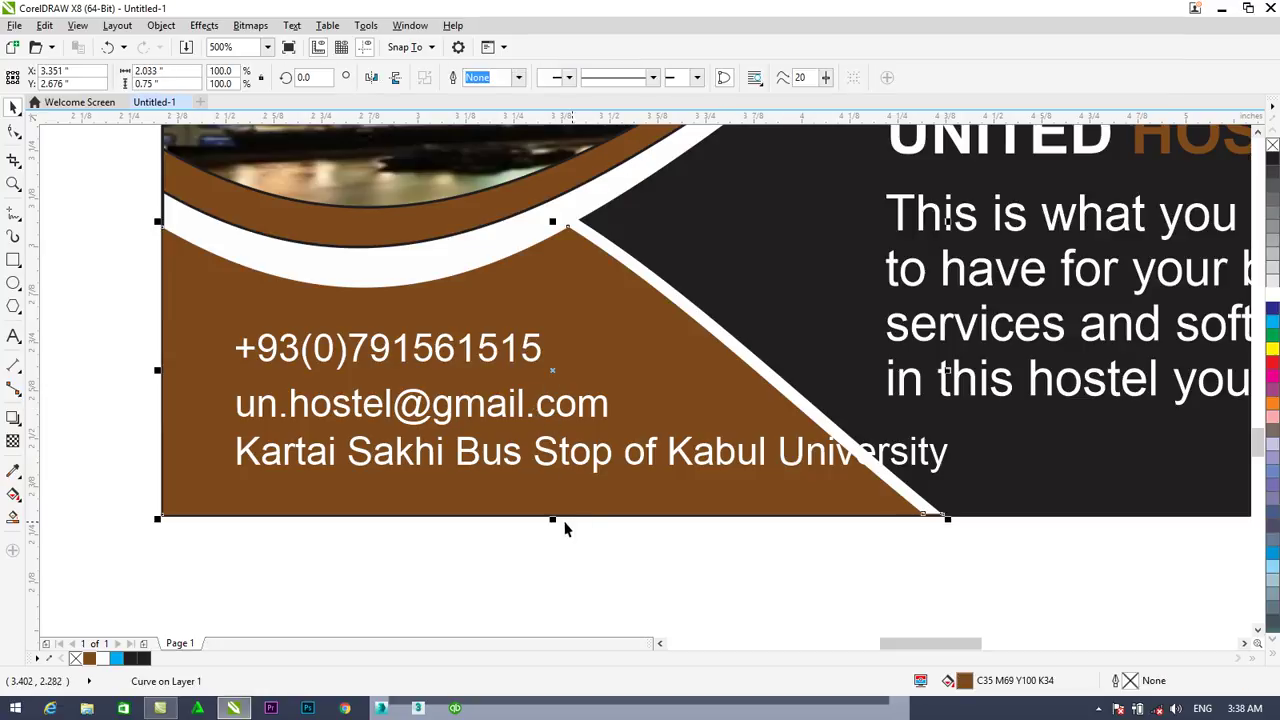
click(447, 454)
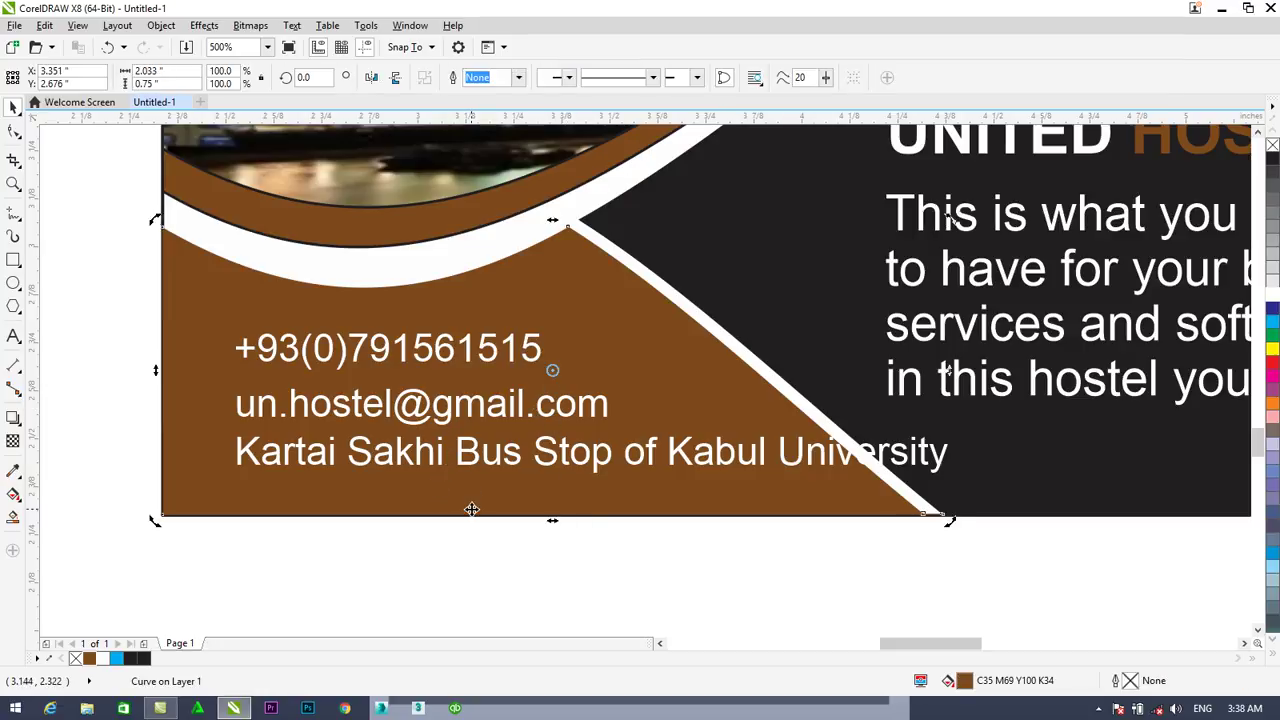
click(467, 452)
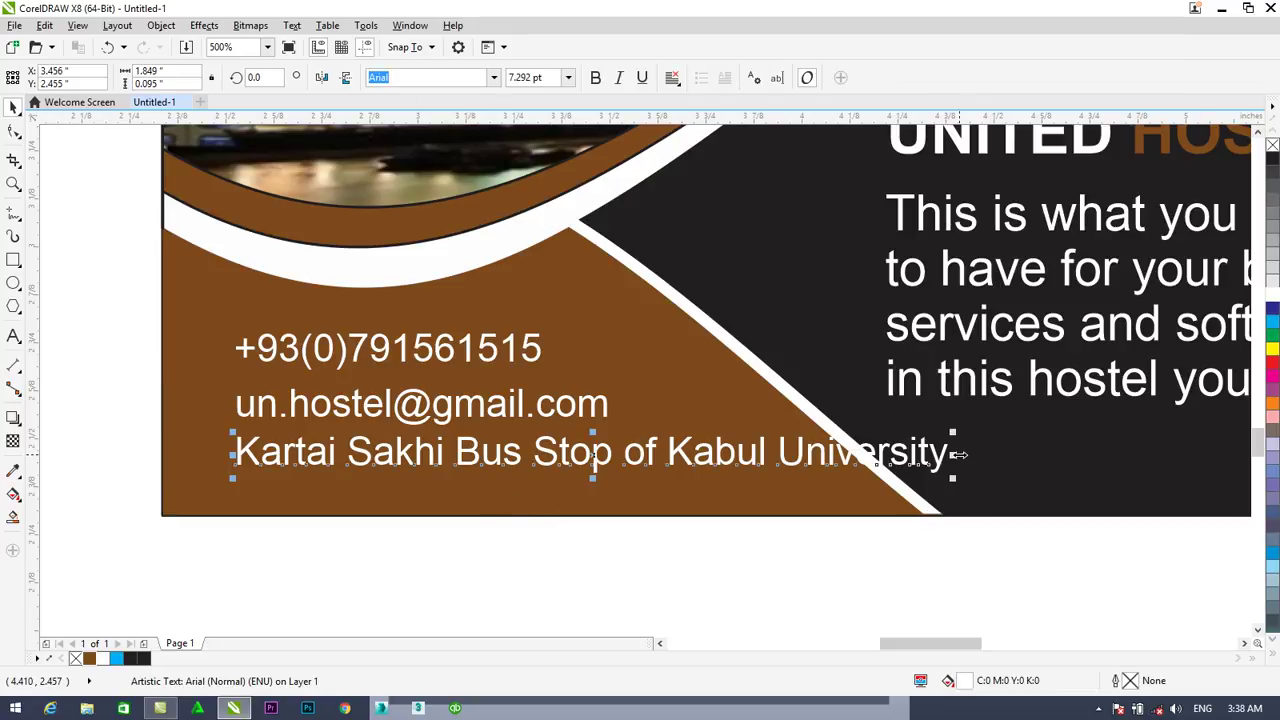
drag(956, 454, 834, 454)
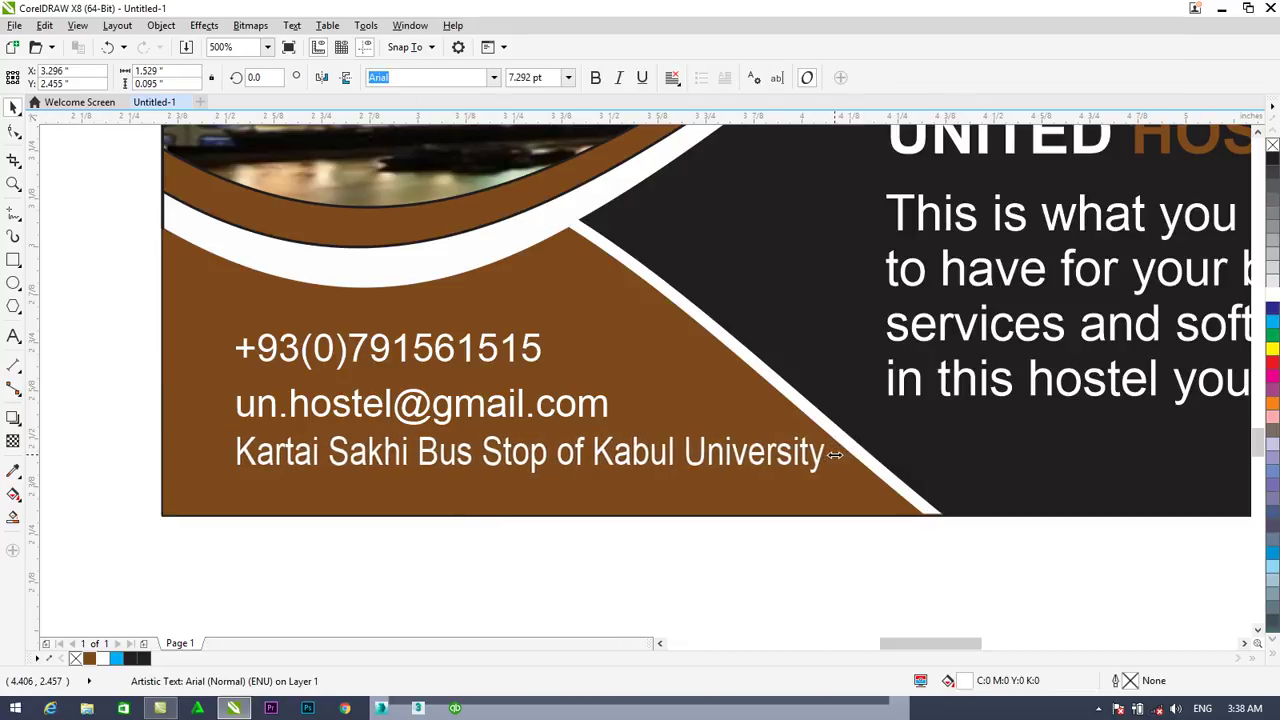
click(766, 592)
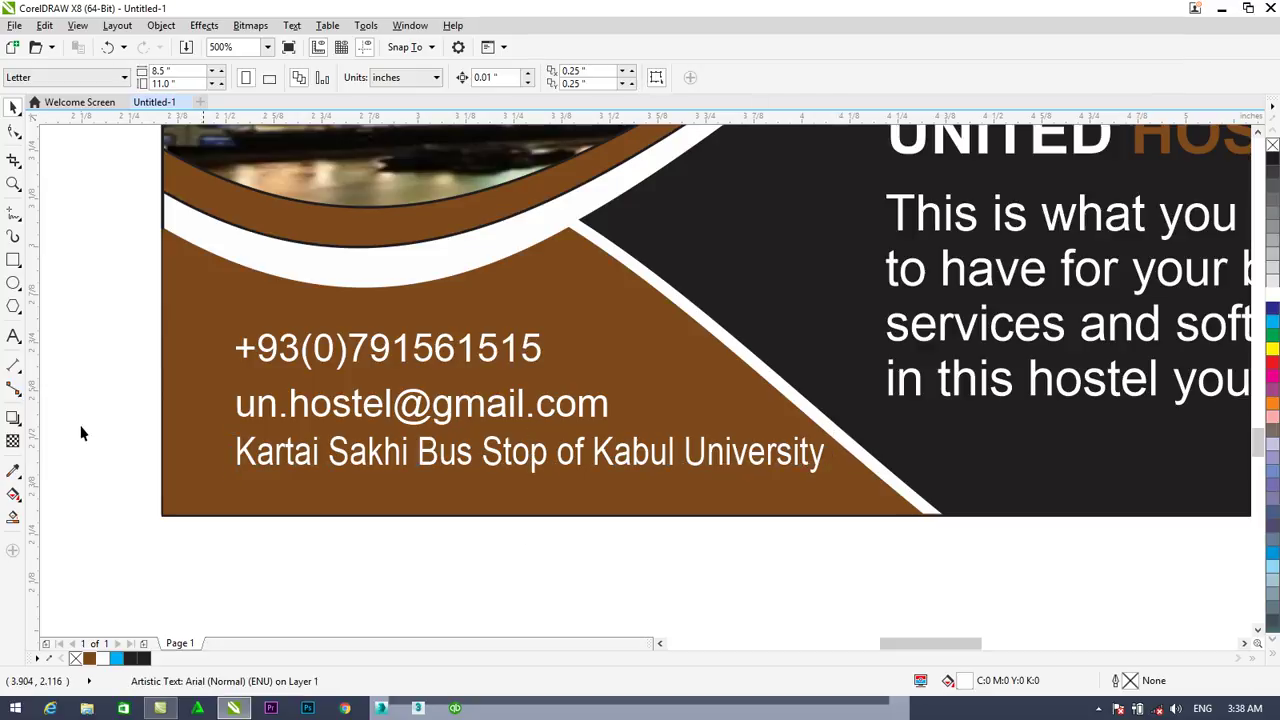
click(13, 337)
click(182, 338)
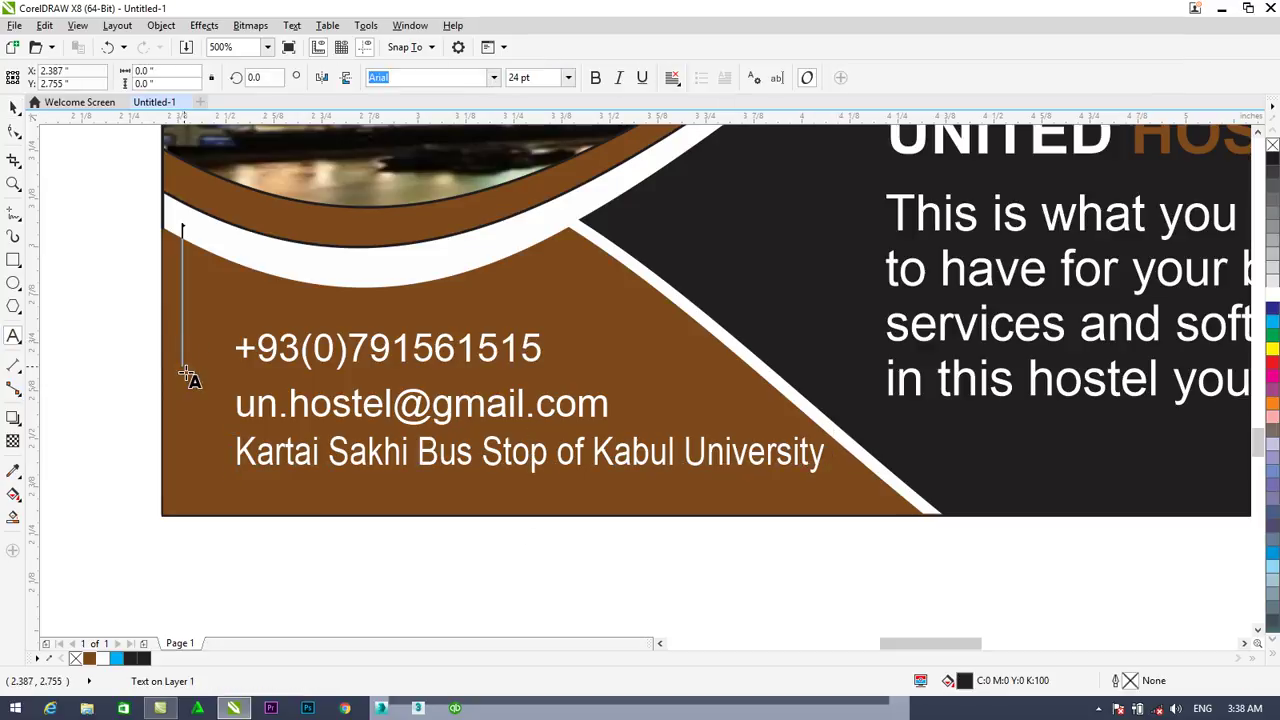
Add a 6 pt 'P:' label and position it just left of the phone number
click(568, 78)
click(534, 95)
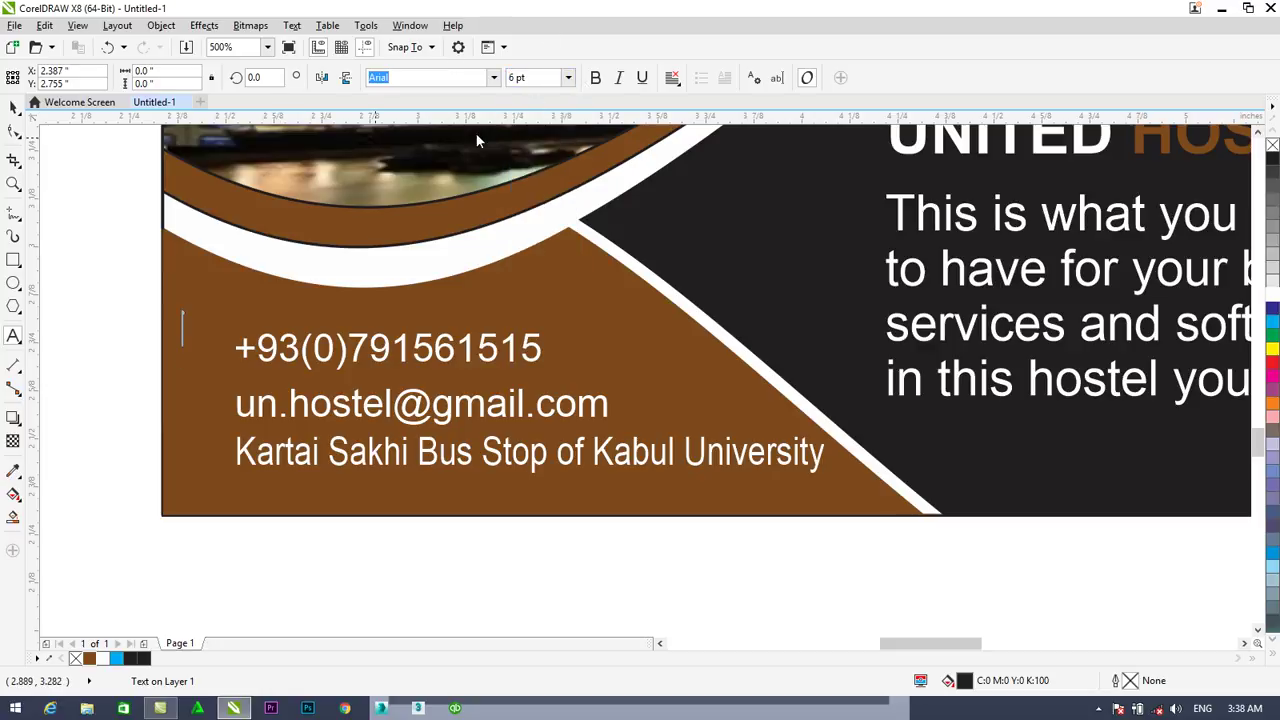
text(P)
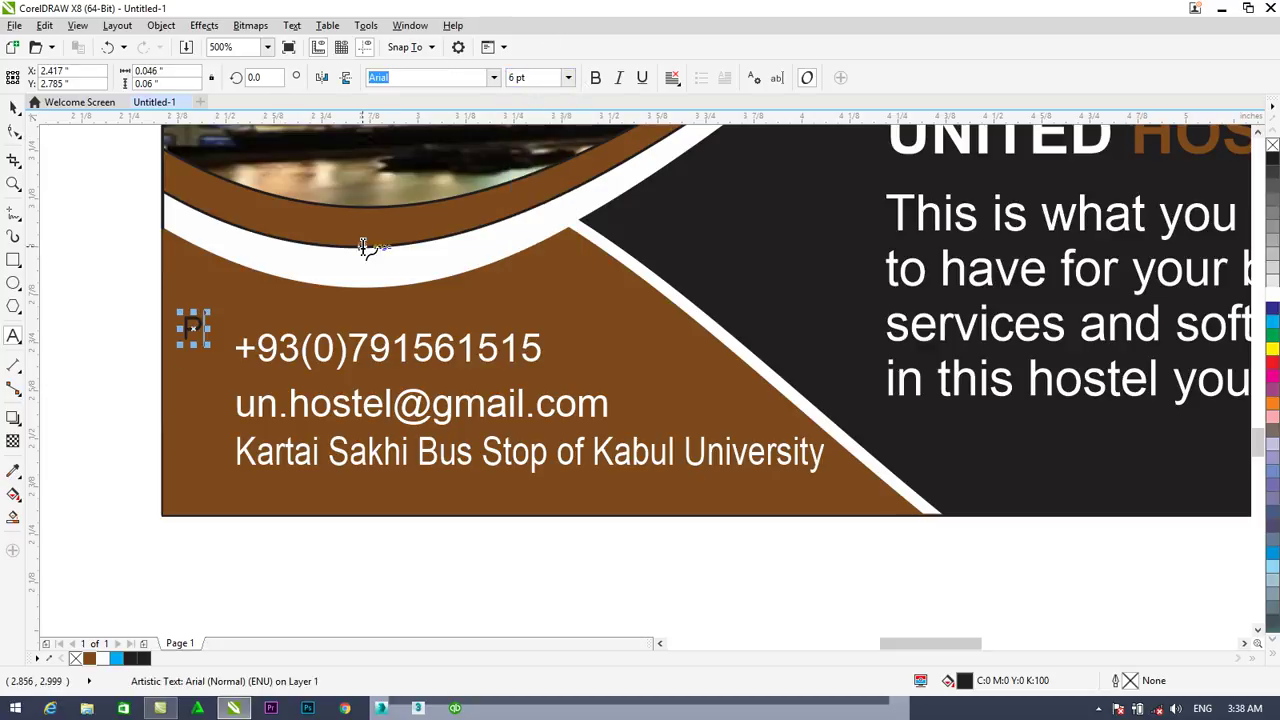
text(:)
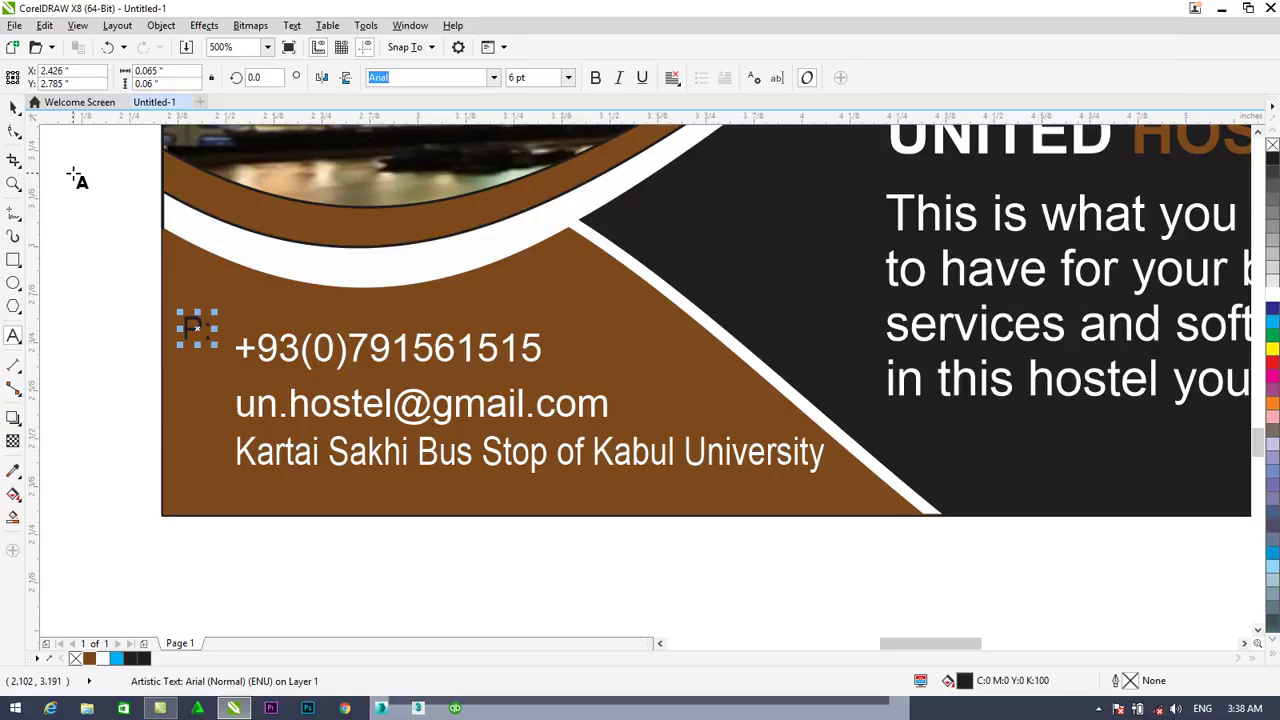
click(14, 110)
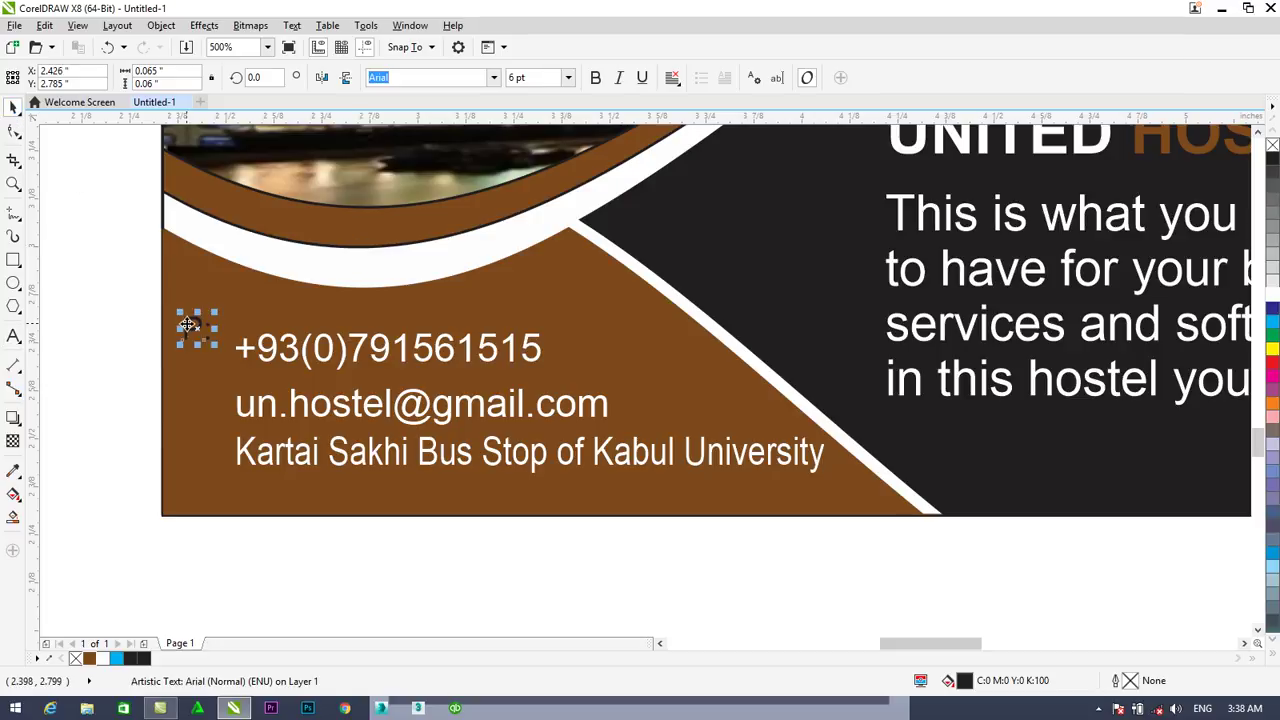
drag(193, 344, 194, 343)
drag(189, 339, 189, 338)
click(189, 338)
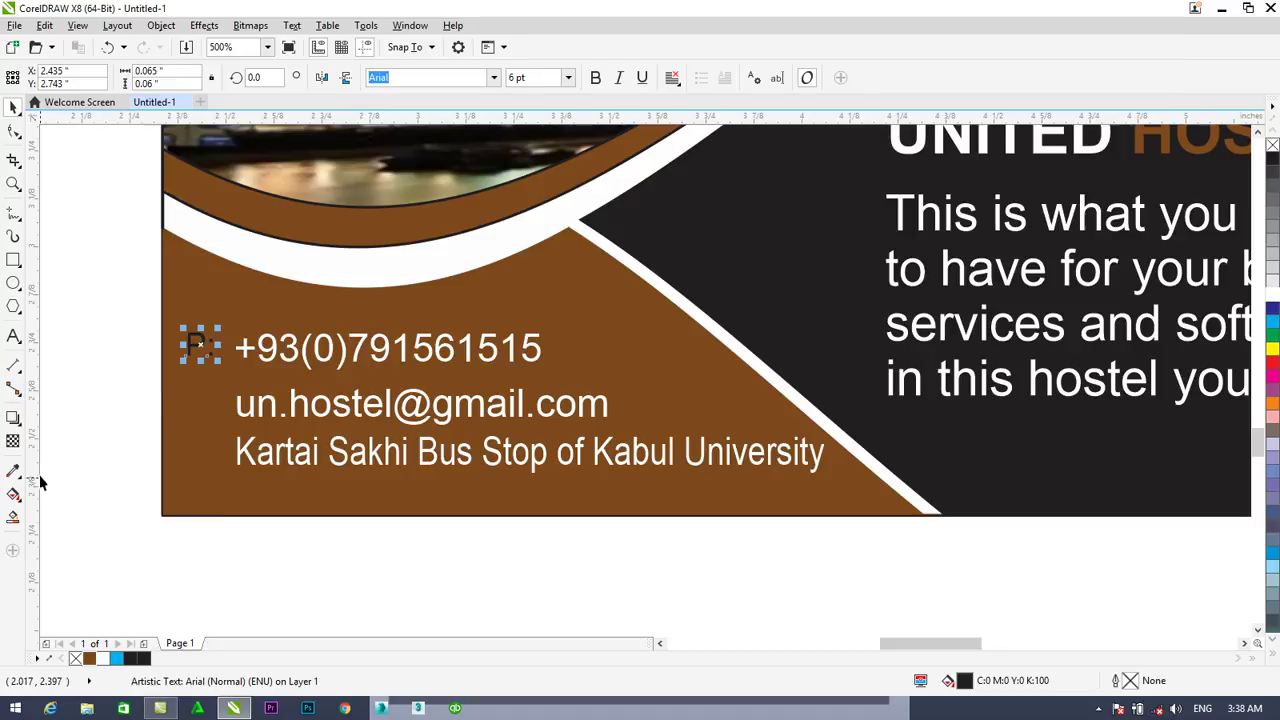
key(Escape)
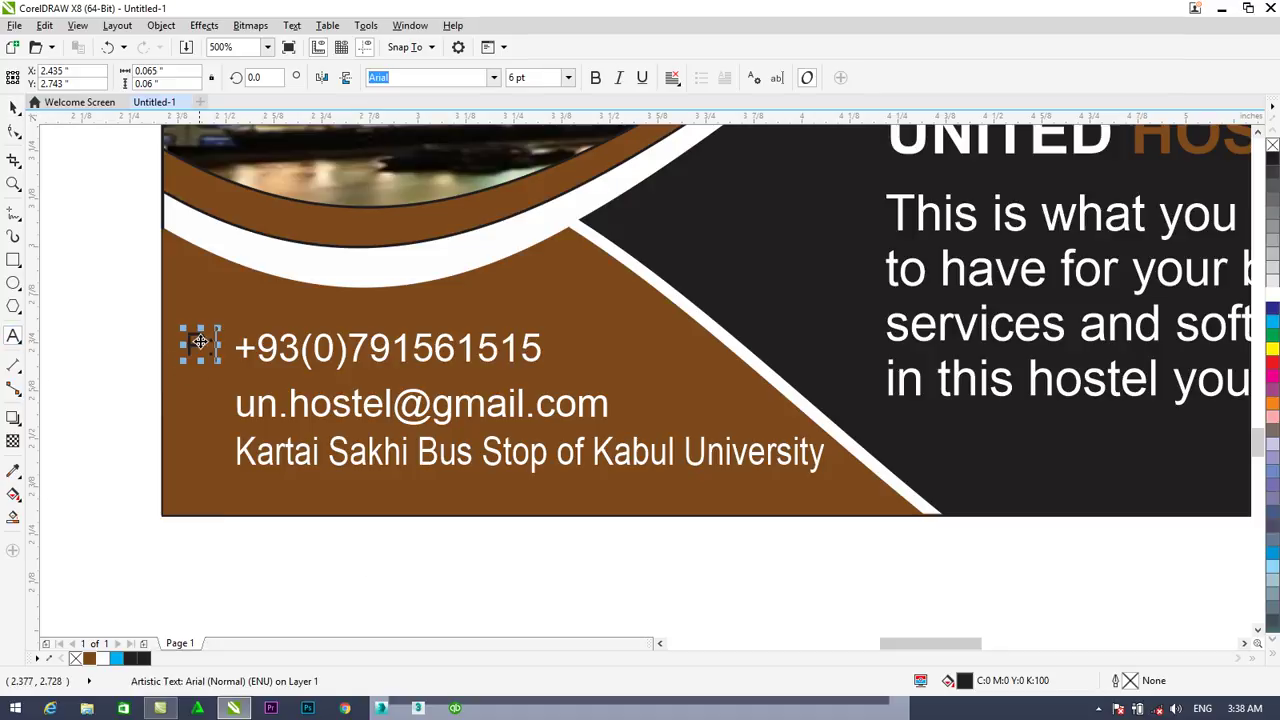
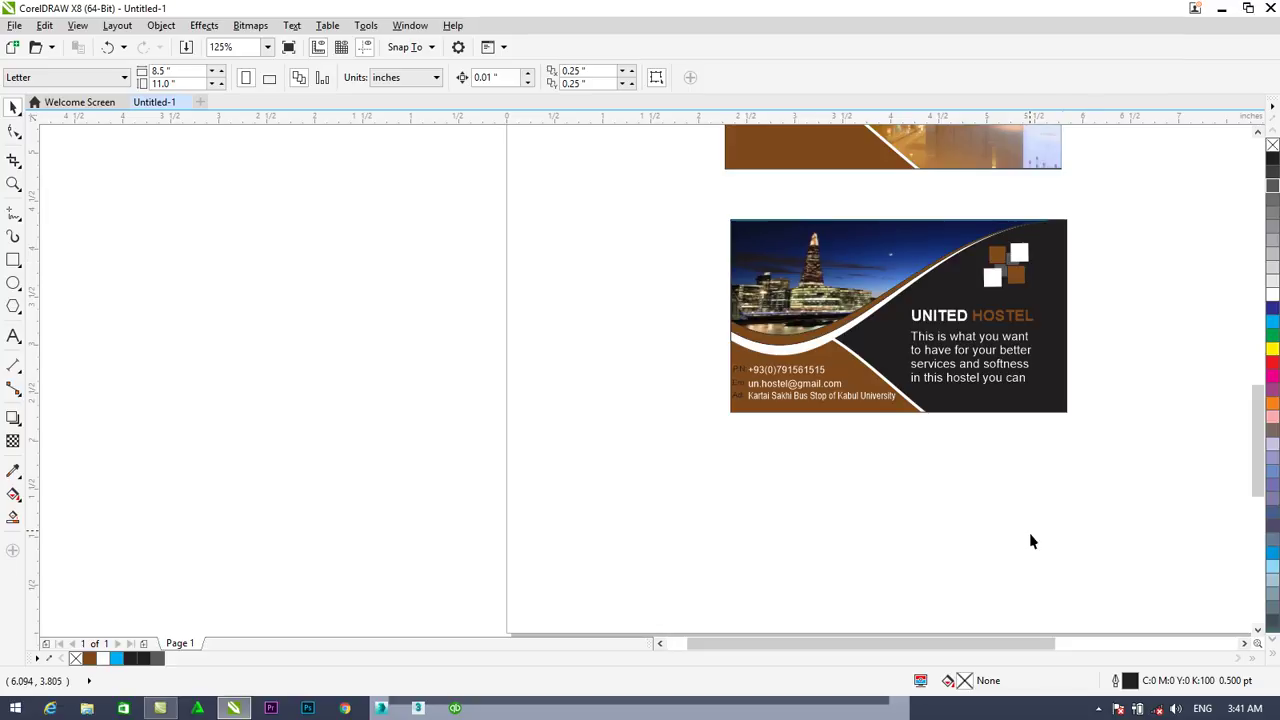
Type the cardholder's name on the brown area, shrink it to about a third, and make it white and bold
drag(1045, 643, 1106, 640)
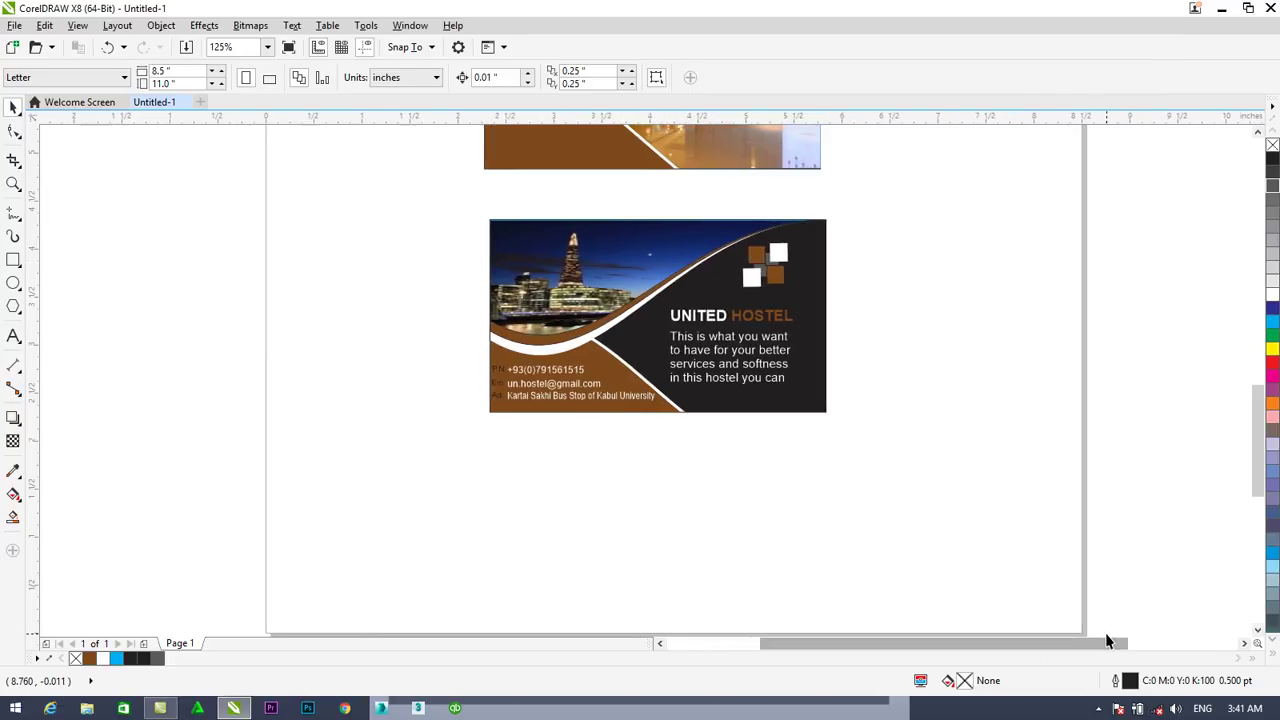
drag(1262, 435, 1238, 388)
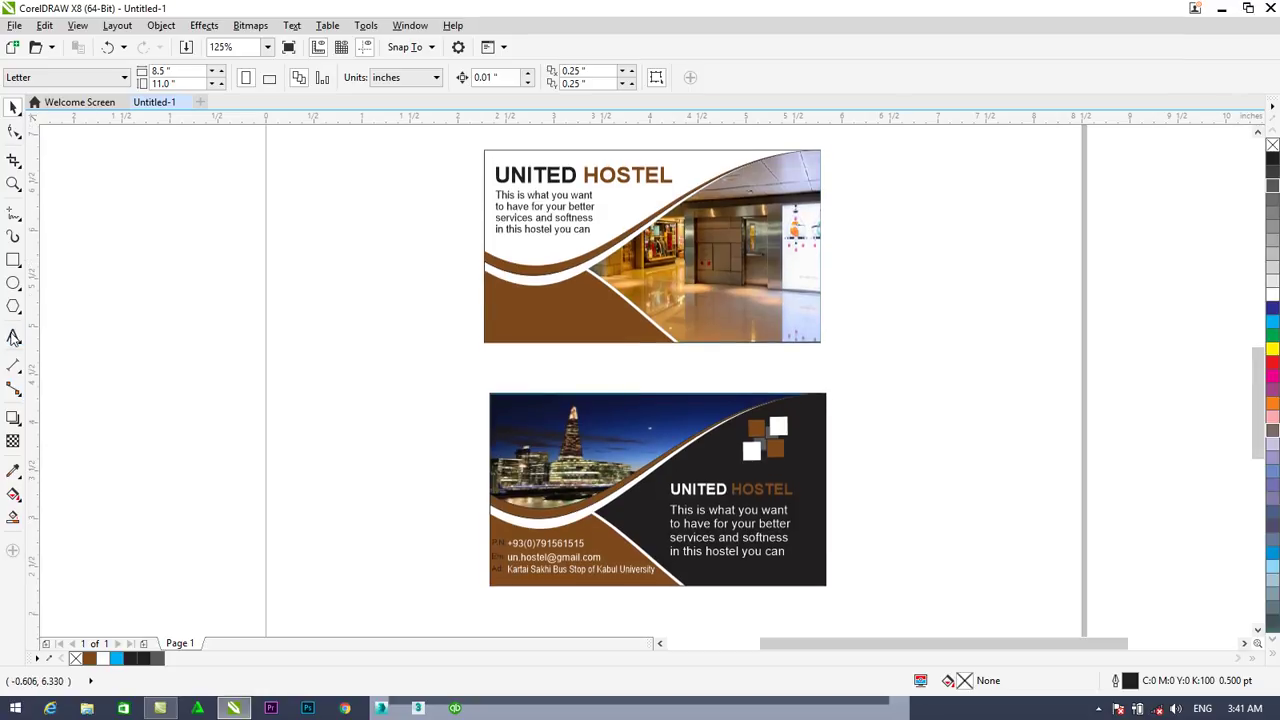
click(517, 314)
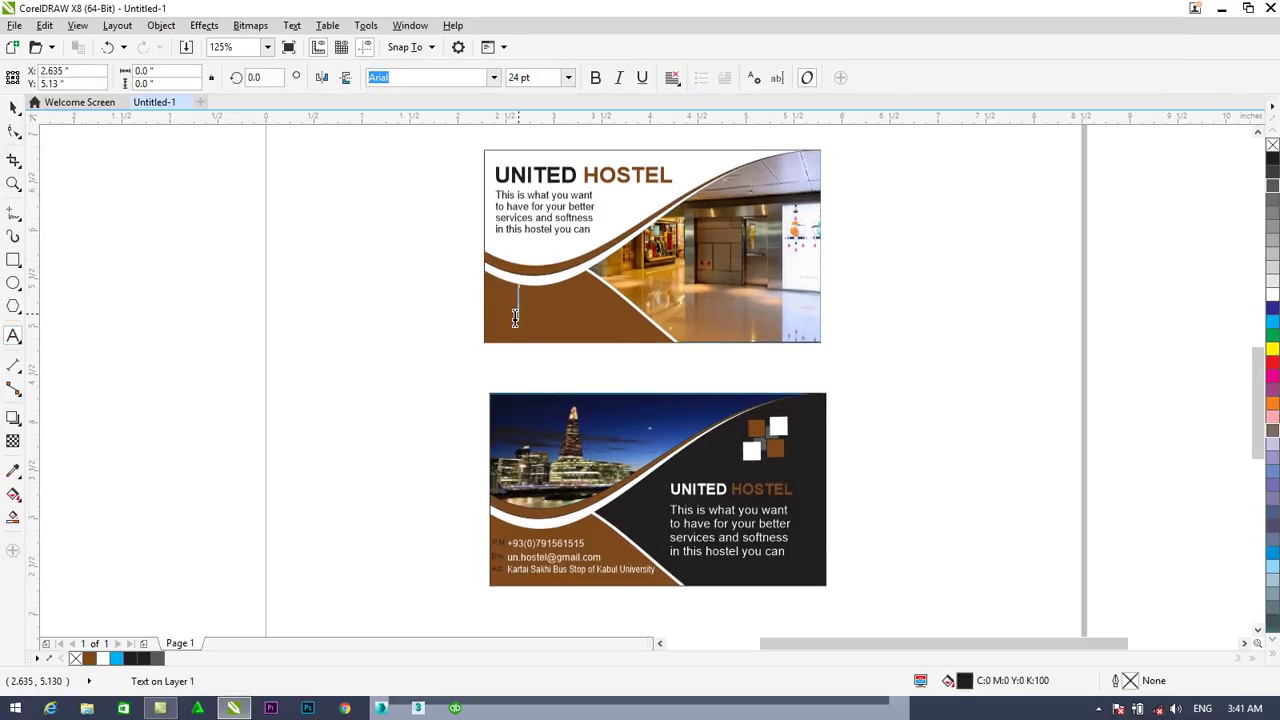
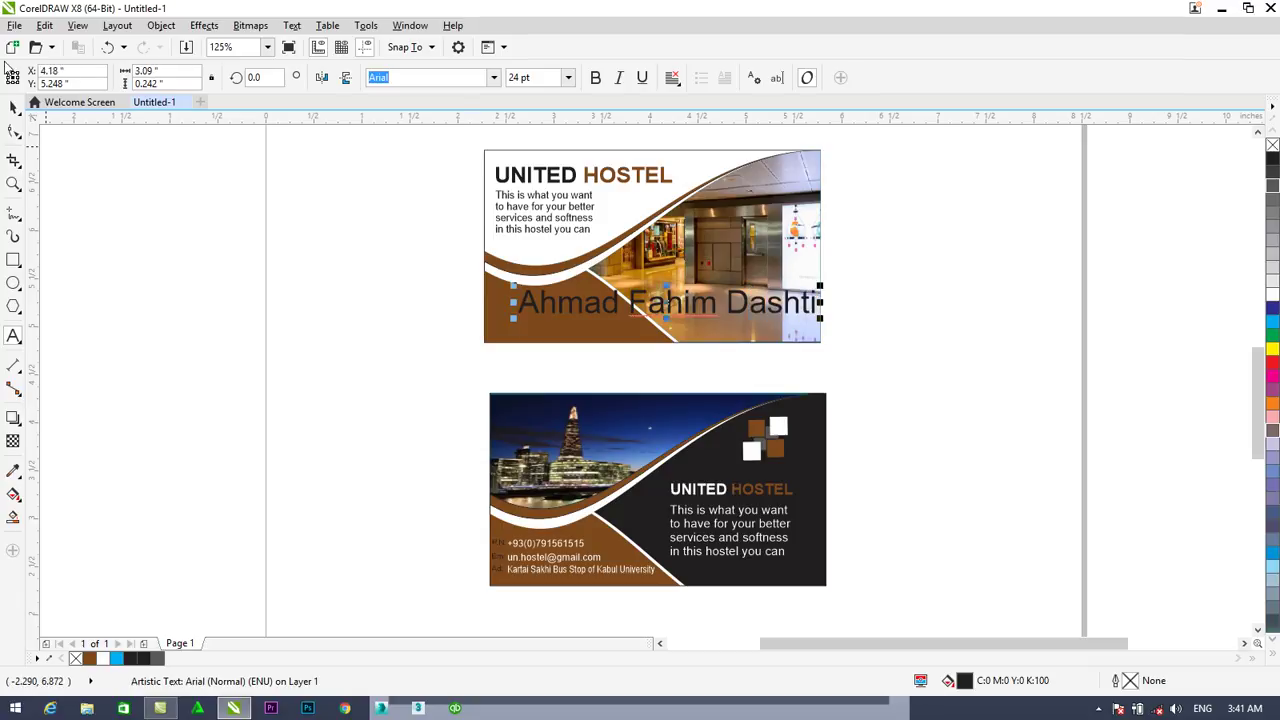
click(12, 108)
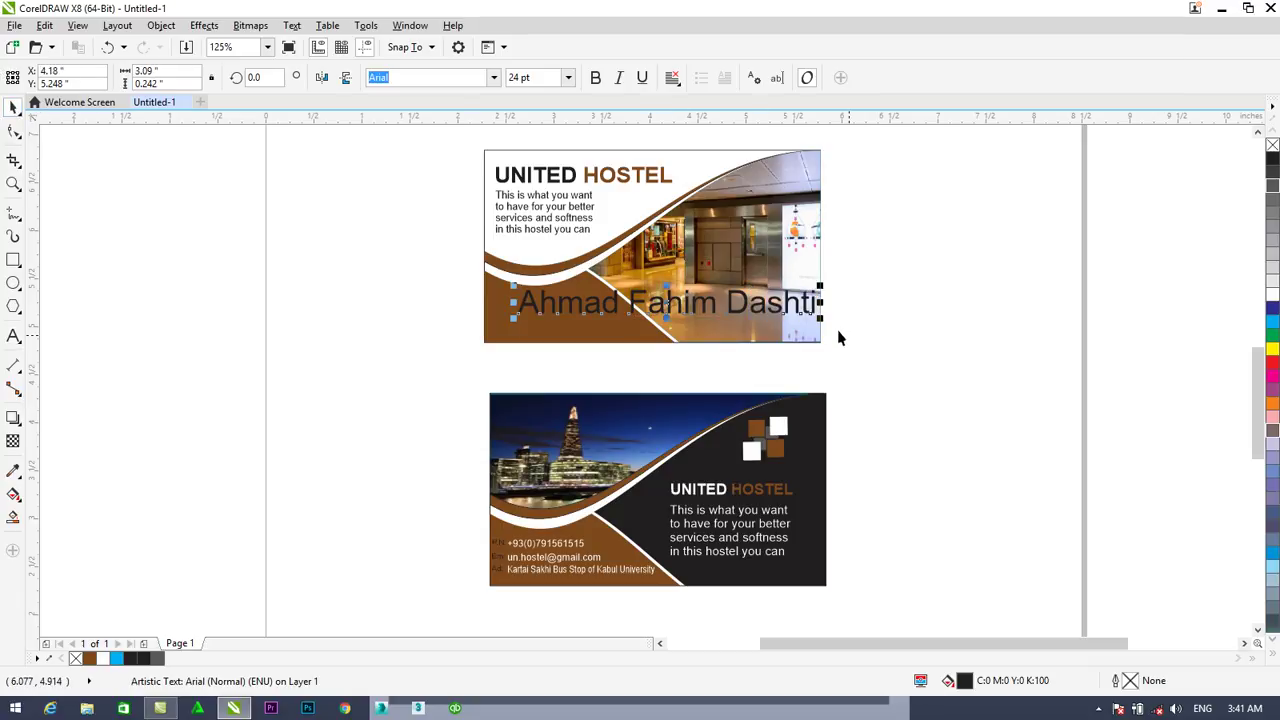
drag(818, 316, 568, 305)
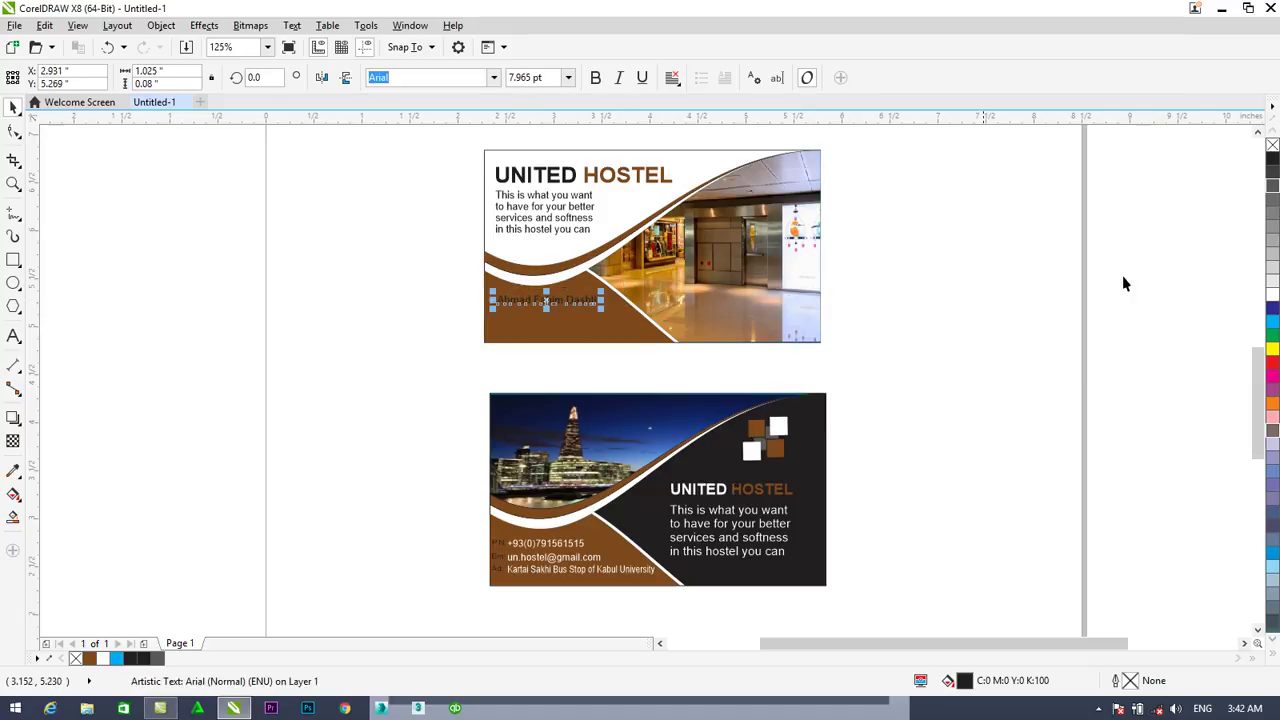
click(1272, 295)
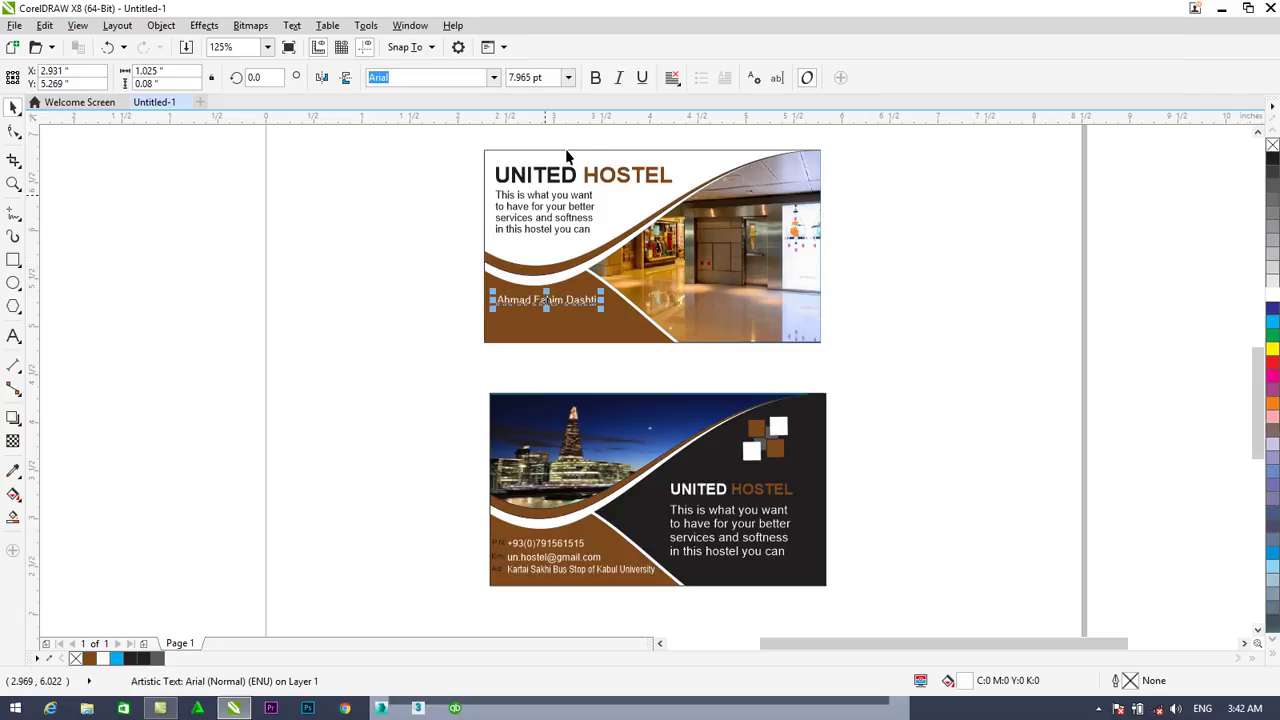
click(594, 79)
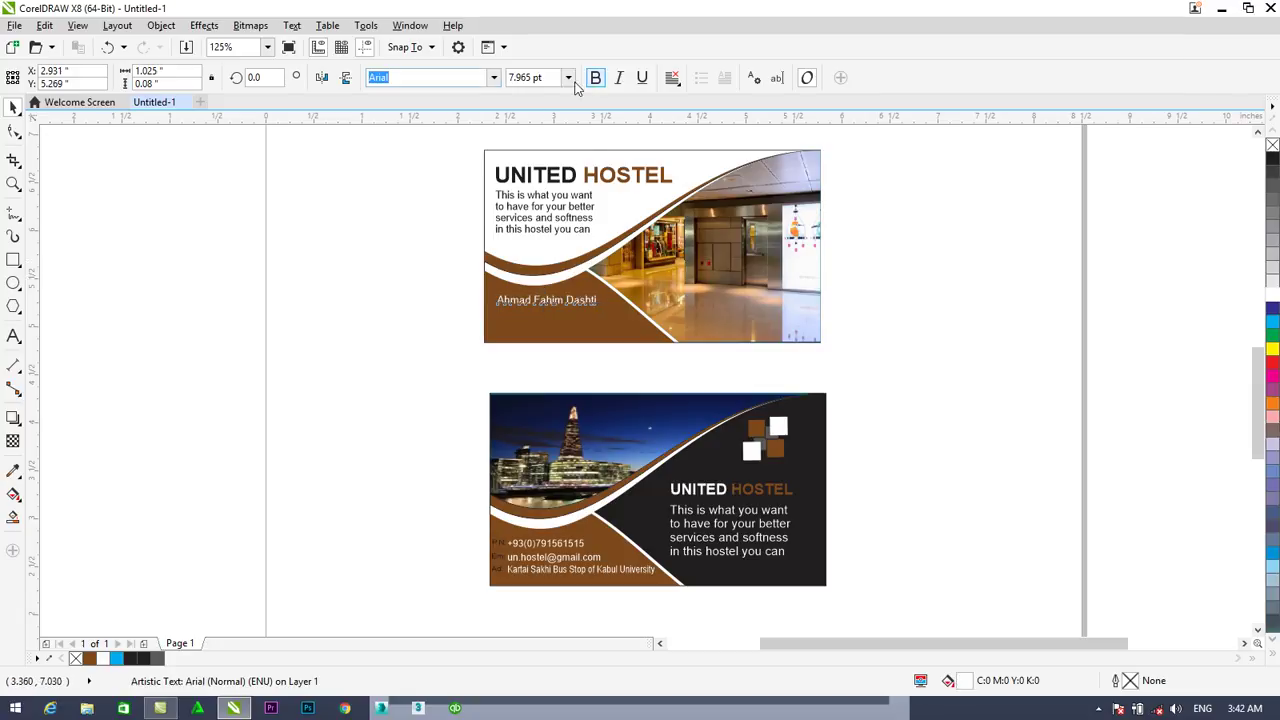
click(206, 218)
Duplicate the name just below it and retype the copy as 'CEO'
click(536, 302)
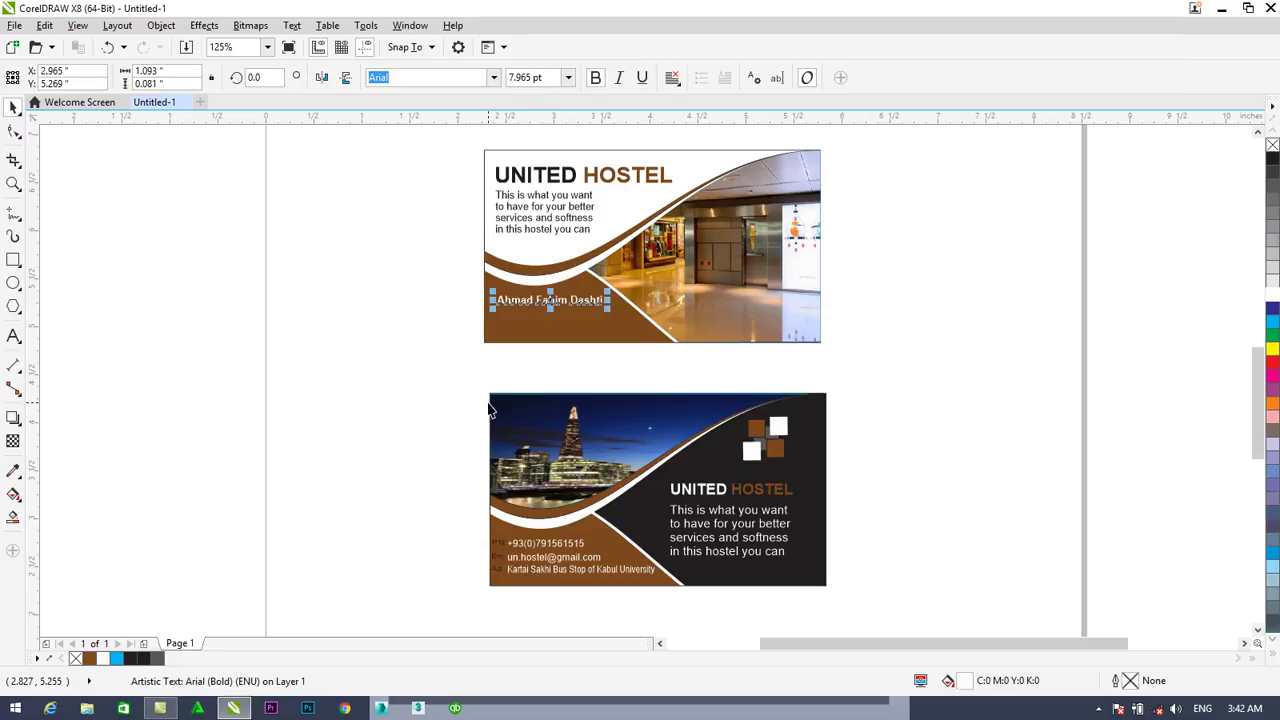
mouse_move(570, 302)
mouse_down()
mouse_move(592, 280)
mouse_move(569, 323)
mouse_up()
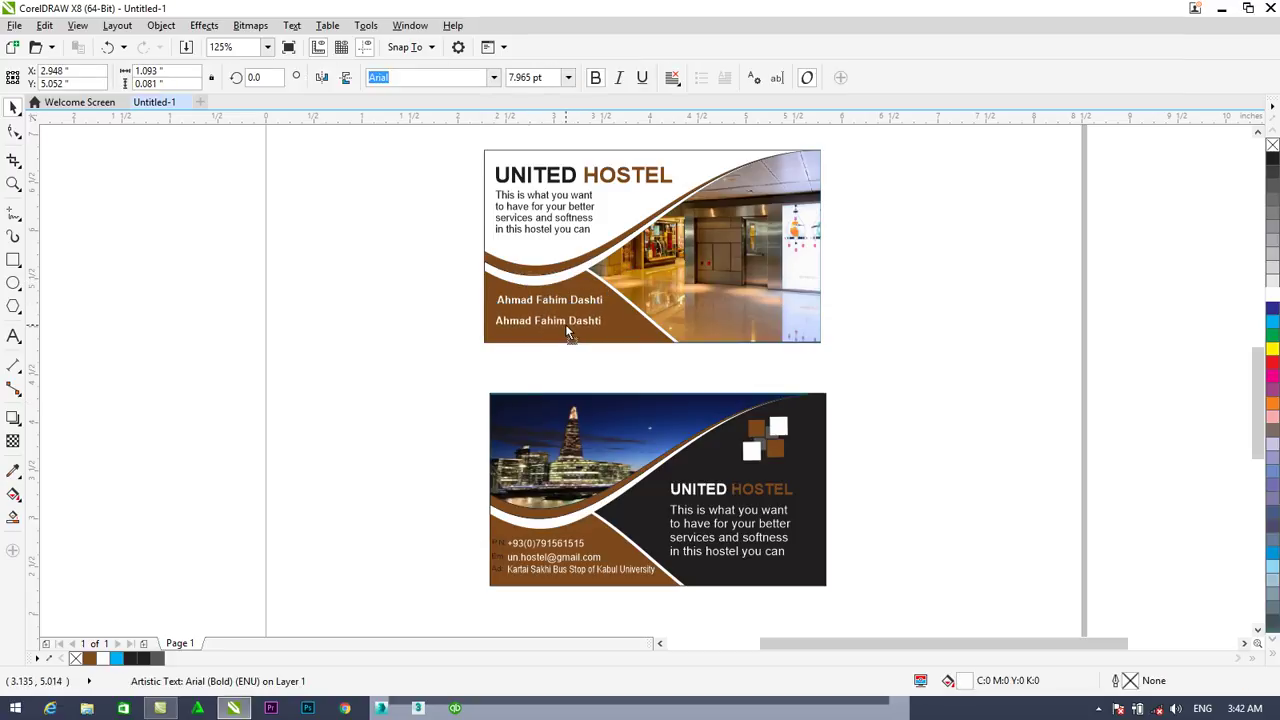
click(14, 336)
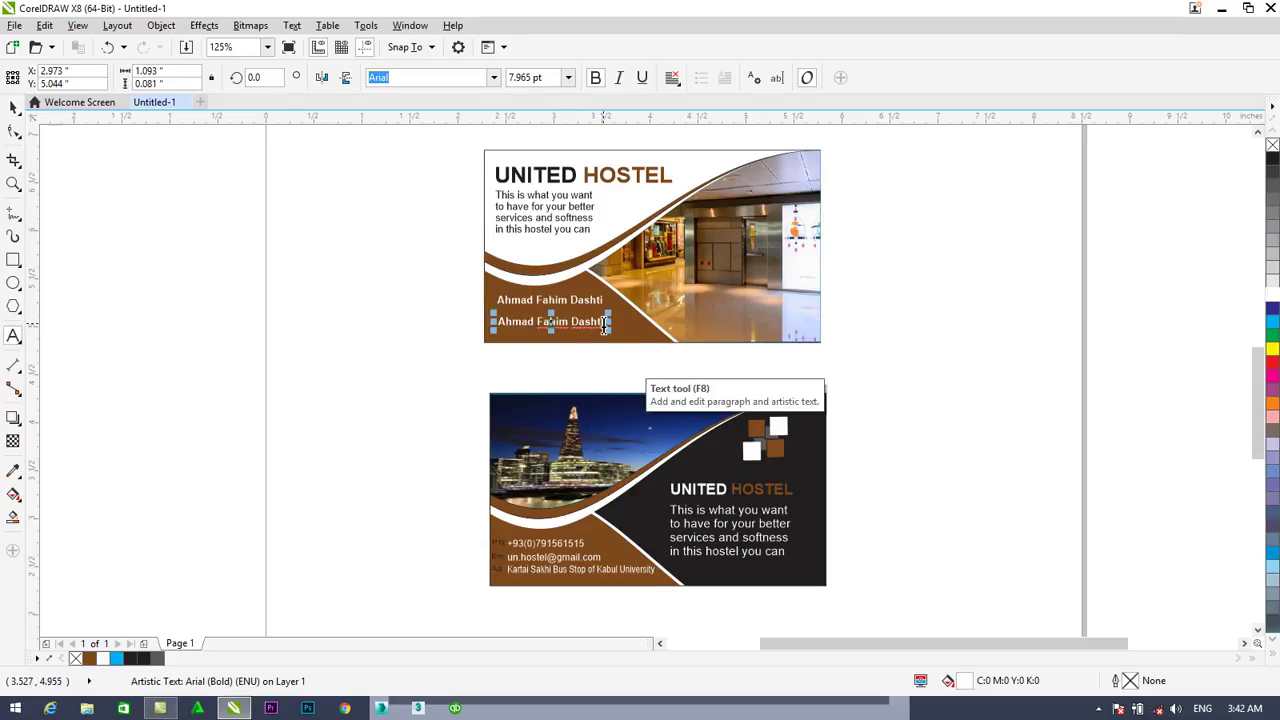
drag(604, 328, 452, 331)
text(CEO)
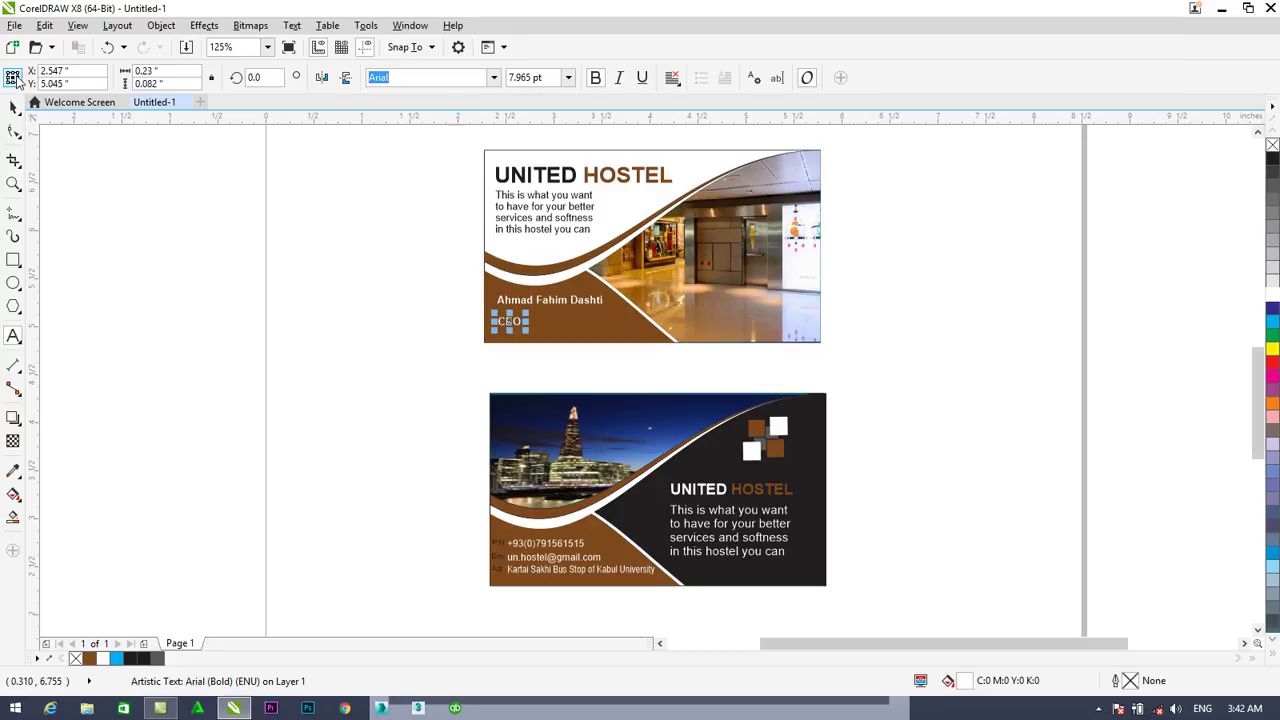
click(14, 108)
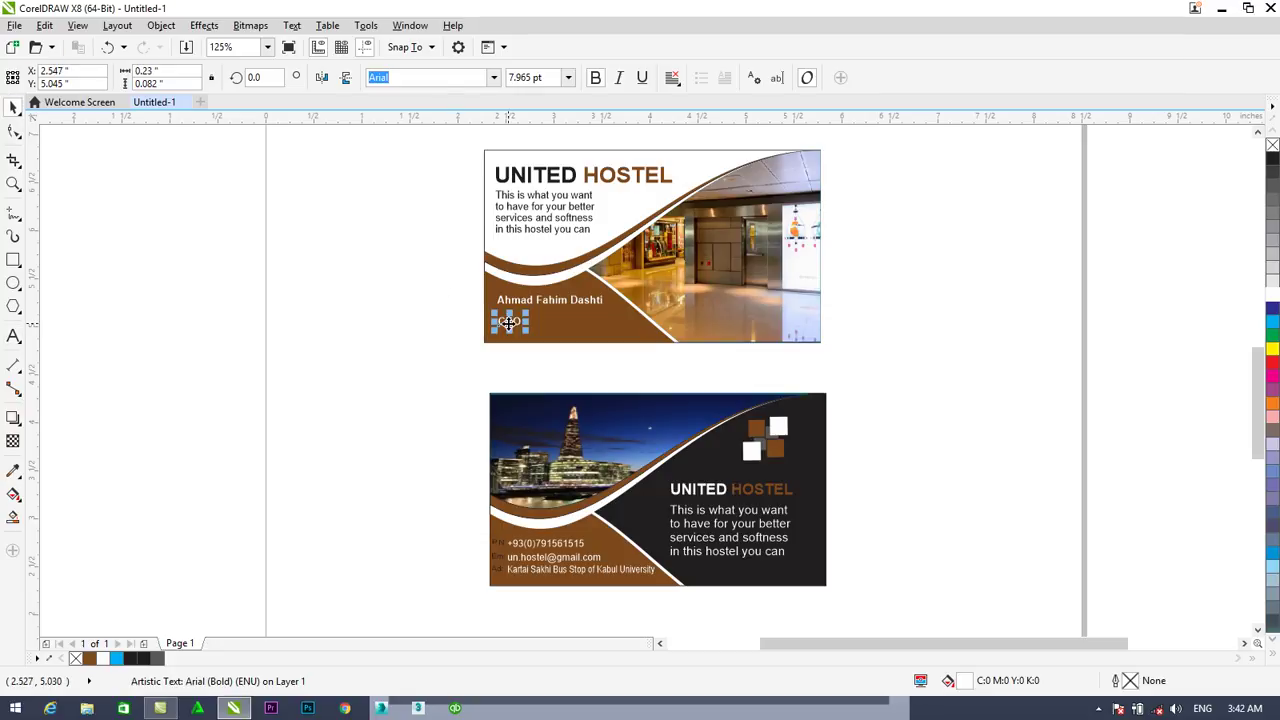
drag(537, 331, 546, 319)
Set the name text to 10 pt and shift it left to fit the card
scroll(546, 319, up, 2)
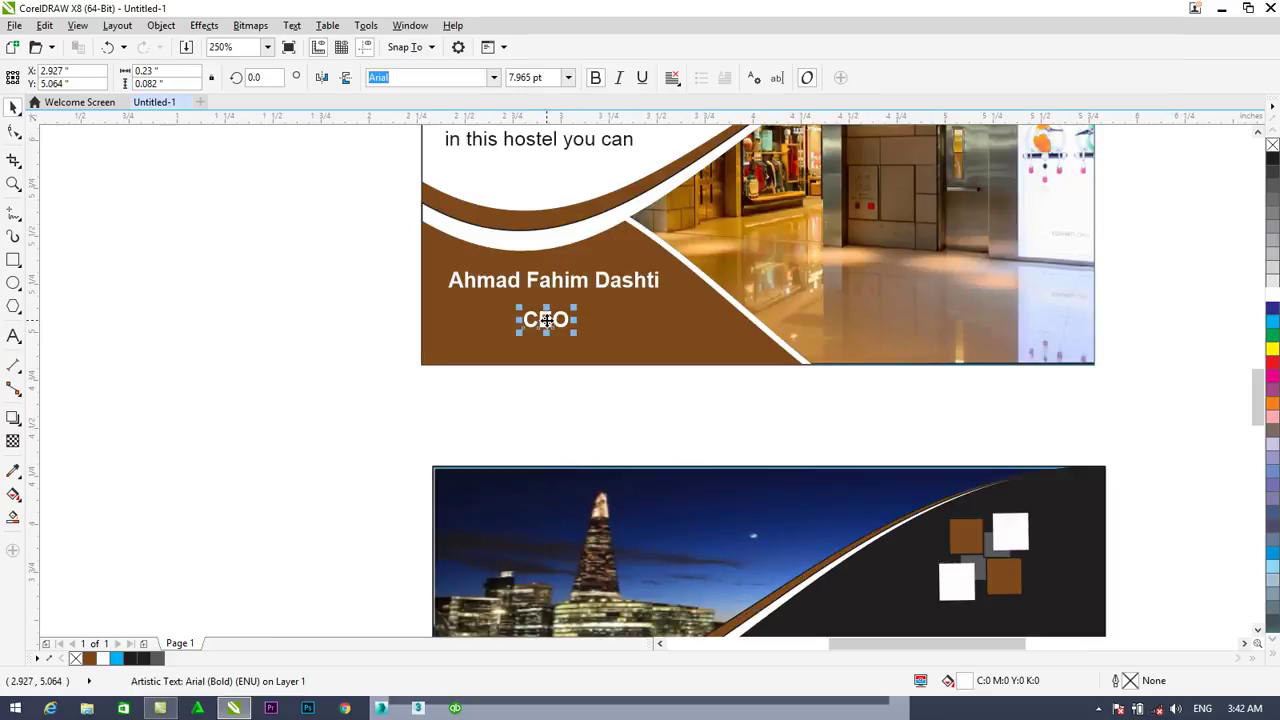
click(565, 243)
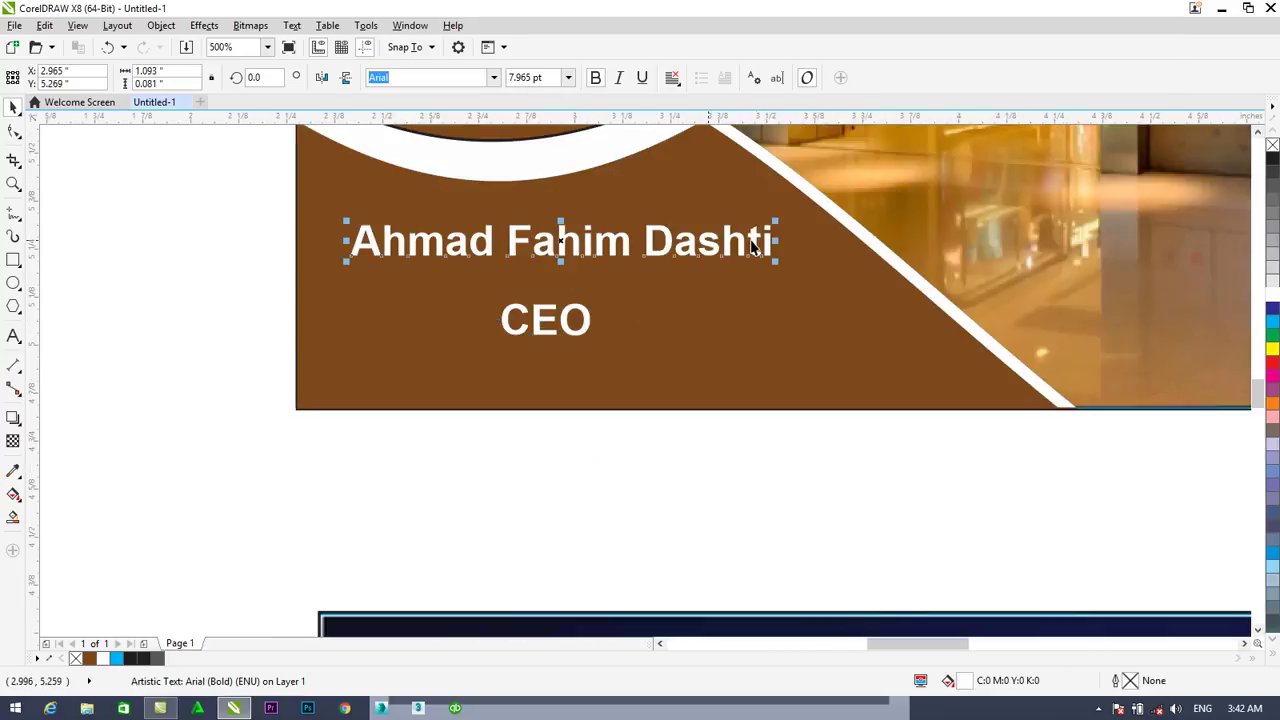
click(567, 80)
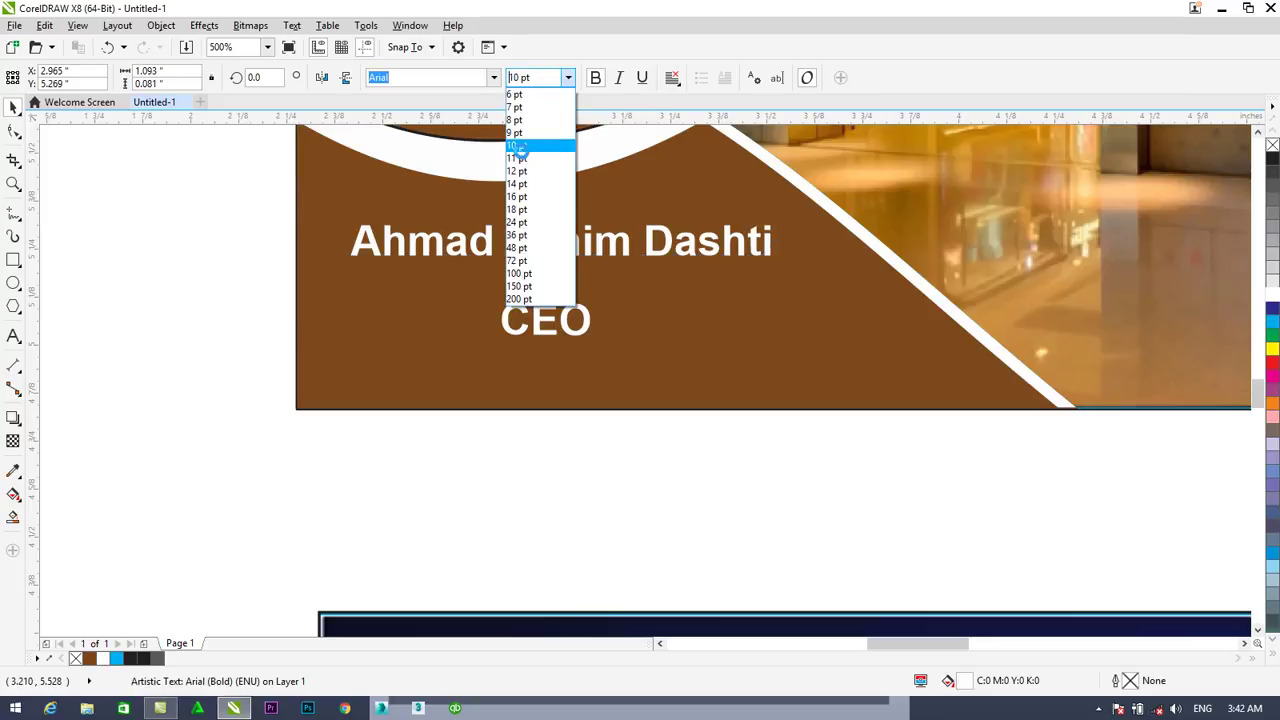
click(518, 146)
drag(507, 251, 464, 255)
Colour the last word of the name black
key(F8)
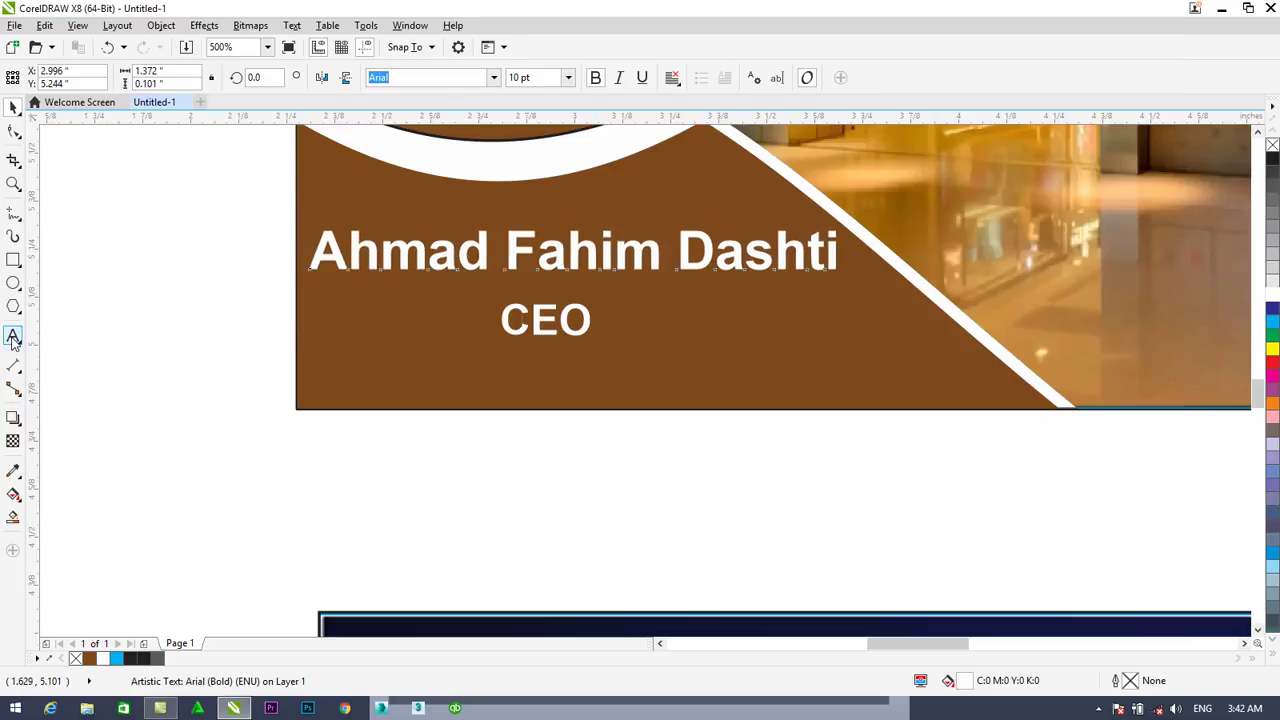
drag(840, 250, 677, 250)
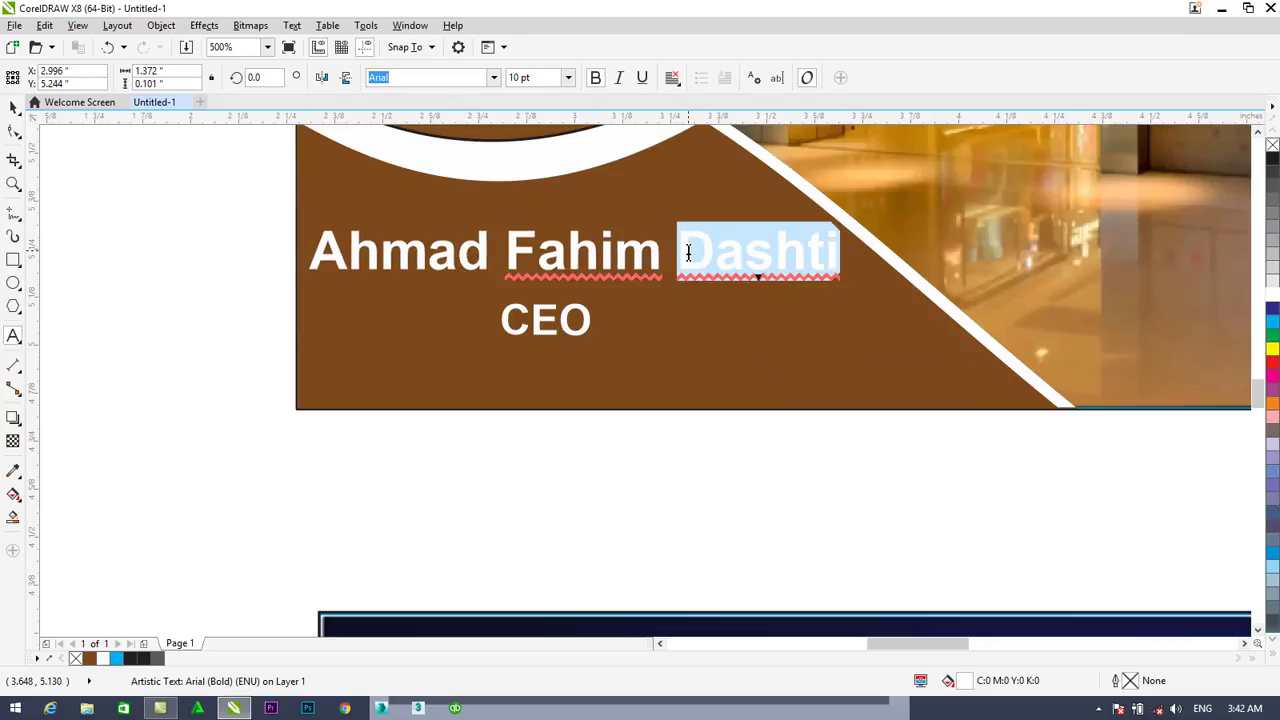
click(1272, 160)
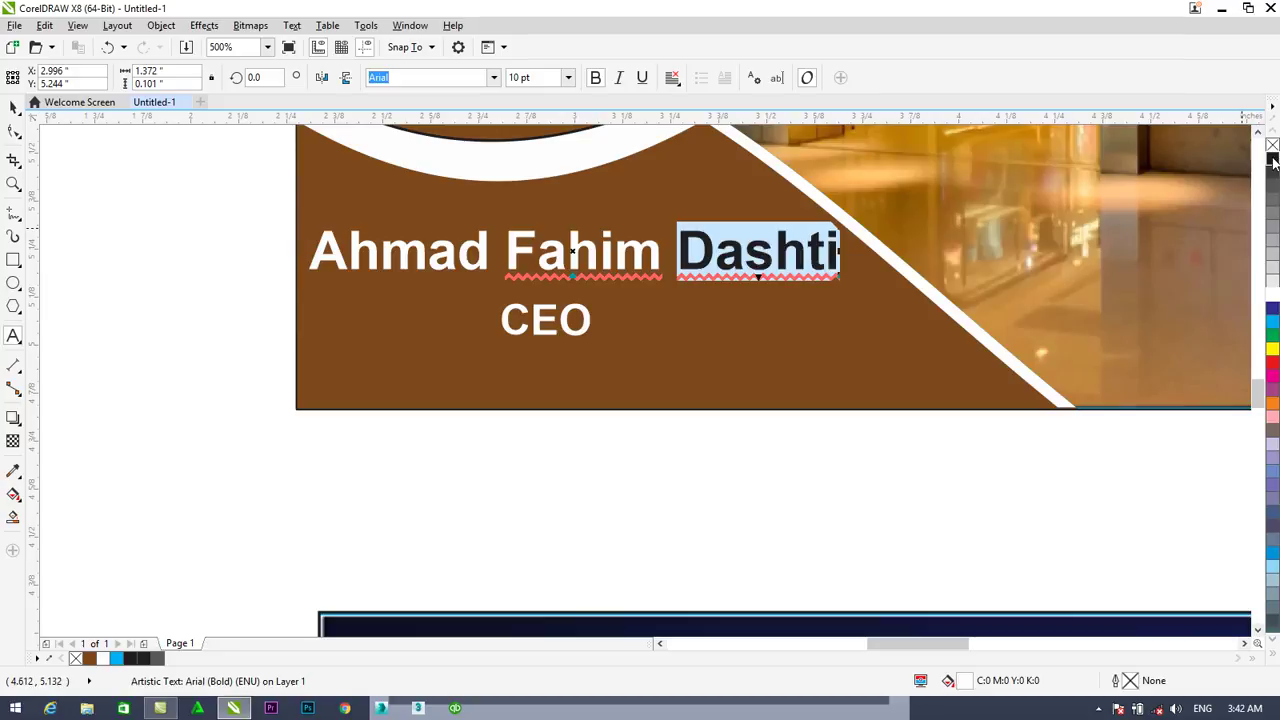
click(15, 112)
click(114, 228)
Enlarge the CEO title to about 14.7 pt and move it slightly left under the name
click(560, 320)
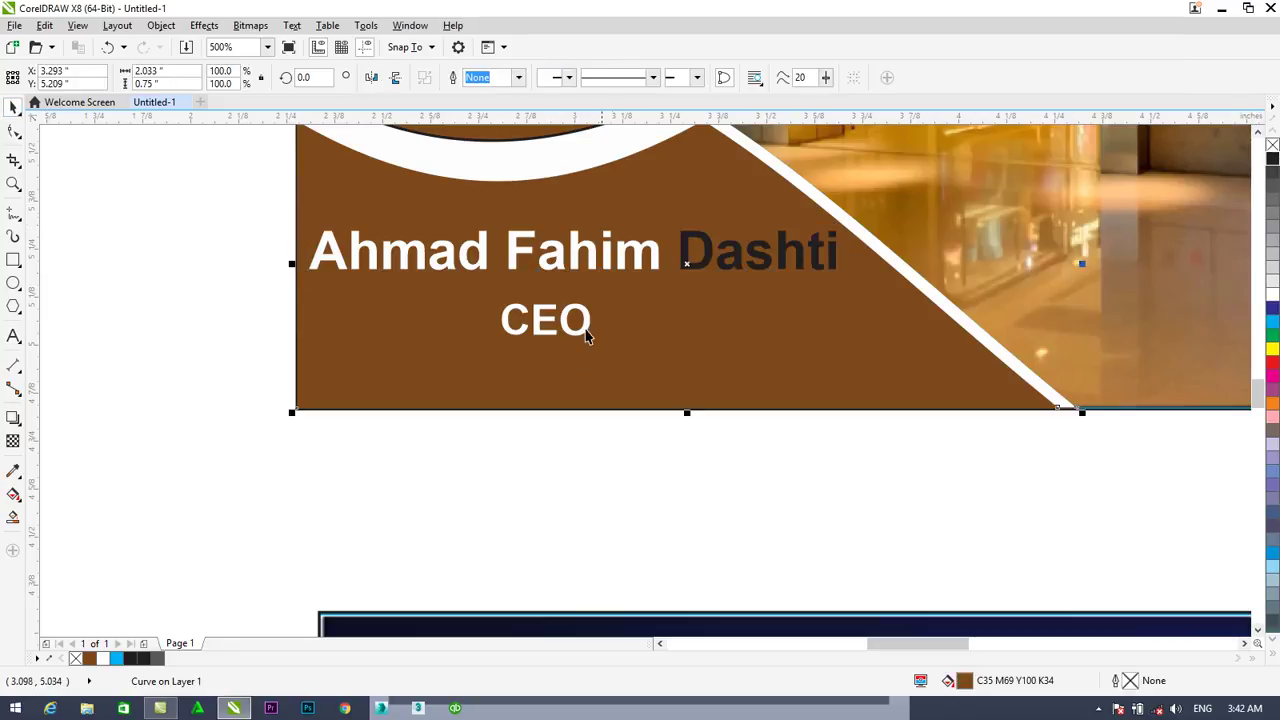
click(583, 323)
drag(596, 344, 672, 372)
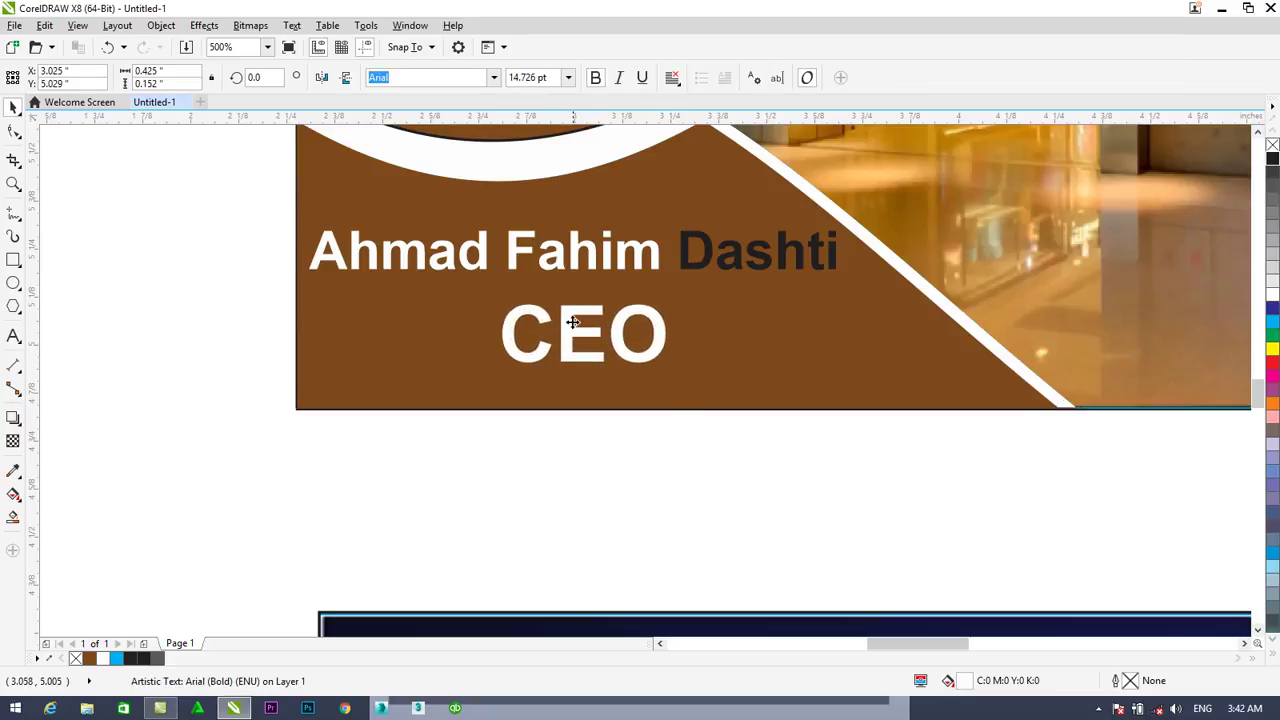
drag(573, 321, 560, 320)
click(625, 501)
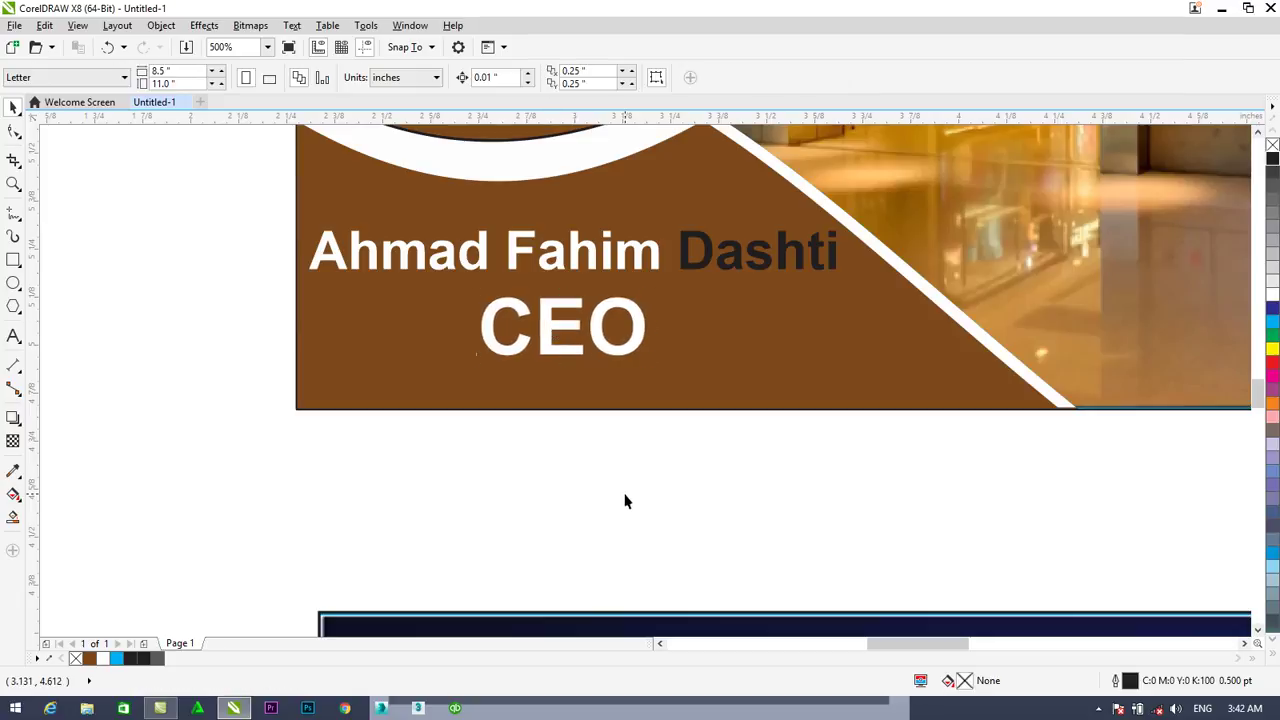
scroll(625, 501, down, 3)
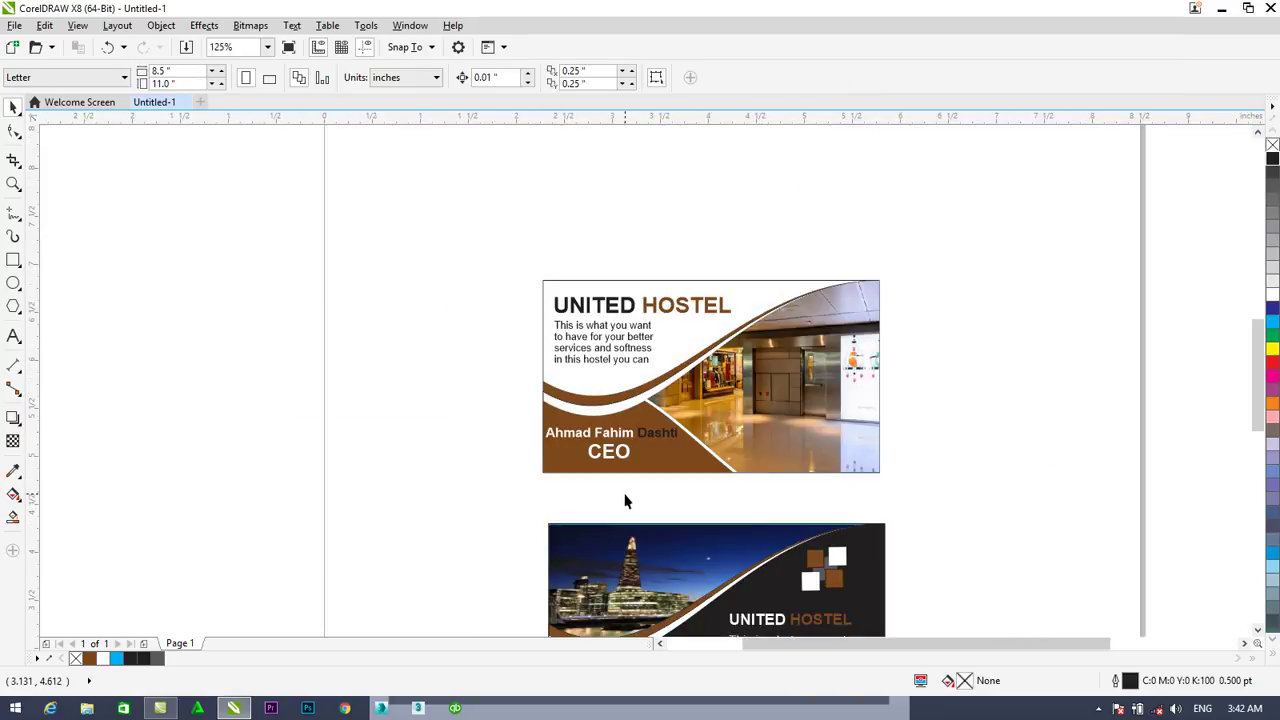
Fill the front card's background rectangle with a light grey
drag(1262, 358, 1263, 387)
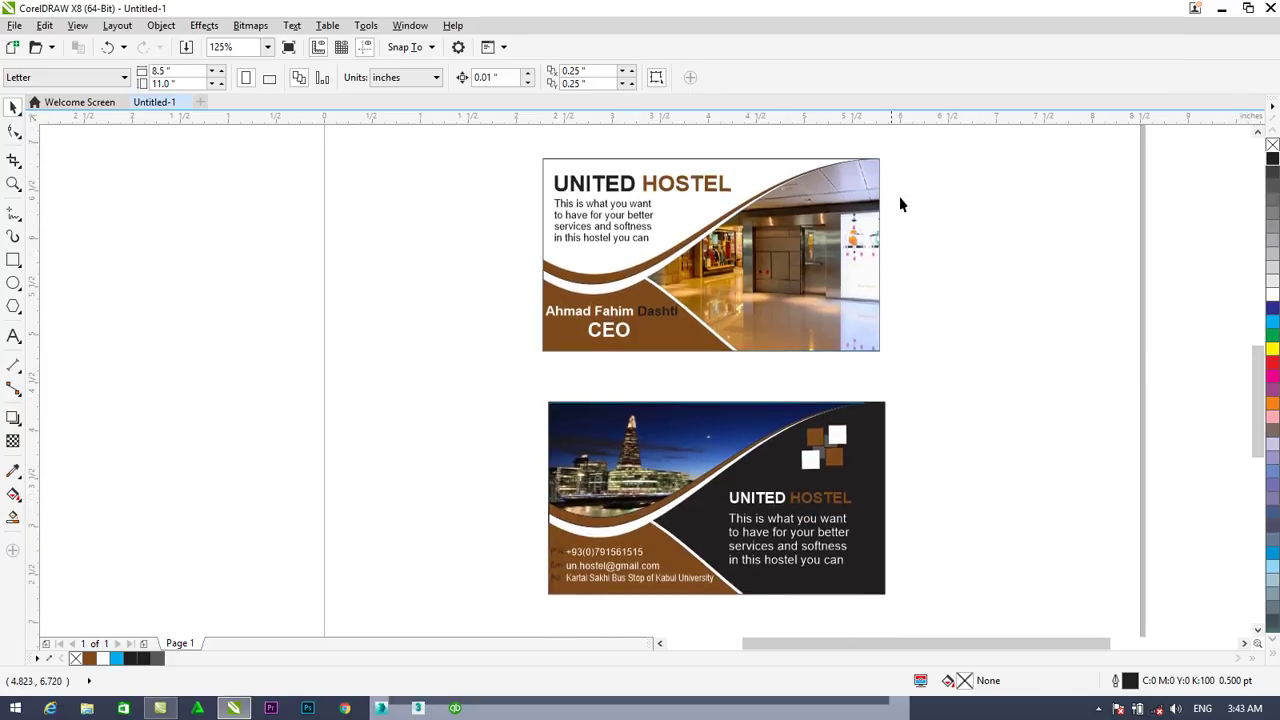
click(760, 174)
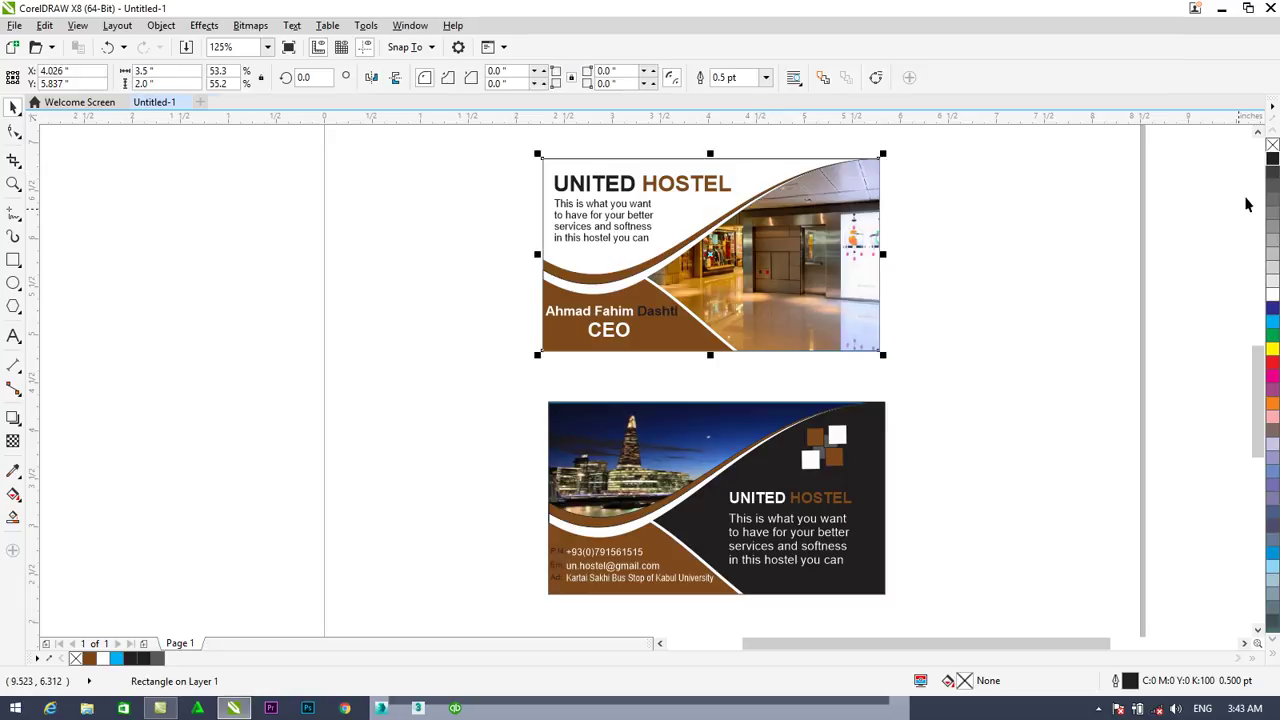
click(1272, 267)
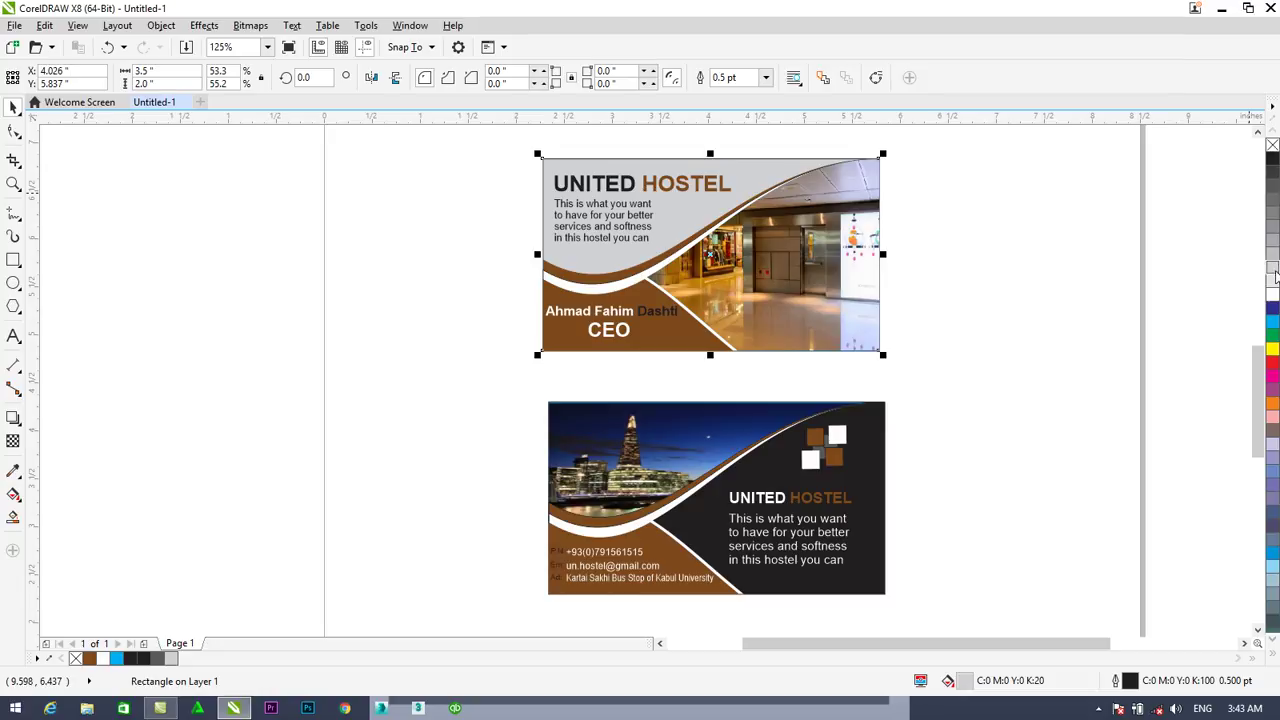
click(1274, 284)
click(1076, 283)
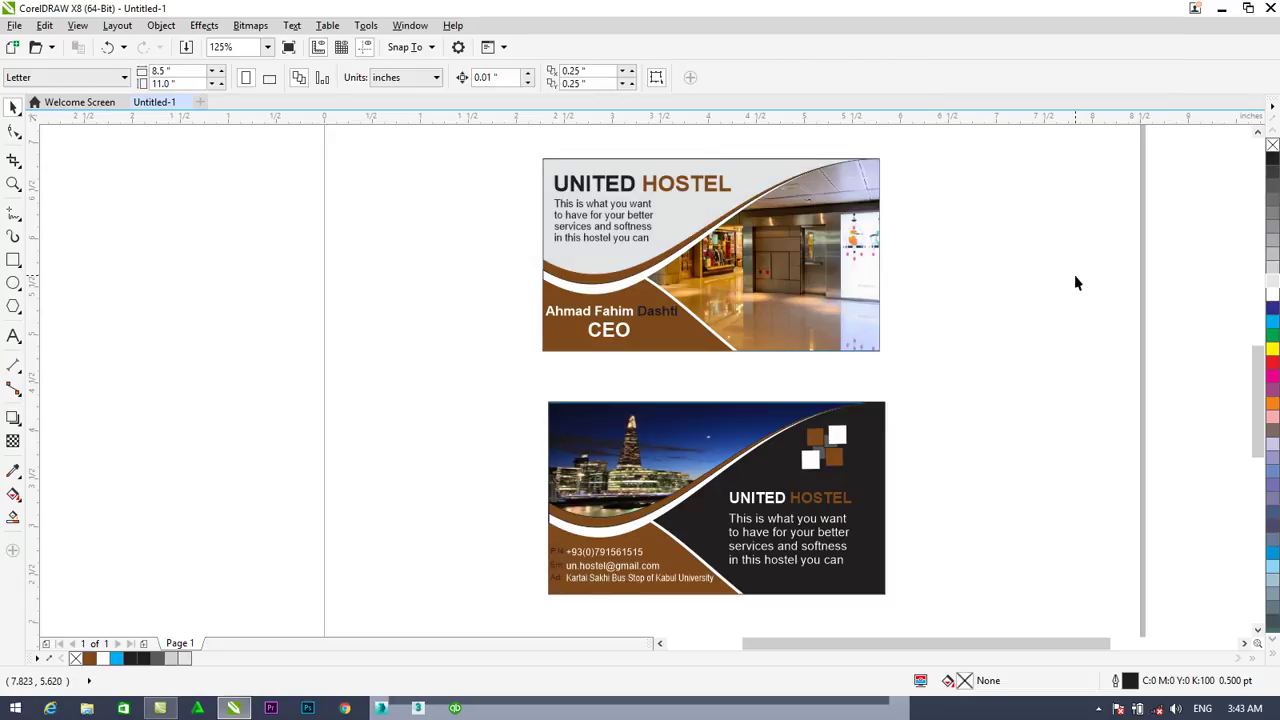
Make the four-line tagline text on the front card bold
click(603, 222)
key(Escape)
click(617, 220)
click(596, 222)
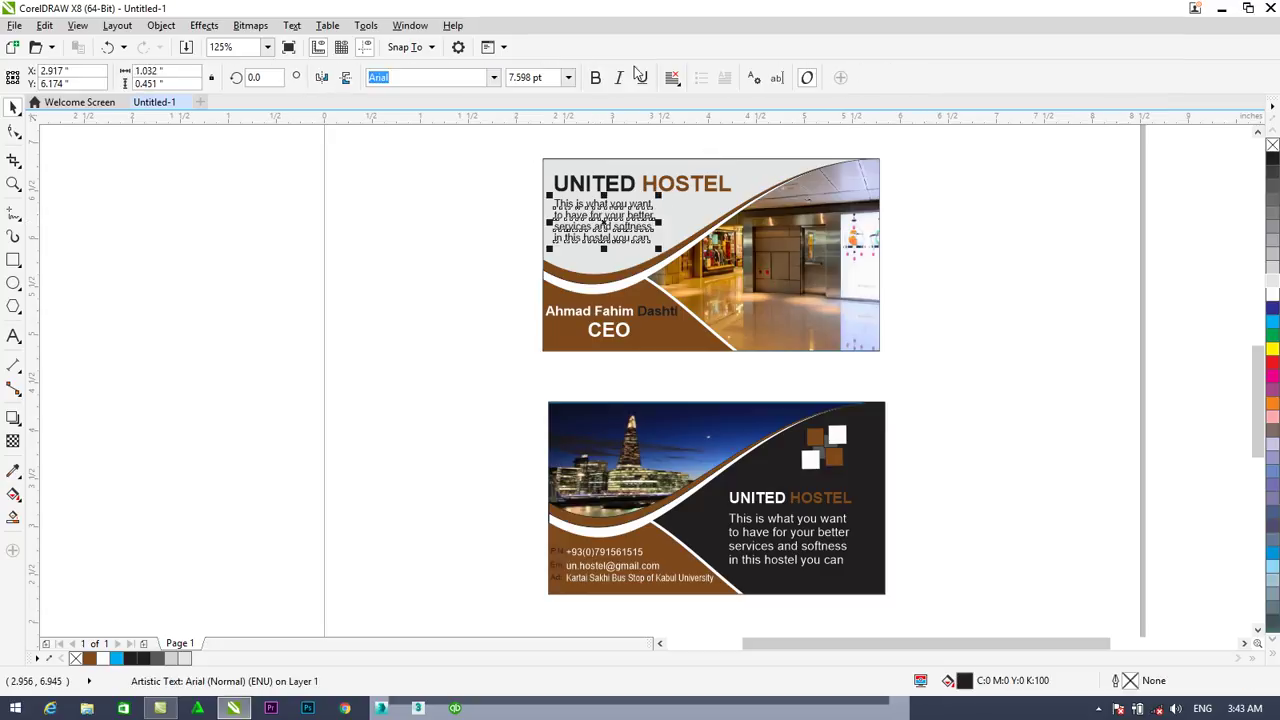
click(594, 77)
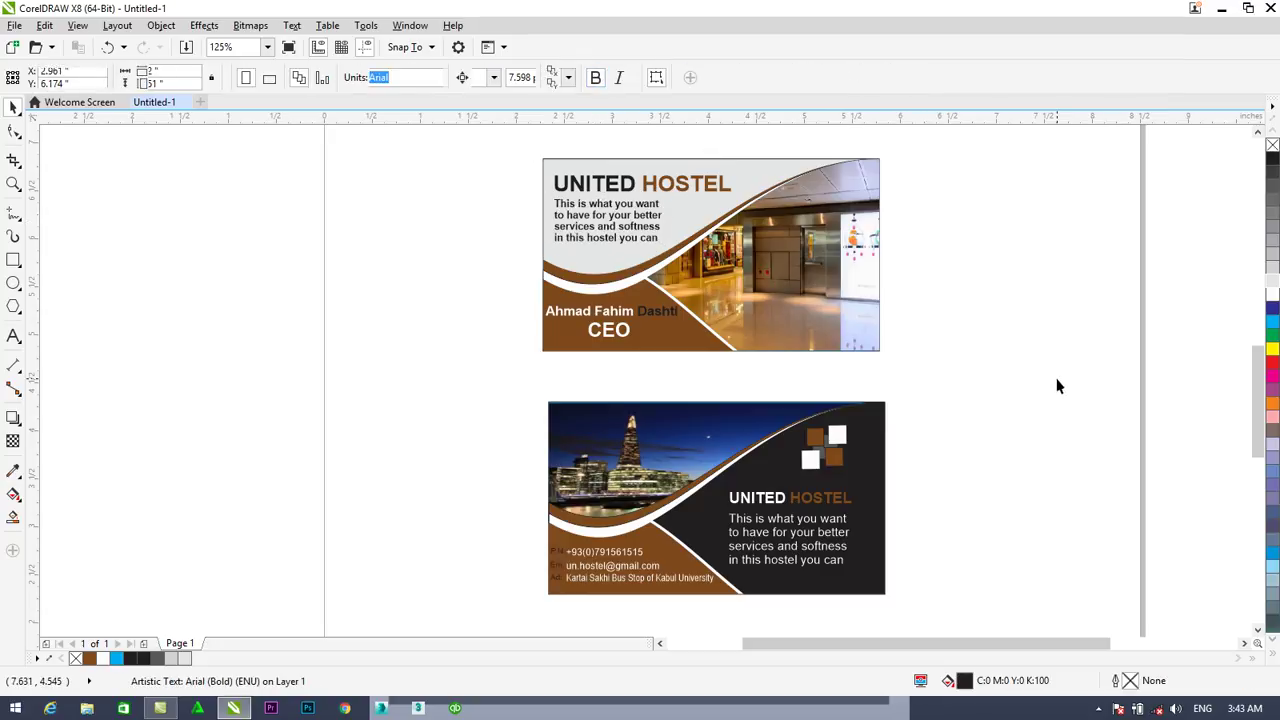
click(1057, 380)
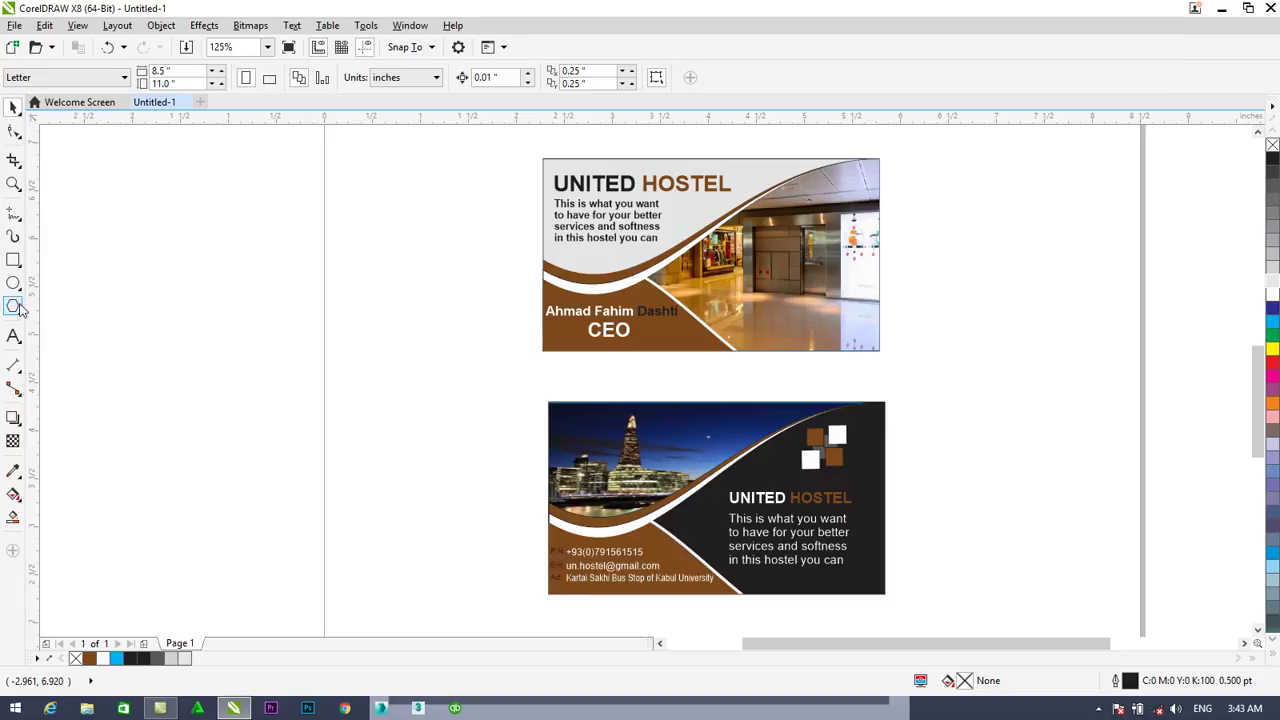
click(13, 262)
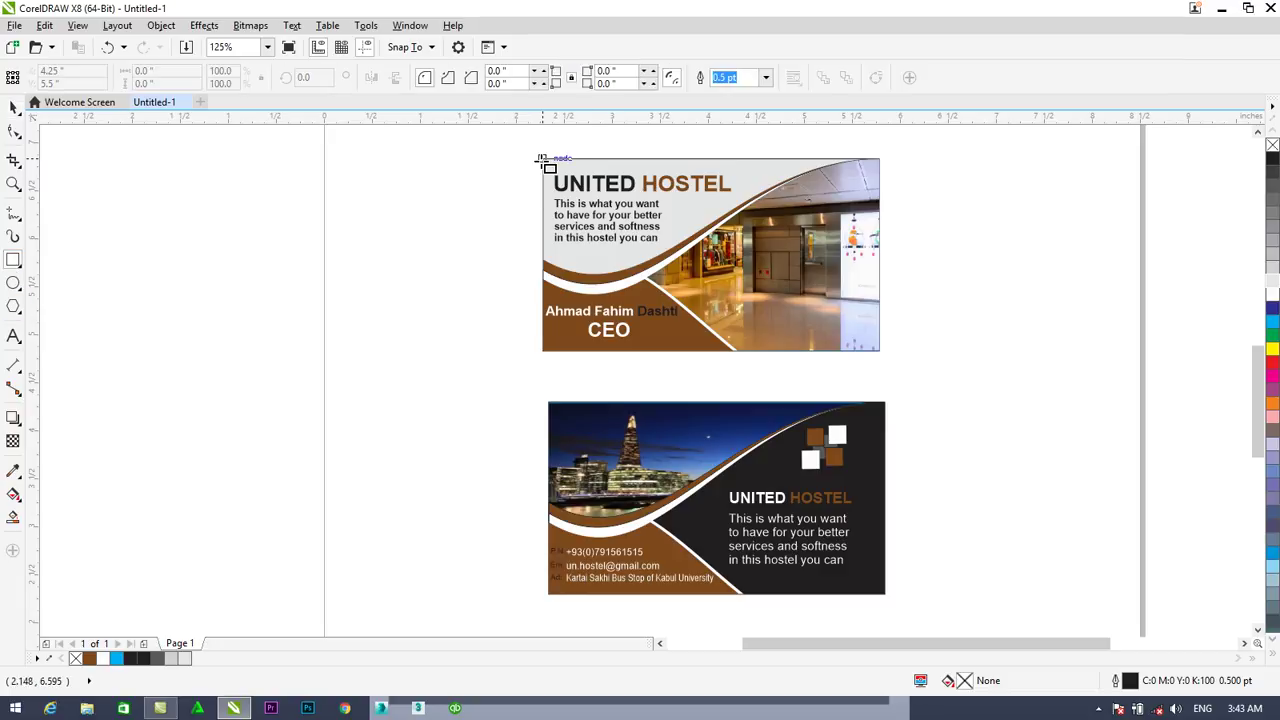
Draw a card-sized rectangle, move it to the empty area left, and round its corners
drag(542, 158, 881, 352)
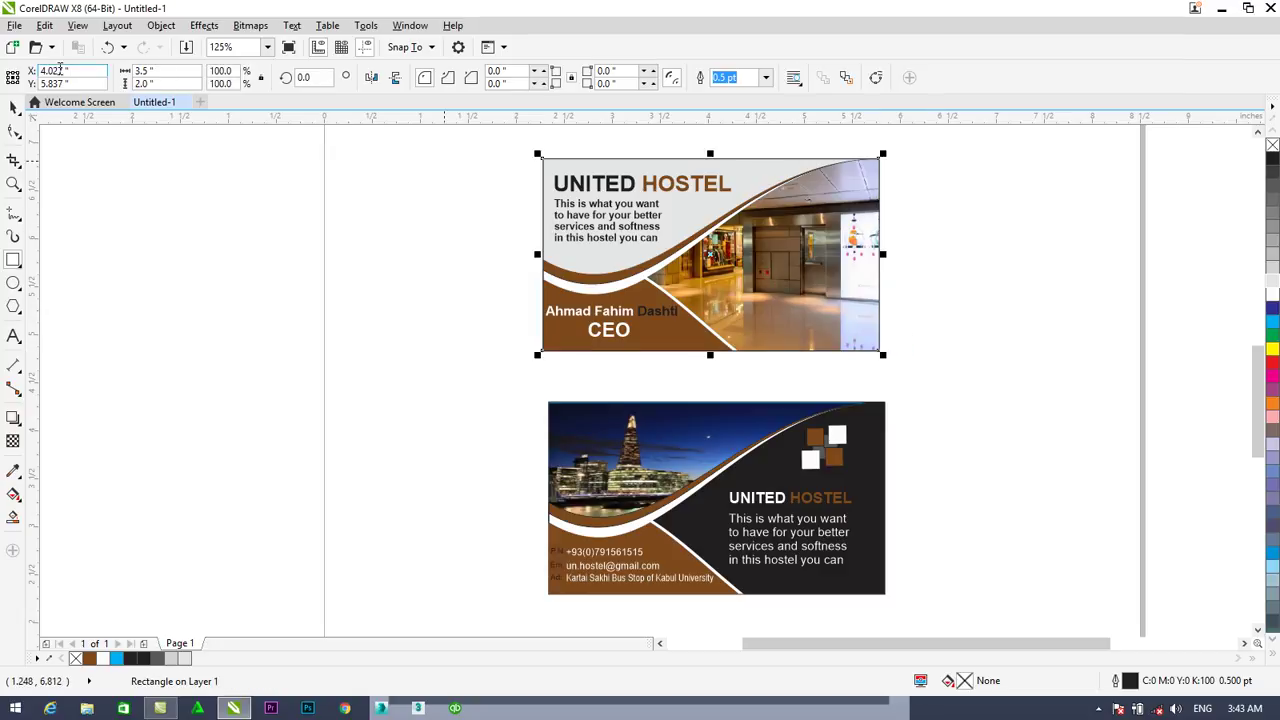
click(14, 110)
key(Left)
key(Left)
key(Left)
key(Left)
key(Left)
key(Left)
key(Left)
key(Left)
key(Left)
key(Left)
key(Left)
key(Left)
key(Left)
key(Left)
key(Left)
key(Left)
key(Left)
key(Left)
key(Left)
key(Left)
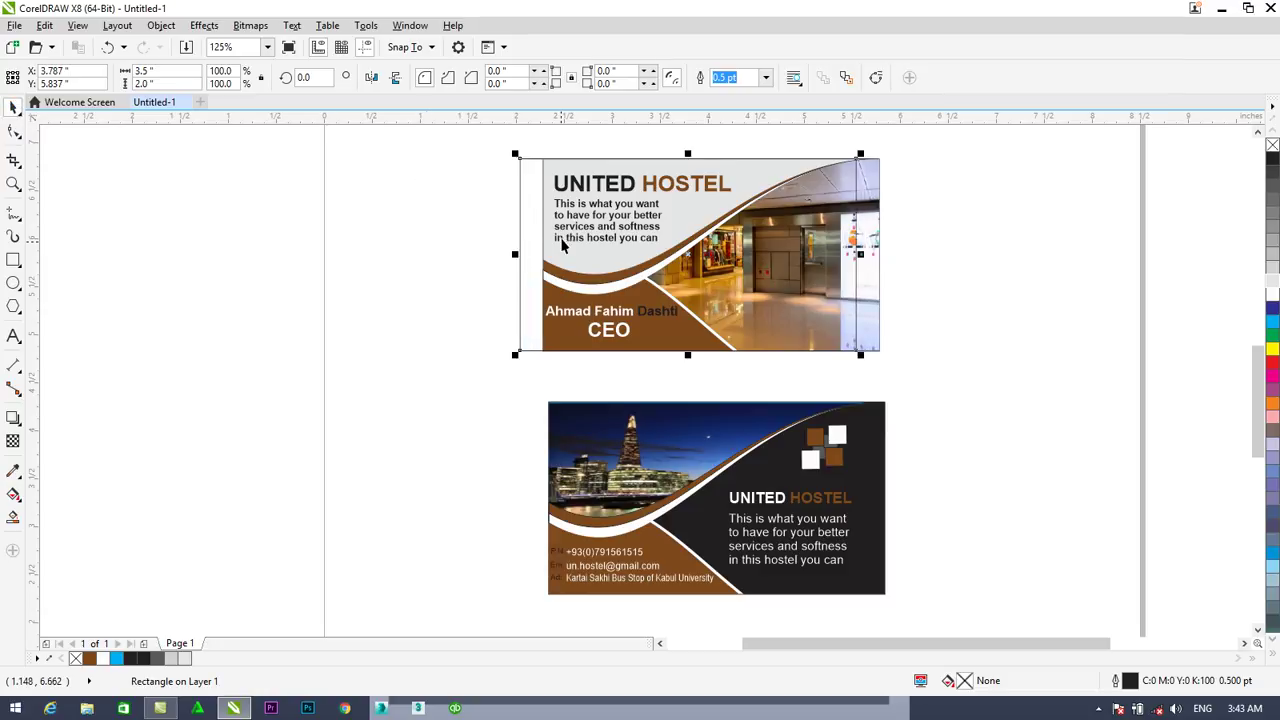
drag(520, 208, 140, 218)
click(14, 131)
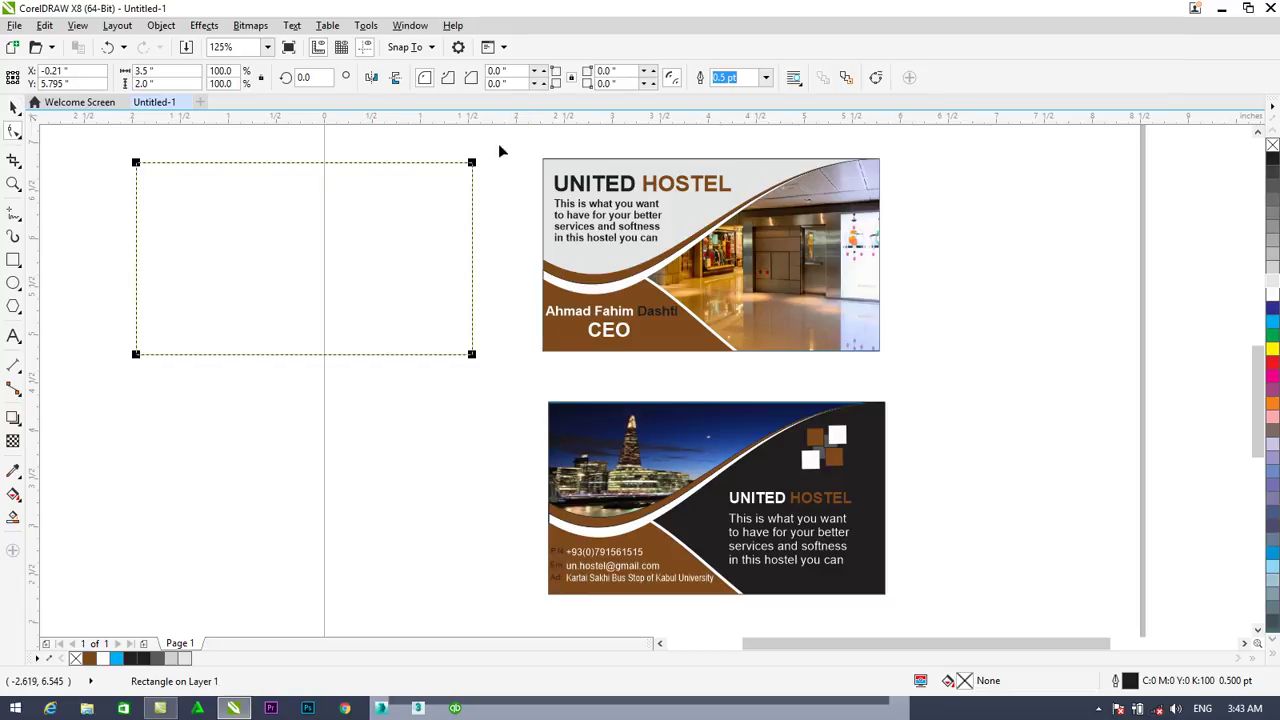
drag(471, 164, 456, 163)
Duplicate the rounded rectangle with Ctrl+D and place the copy below the first
click(13, 107)
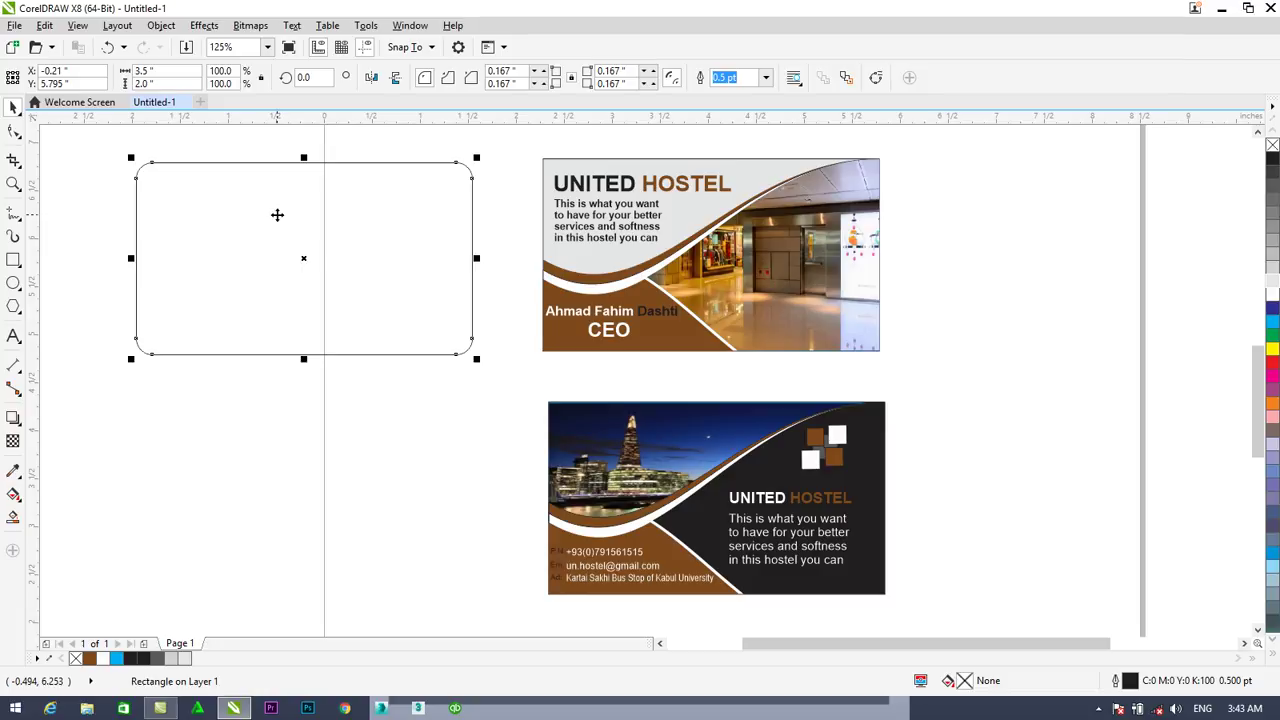
key(ctrl+d)
drag(288, 205, 266, 476)
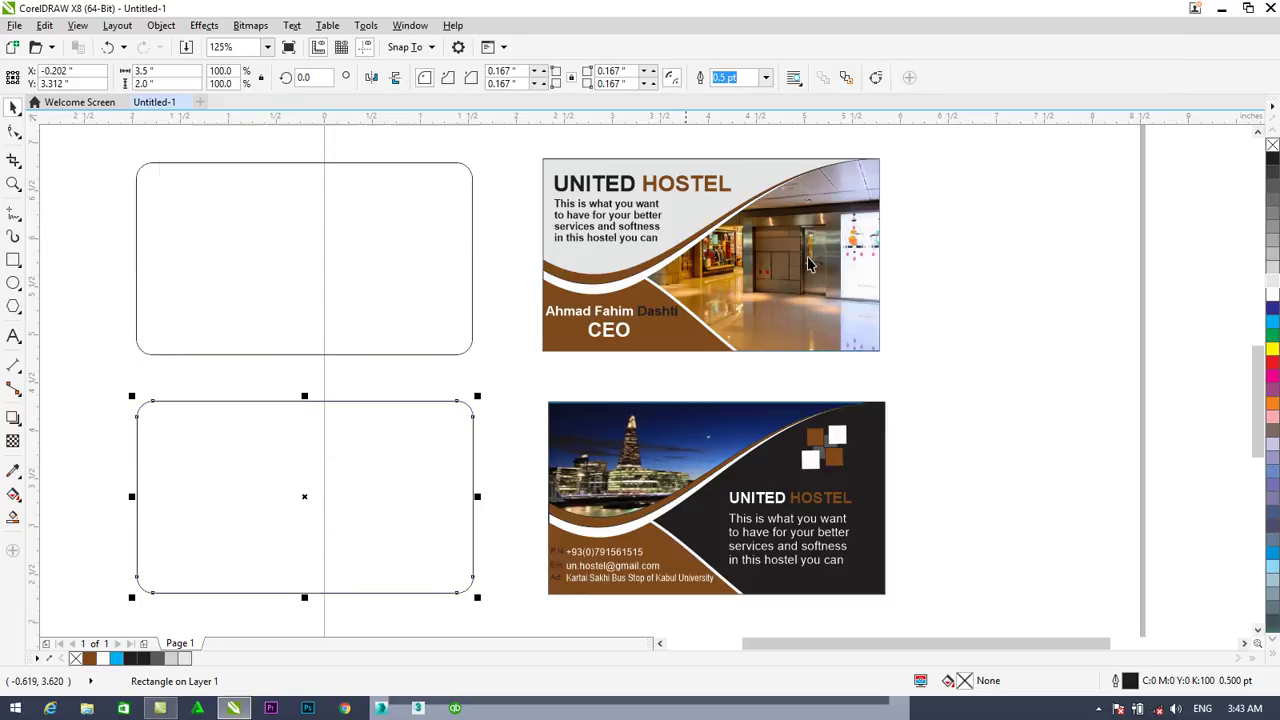
click(928, 186)
drag(906, 155, 519, 377)
Remove the front card's outlines, group its nine objects, and PowerClip them into the top rounded rectangle
right_click(1272, 148)
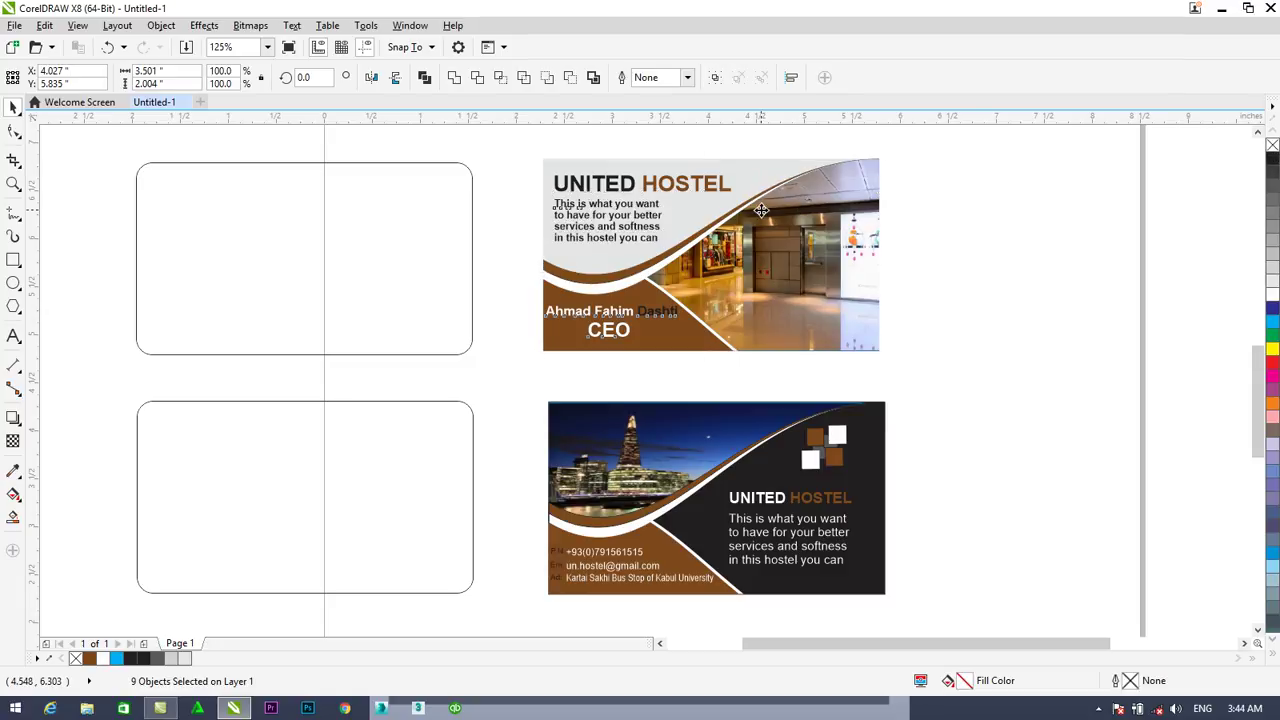
key(ctrl+g)
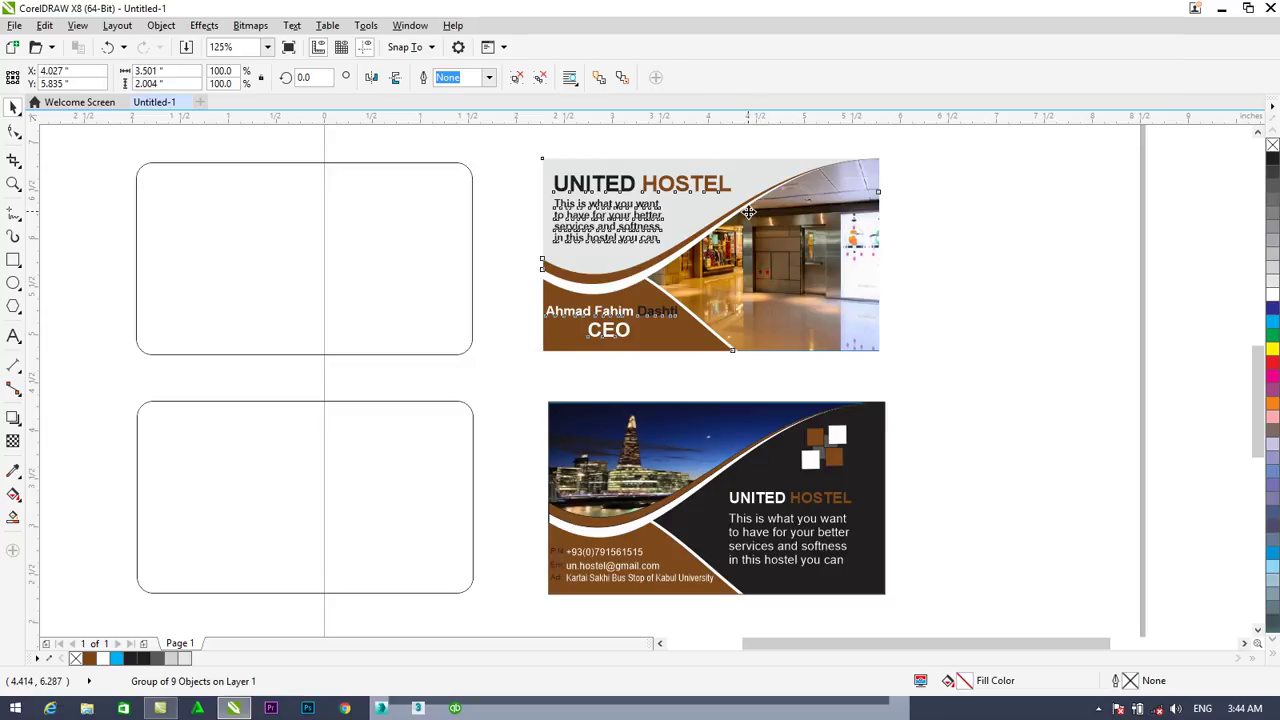
right_click(751, 210)
click(324, 207)
click(298, 234)
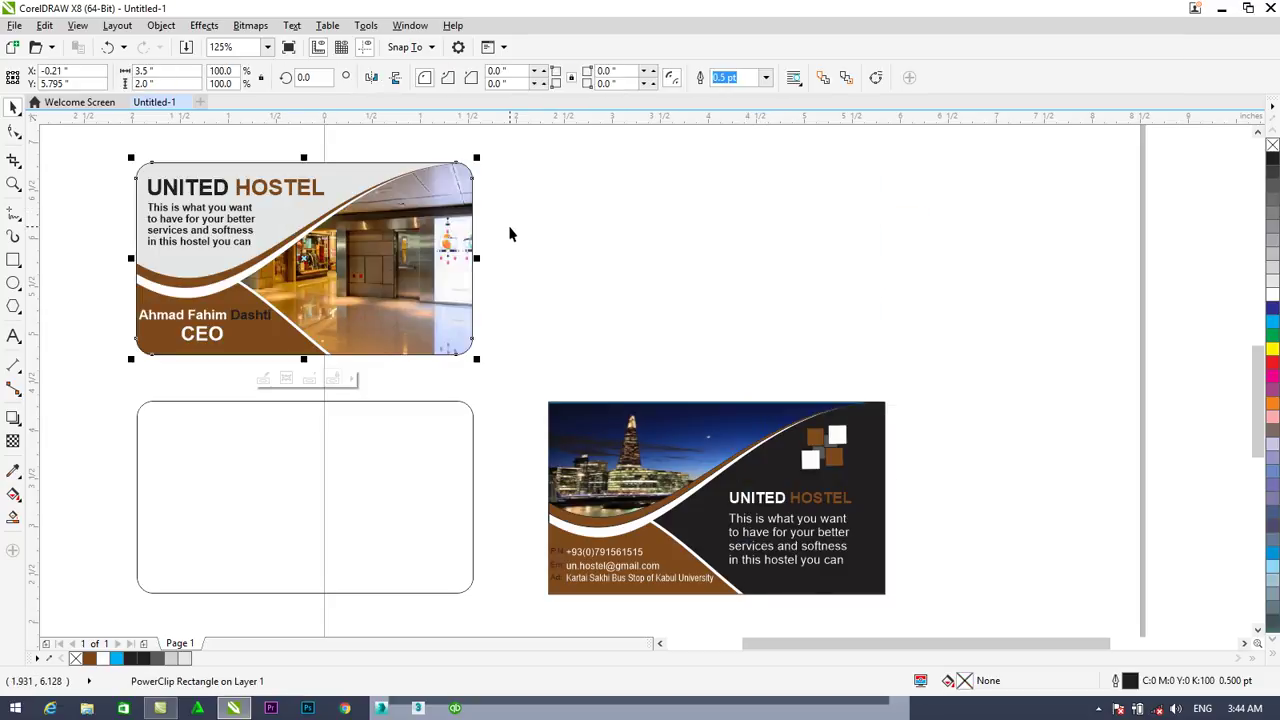
Dismiss the invalid-selection warning and cancel the document-defaults prompt, then select all back-card pieces
click(509, 234)
click(364, 236)
right_click(362, 239)
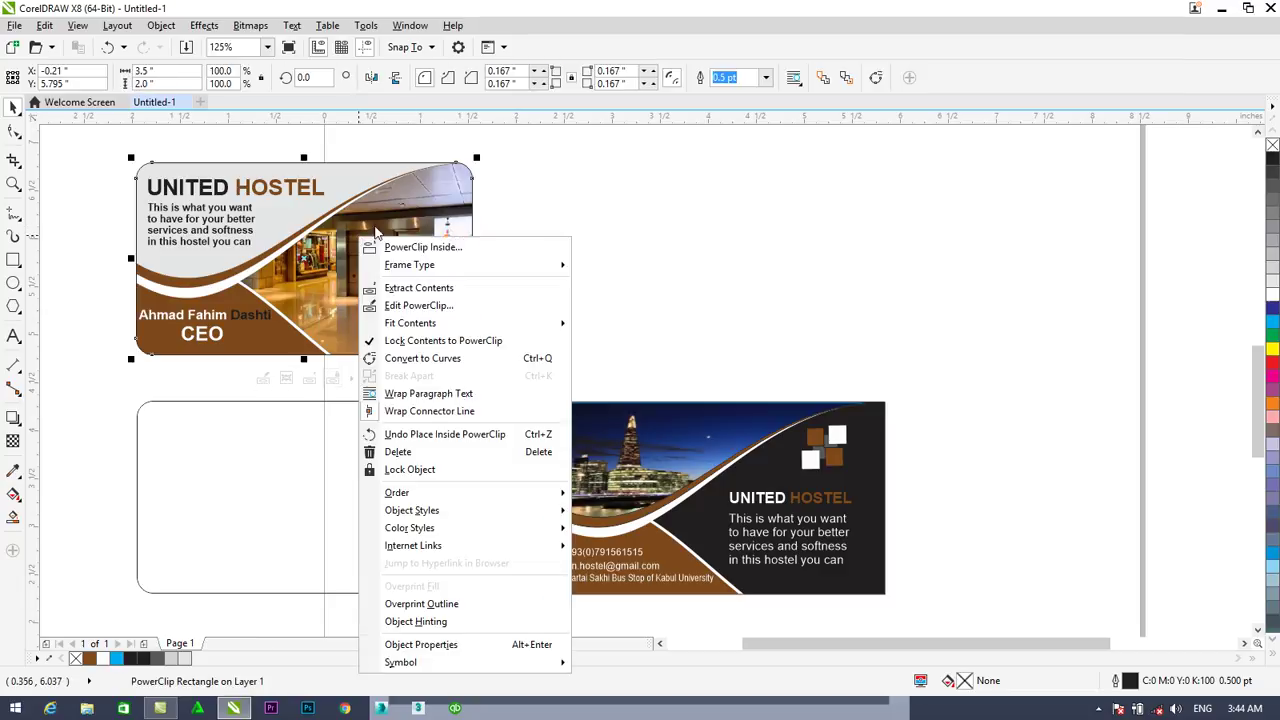
click(423, 247)
click(433, 252)
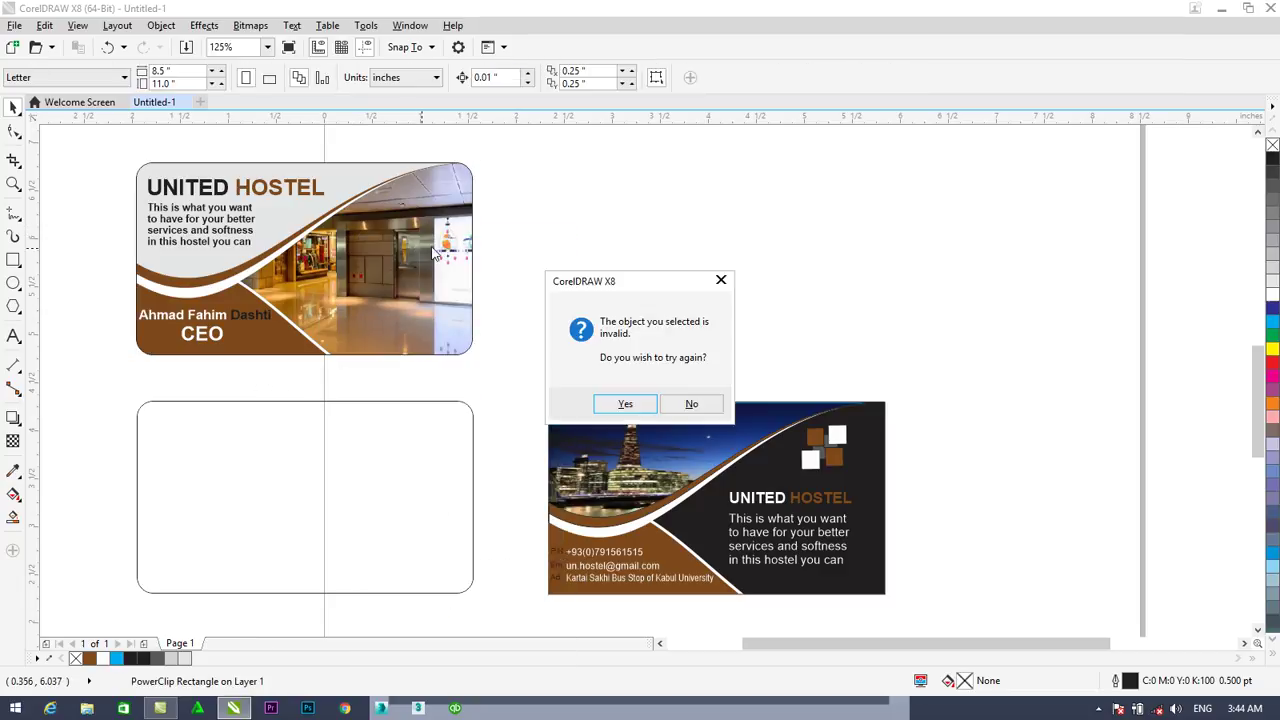
click(691, 403)
click(1272, 148)
click(668, 446)
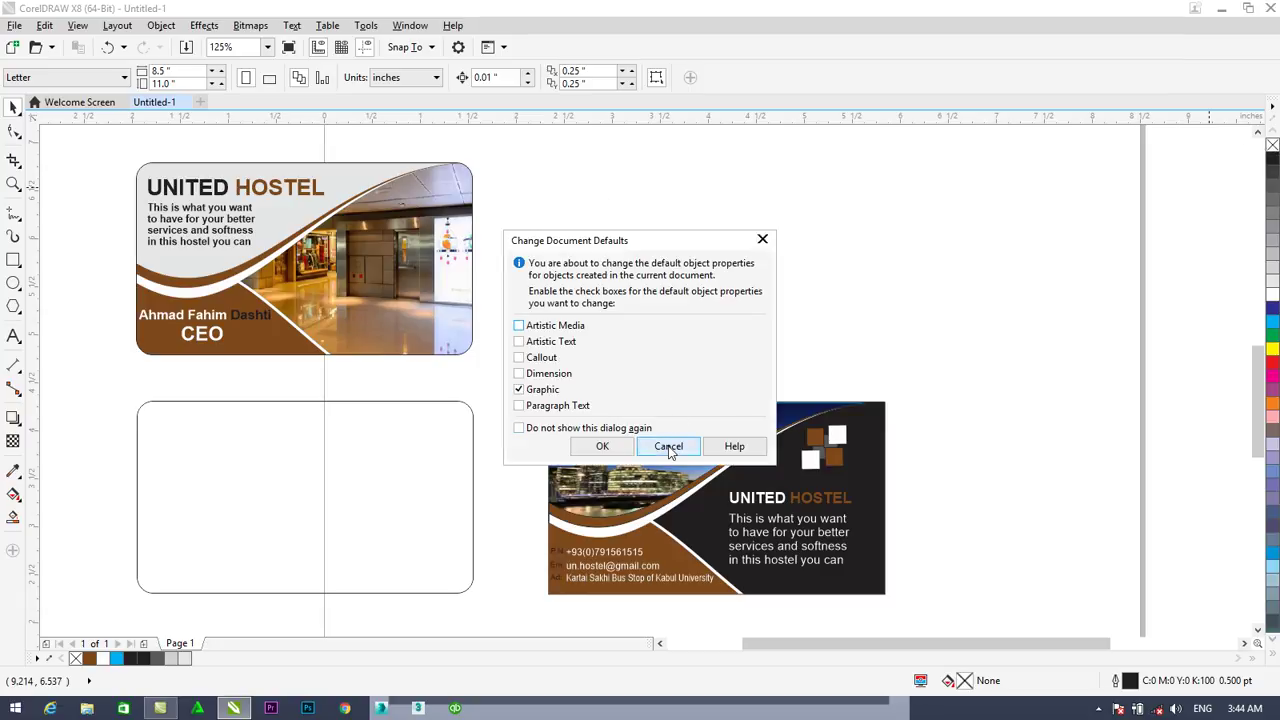
click(402, 298)
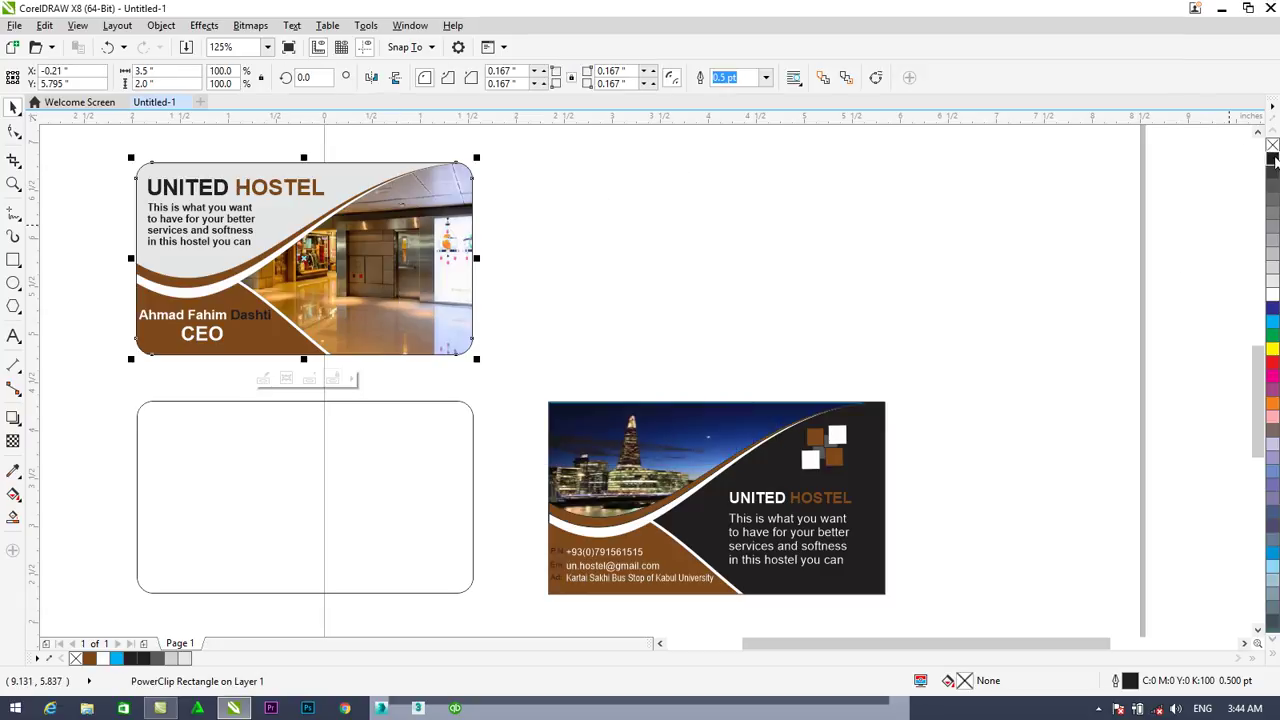
drag(933, 365, 527, 608)
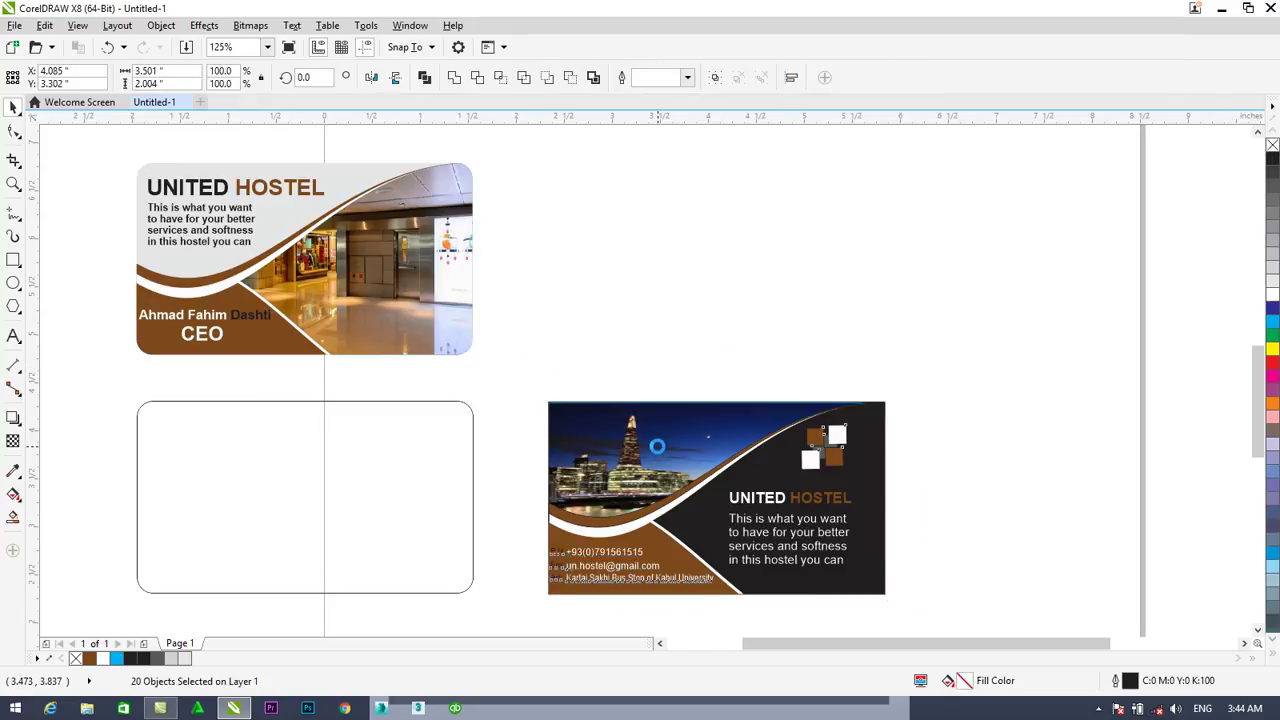
Group the 20 back-side pieces and PowerClip them inside the lower rounded rectangle
key(ctrl+g)
right_click(668, 440)
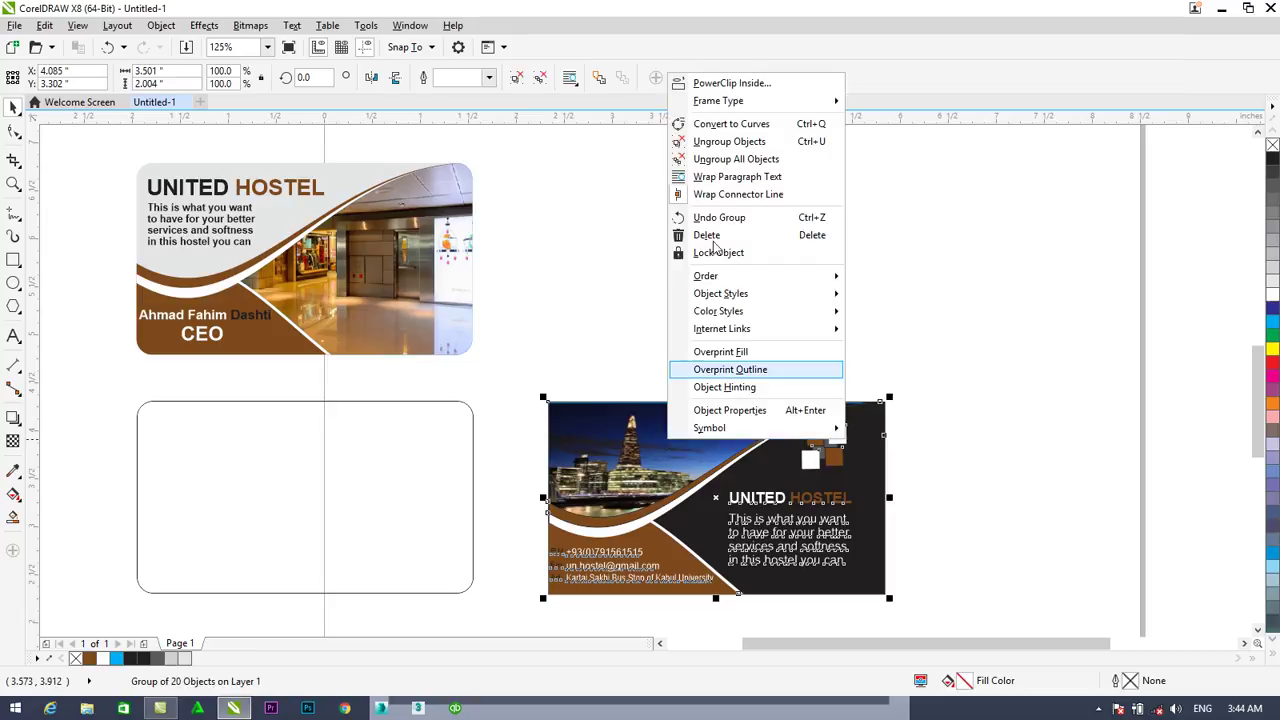
click(735, 86)
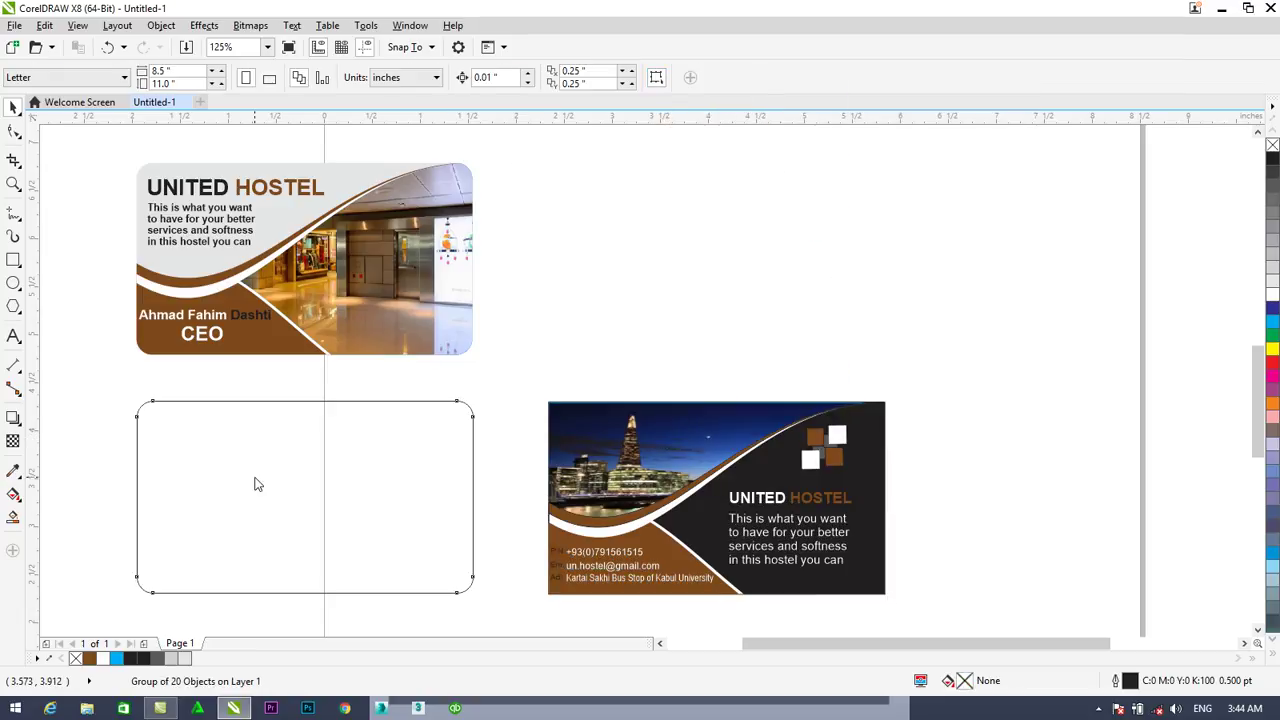
click(254, 484)
click(517, 485)
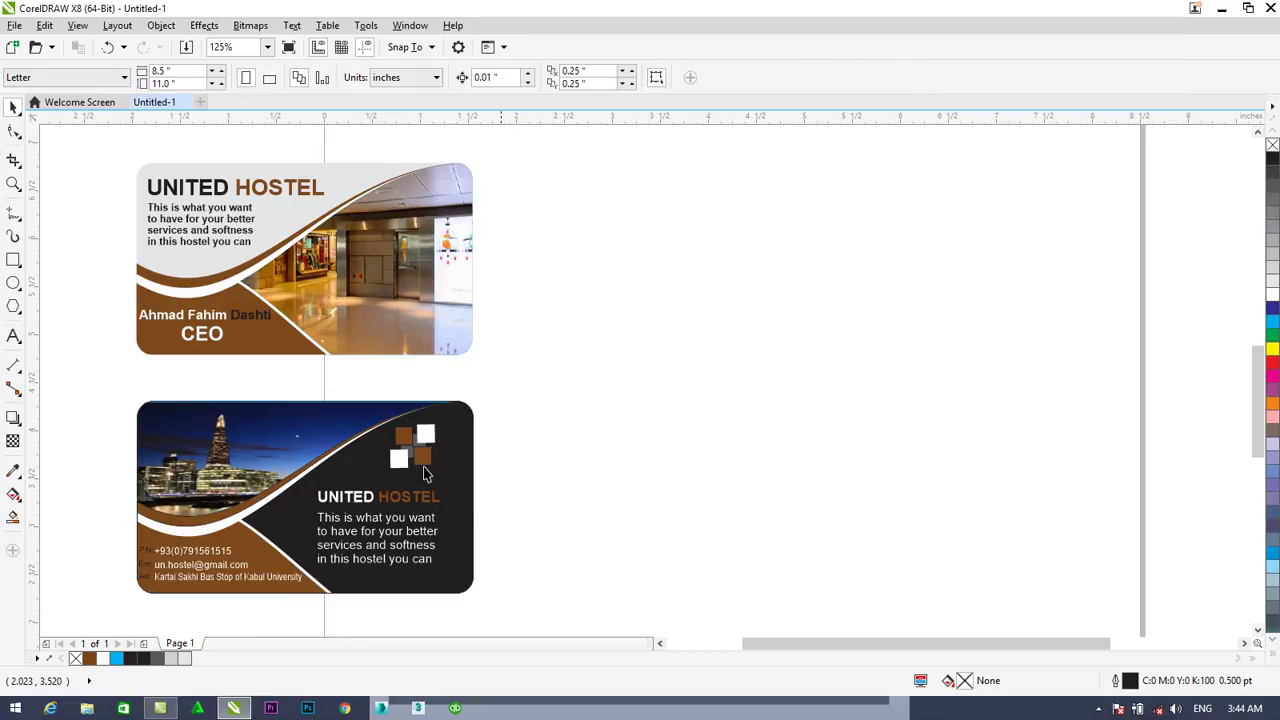
click(310, 455)
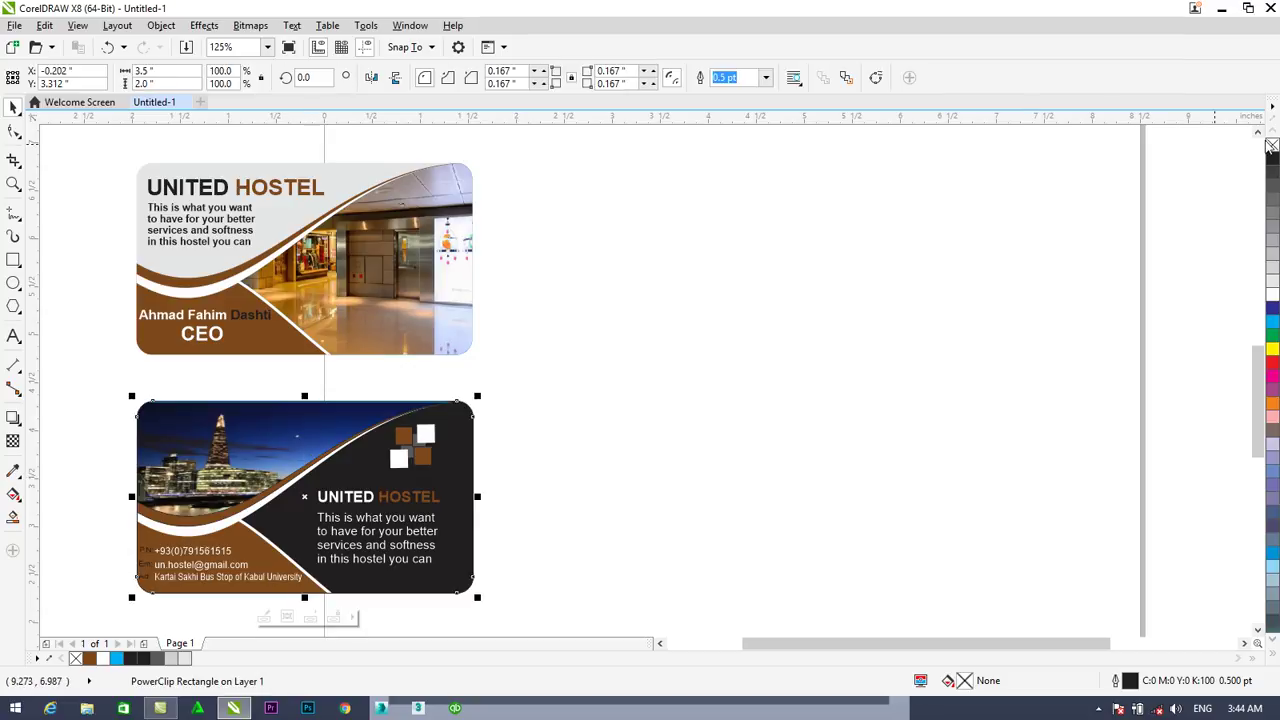
click(950, 285)
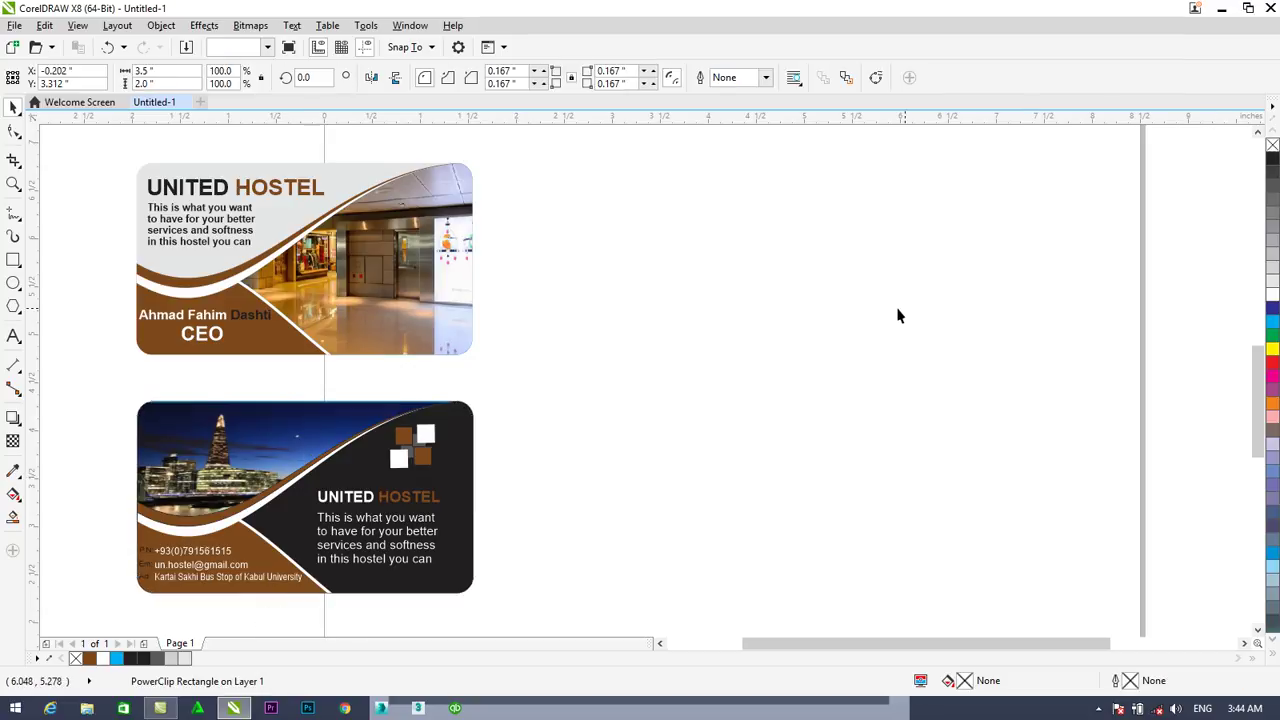
click(296, 480)
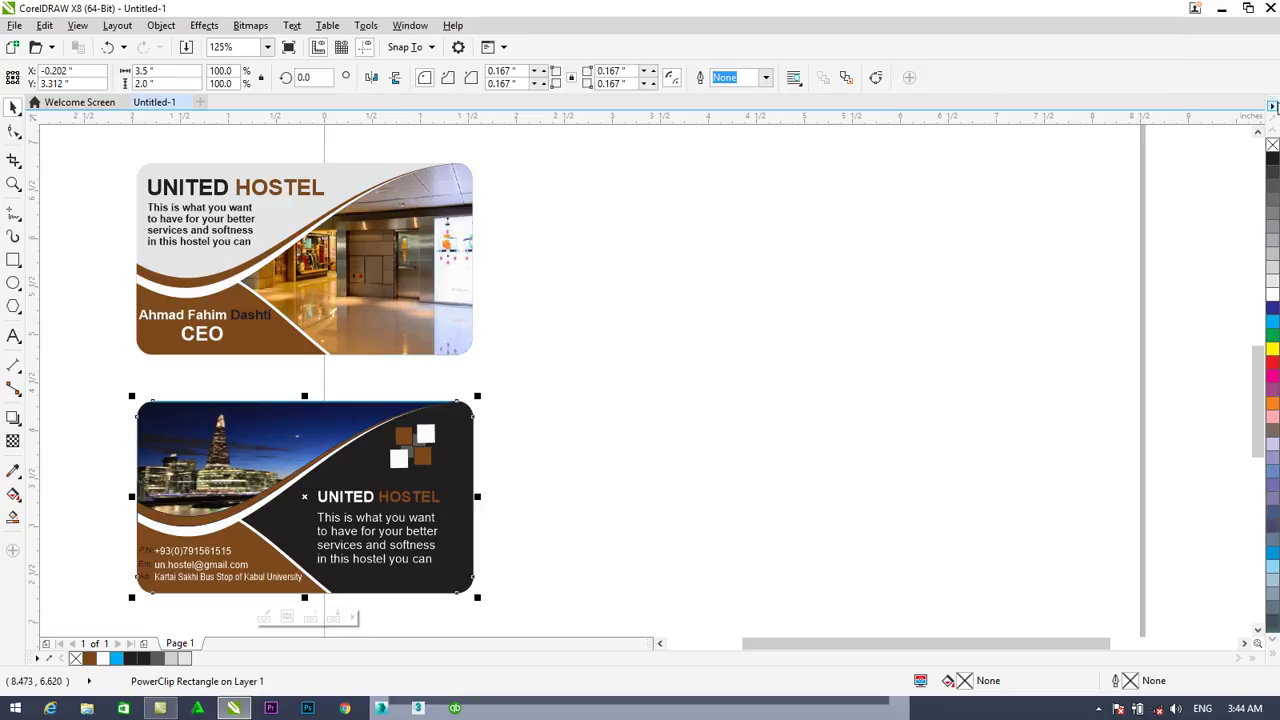
click(852, 304)
click(327, 465)
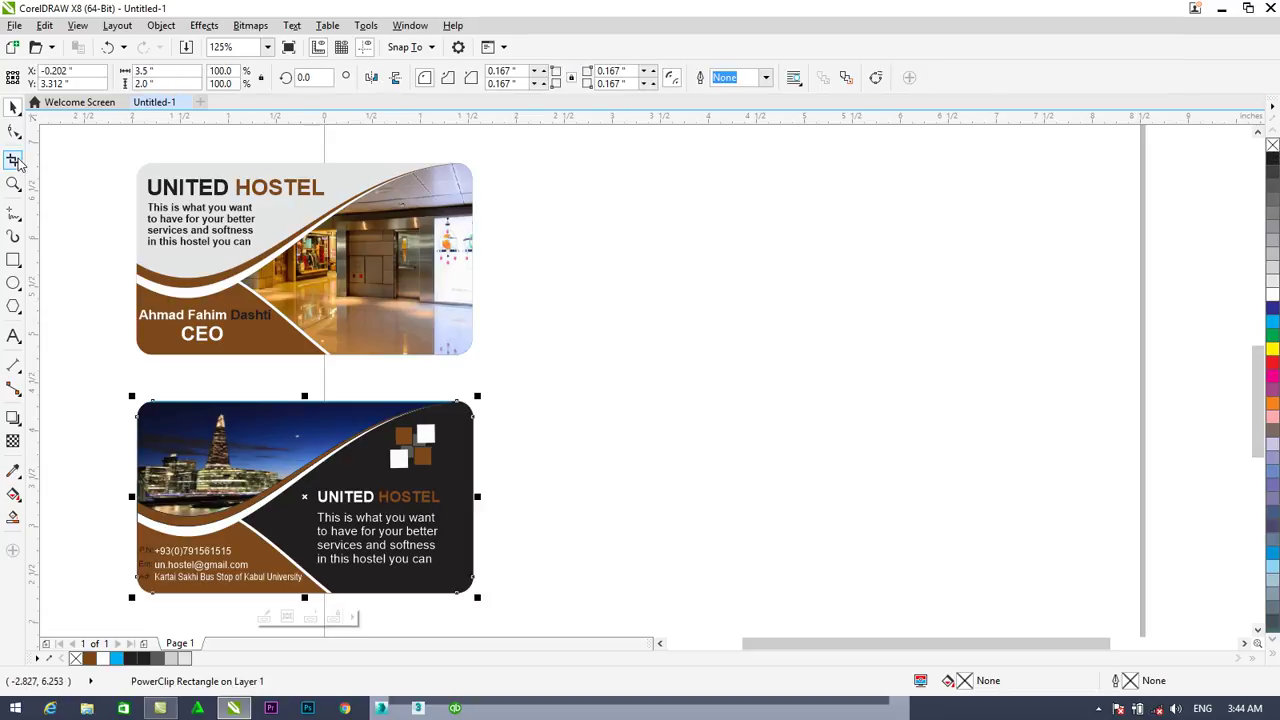
Edit the PowerClip contents, nudge the back-card design up slightly, and finish editing
click(263, 617)
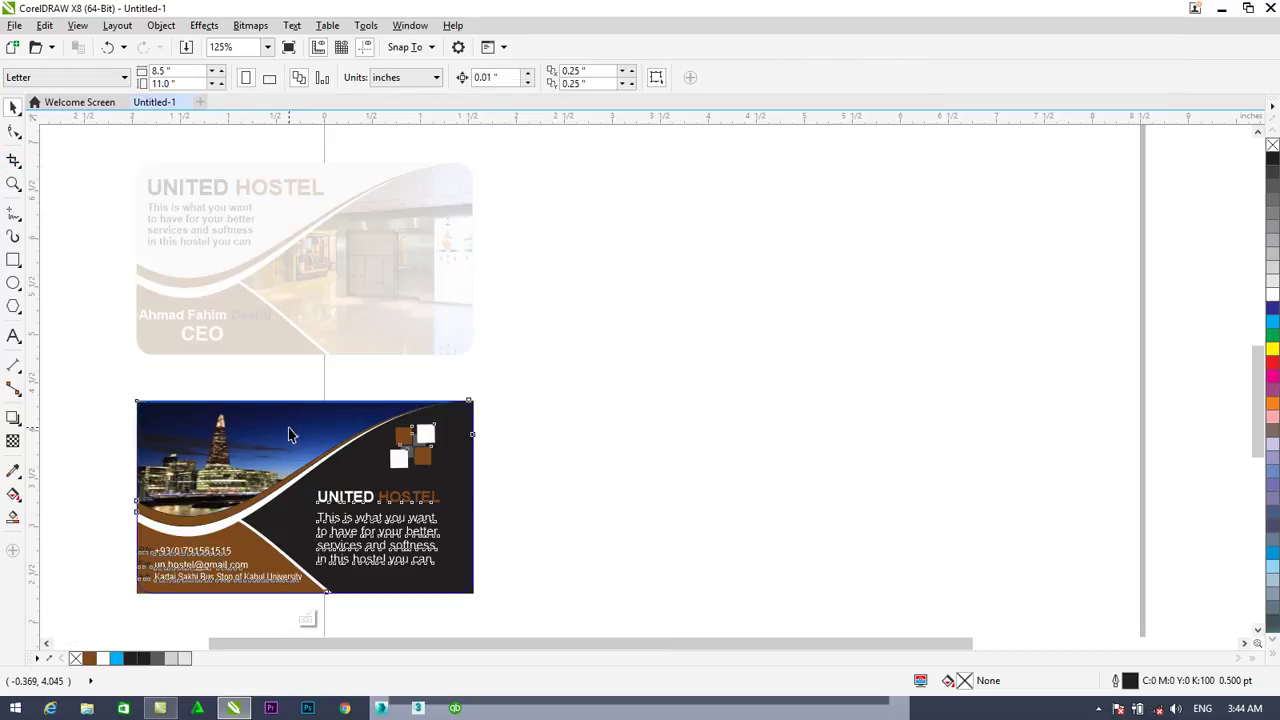
click(288, 428)
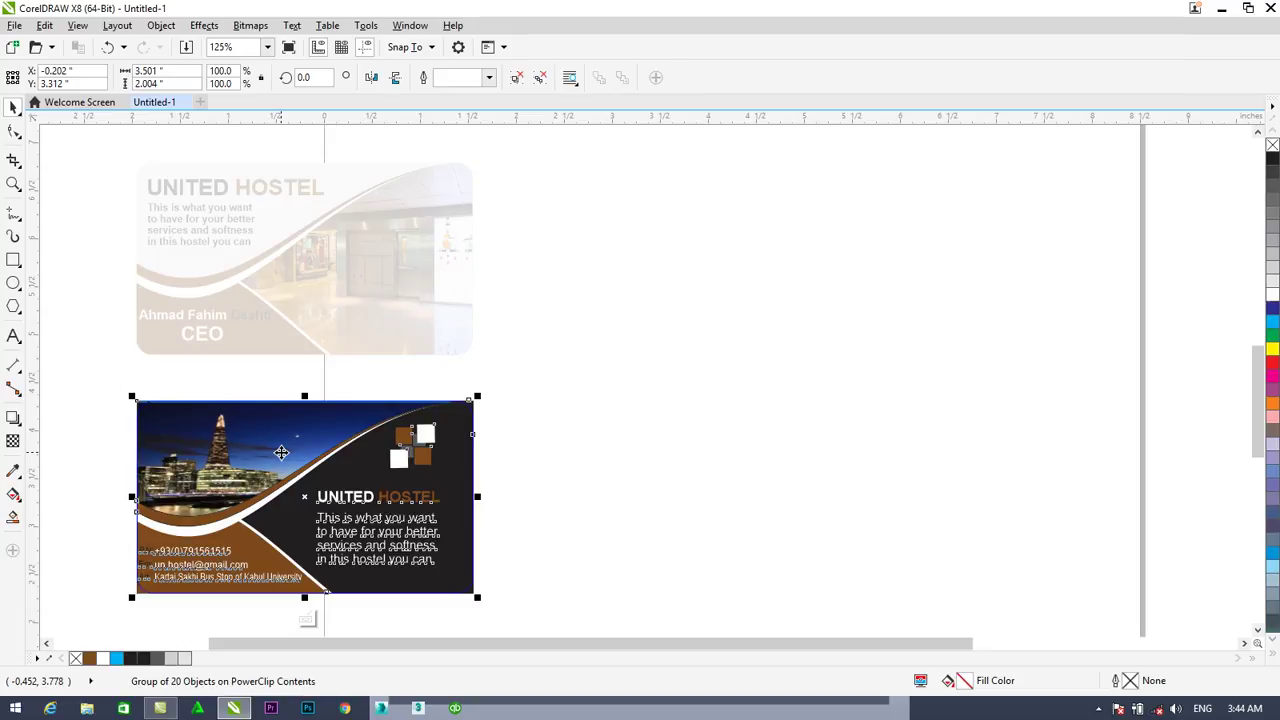
key(Up)
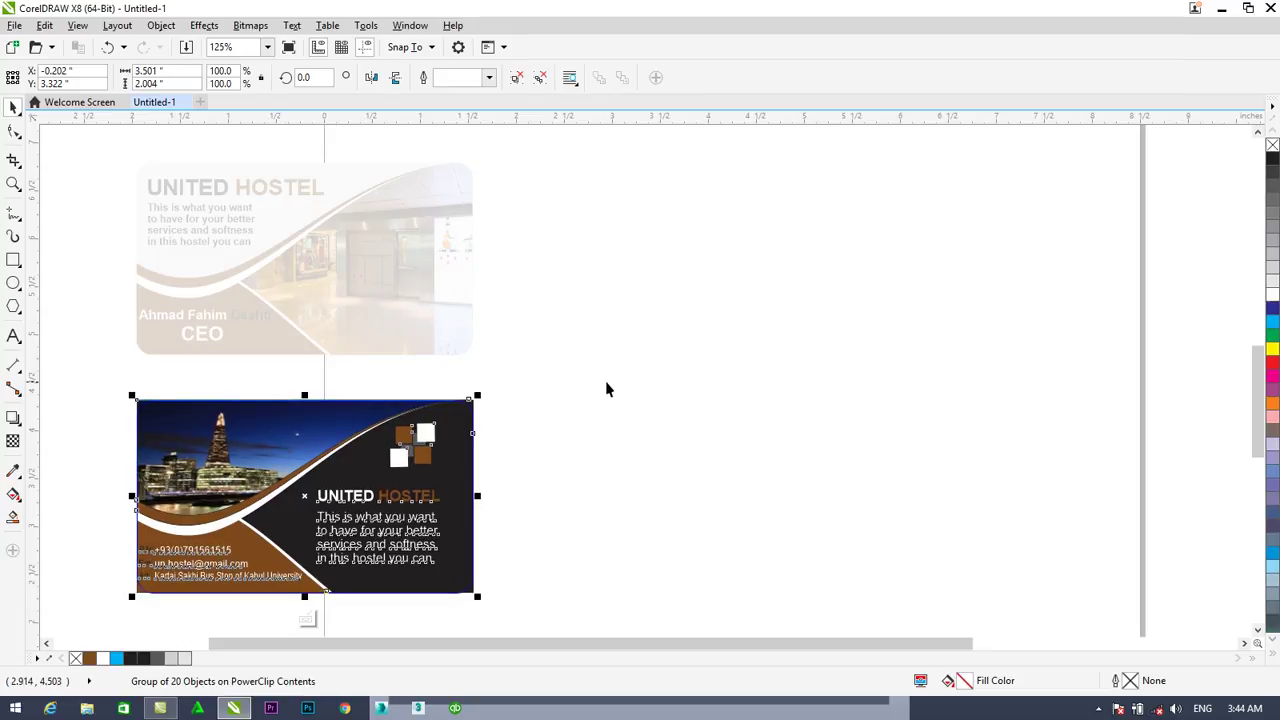
click(578, 401)
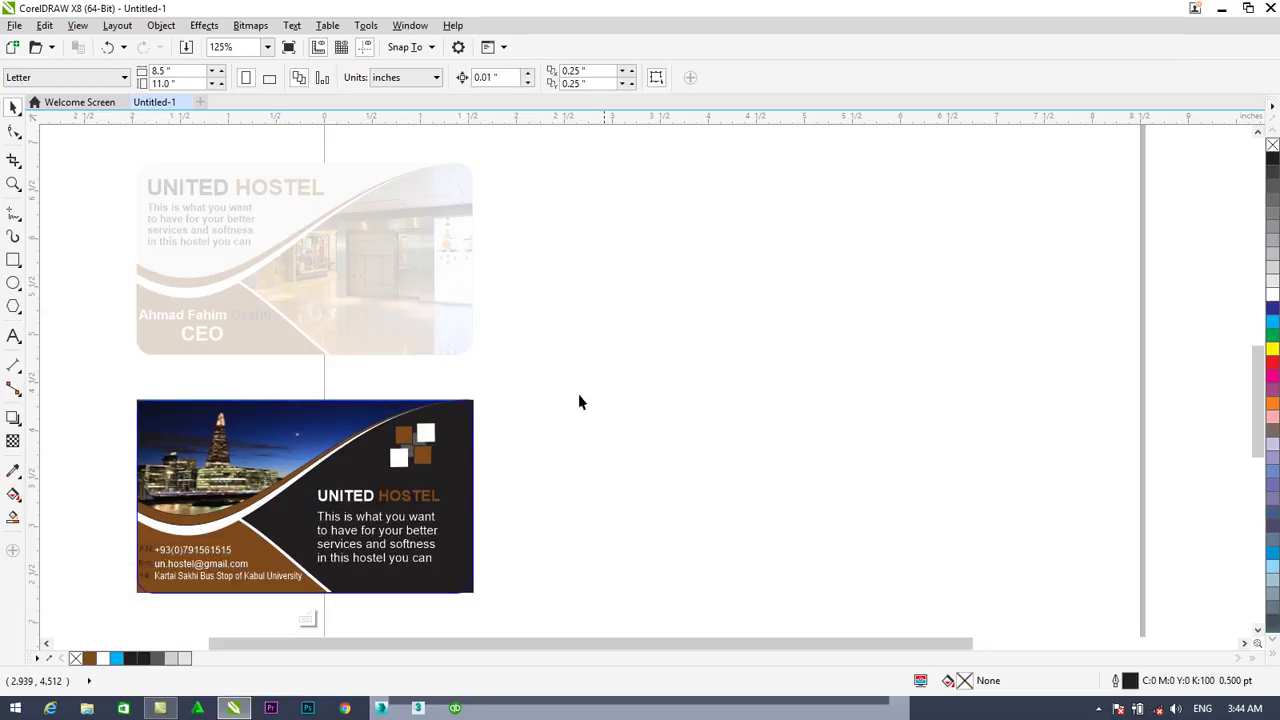
ctrl+click(328, 462)
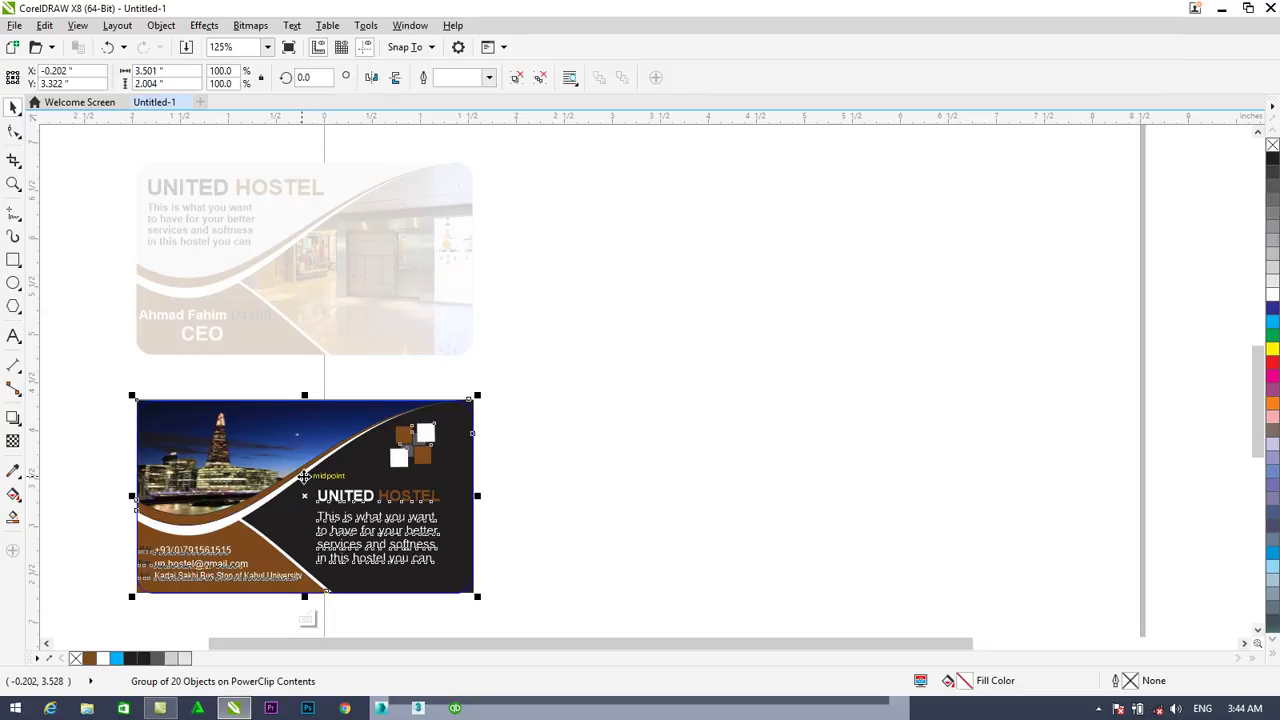
click(305, 619)
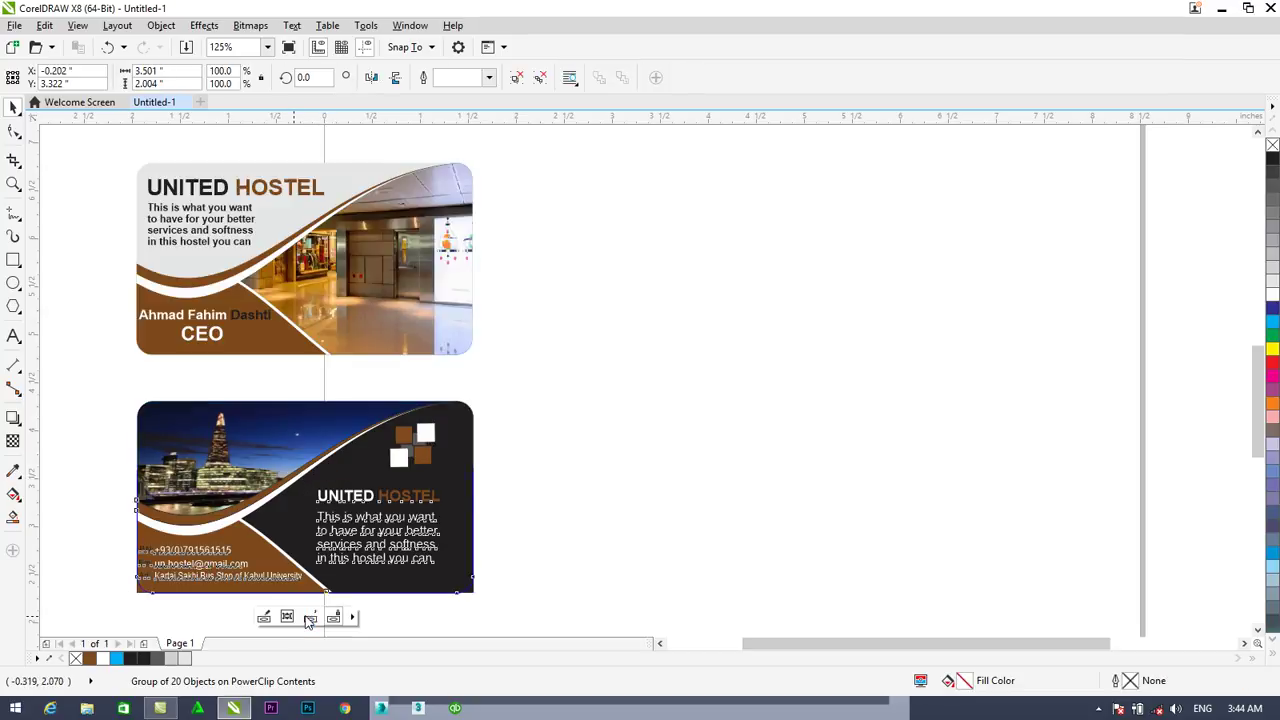
click(577, 406)
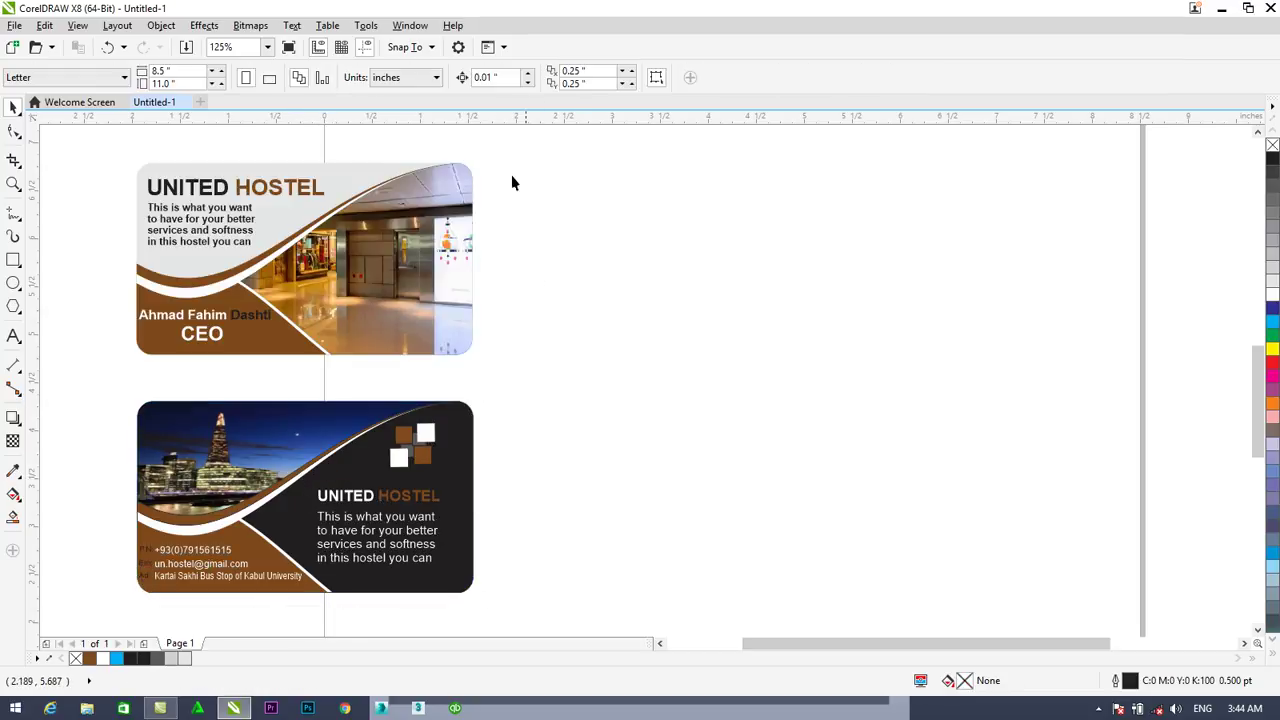
Move both rounded cards to the page centre, enlarge them slightly, and minimise CorelDRAW
drag(500, 195, 112, 591)
drag(277, 428, 712, 461)
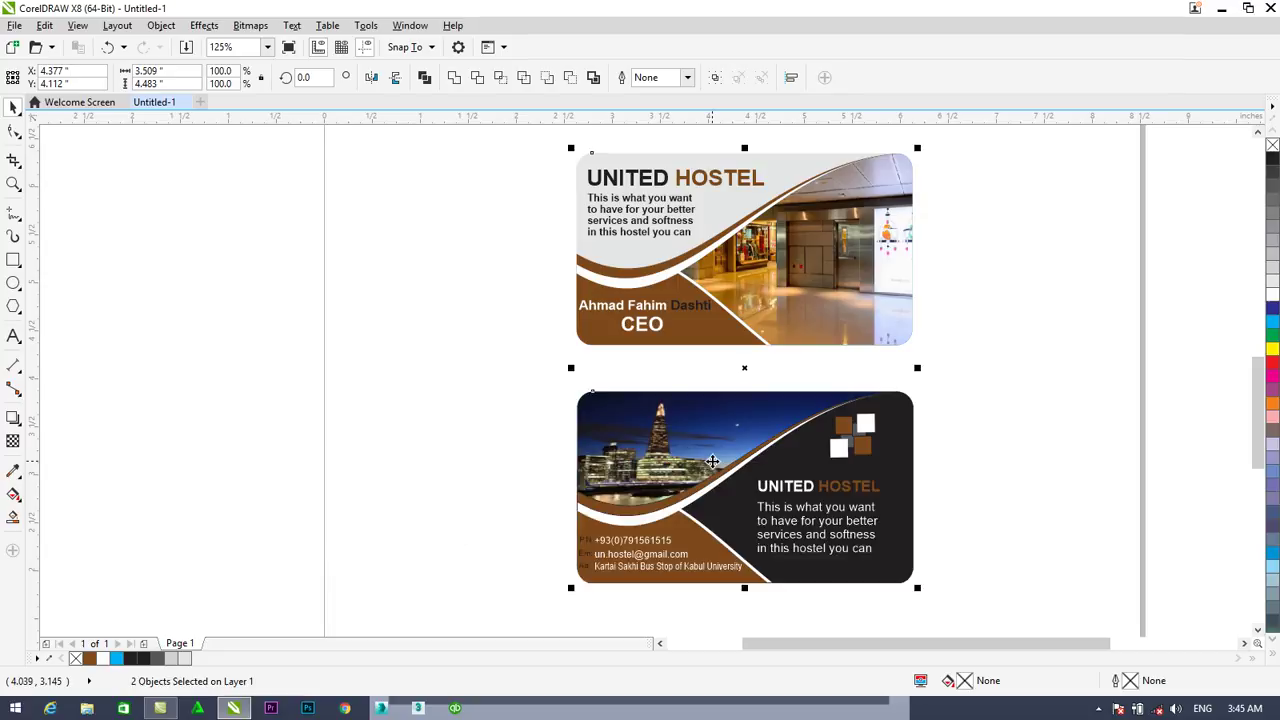
scroll(712, 461, down, 1)
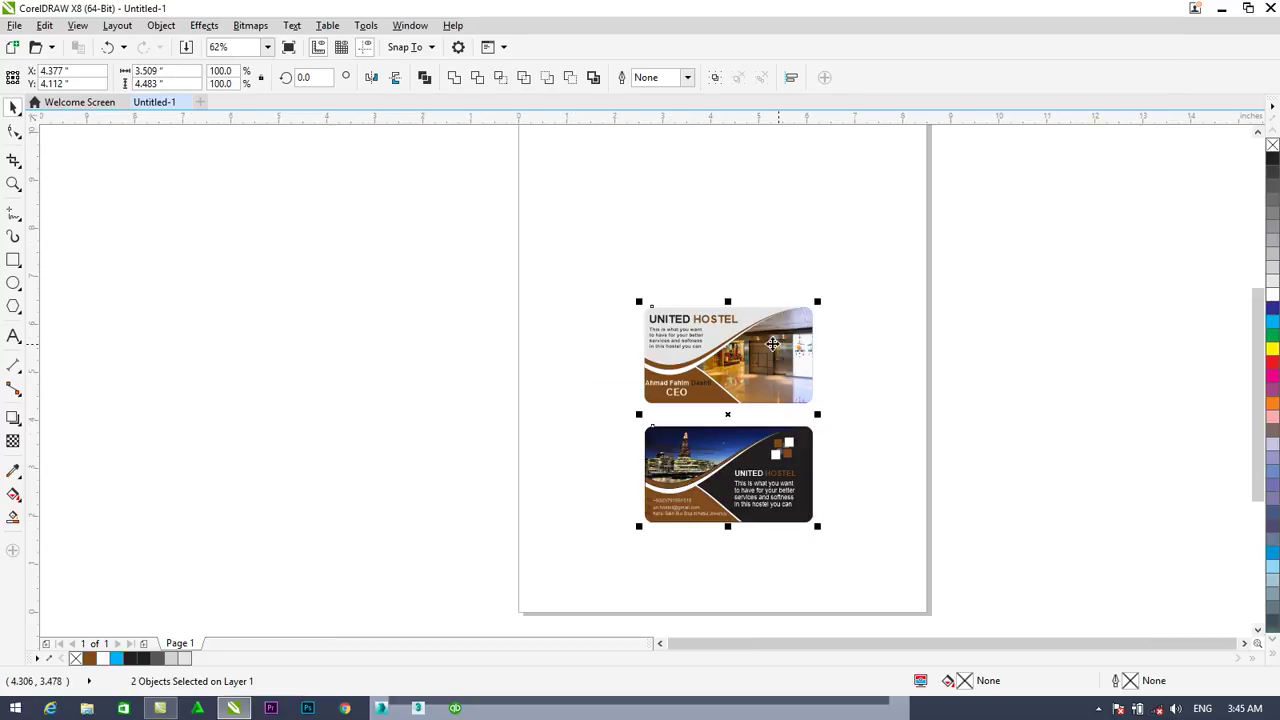
drag(751, 350, 749, 288)
drag(813, 240, 831, 221)
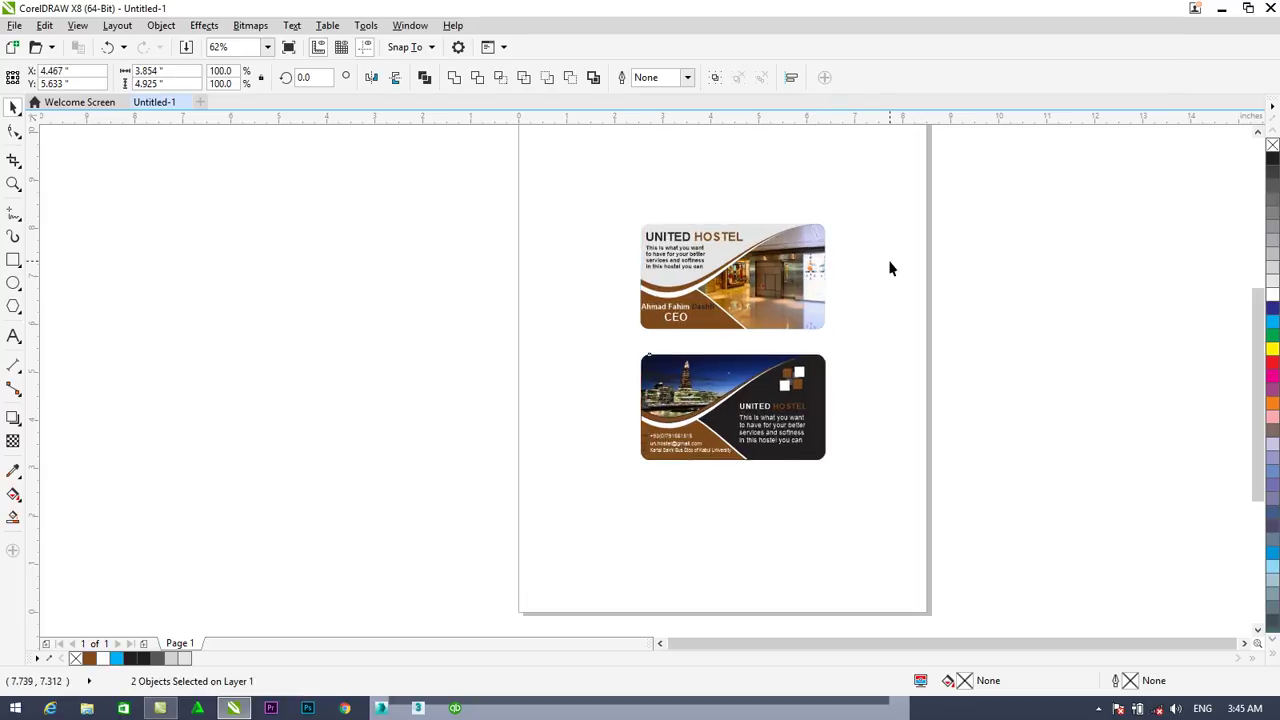
click(890, 268)
click(1224, 9)
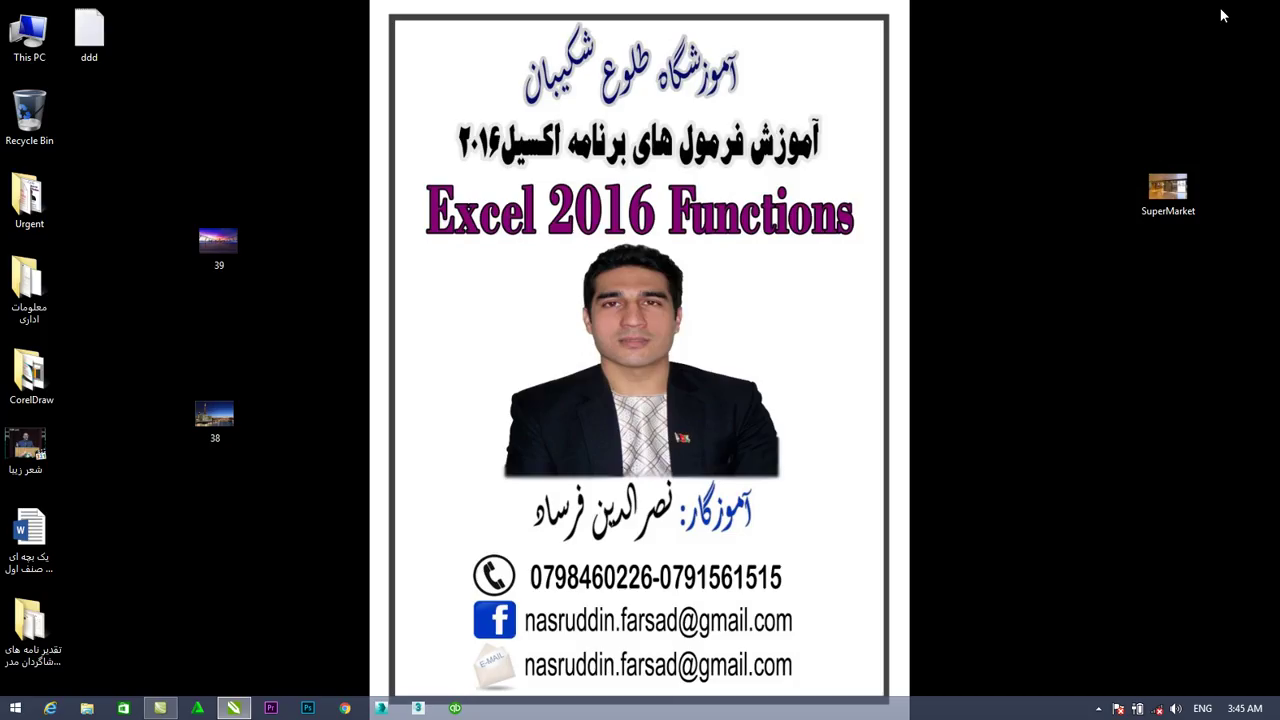